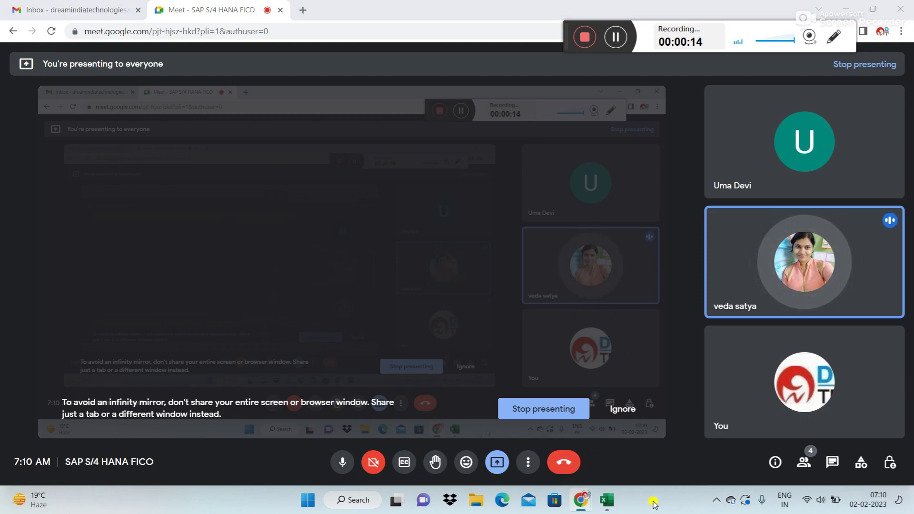
Step: Open the Run prompt and bring forward the Jan 2023 Excel workbook with the SAP FI notes
{"action": "key", "text": "super+r"}
{"action": "left_click", "coordinate": [595, 501]}
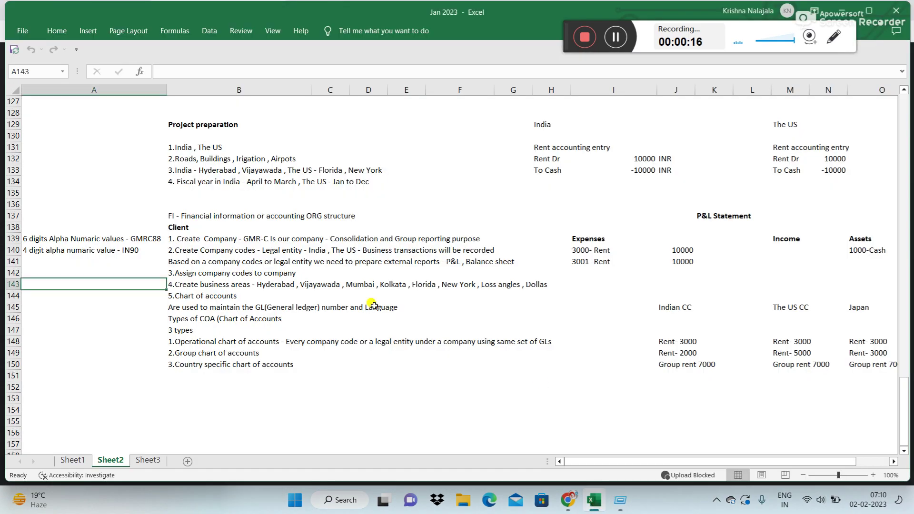
Step: Run mstsc, connect to the S/4HANA remote server, and minimize the remote session
{"action": "left_click", "coordinate": [438, 365]}
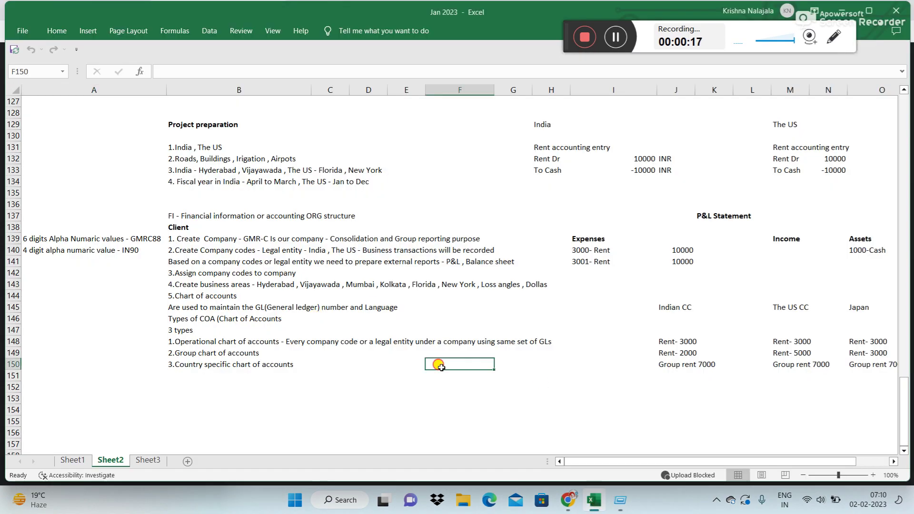
{"action": "left_click", "coordinate": [620, 500]}
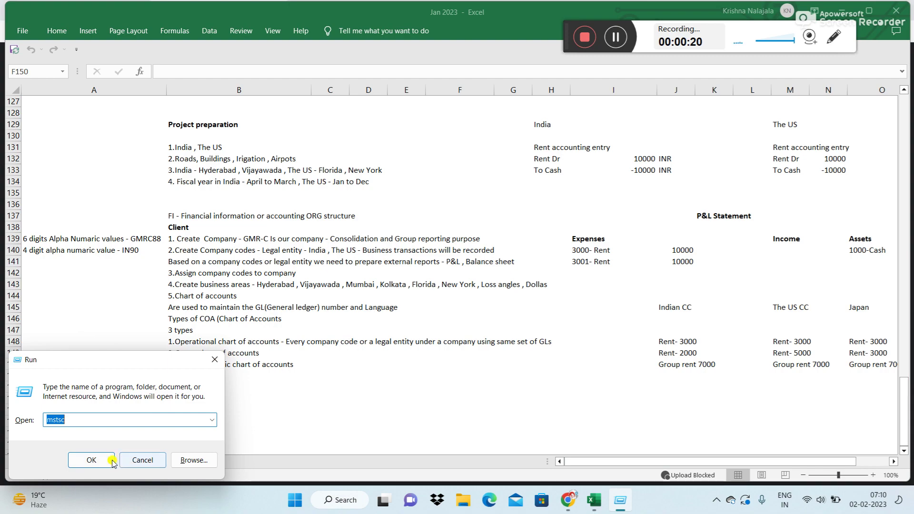
{"action": "left_click", "coordinate": [91, 459]}
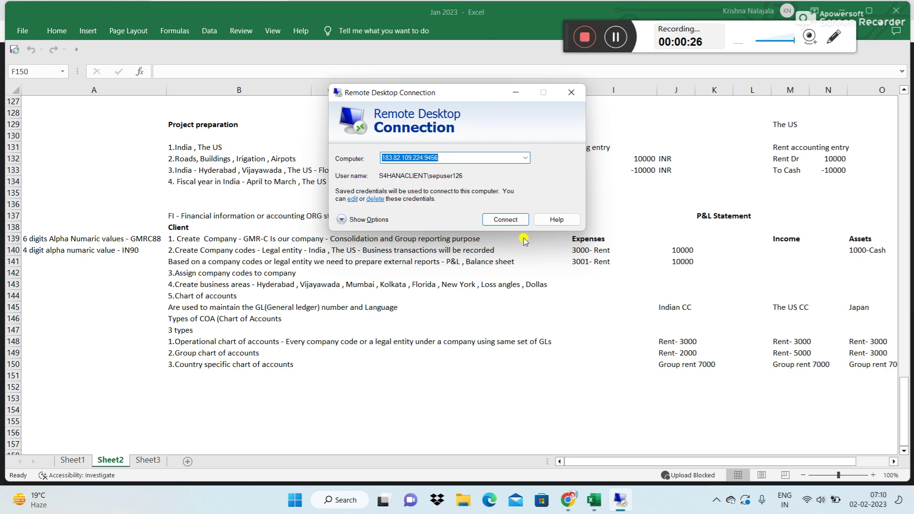
{"action": "left_click", "coordinate": [520, 221]}
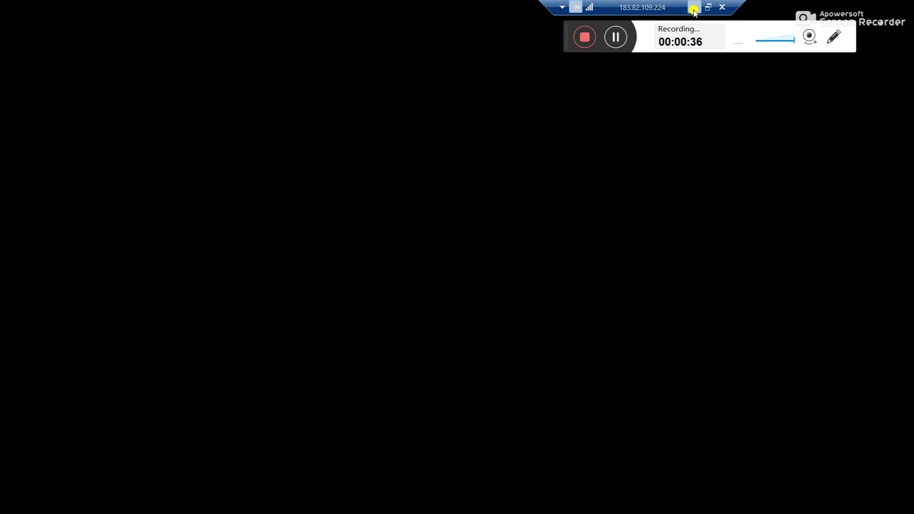
{"action": "left_click", "coordinate": [695, 8]}
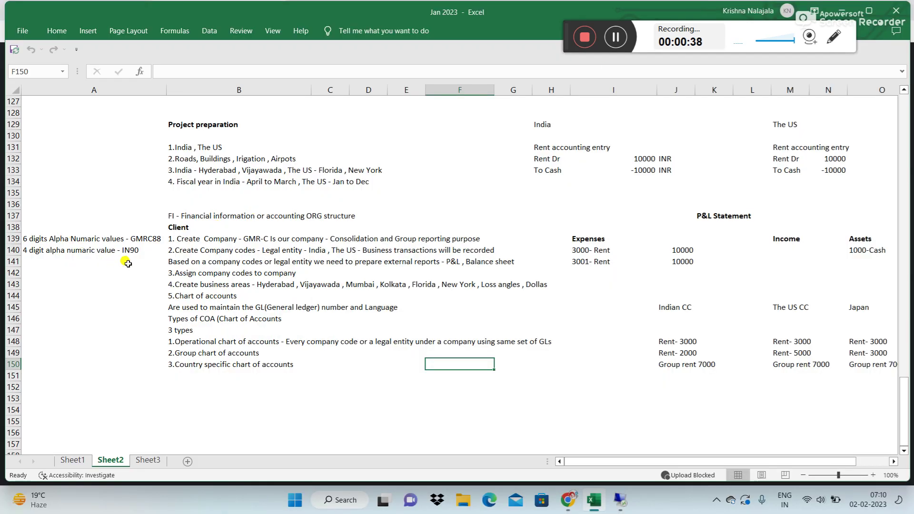
{"action": "left_click", "coordinate": [152, 238]}
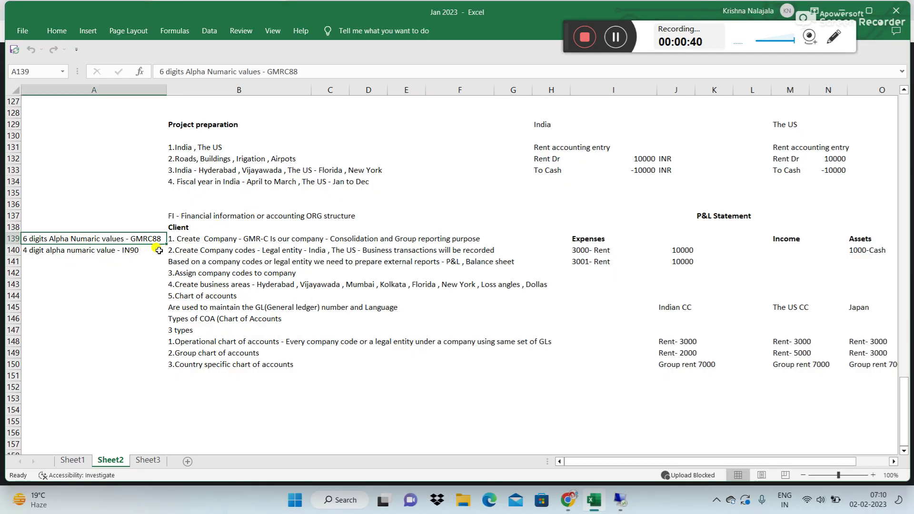
{"action": "left_click_drag", "start_coordinate": [308, 71], "coordinate": [268, 71]}
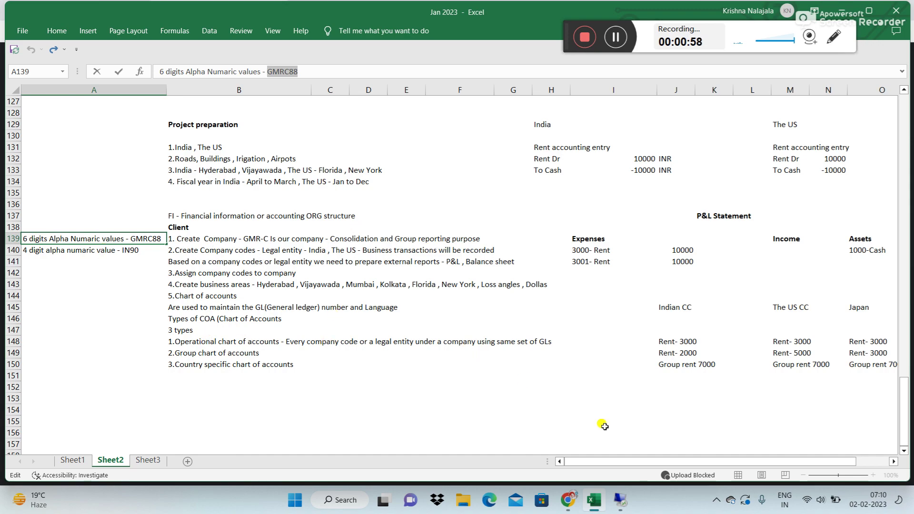
{"action": "left_click", "coordinate": [61, 251]}
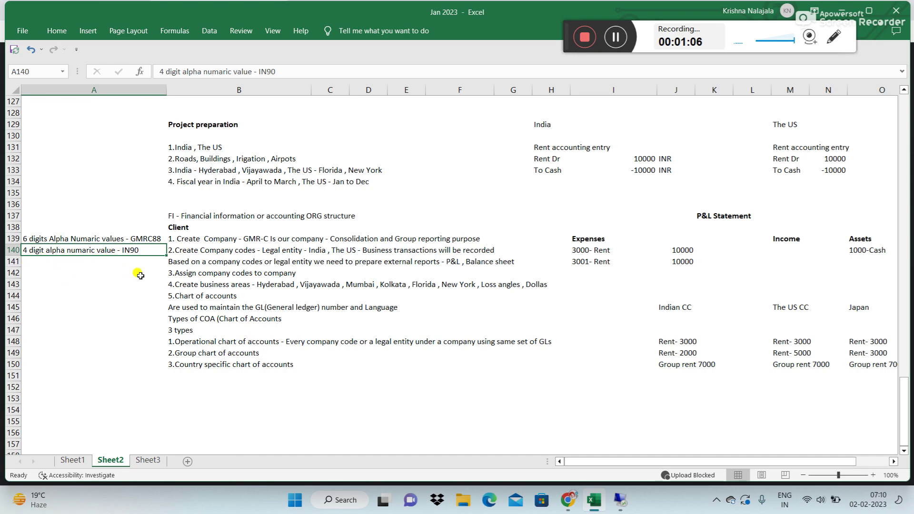
Step: Restore the remote session and open the s4 system connection in SAP Logon
{"action": "left_click", "coordinate": [622, 501]}
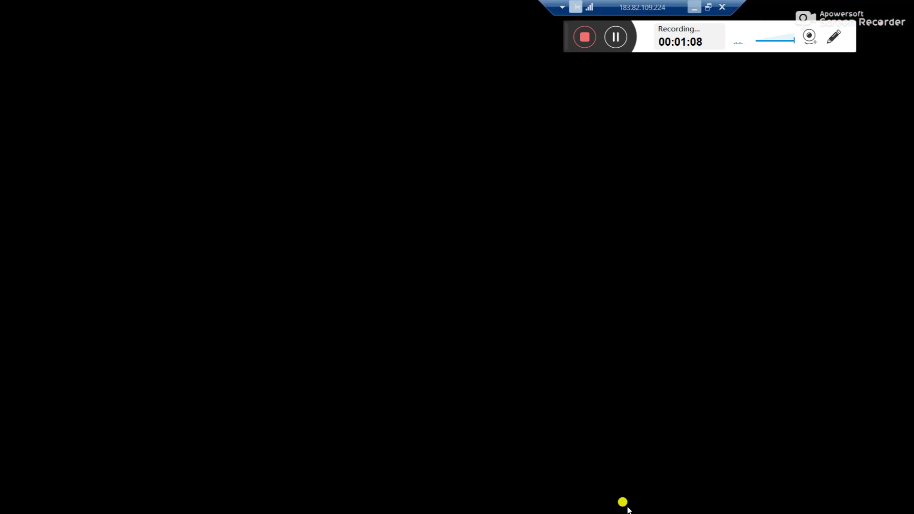
{"action": "double_click", "coordinate": [19, 217]}
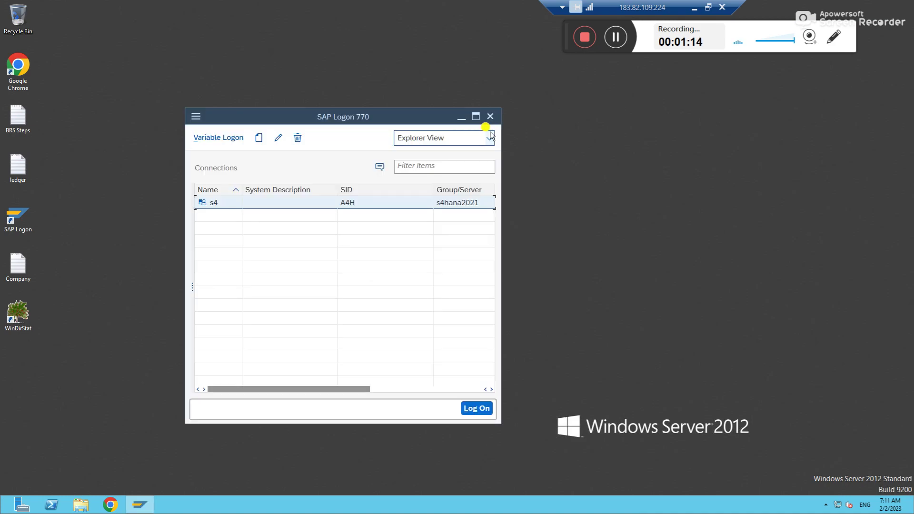
{"action": "double_click", "coordinate": [340, 204]}
Step: Log on to client 400 with the saved user and password, then run transaction SPRO
{"action": "key", "text": "Down"}
{"action": "key", "text": "Down"}
{"action": "key", "text": "Tab"}
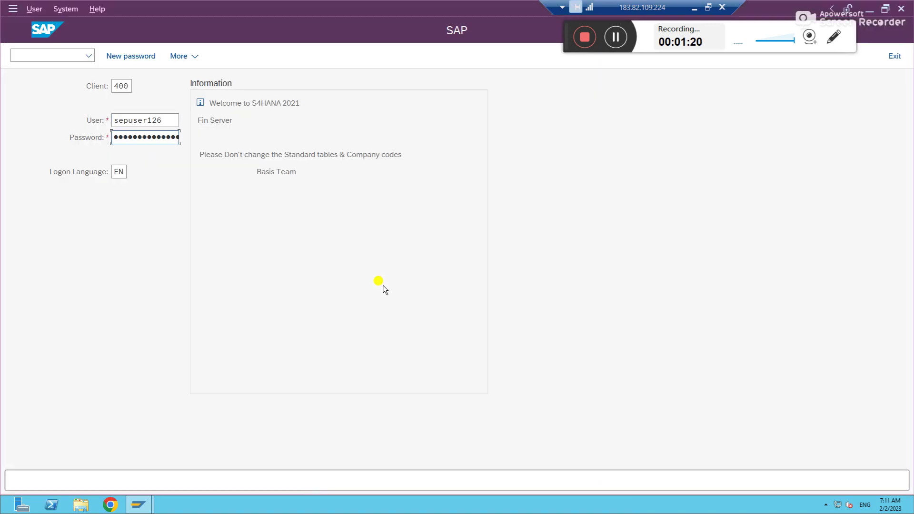
{"action": "type", "text": "**"}
{"action": "key", "text": "BackSpace"}
{"action": "key", "text": "BackSpace"}
{"action": "key", "text": "BackSpace"}
{"action": "key", "text": "Return"}
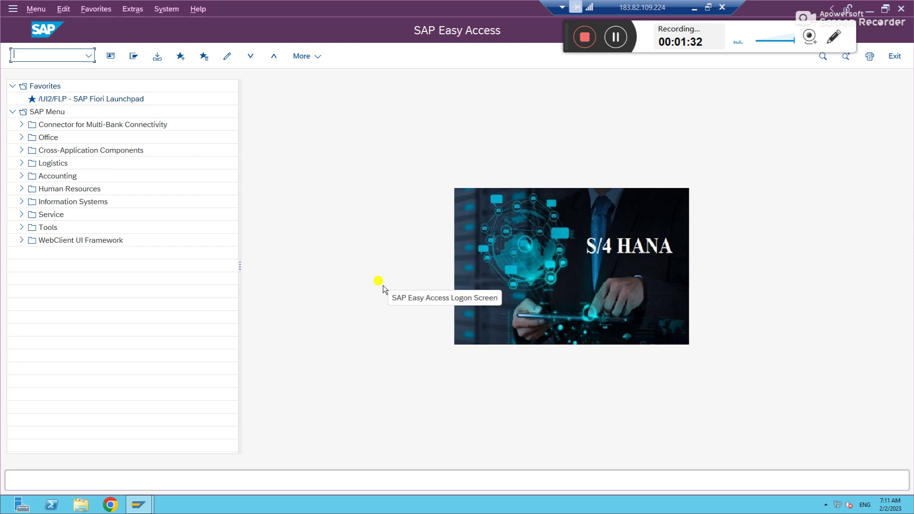
{"action": "type", "text": "spro"}
{"action": "key", "text": "Return"}
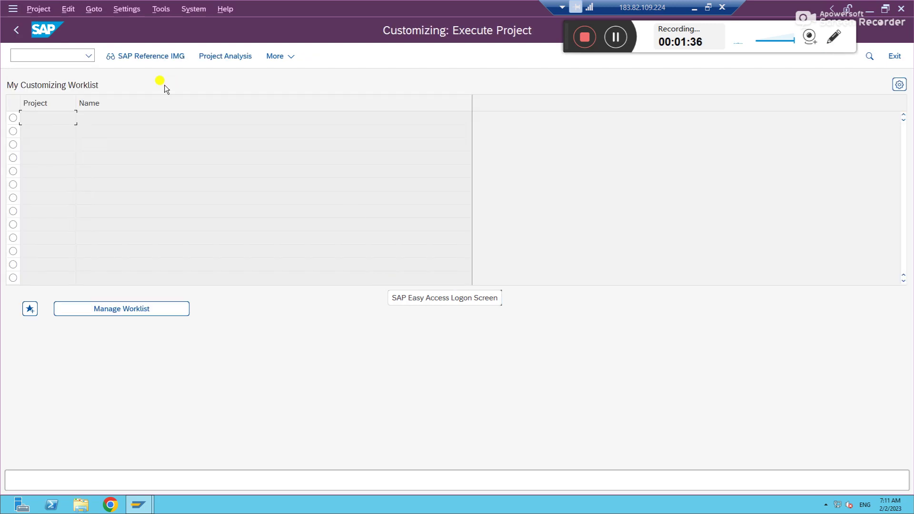
Step: In the Reference IMG, go to Enterprise Structure > Definition > Financial Accounting and open Edit Company Code Data
{"action": "left_click", "coordinate": [140, 58]}
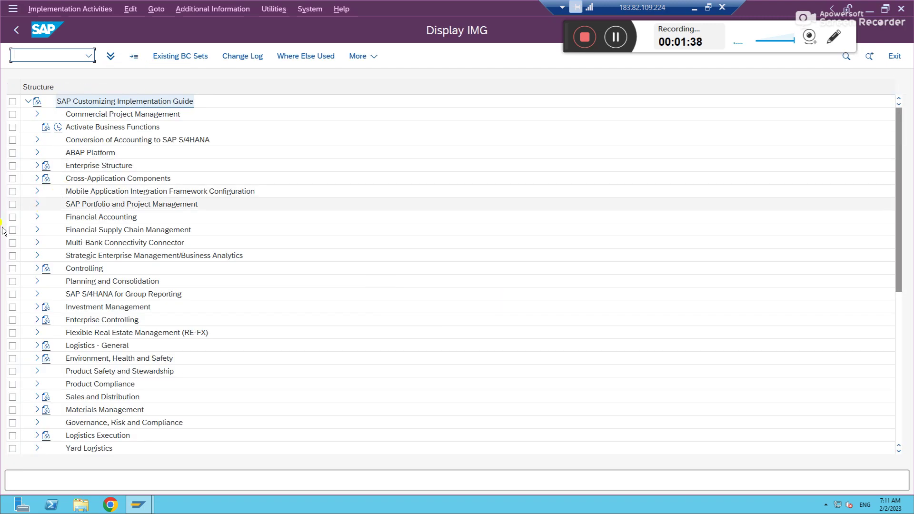
{"action": "left_click", "coordinate": [37, 165]}
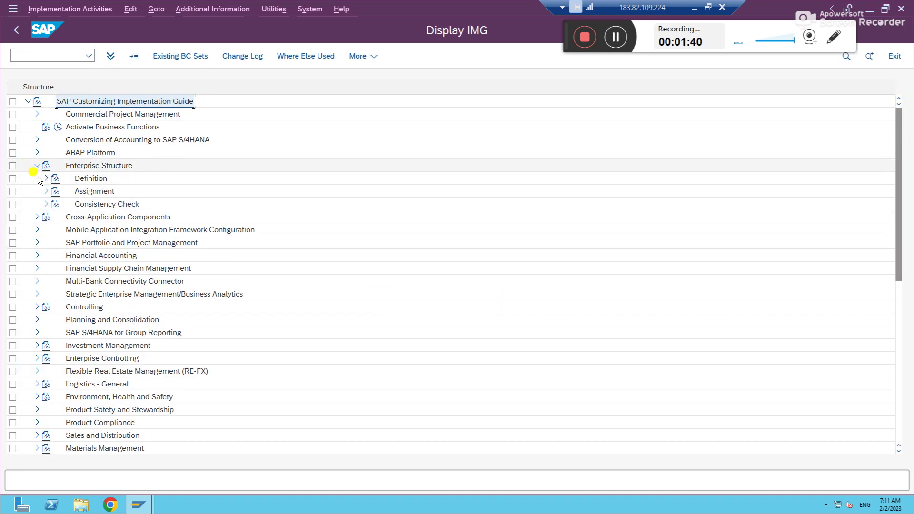
{"action": "left_click", "coordinate": [47, 178]}
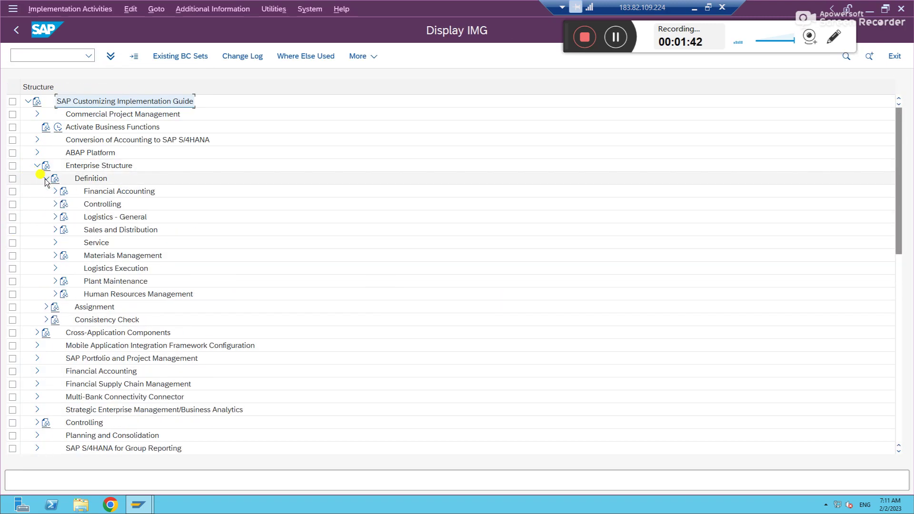
{"action": "left_click", "coordinate": [54, 191]}
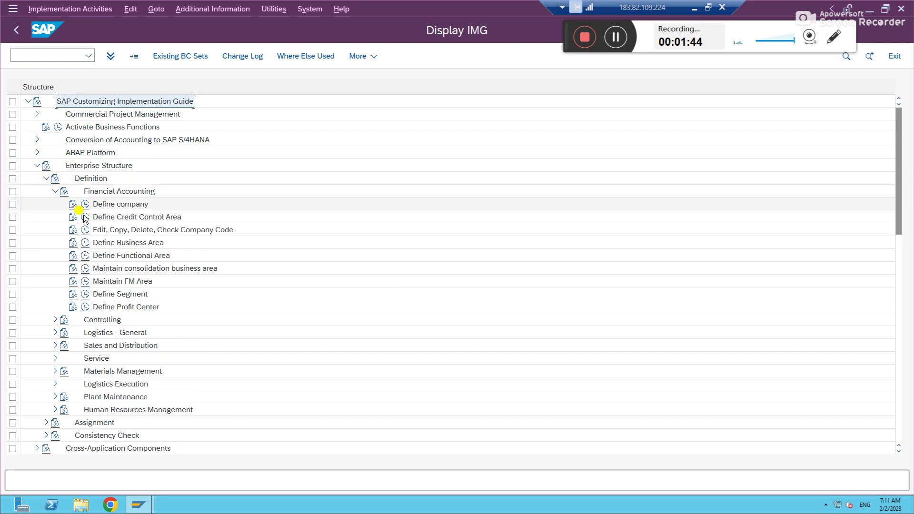
{"action": "left_click", "coordinate": [86, 231]}
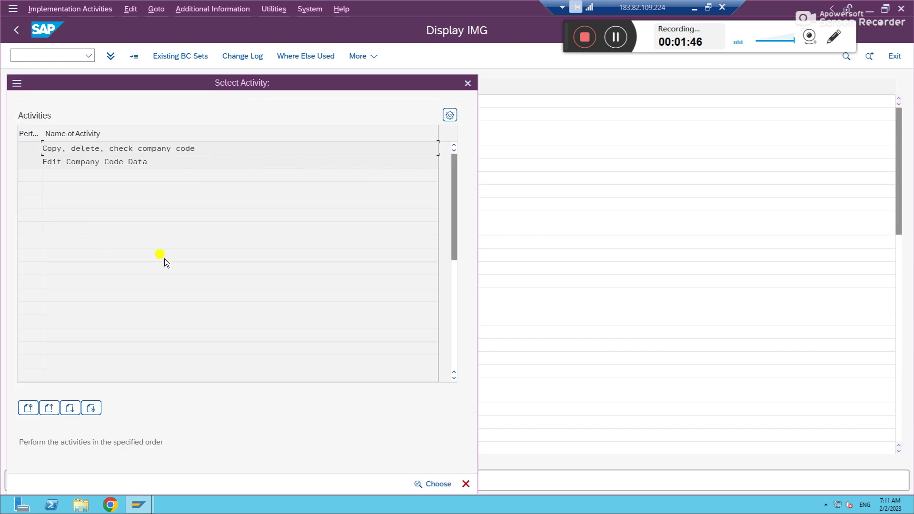
{"action": "double_click", "coordinate": [101, 160]}
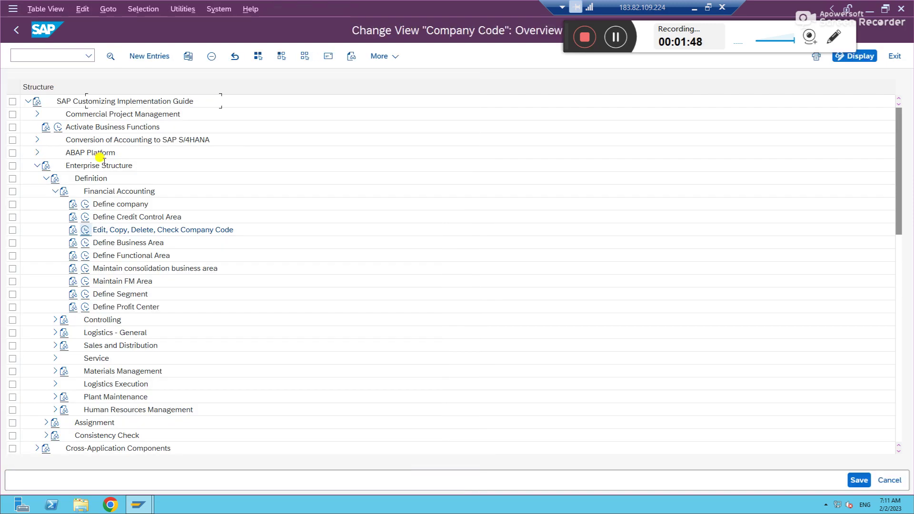
Step: Add company code US90, 'The US company code', city New york, country US
{"action": "left_click", "coordinate": [141, 56]}
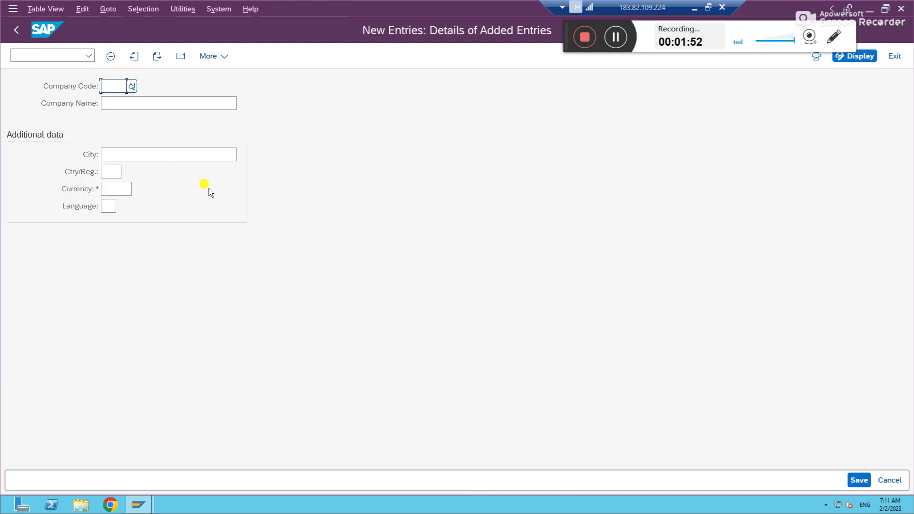
{"action": "type", "text": "US90"}
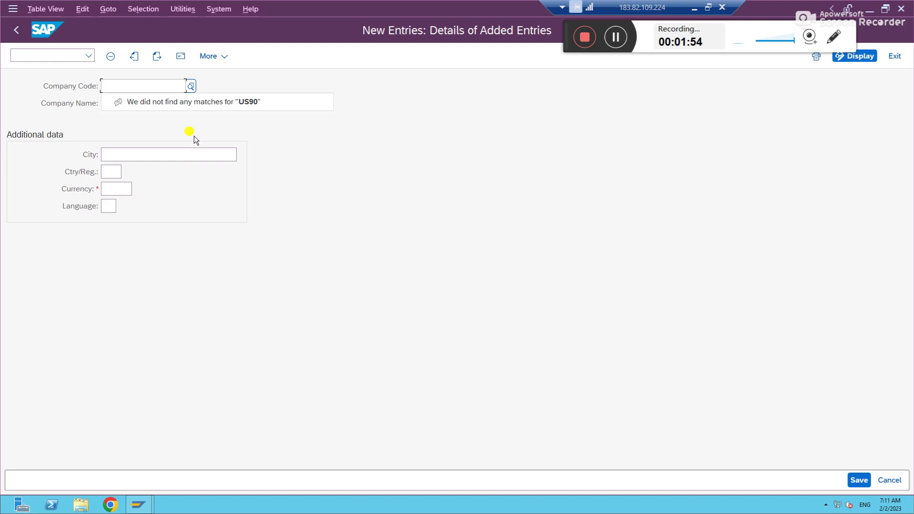
{"action": "key", "text": "Tab"}
{"action": "type", "text": "T"}
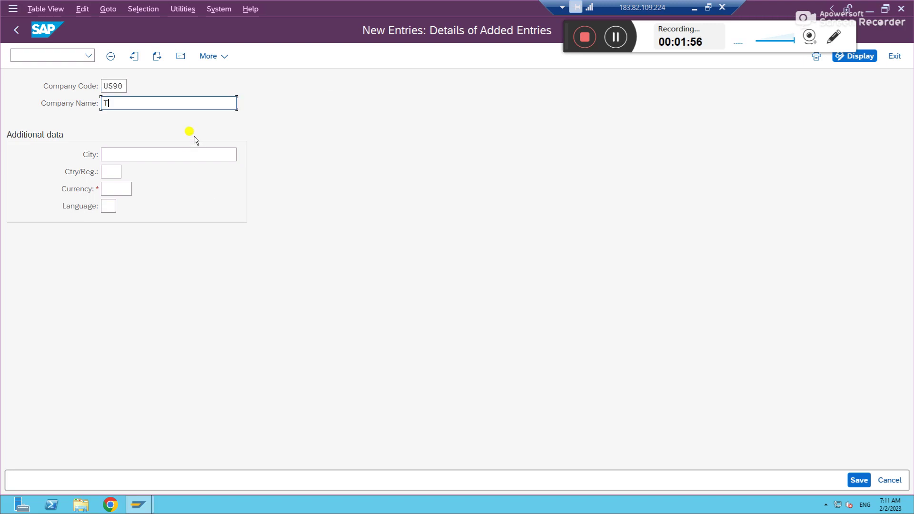
{"action": "type", "text": "he US company code"}
{"action": "key", "text": "Tab"}
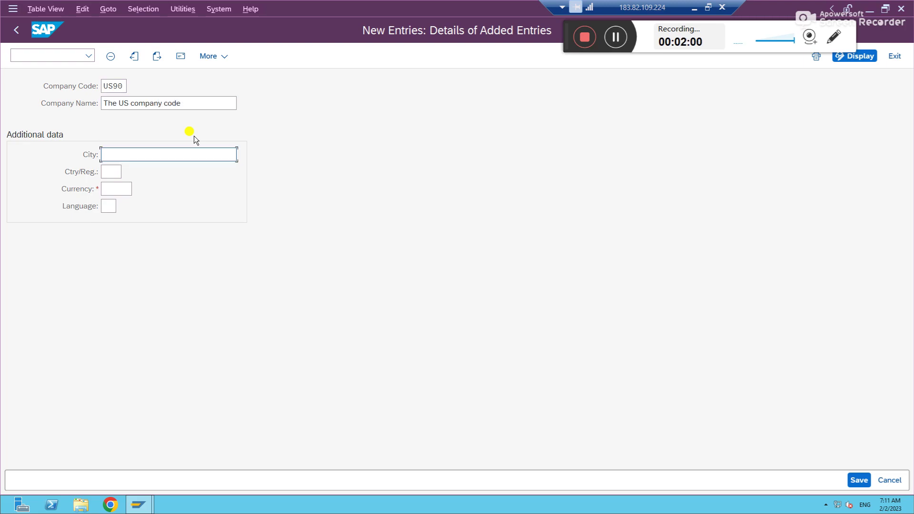
{"action": "type", "text": "New york"}
{"action": "key", "text": "Tab"}
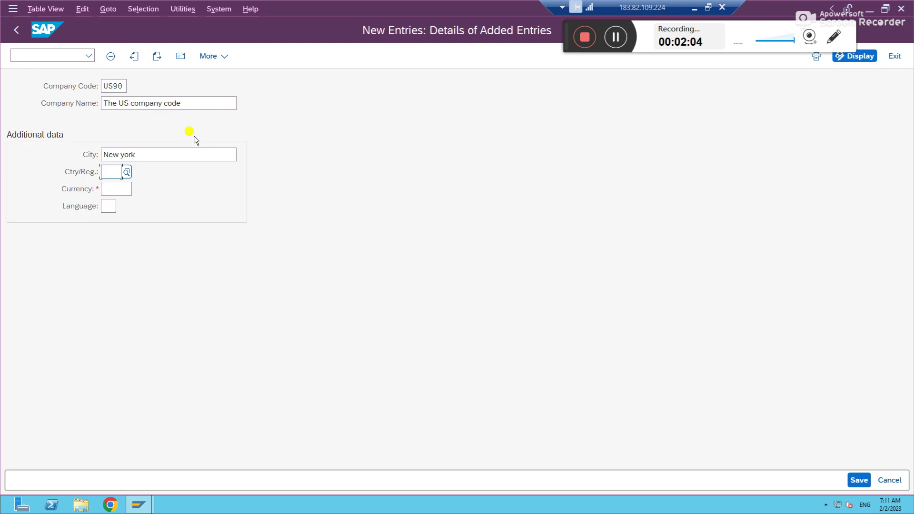
{"action": "type", "text": "US"}
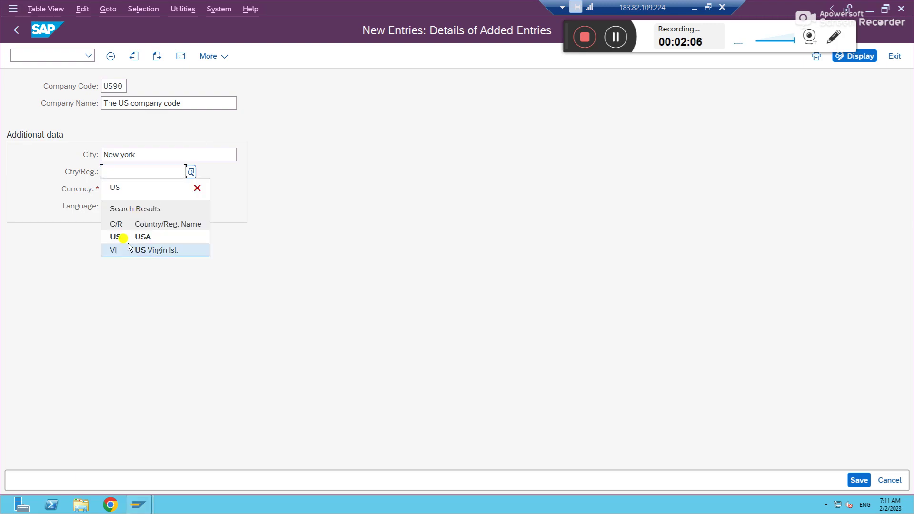
{"action": "left_click", "coordinate": [123, 239]}
Step: Set currency USD and language EN, then confirm the entry
{"action": "left_click", "coordinate": [123, 189]}
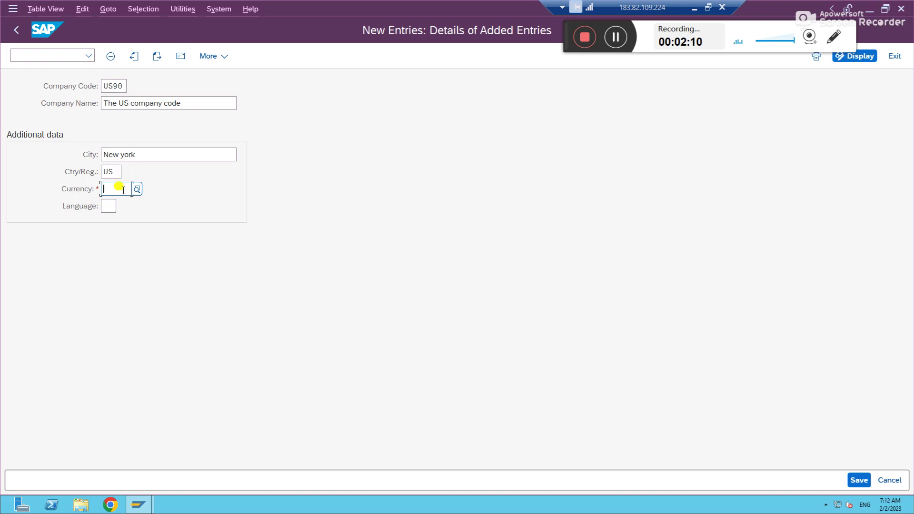
{"action": "type", "text": "USD"}
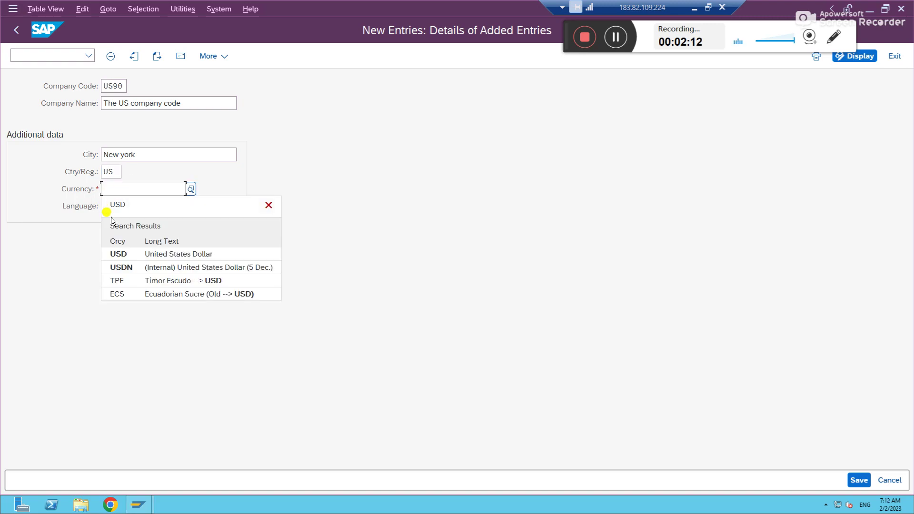
{"action": "left_click", "coordinate": [118, 255]}
{"action": "left_click", "coordinate": [109, 206]}
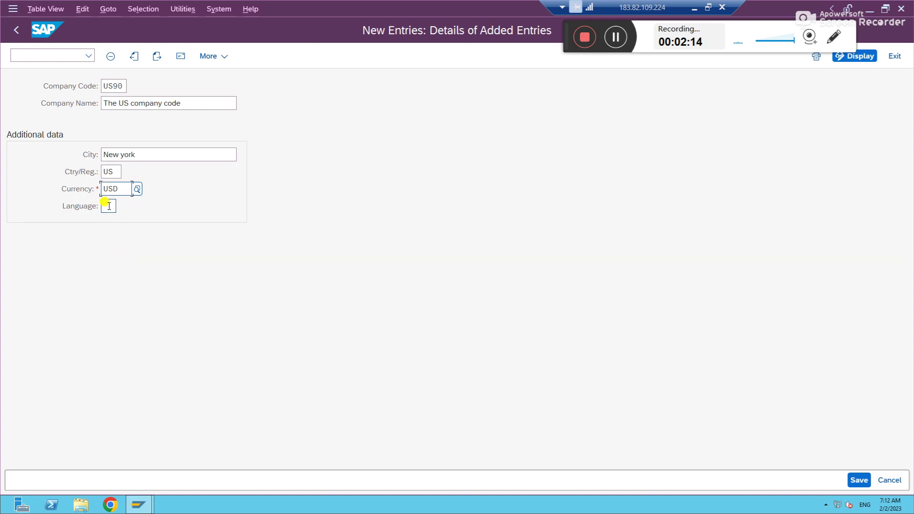
{"action": "type", "text": "EN"}
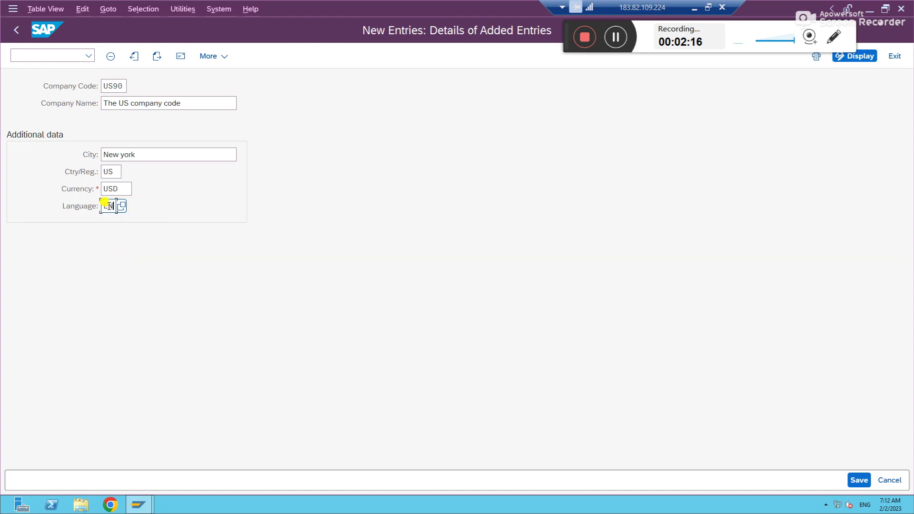
{"action": "key", "text": "Return"}
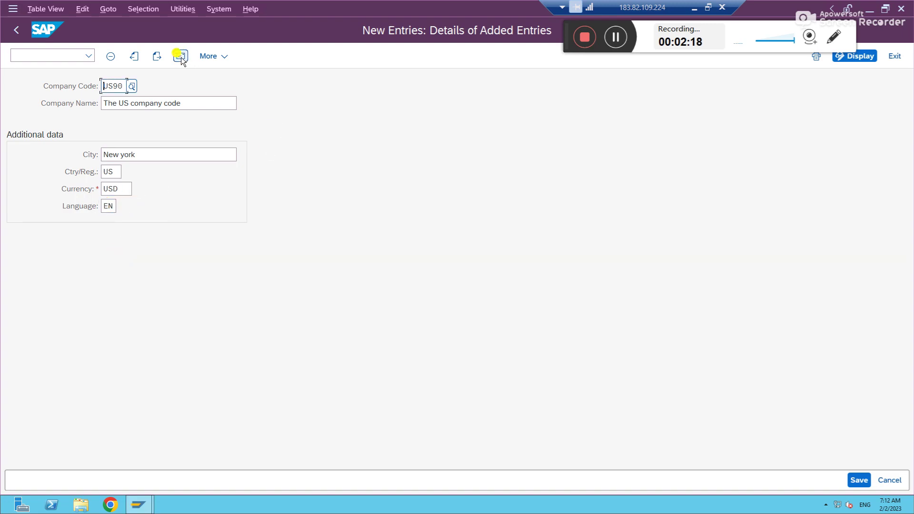
Step: In US90's address, set title Company and name 'The US company code'
{"action": "left_click", "coordinate": [180, 57]}
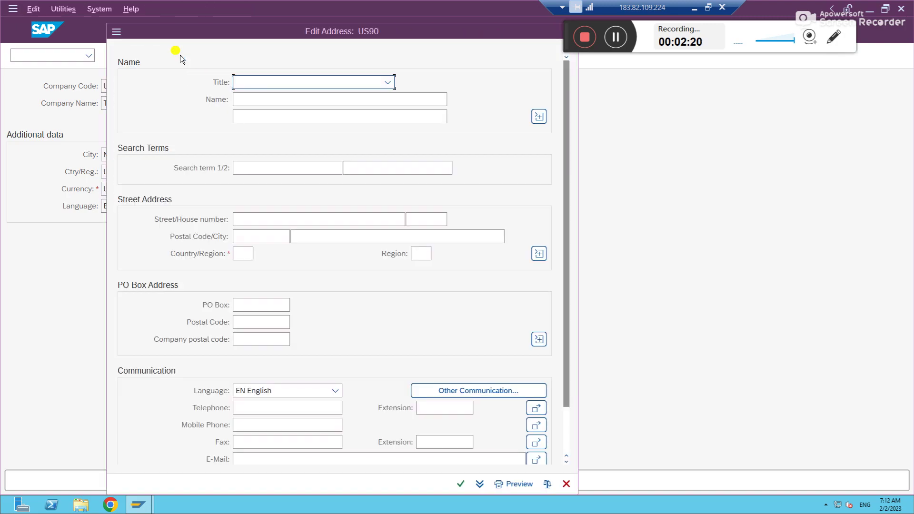
{"action": "left_click", "coordinate": [345, 83]}
{"action": "left_click", "coordinate": [268, 98]}
{"action": "left_click", "coordinate": [264, 98]}
{"action": "type", "text": "The US compa"}
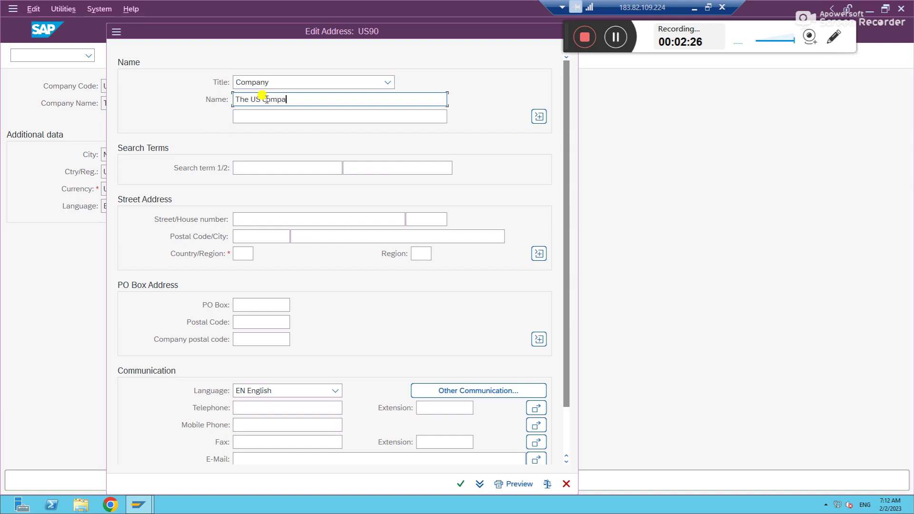
{"action": "type", "text": "ny code"}
Step: Enter US90 as both address search terms
{"action": "left_click", "coordinate": [238, 169]}
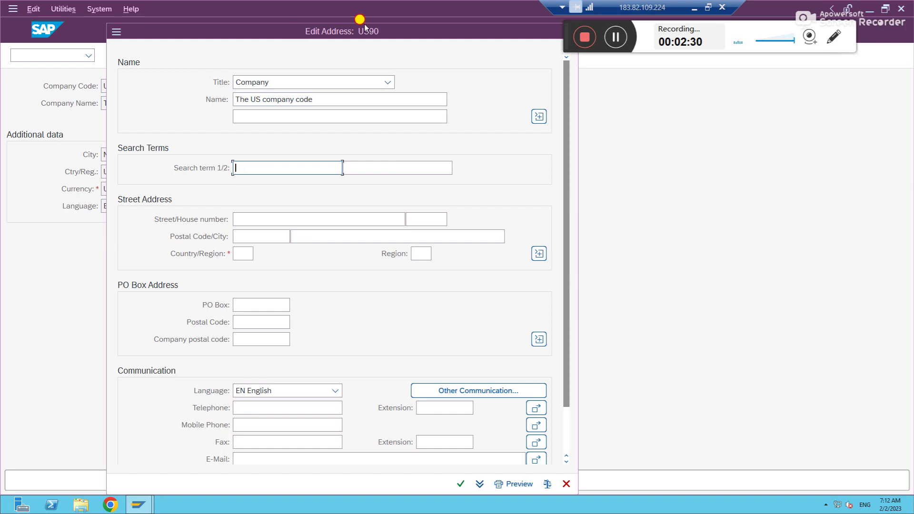
{"action": "left_click_drag", "start_coordinate": [305, 42], "coordinate": [464, 47]}
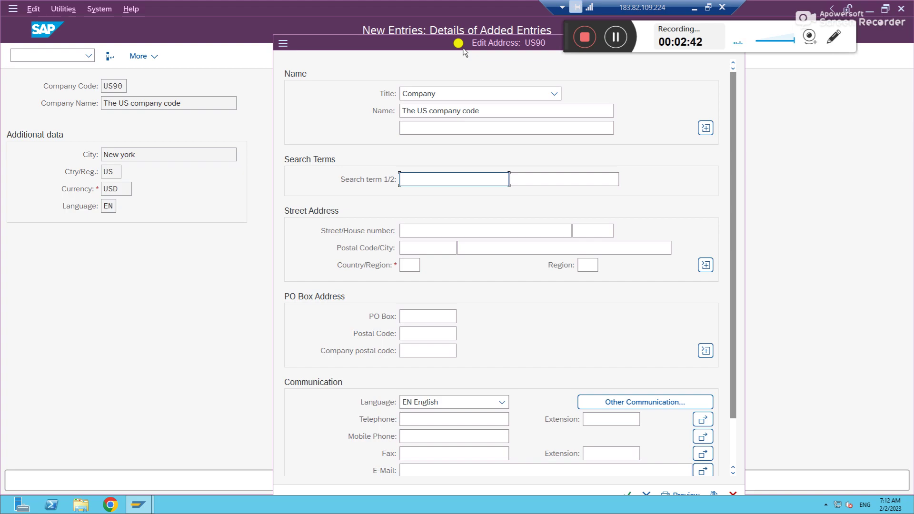
{"action": "type", "text": "US90"}
{"action": "key", "text": "Tab"}
{"action": "type", "text": "US90"}
{"action": "key", "text": "Tab"}
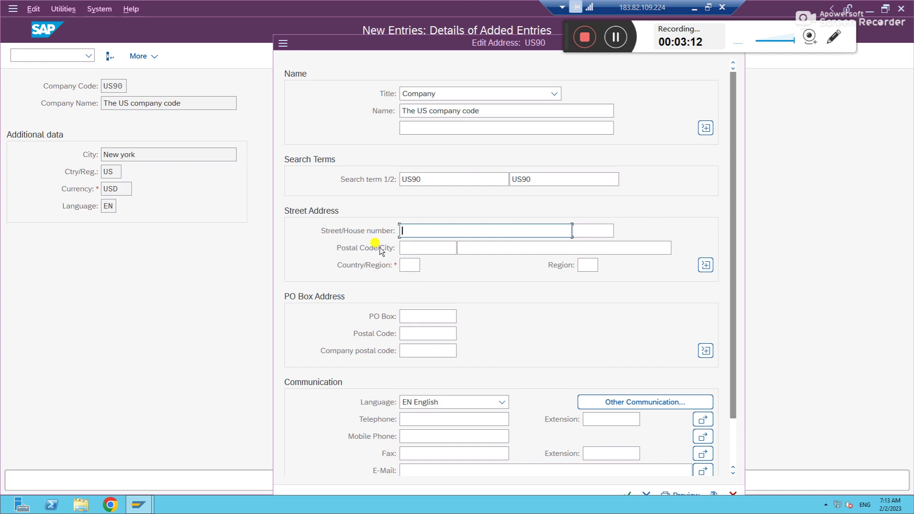
{"action": "left_click_drag", "start_coordinate": [353, 44], "coordinate": [252, 10]}
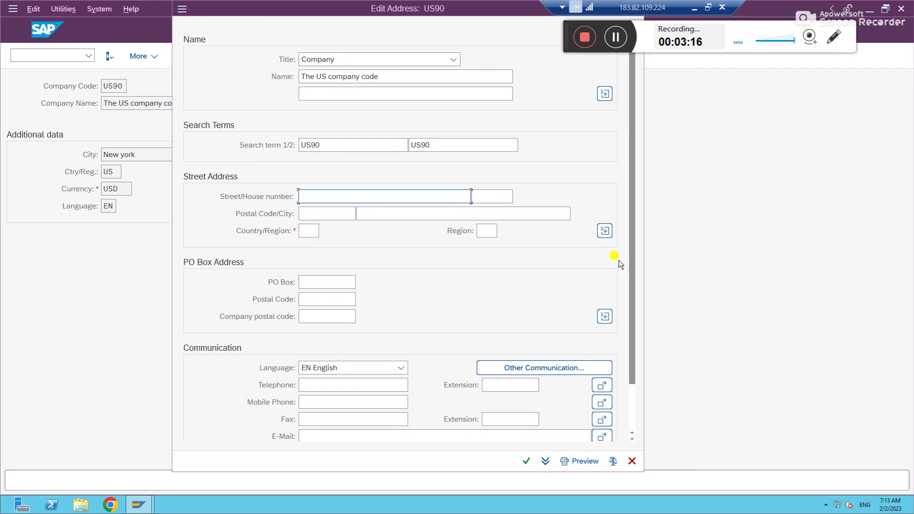
{"action": "left_click_drag", "start_coordinate": [631, 249], "coordinate": [643, 388]}
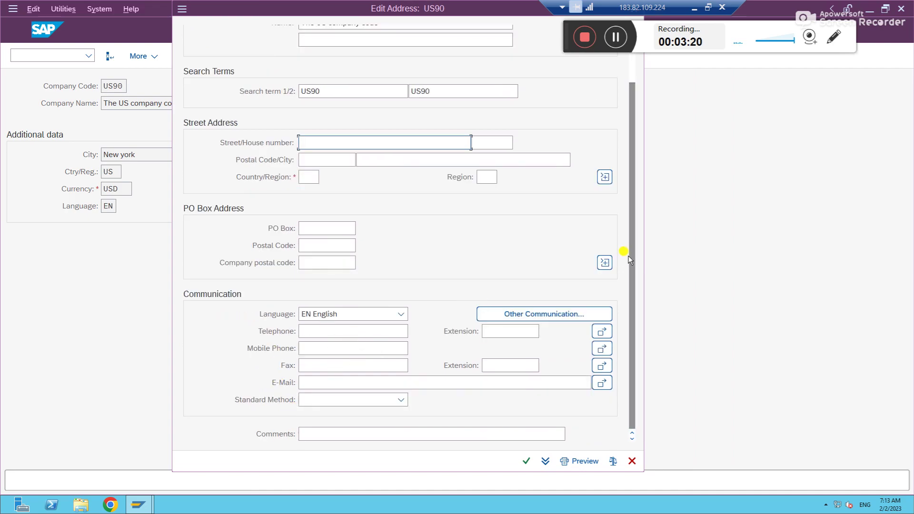
{"action": "left_click_drag", "start_coordinate": [630, 258], "coordinate": [630, 209]}
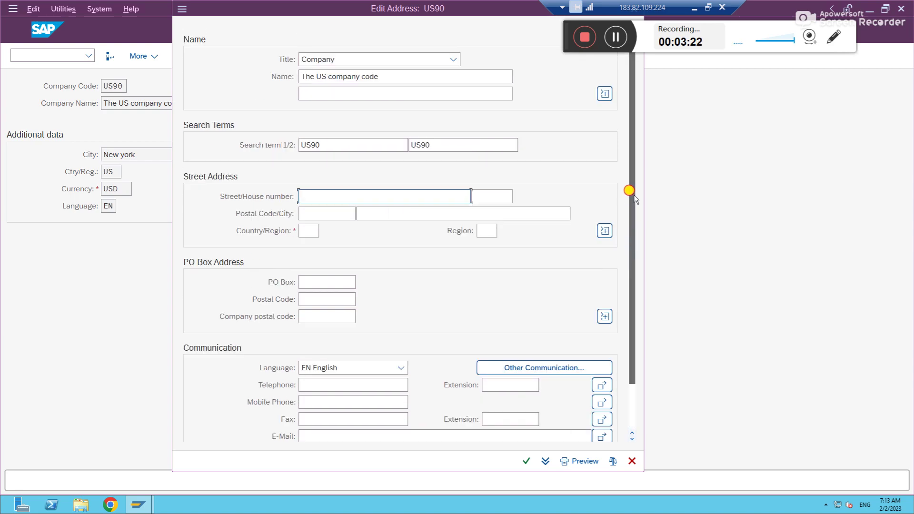
Step: Set country US and region NY (New York), confirm the address, and save
{"action": "left_click", "coordinate": [310, 229]}
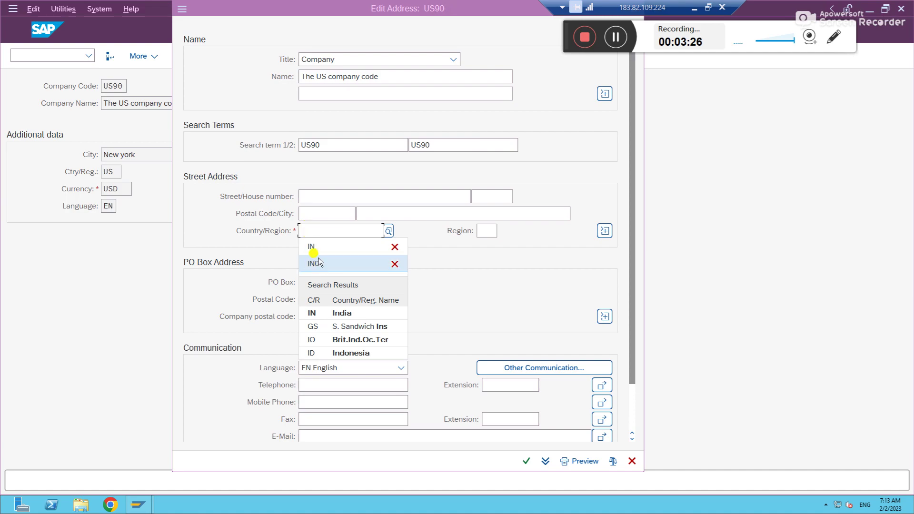
{"action": "type", "text": "us"}
{"action": "key", "text": "Tab"}
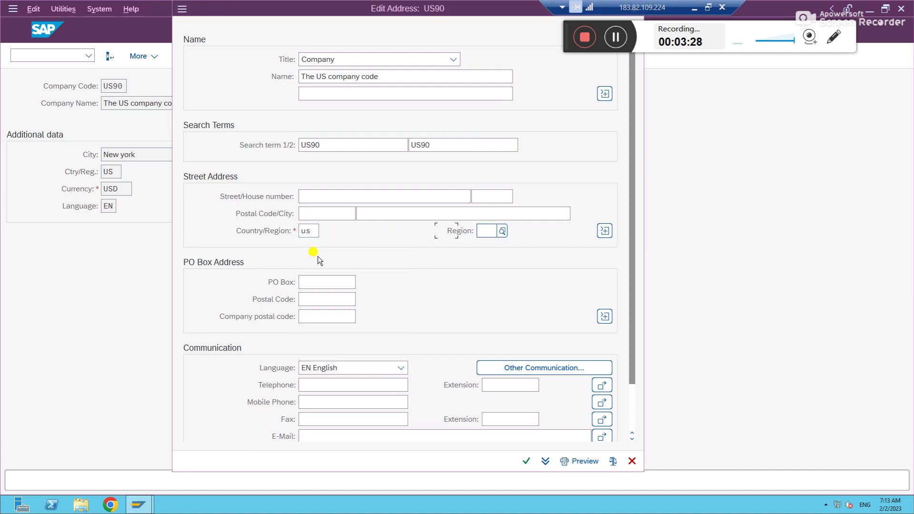
{"action": "left_click", "coordinate": [501, 232]}
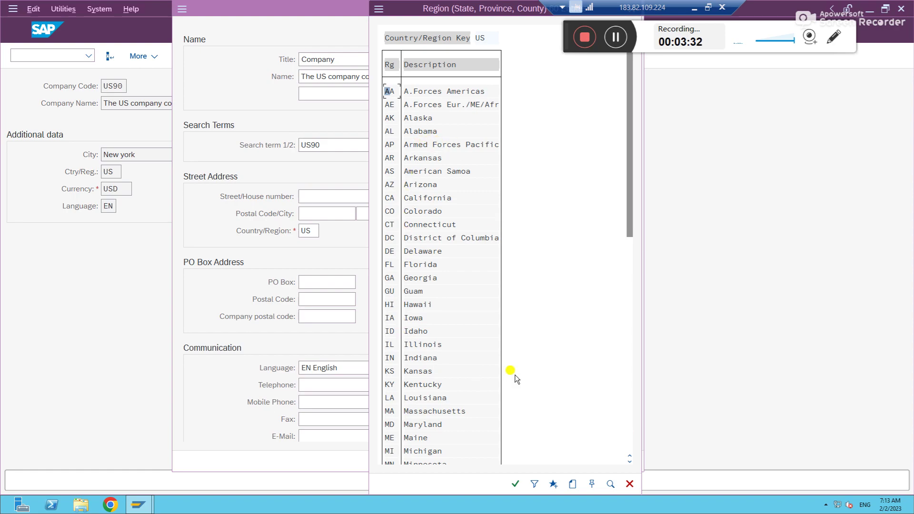
{"action": "left_click_drag", "start_coordinate": [465, 12], "coordinate": [333, 170]}
{"action": "left_click_drag", "start_coordinate": [496, 242], "coordinate": [492, 441]}
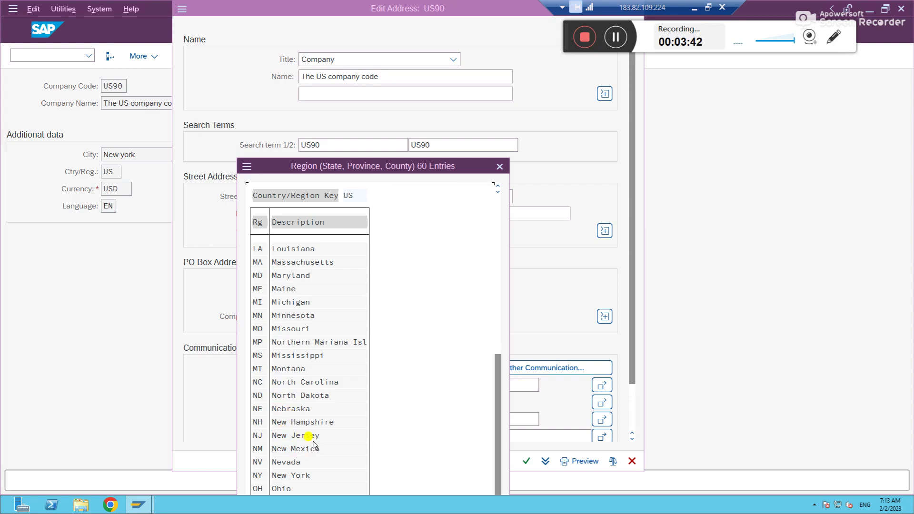
{"action": "left_click", "coordinate": [291, 476]}
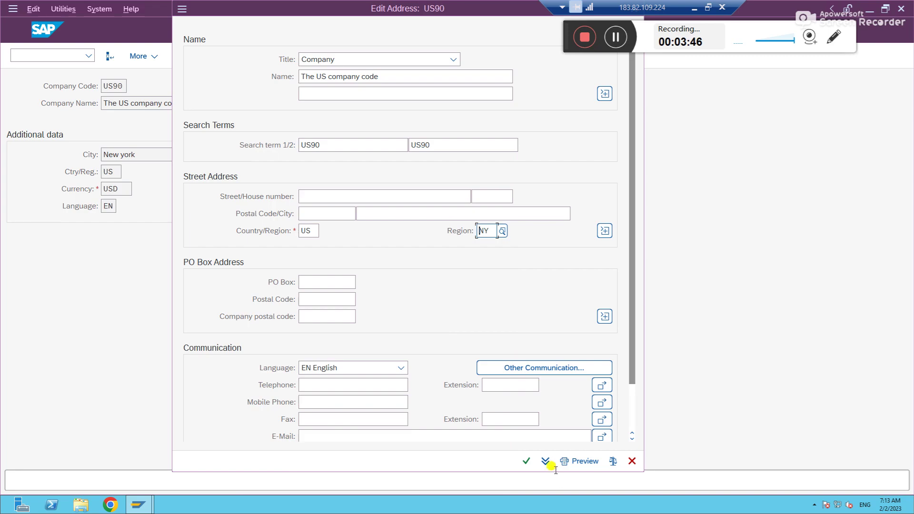
{"action": "left_click", "coordinate": [526, 461]}
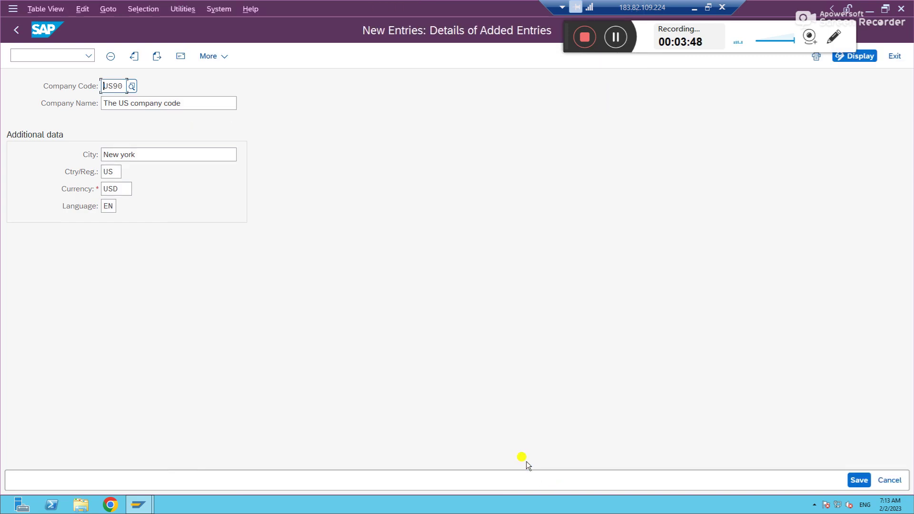
{"action": "left_click", "coordinate": [854, 478]}
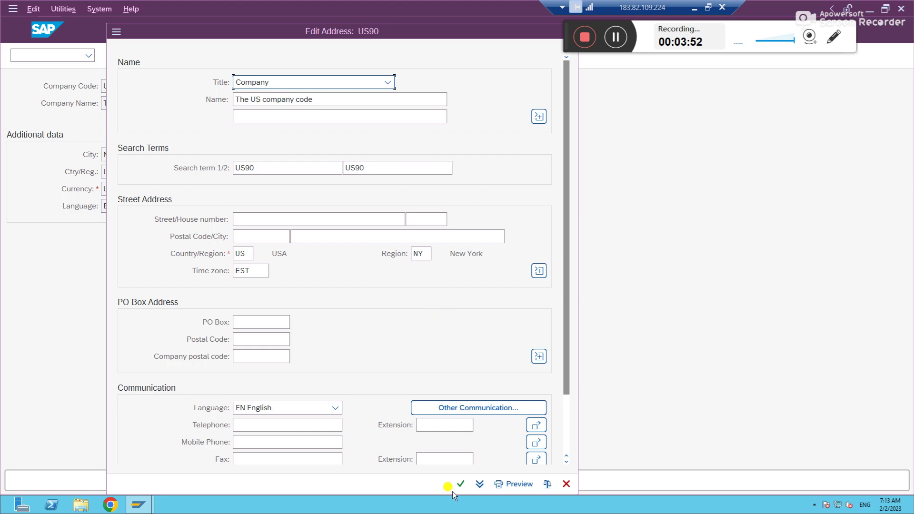
Step: Confirm the address and save US90 under GMRC customizing request A4HK904317 from Own Requests
{"action": "left_click", "coordinate": [460, 483]}
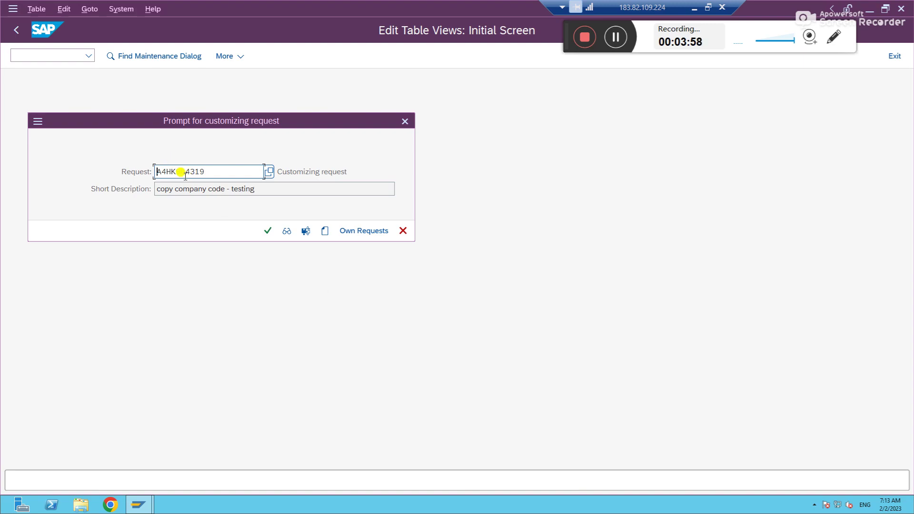
{"action": "left_click", "coordinate": [262, 189]}
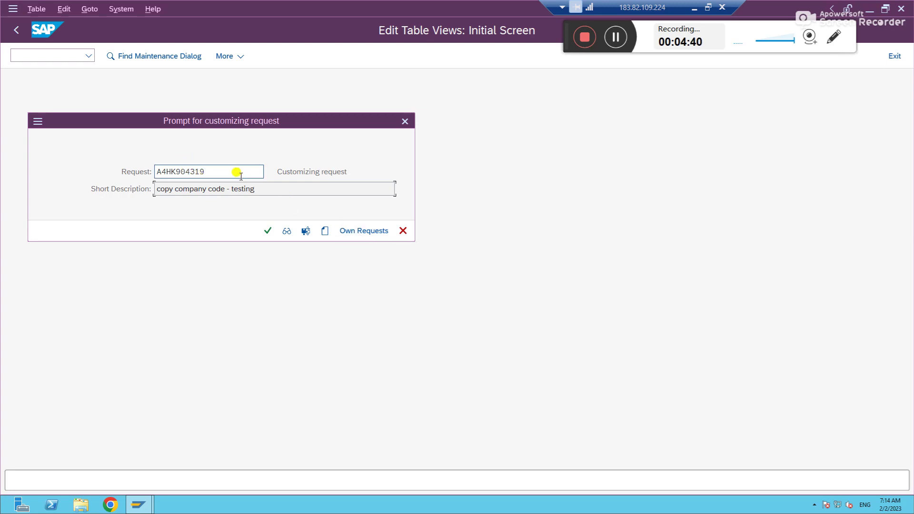
{"action": "left_click", "coordinate": [364, 230]}
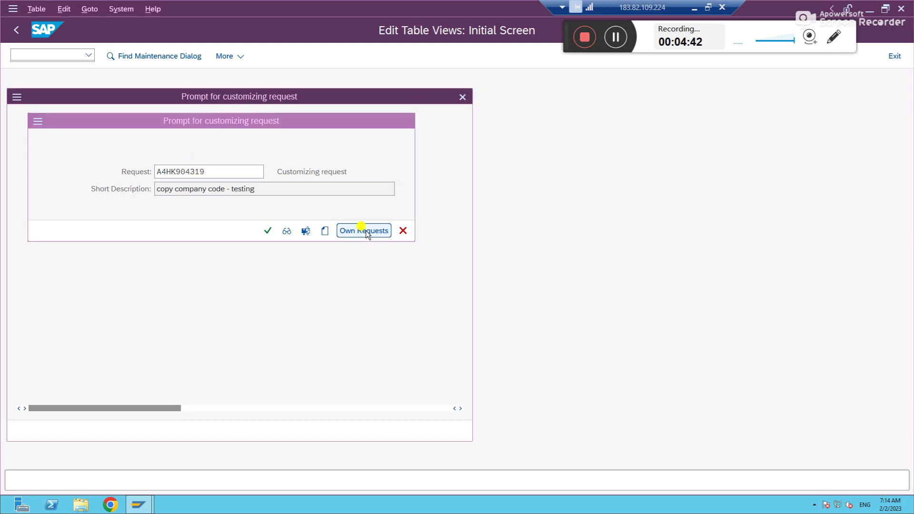
{"action": "left_click", "coordinate": [282, 261]}
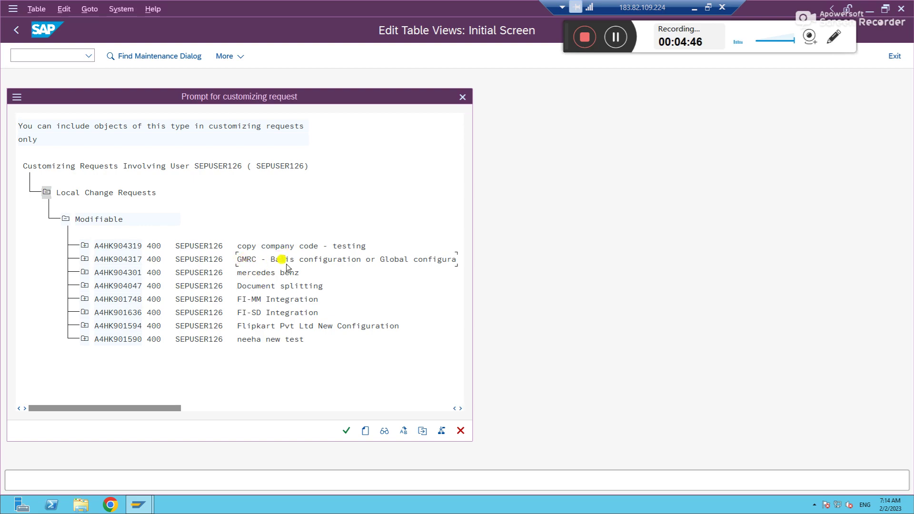
{"action": "left_click", "coordinate": [127, 260]}
{"action": "left_click", "coordinate": [345, 431]}
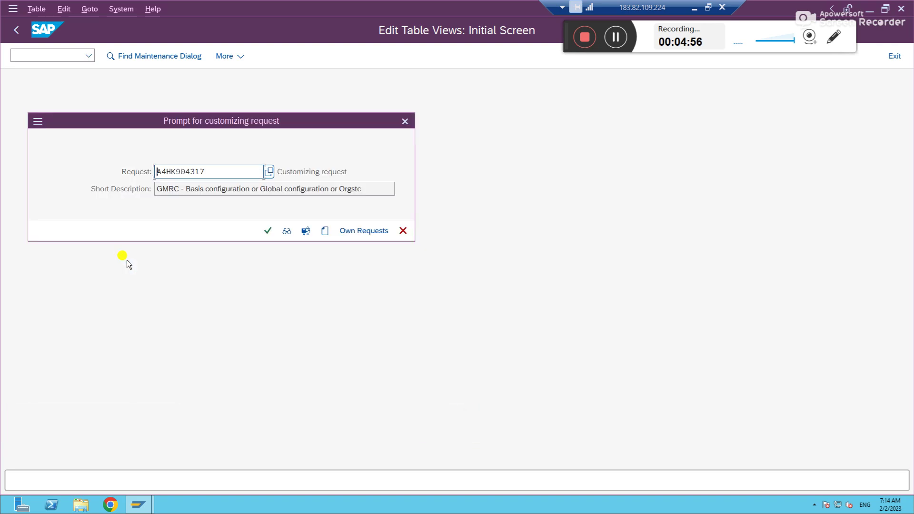
{"action": "left_click", "coordinate": [267, 231]}
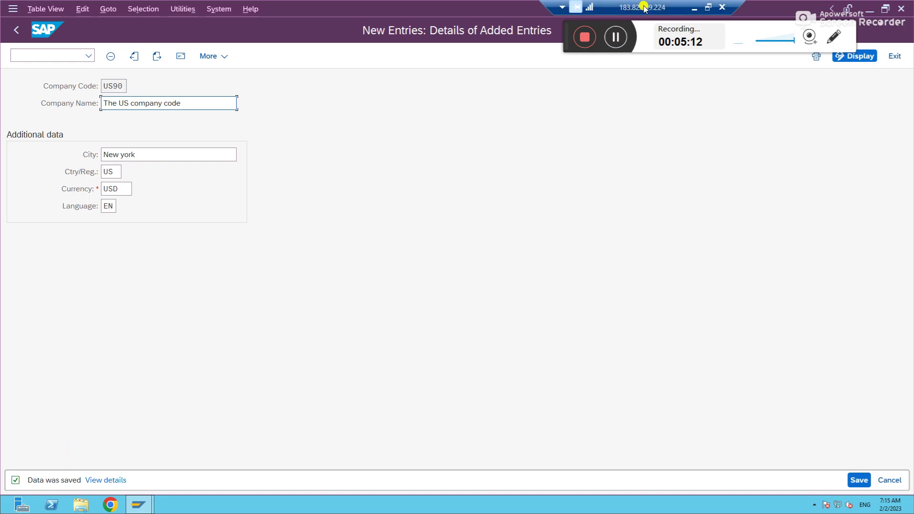
Step: In Excel, append ', US90' to the company code note in cell A140
{"action": "left_click", "coordinate": [694, 9]}
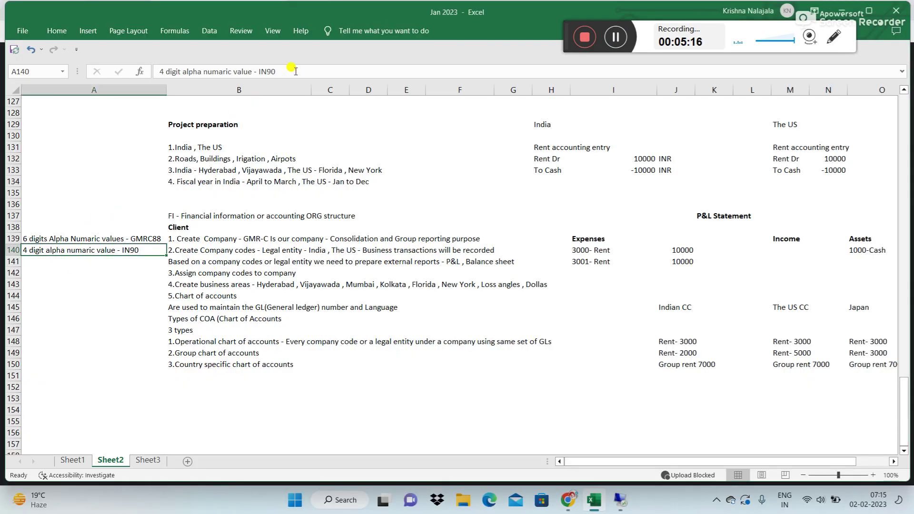
{"action": "left_click", "coordinate": [296, 71]}
{"action": "type", "text": ", US90"}
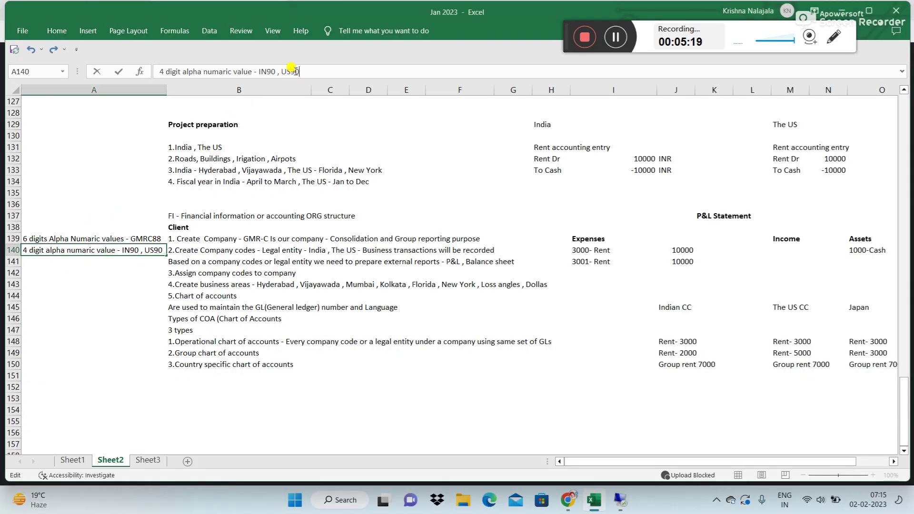
{"action": "key", "text": "Return"}
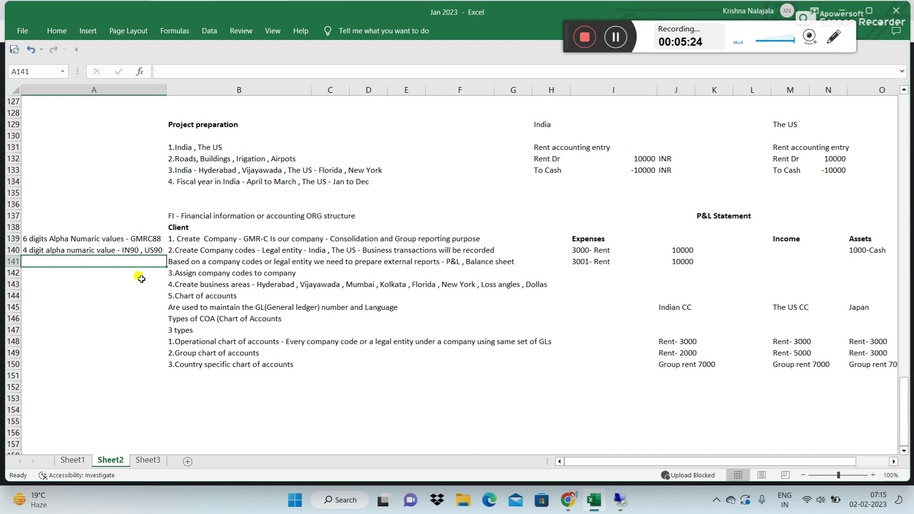
Step: Review the notes in cells A142, A139 and A140, then return to the SAP session
{"action": "left_click", "coordinate": [108, 272]}
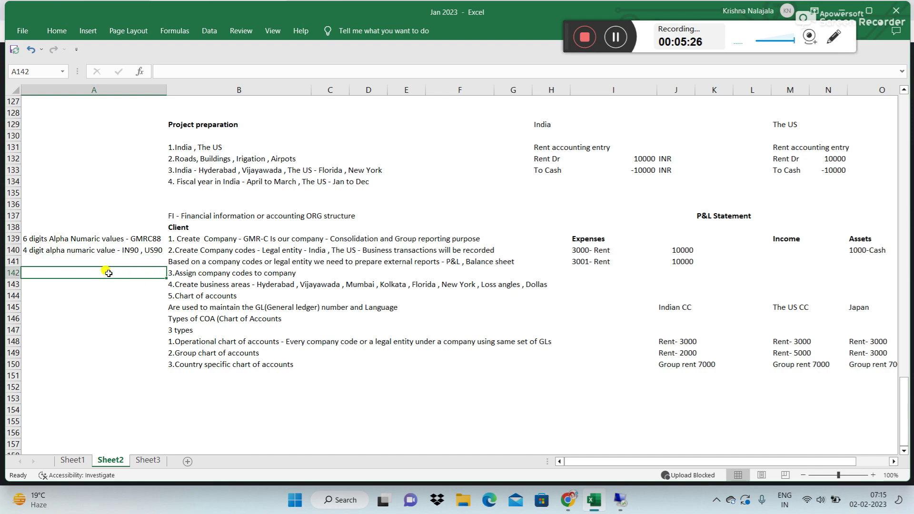
{"action": "left_click", "coordinate": [56, 238]}
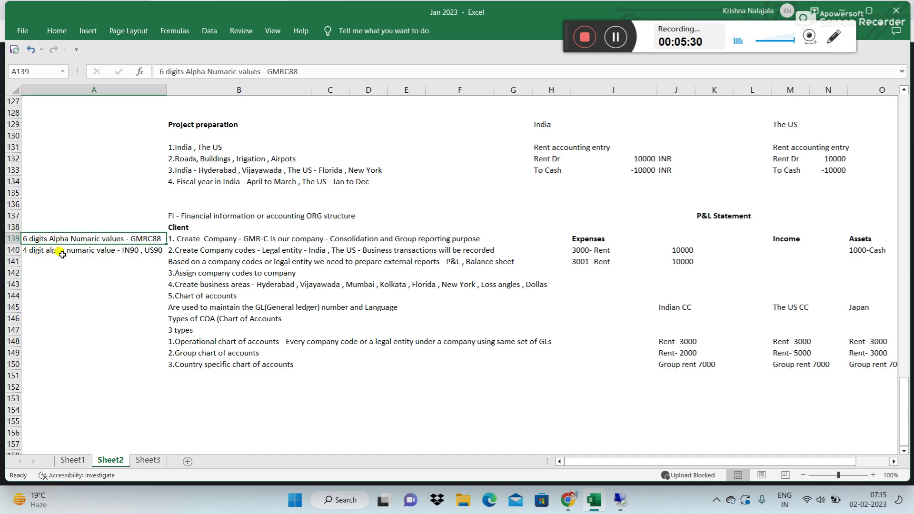
{"action": "left_click", "coordinate": [62, 250]}
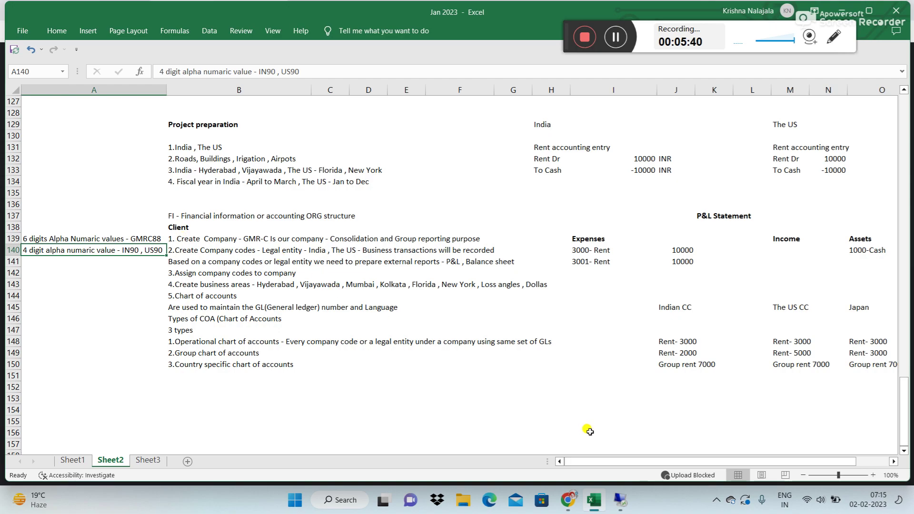
{"action": "left_click", "coordinate": [620, 508]}
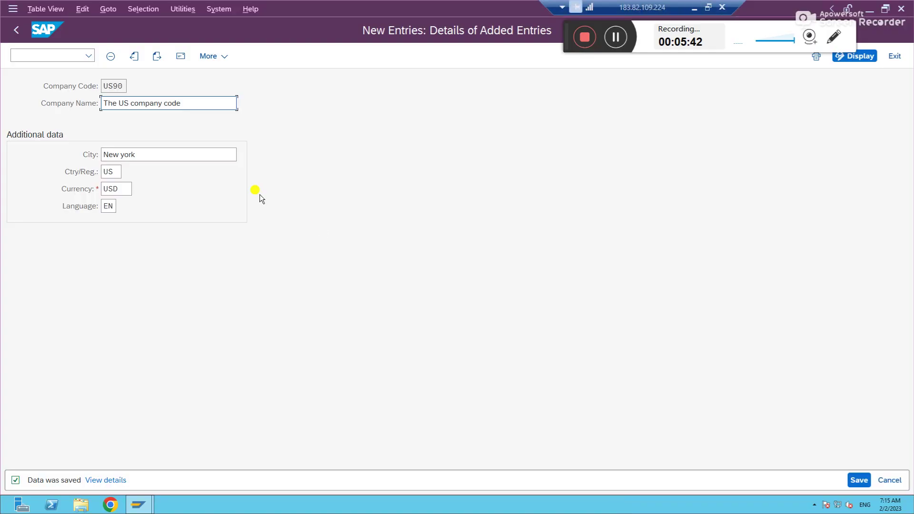
Step: Back out of the US90 details and company code overview, closing the activity selection popup
{"action": "left_click", "coordinate": [17, 35]}
{"action": "left_click", "coordinate": [18, 36]}
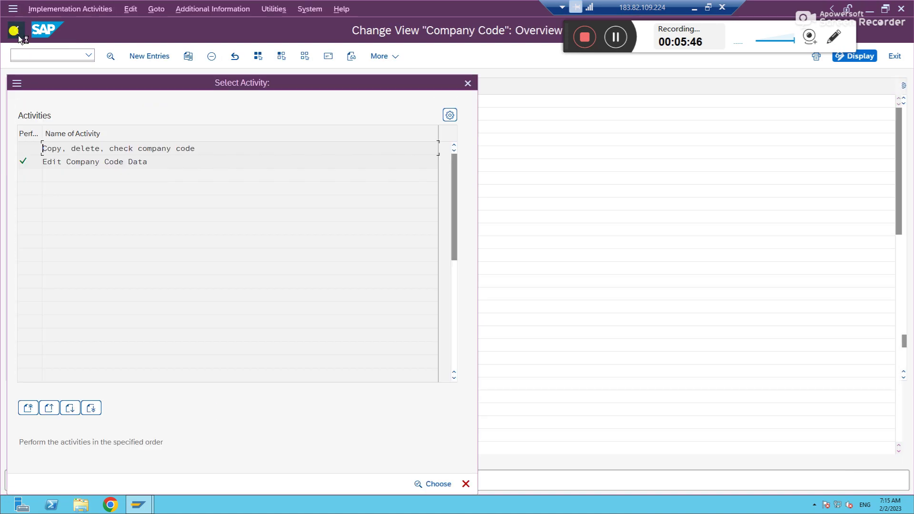
{"action": "left_click", "coordinate": [468, 85]}
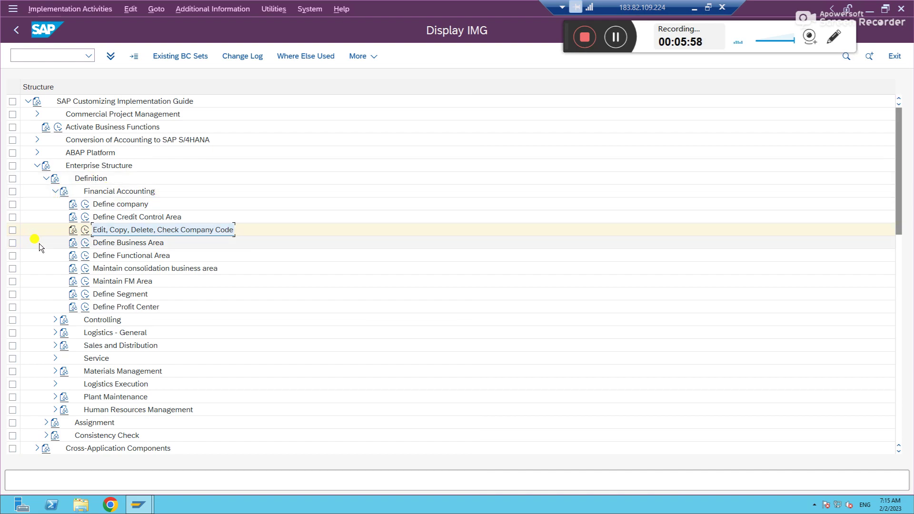
Step: Collapse Definition and expand Assignment > Financial Accounting in the Enterprise Structure tree
{"action": "left_click", "coordinate": [56, 192]}
{"action": "left_click", "coordinate": [46, 179]}
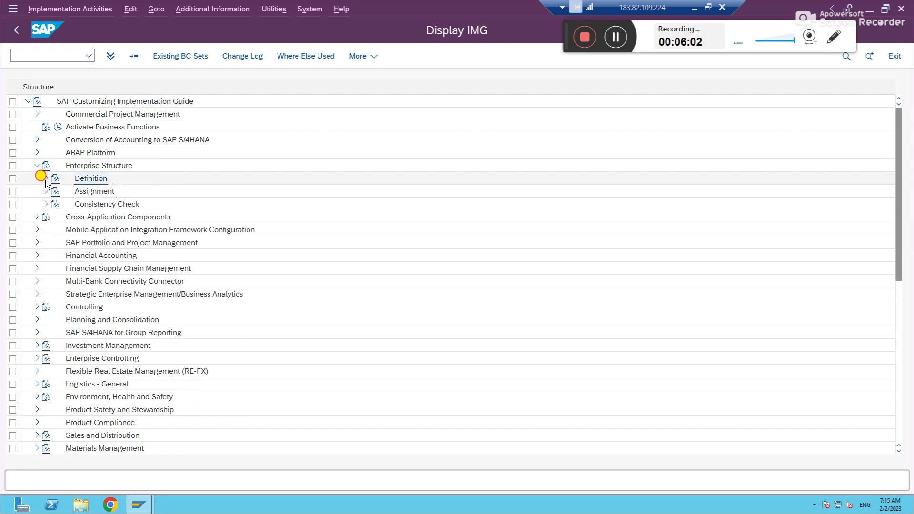
{"action": "left_click", "coordinate": [94, 191]}
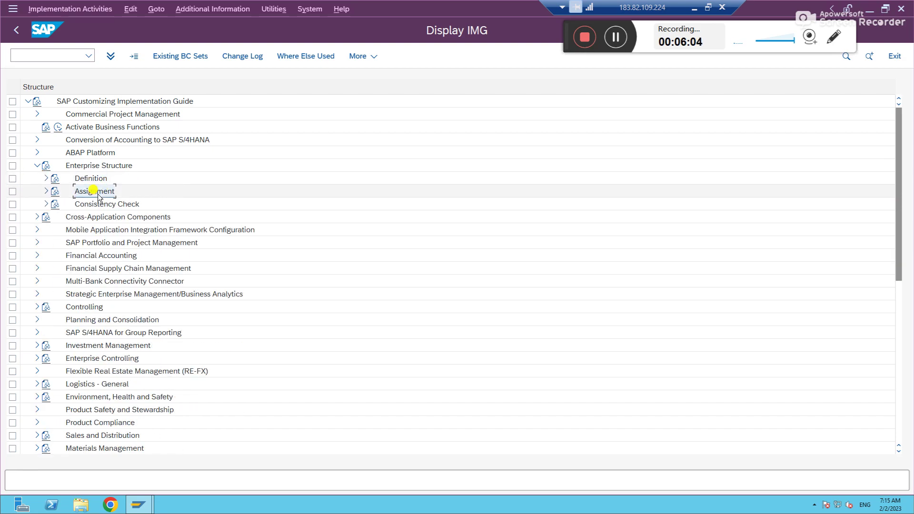
{"action": "left_click", "coordinate": [87, 195]}
{"action": "left_click", "coordinate": [46, 191]}
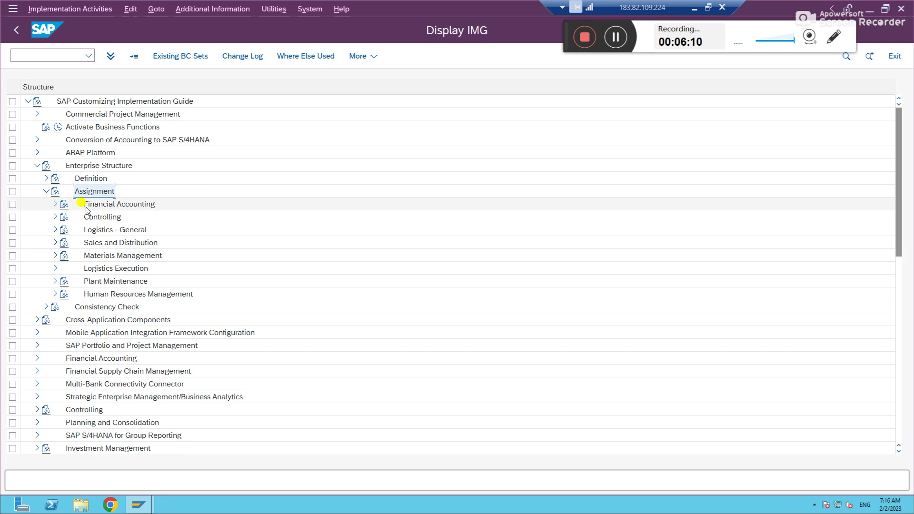
{"action": "left_click", "coordinate": [54, 204]}
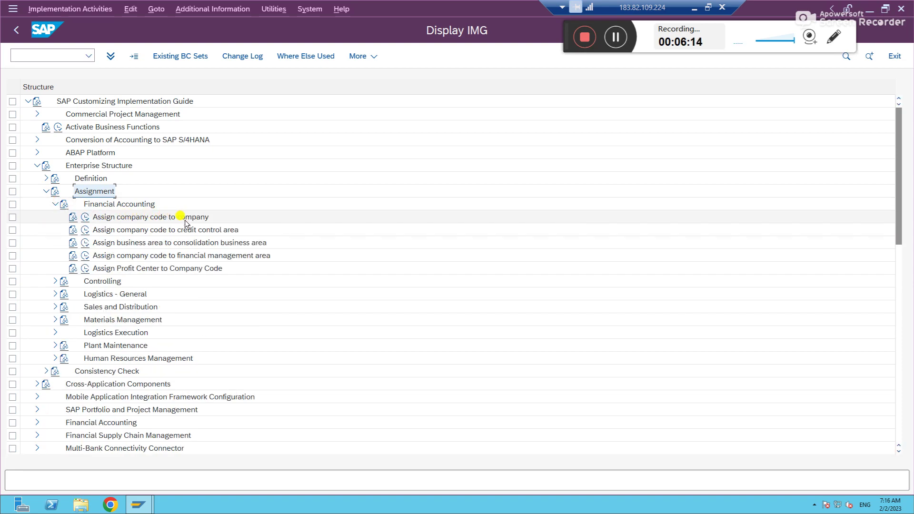
Step: Open Assign company code to company and position the table at company code IN90
{"action": "left_click", "coordinate": [85, 219]}
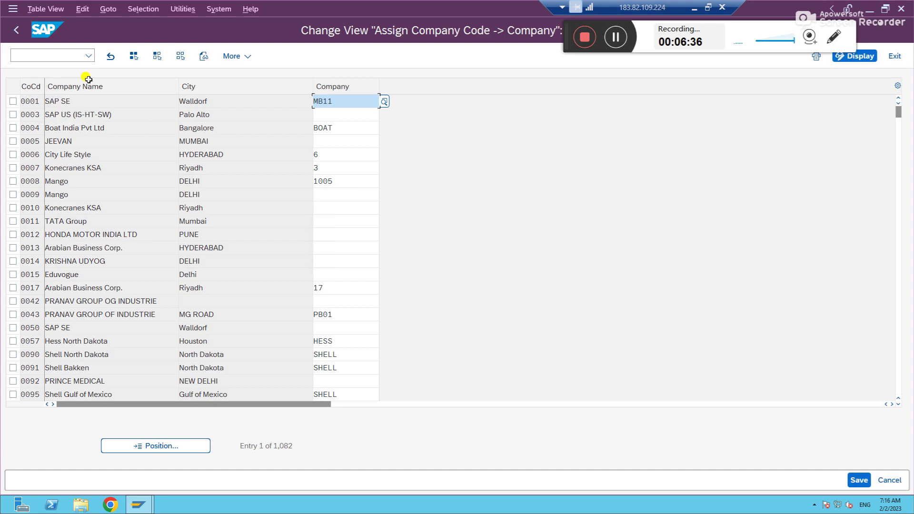
{"action": "mouse_move", "coordinate": [44, 87]}
{"action": "left_mouse_down"}
{"action": "mouse_move", "coordinate": [56, 96]}
{"action": "mouse_move", "coordinate": [31, 90]}
{"action": "left_mouse_up"}
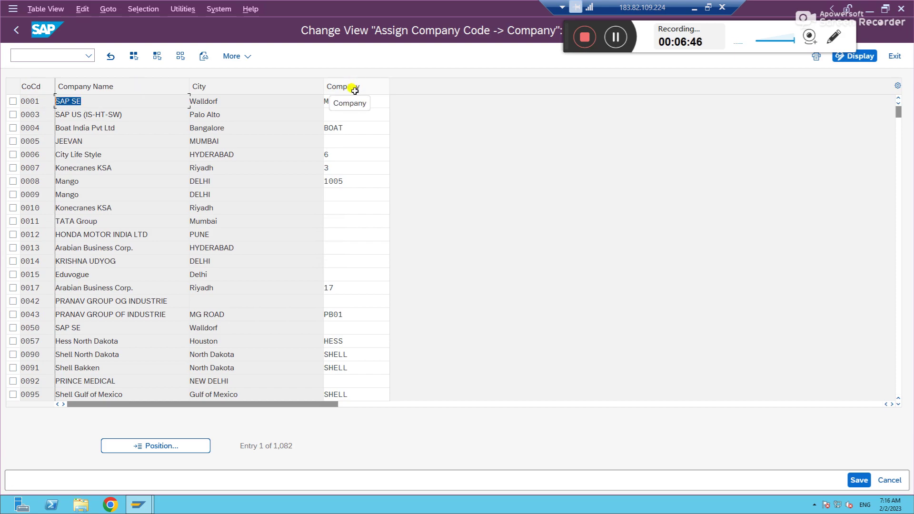
{"action": "left_click", "coordinate": [169, 446]}
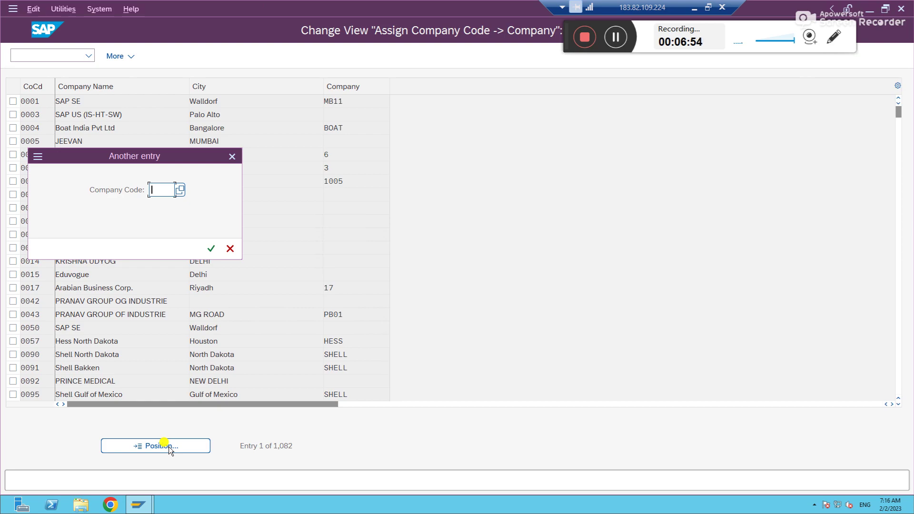
{"action": "type", "text": "in90"}
{"action": "key", "text": "Return"}
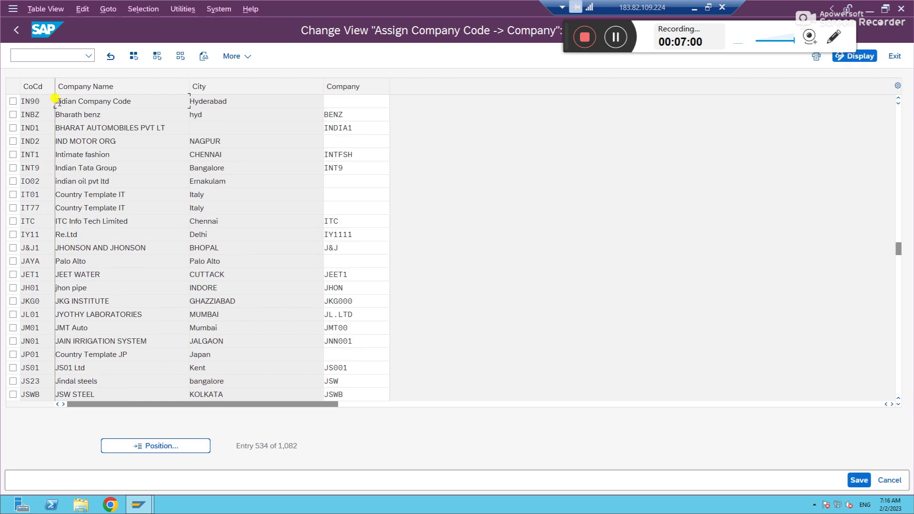
Step: Assign company GMRC88 to company code IN90 using the Company search help
{"action": "double_click", "coordinate": [30, 101]}
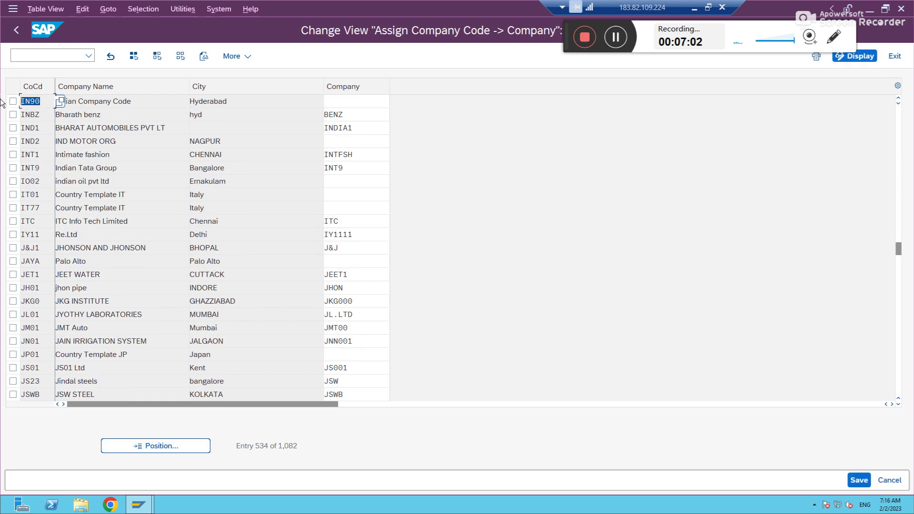
{"action": "left_click", "coordinate": [348, 98]}
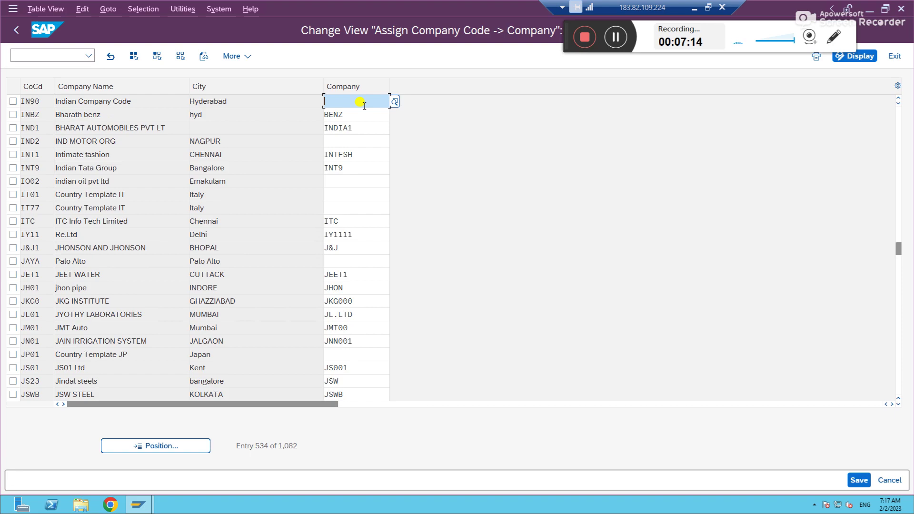
{"action": "left_click", "coordinate": [364, 105]}
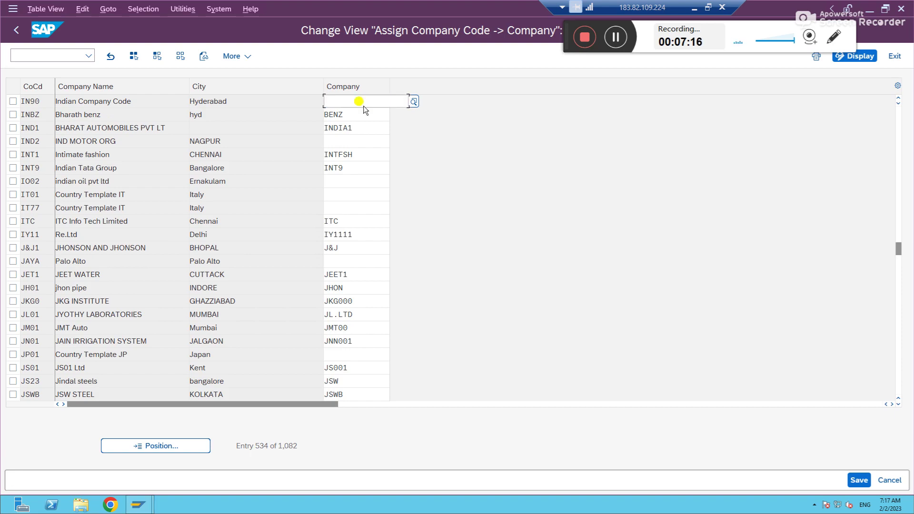
{"action": "left_click", "coordinate": [364, 105]}
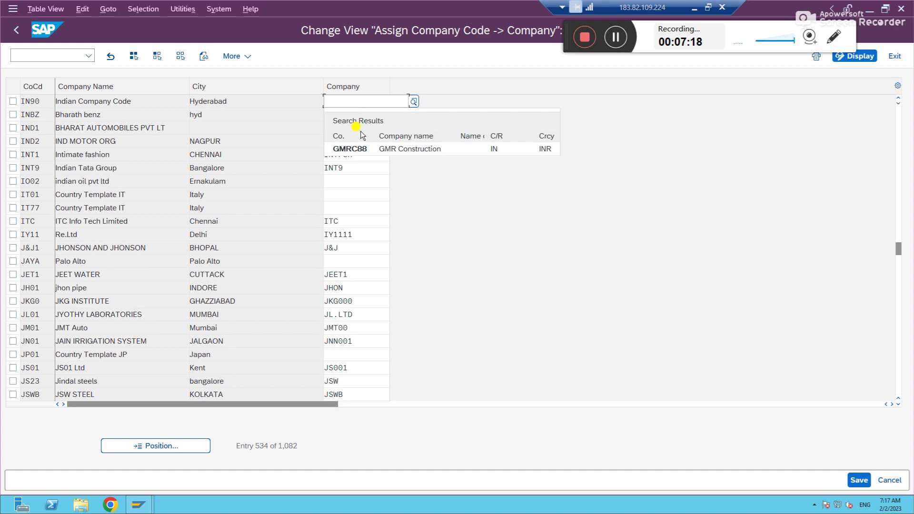
{"action": "left_click", "coordinate": [361, 150]}
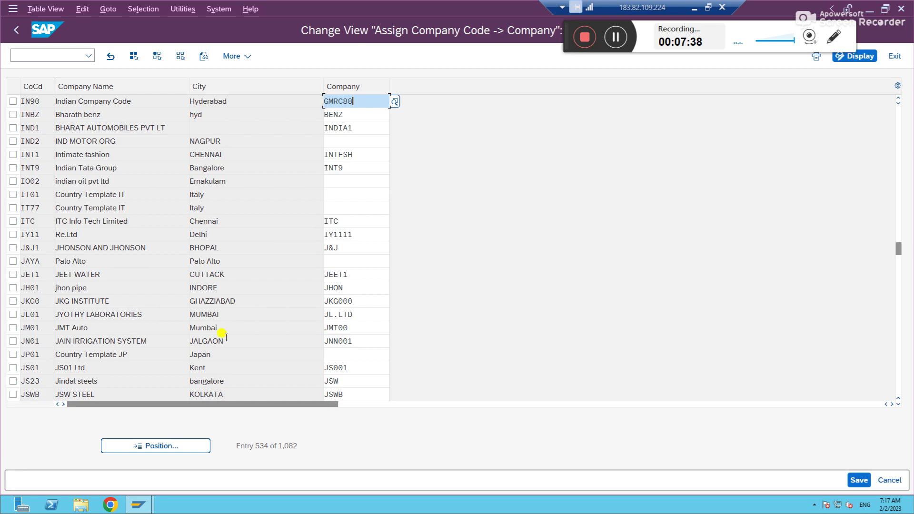
{"action": "left_click", "coordinate": [173, 447]}
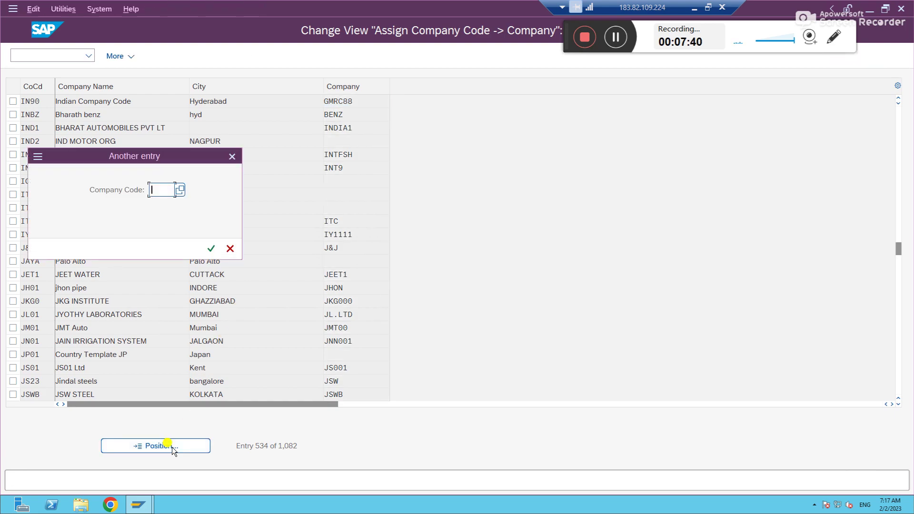
Step: Assign company GMRC88 to company code US90 and open the FC174 currency-mismatch explanation
{"action": "type", "text": "us90"}
{"action": "key", "text": "Return"}
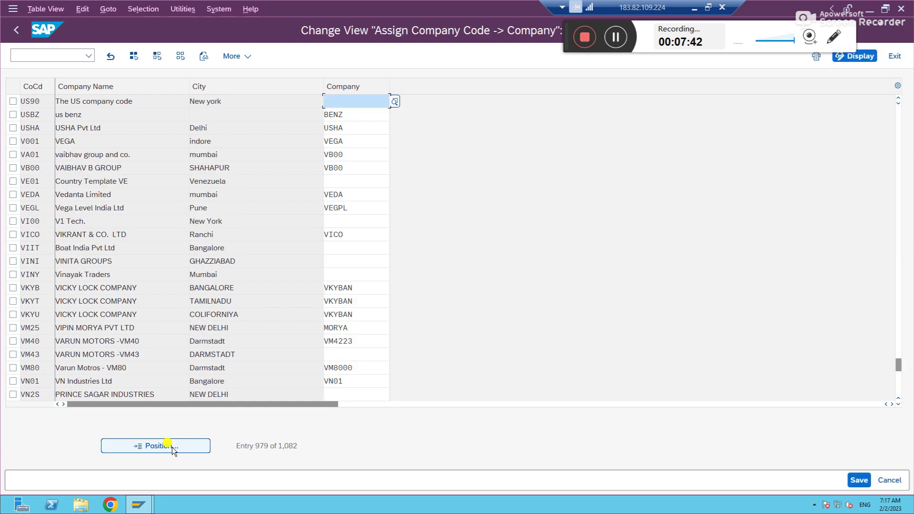
{"action": "left_click", "coordinate": [365, 98]}
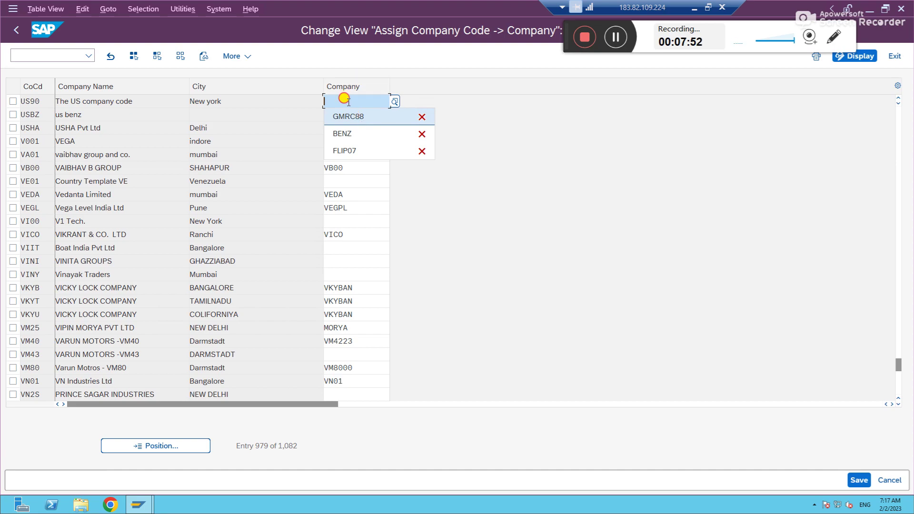
{"action": "left_click", "coordinate": [347, 101]}
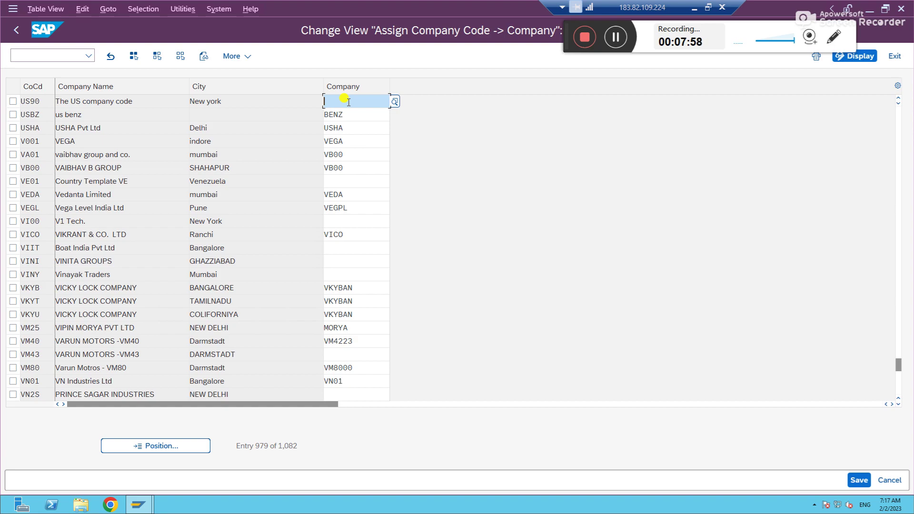
{"action": "left_click", "coordinate": [348, 102]}
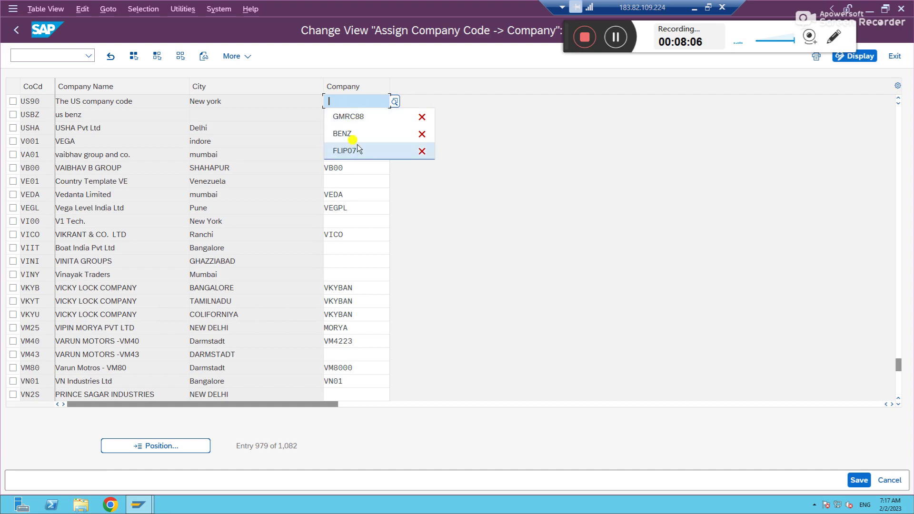
{"action": "left_click", "coordinate": [346, 115]}
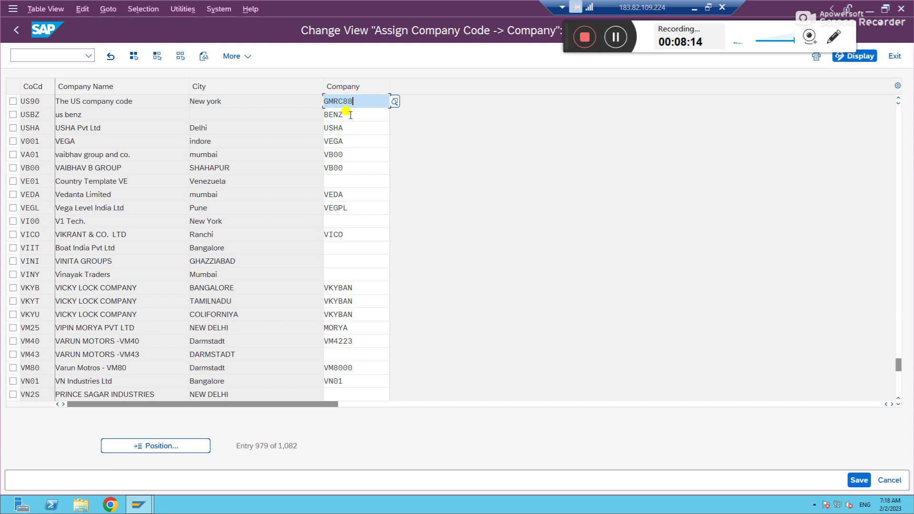
{"action": "key", "text": "Return"}
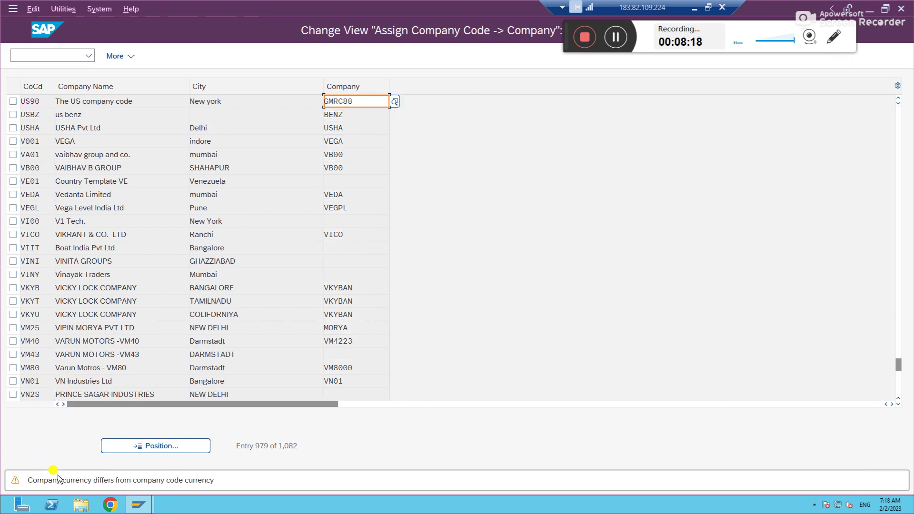
{"action": "left_click", "coordinate": [74, 482]}
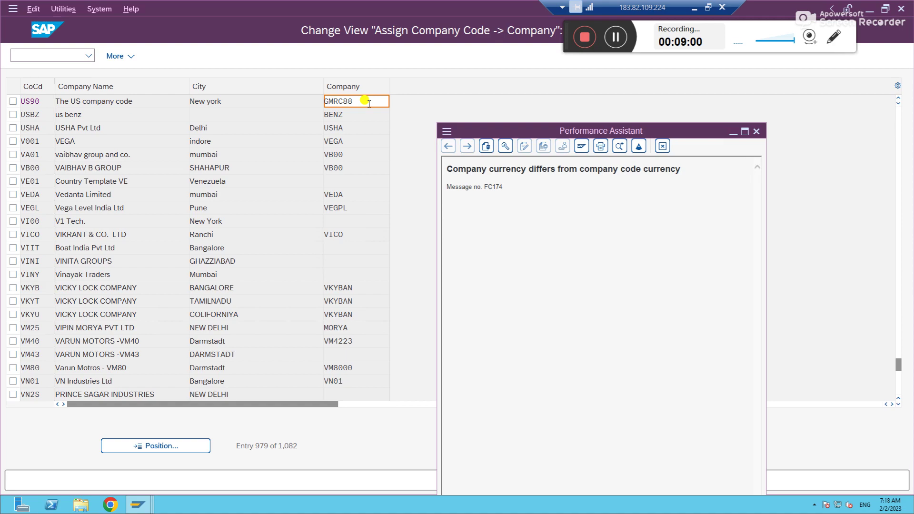
Step: Save the US90 → GMRC88 assignment under request A4HK904317 and go back to the IMG tree
{"action": "left_click", "coordinate": [758, 133]}
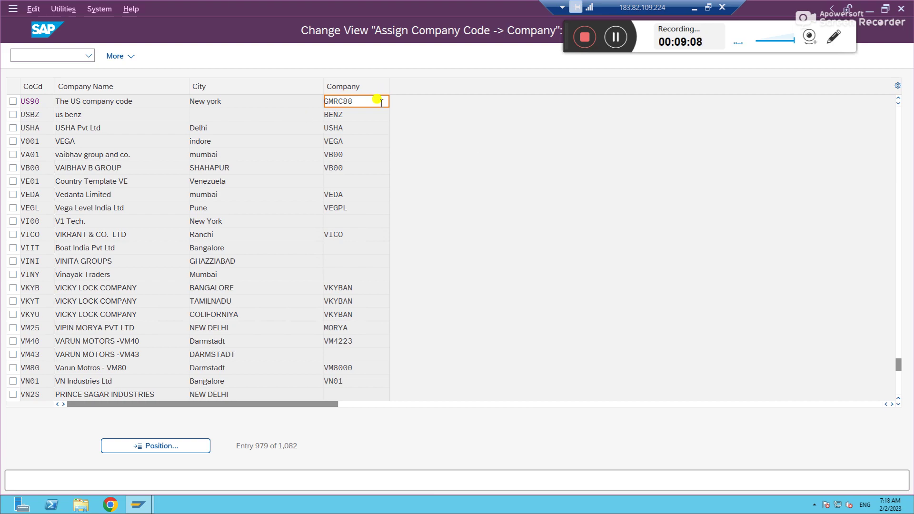
{"action": "left_click", "coordinate": [363, 106]}
{"action": "double_click", "coordinate": [348, 101]}
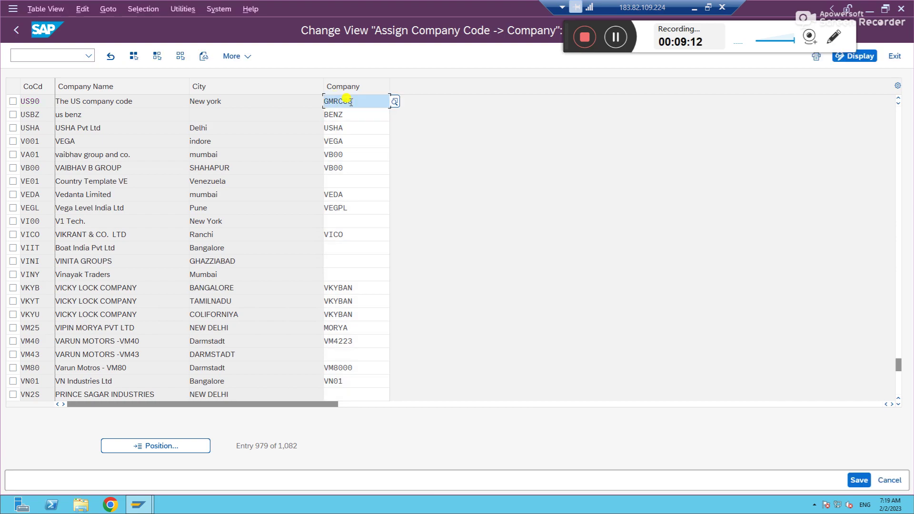
{"action": "left_click", "coordinate": [859, 479]}
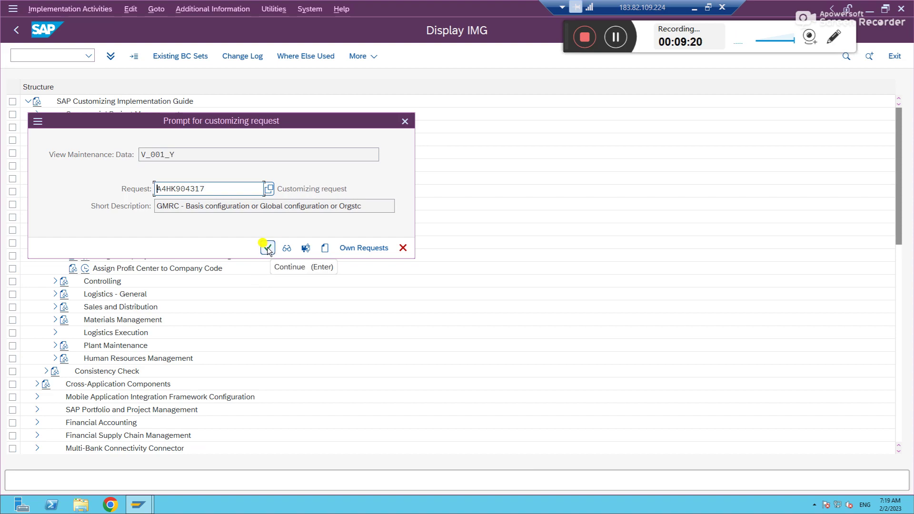
{"action": "left_click", "coordinate": [267, 248]}
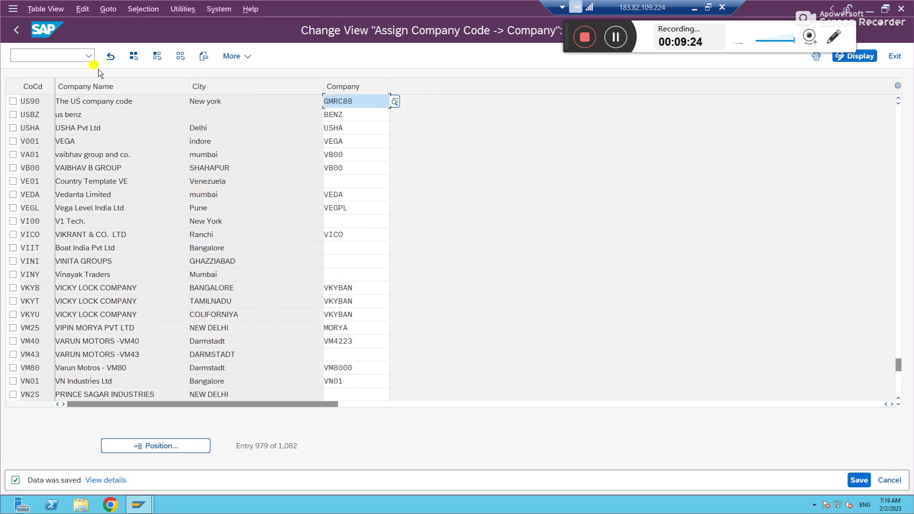
{"action": "left_click", "coordinate": [16, 30]}
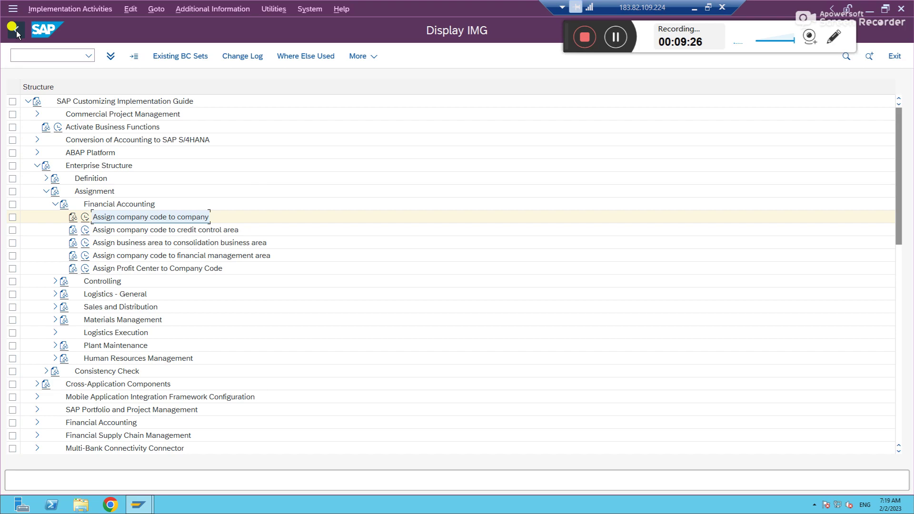
Step: Write the 1:N note in cell A142: one company has many company codes, each code one company
{"action": "left_click", "coordinate": [690, 8]}
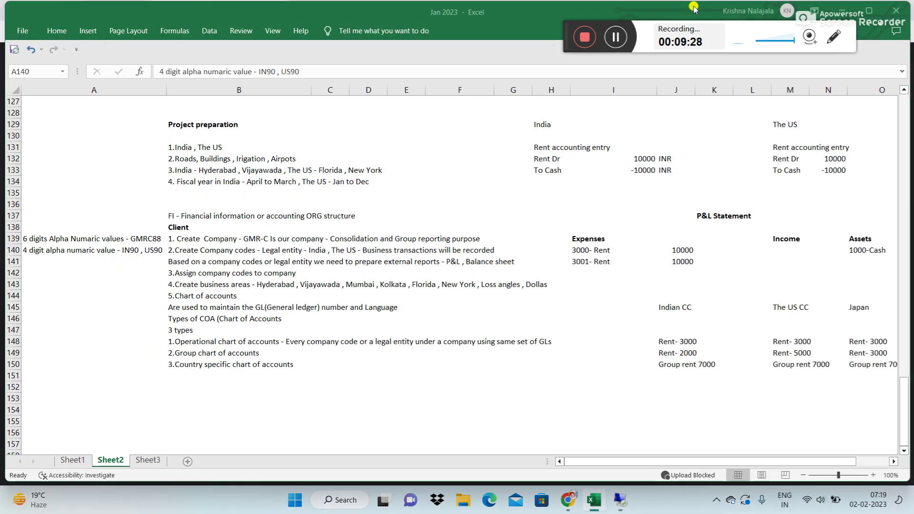
{"action": "left_click", "coordinate": [67, 273]}
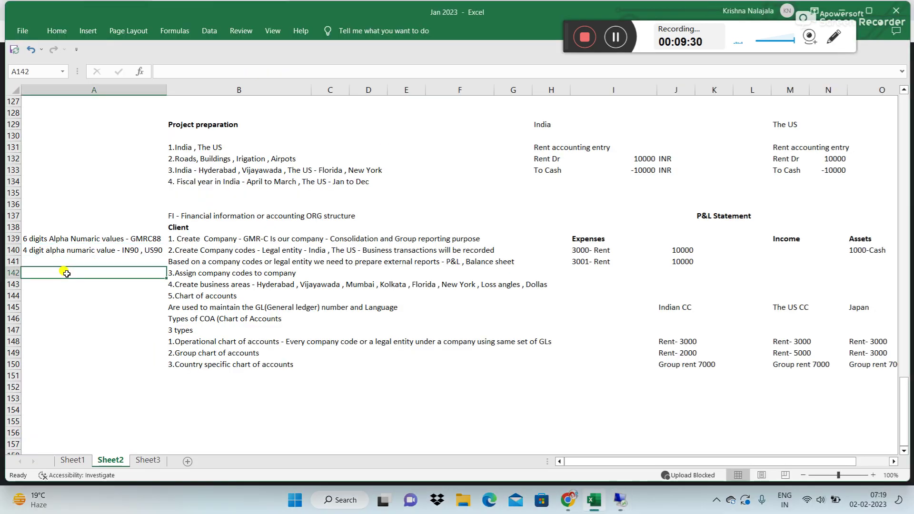
{"action": "type", "text": "The "}
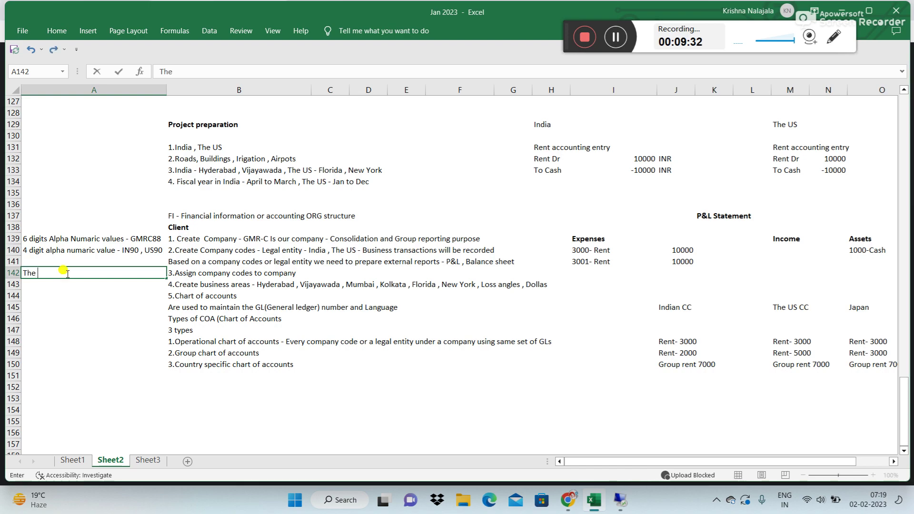
{"action": "type", "text": "relation is 1:N ,"}
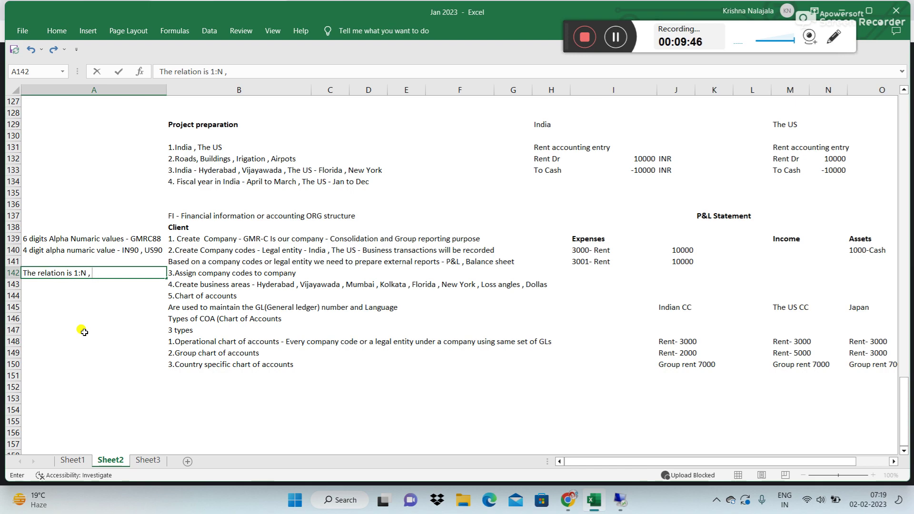
{"action": "type", "text": "one co"}
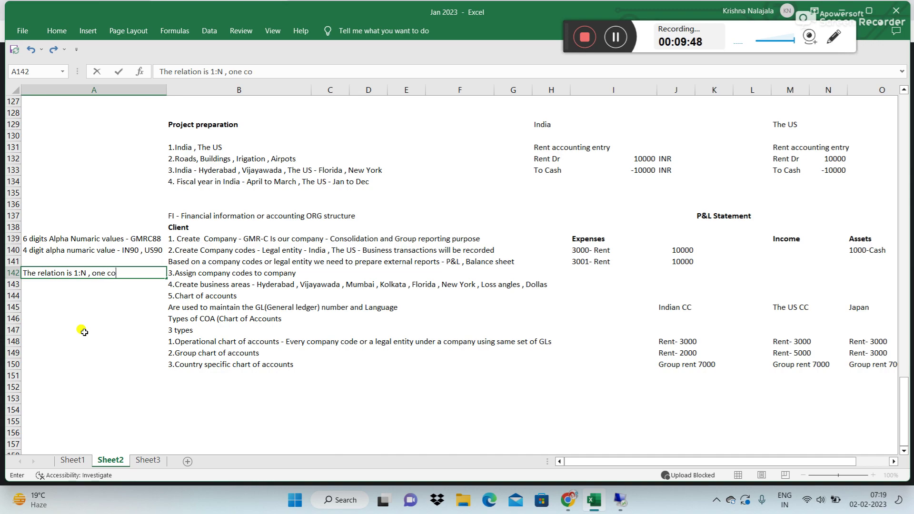
{"action": "type", "text": "mpany can be assigned"}
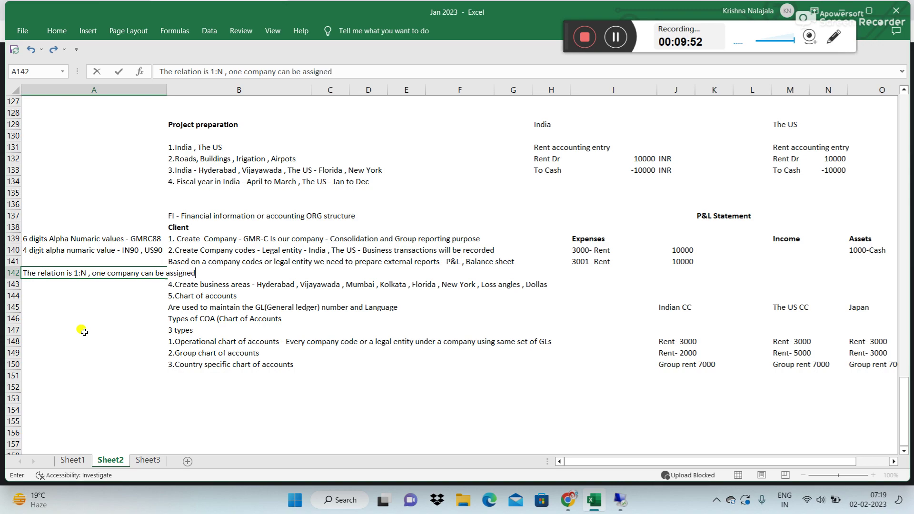
{"action": "type", "text": " to multiple company"}
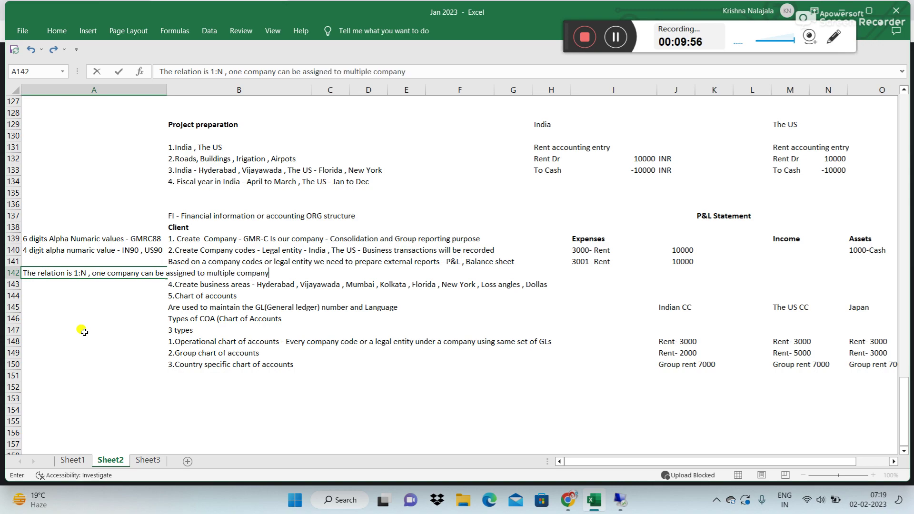
{"action": "type", "text": " codes ,"}
{"action": "type", "text": " Where a"}
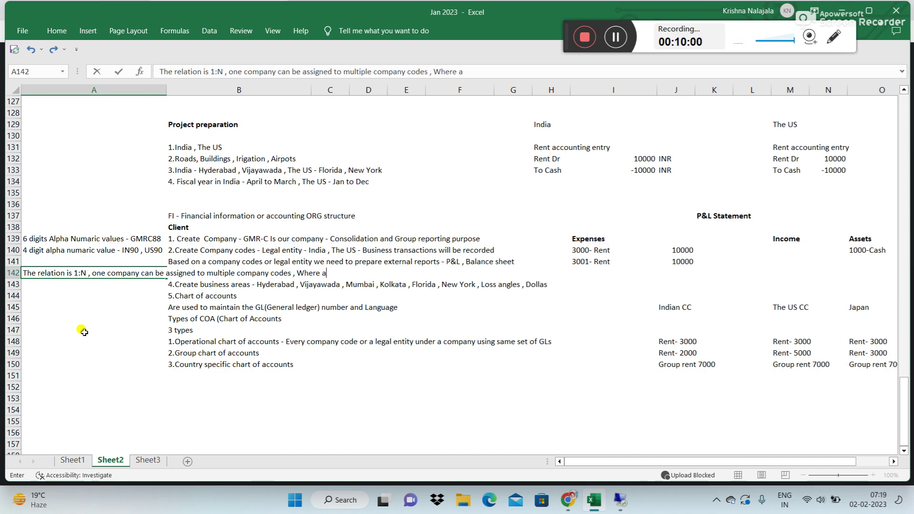
{"action": "type", "text": "s one company c"}
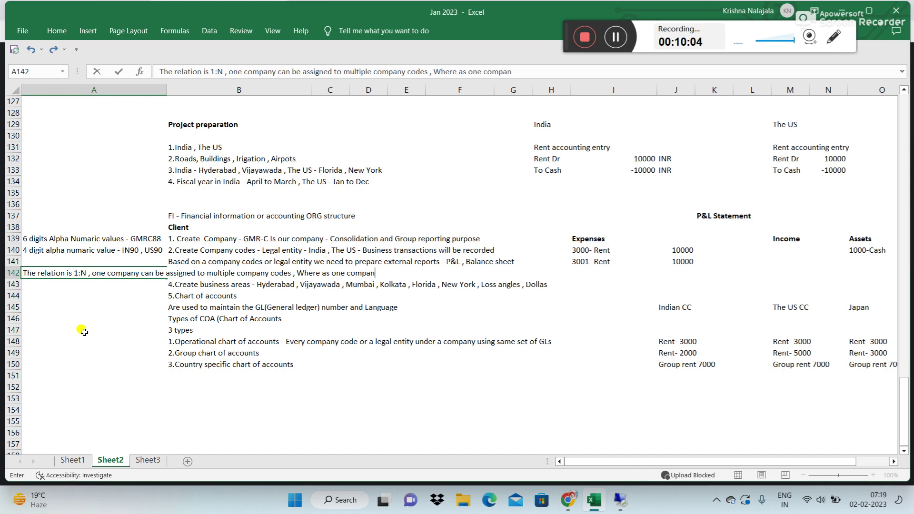
{"action": "type", "text": "ode can be "}
{"action": "type", "text": "assigne"}
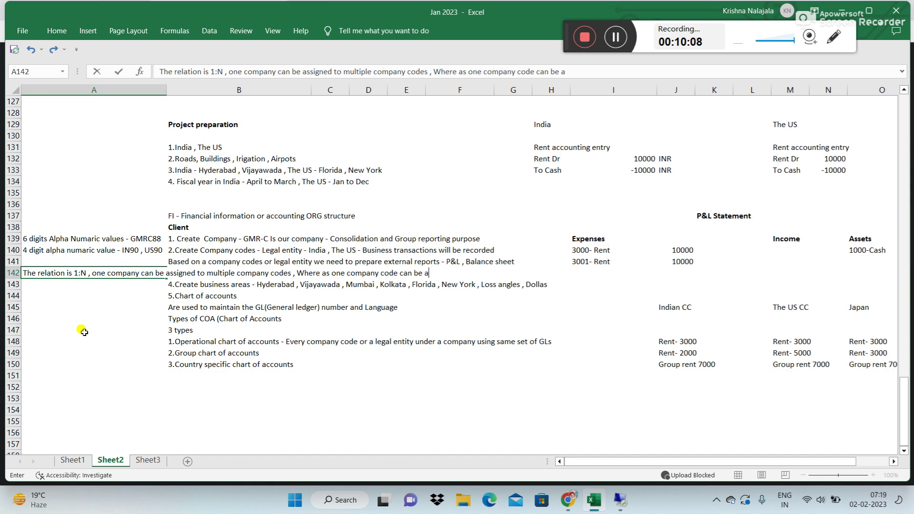
{"action": "type", "text": "to 1 compnay"}
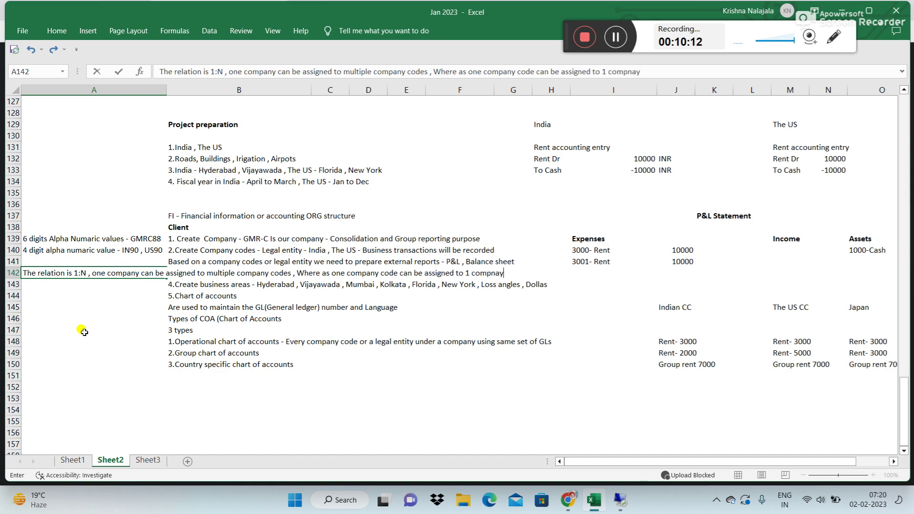
{"action": "key", "text": "BackSpace"}
{"action": "key", "text": "BackSpace"}
{"action": "key", "text": "BackSpace"}
{"action": "key", "text": "BackSpace"}
{"action": "type", "text": "pany relation 1:1"}
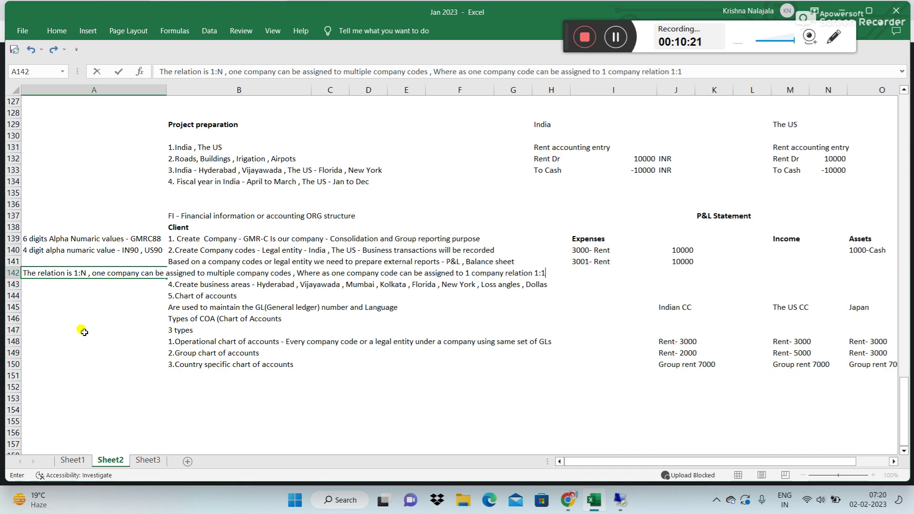
{"action": "key", "text": "ctrl+Return"}
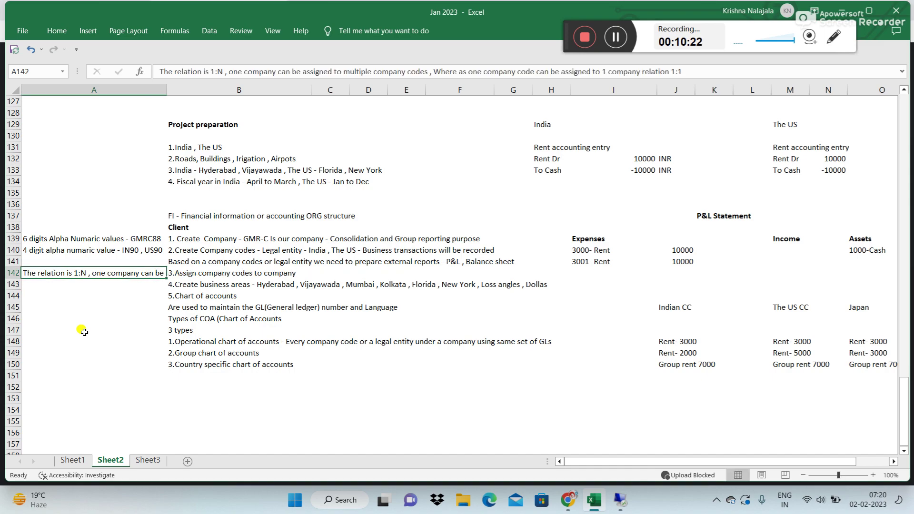
Step: Turn on Wrap Text for cell A142 so the whole note shows
{"action": "key", "text": "alt+h"}
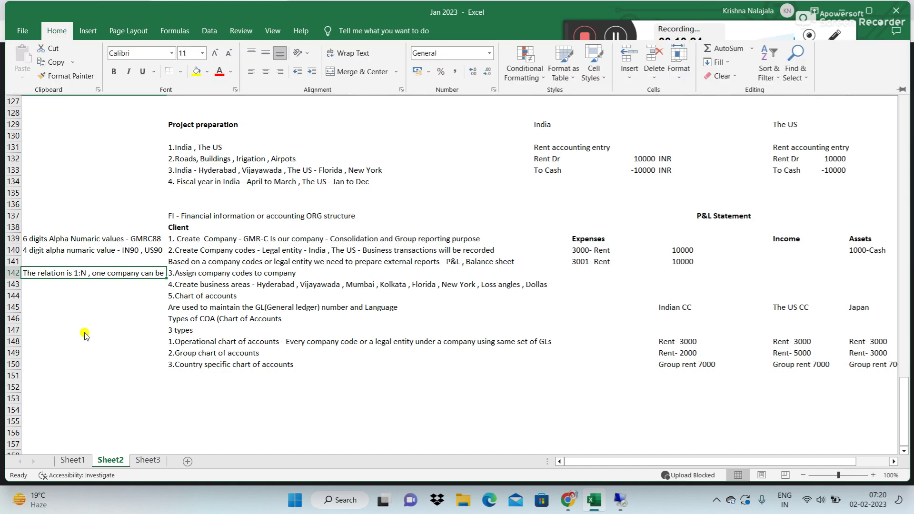
{"action": "key", "text": "w"}
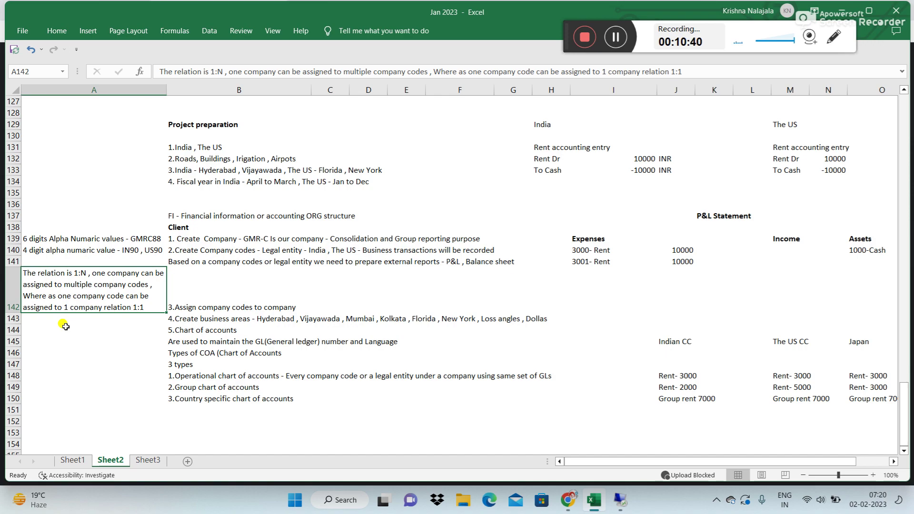
{"action": "left_click", "coordinate": [620, 500]}
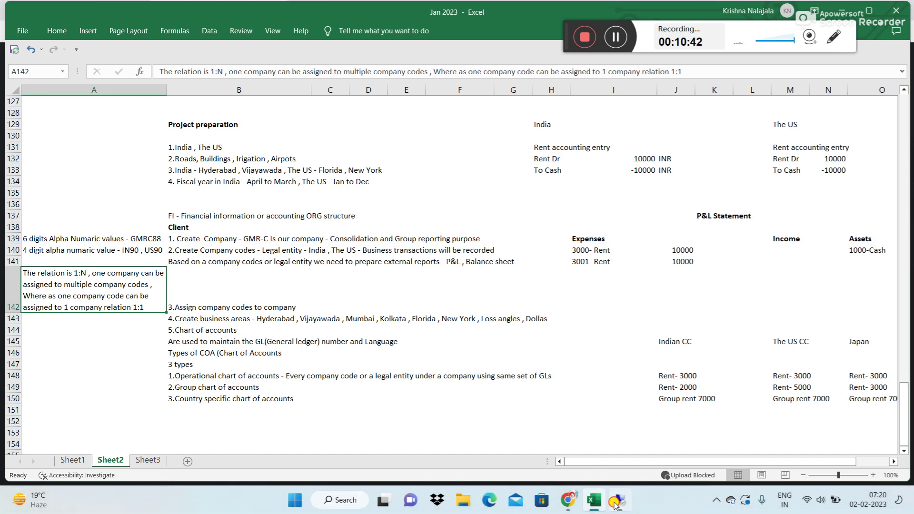
Step: In the company code–company assignment table, assign company MB11 to company code 0001
{"action": "left_click", "coordinate": [85, 217]}
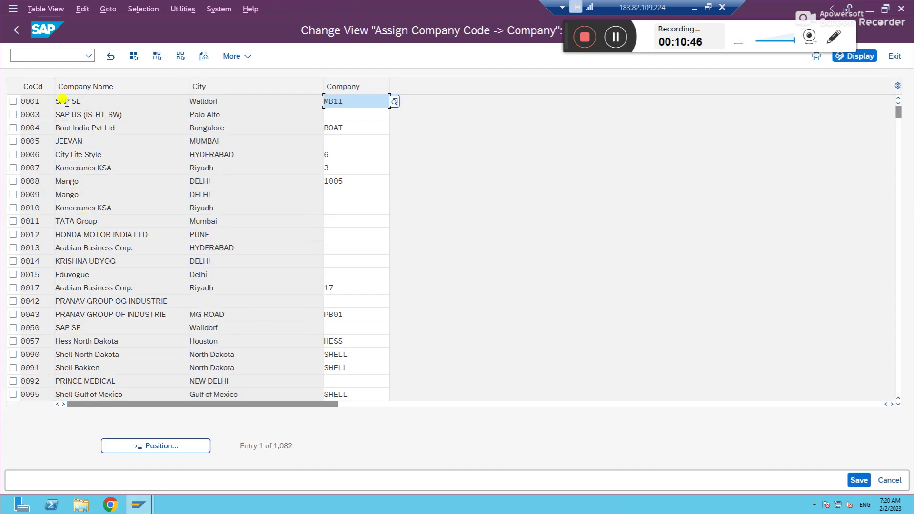
{"action": "left_click", "coordinate": [32, 101]}
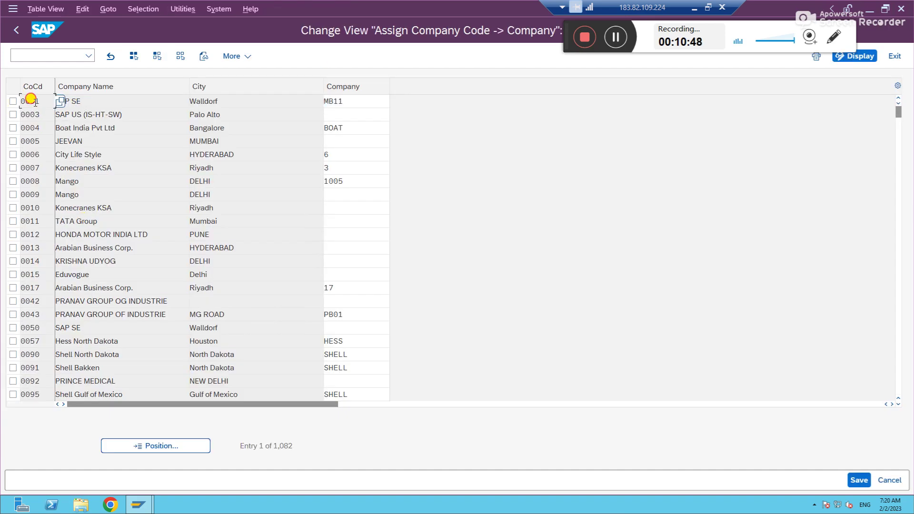
{"action": "left_click", "coordinate": [346, 101]}
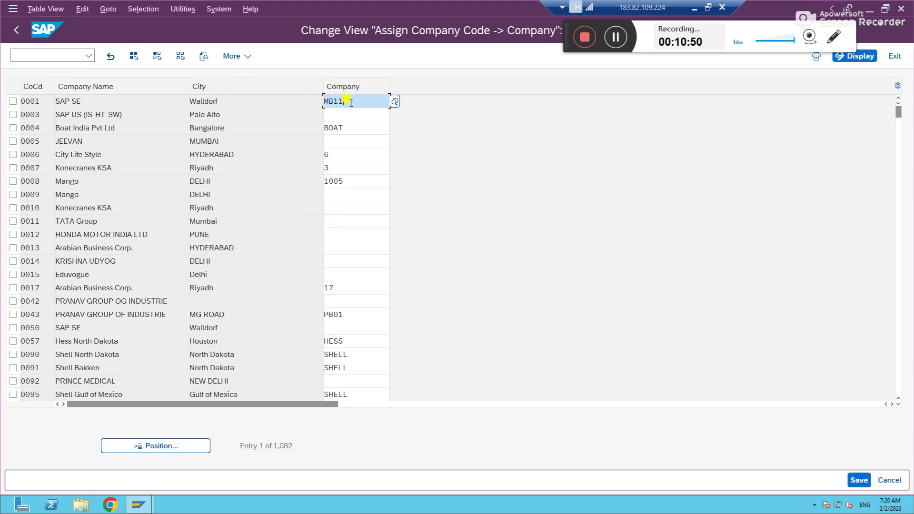
{"action": "left_click", "coordinate": [349, 128]}
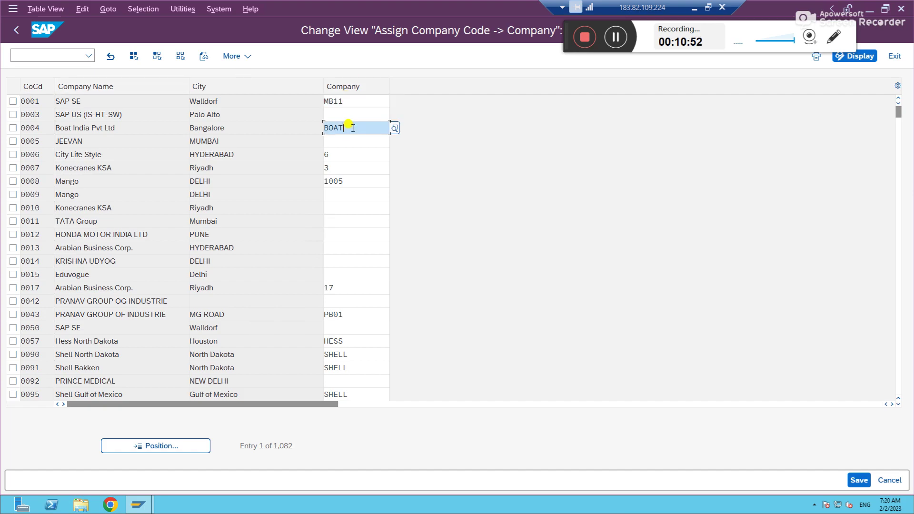
{"action": "left_click", "coordinate": [351, 102]}
{"action": "key", "text": "BackSpace"}
{"action": "key", "text": "BackSpace"}
{"action": "key", "text": "BackSpace"}
{"action": "key", "text": "BackSpace"}
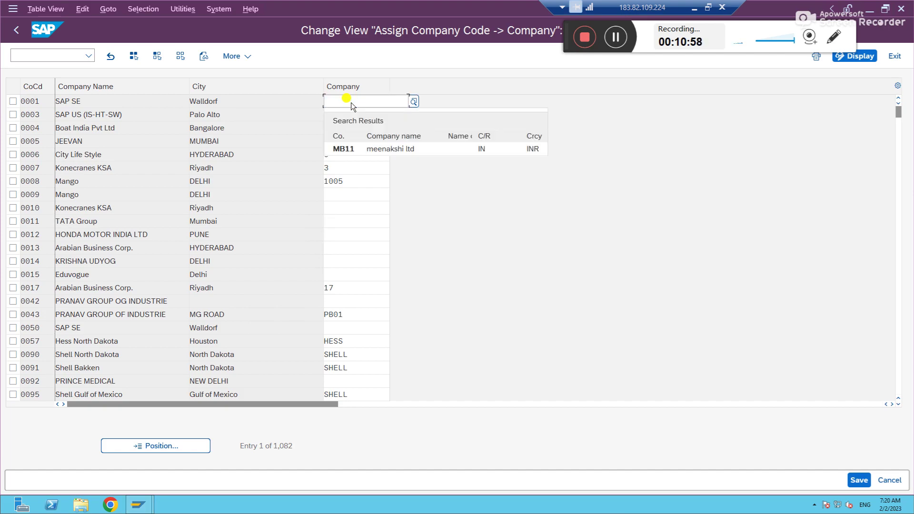
{"action": "left_click", "coordinate": [499, 219]}
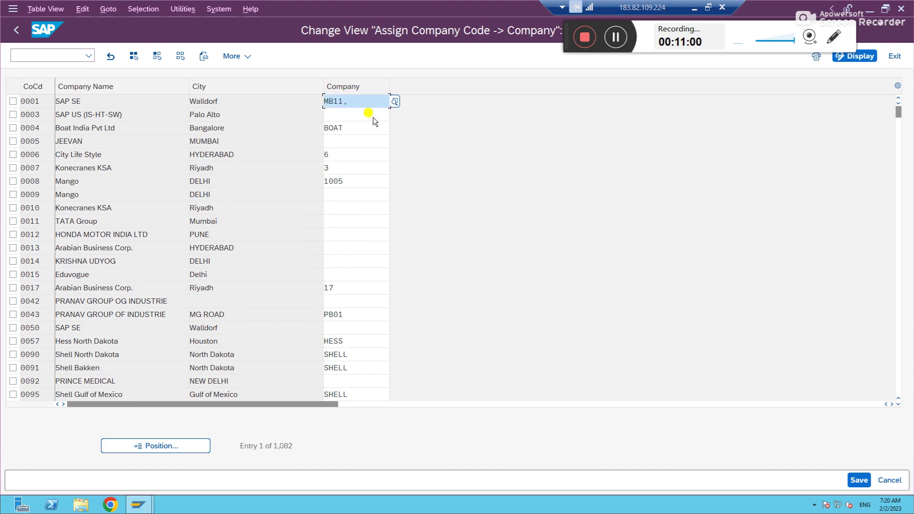
{"action": "left_click", "coordinate": [363, 105]}
{"action": "key", "text": "BackSpace"}
{"action": "key", "text": "BackSpace"}
{"action": "key", "text": "BackSpace"}
{"action": "key", "text": "BackSpace"}
{"action": "key", "text": "BackSpace"}
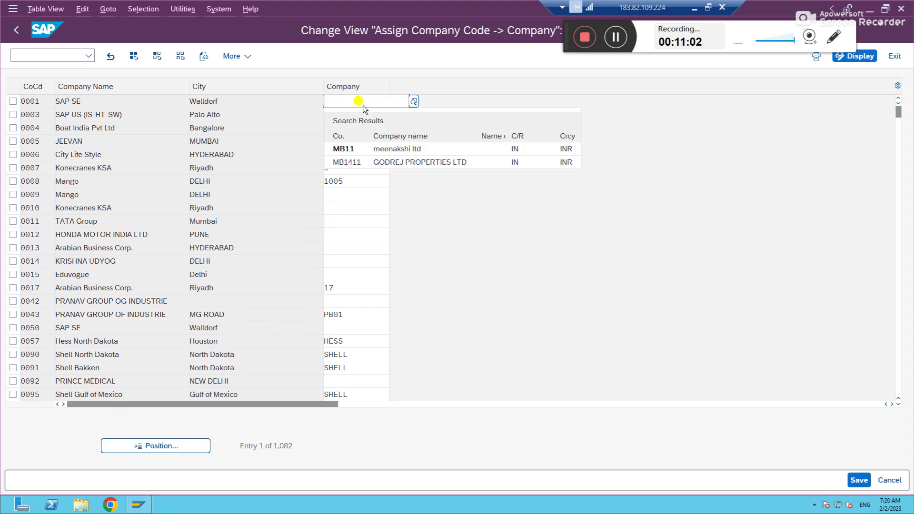
{"action": "left_click", "coordinate": [343, 148]}
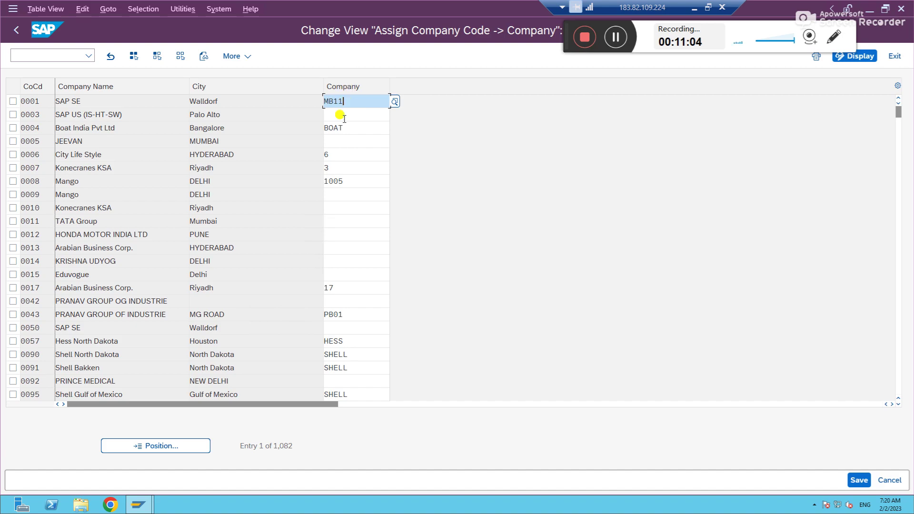
{"action": "left_click", "coordinate": [353, 354]}
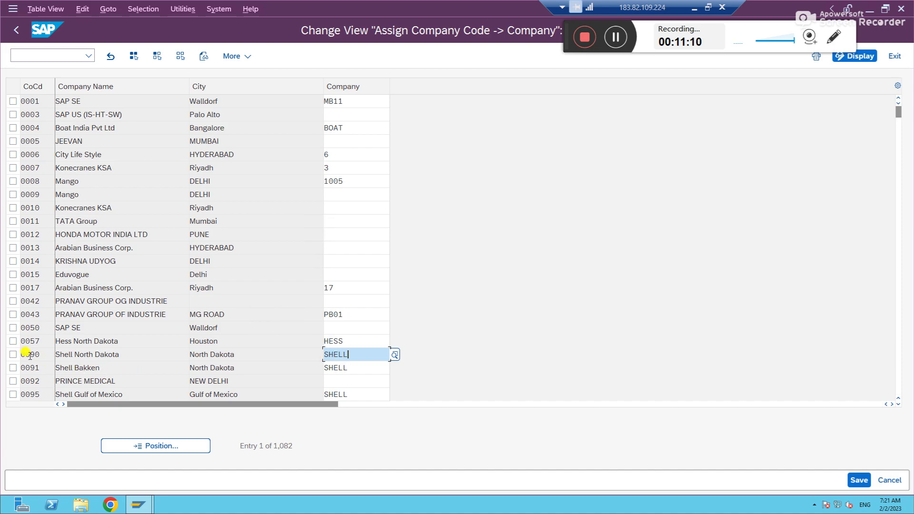
Step: Copy company PB01 from code 0043 to code 0010, accepting the currency mismatch warning
{"action": "key", "text": "ctrl+y"}
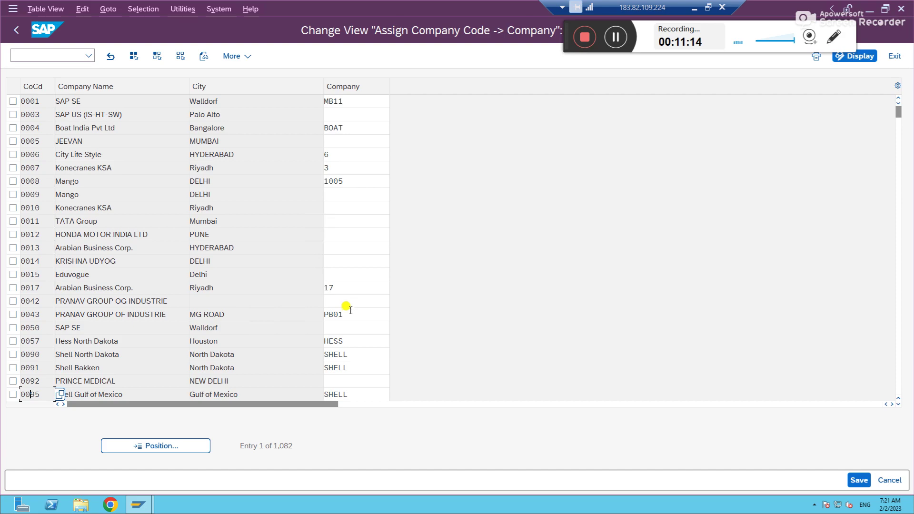
{"action": "left_click_drag", "start_coordinate": [350, 313], "coordinate": [209, 314]}
{"action": "key", "text": "ctrl+c"}
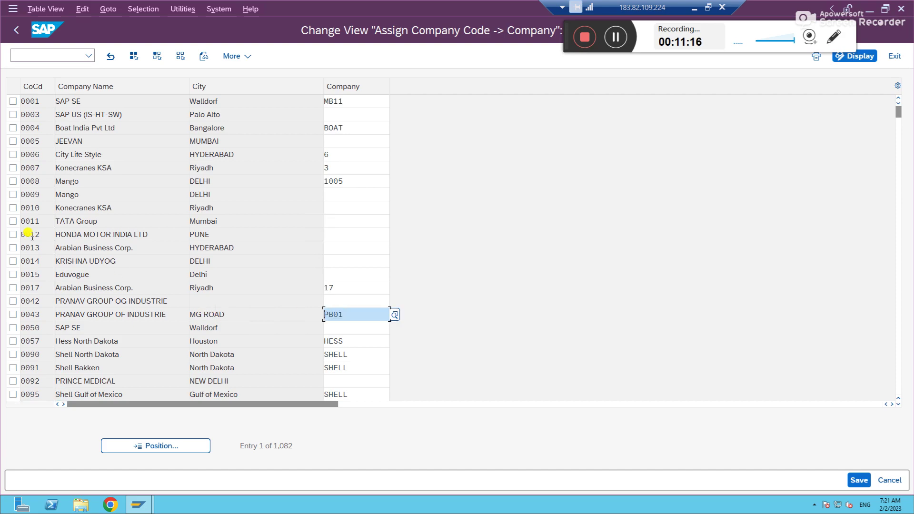
{"action": "left_click", "coordinate": [323, 208]}
{"action": "key", "text": "ctrl+v"}
{"action": "key", "text": "Return"}
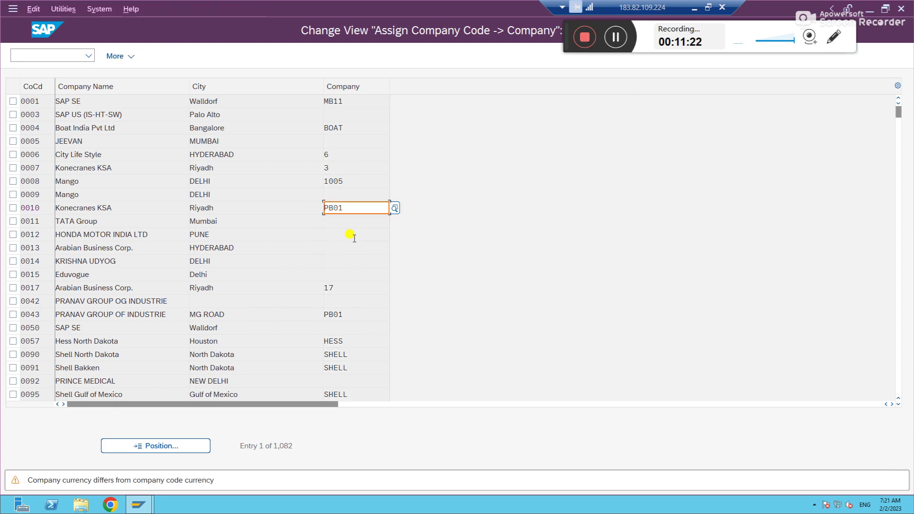
{"action": "key", "text": "Return"}
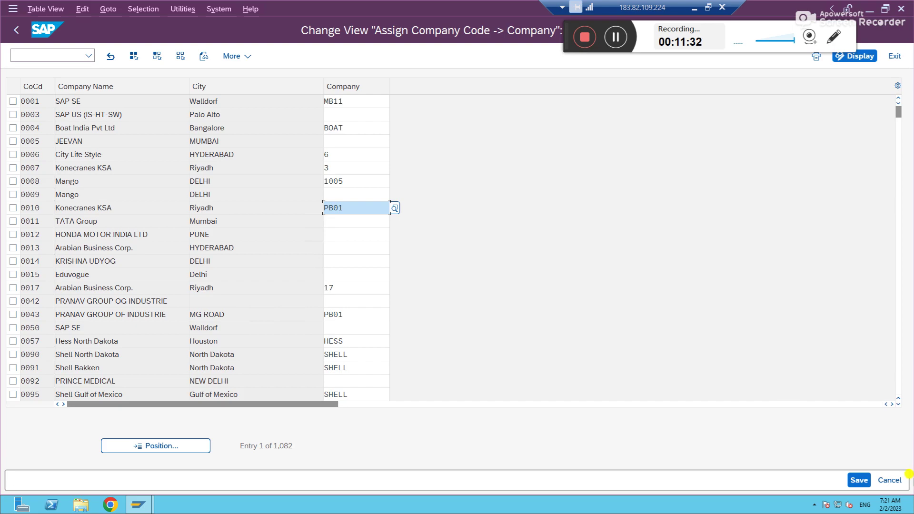
Step: Save the assignments under request A4HK904317 and return to the IMG structure
{"action": "left_click", "coordinate": [860, 479]}
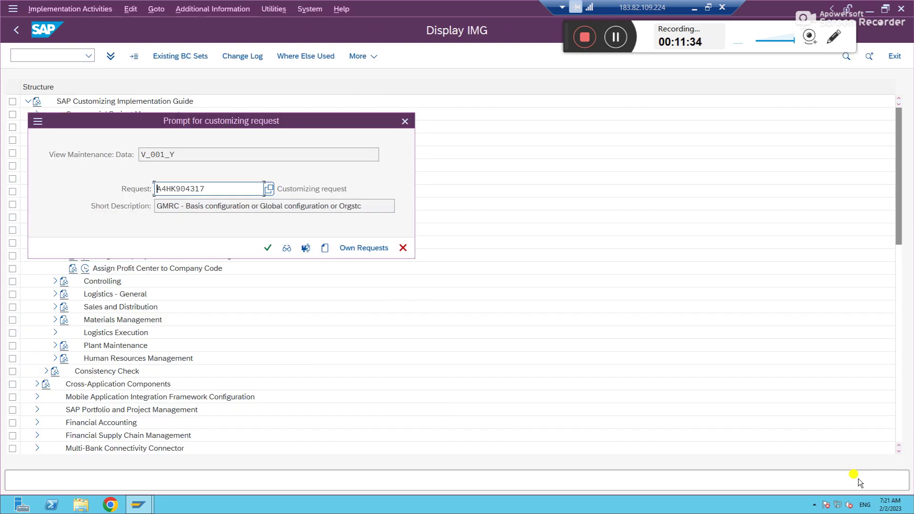
{"action": "left_click", "coordinate": [272, 246]}
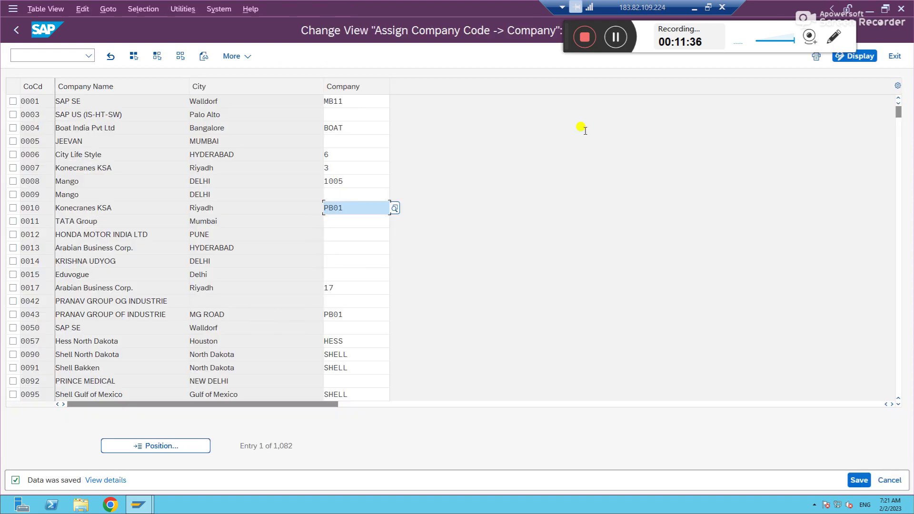
{"action": "left_click", "coordinate": [696, 8]}
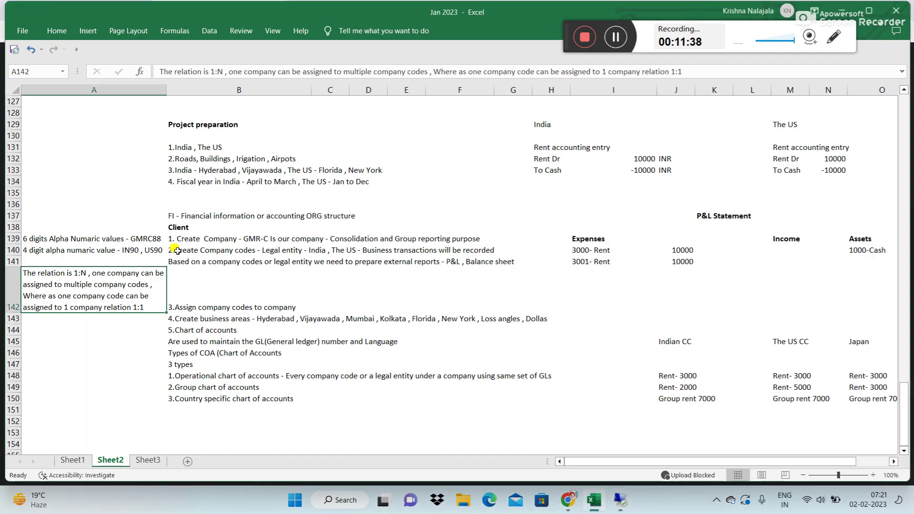
{"action": "left_click", "coordinate": [109, 320]}
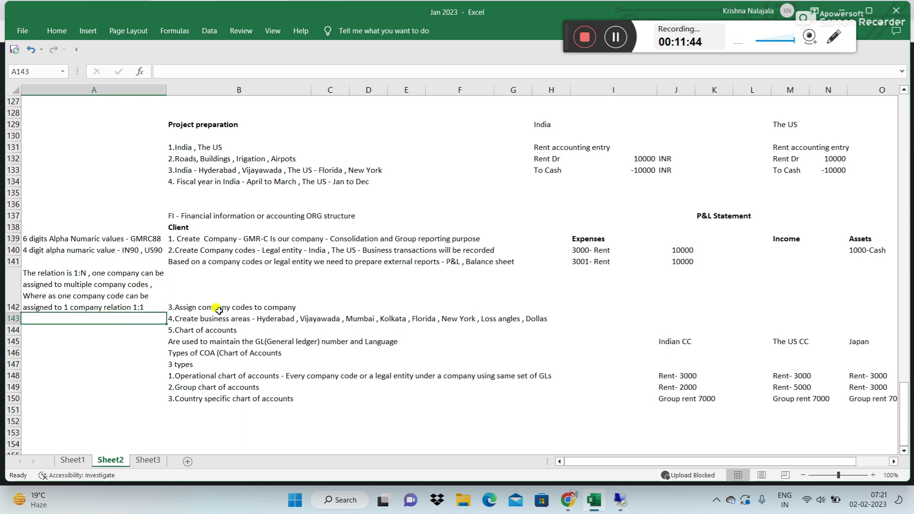
{"action": "left_click", "coordinate": [625, 507]}
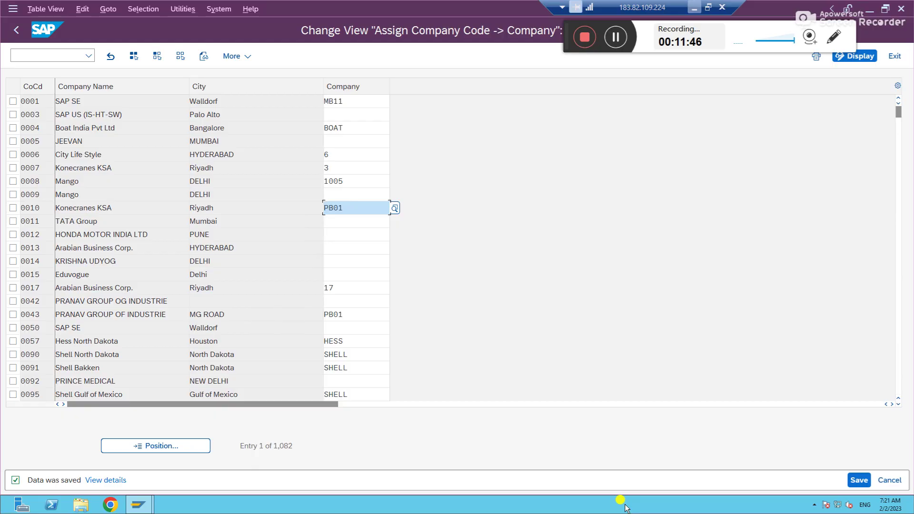
{"action": "left_click", "coordinate": [16, 30]}
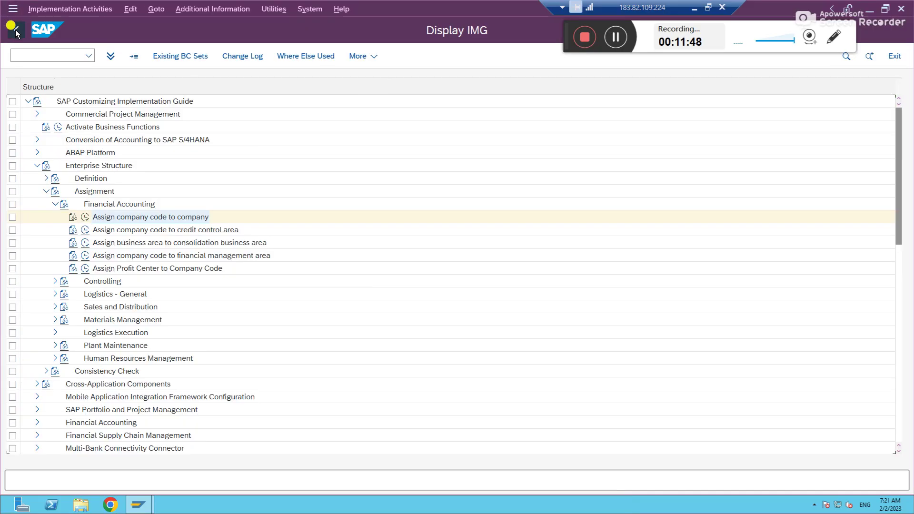
Step: Open Definition > Financial Accounting > Define Business Area and start New Entries
{"action": "left_click", "coordinate": [55, 203]}
{"action": "left_click", "coordinate": [47, 191]}
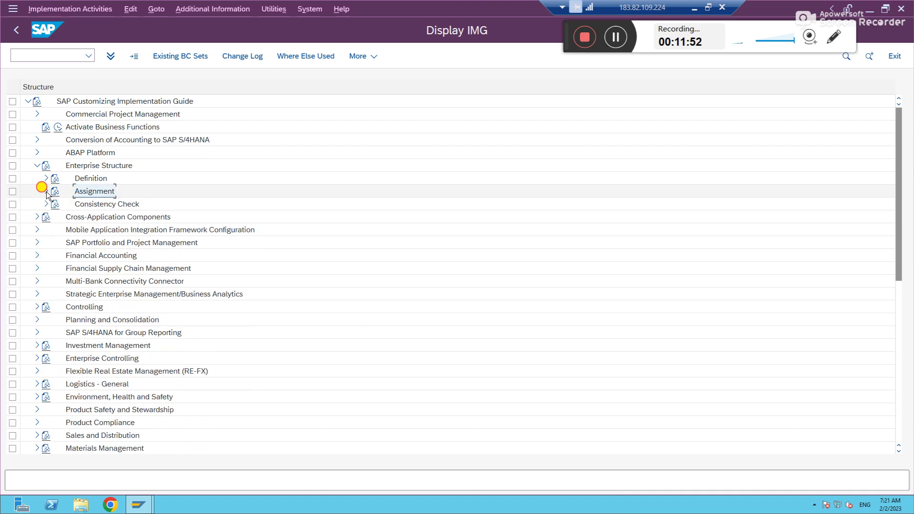
{"action": "left_click", "coordinate": [46, 180]}
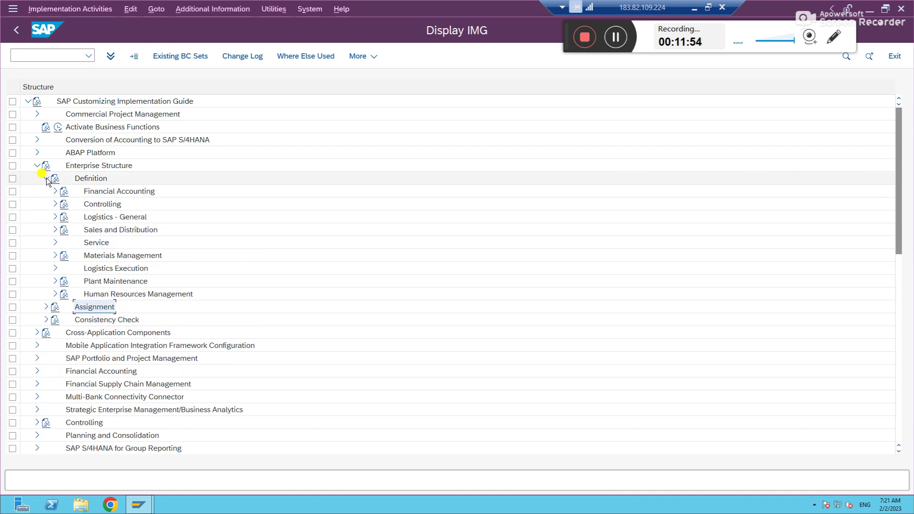
{"action": "left_click", "coordinate": [55, 192]}
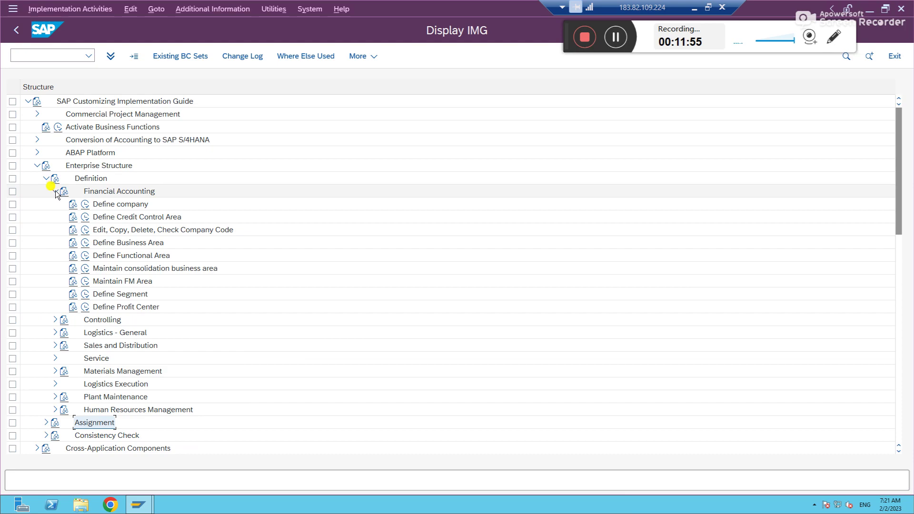
{"action": "left_click", "coordinate": [85, 242]}
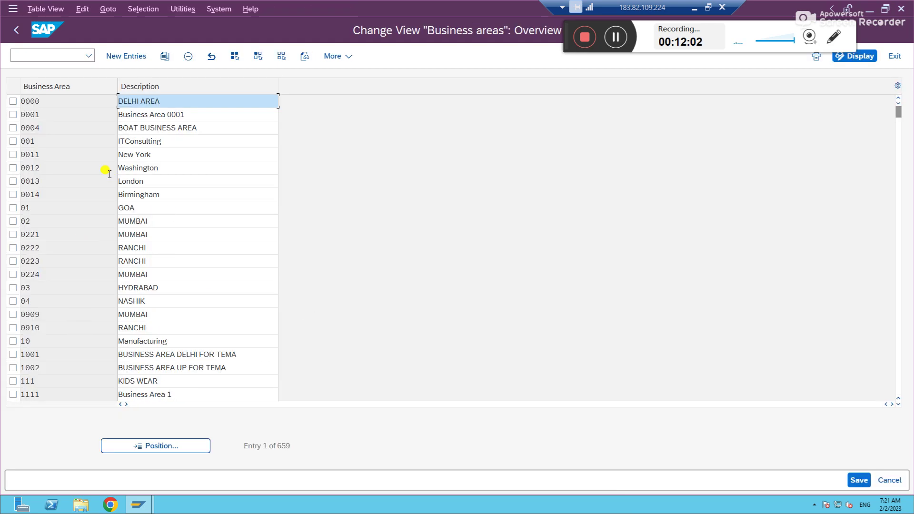
{"action": "left_click", "coordinate": [127, 55]}
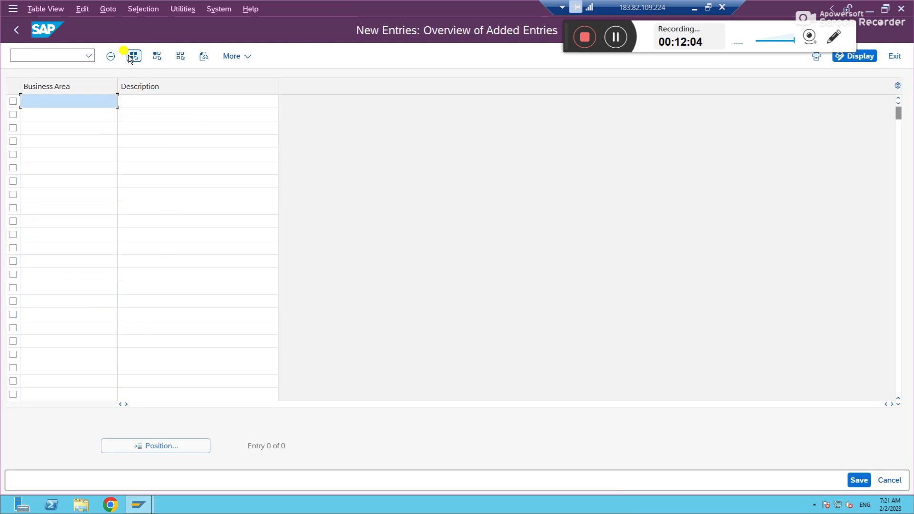
{"action": "left_click", "coordinate": [695, 8]}
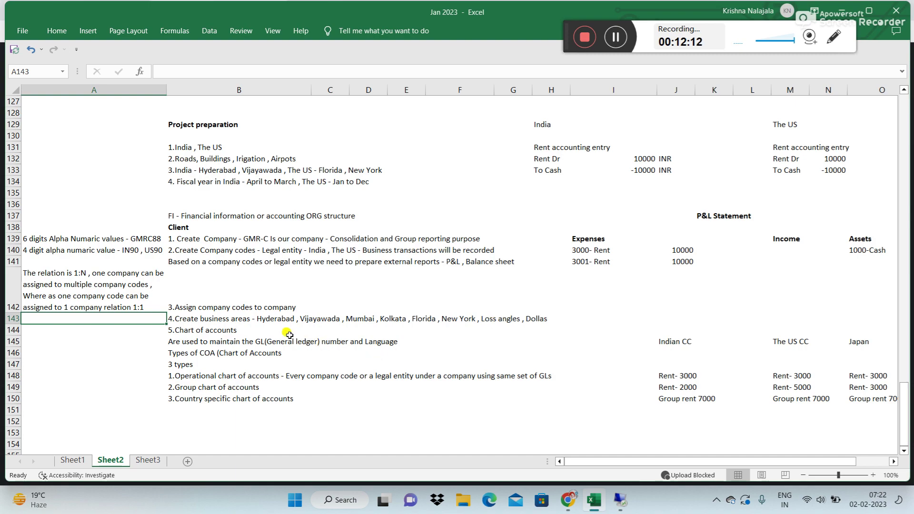
{"action": "left_click", "coordinate": [619, 500]}
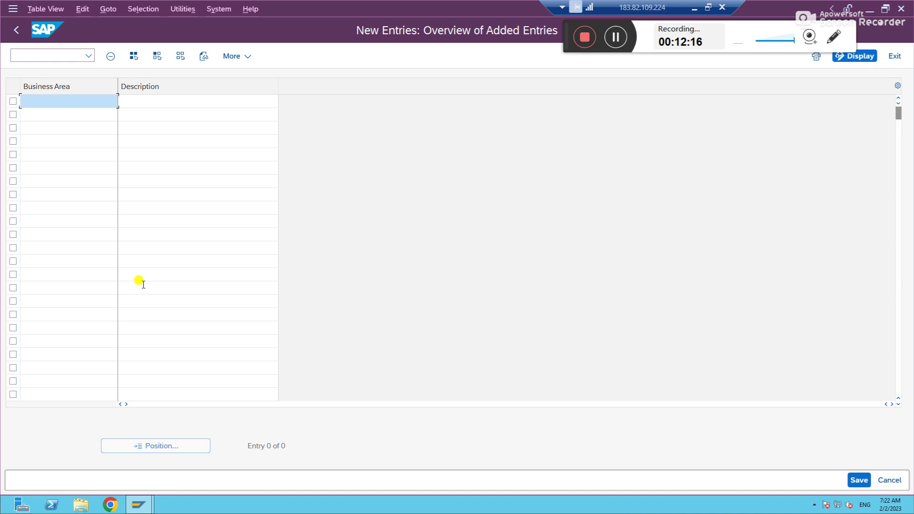
Step: Enter business areas HYD – Hyderabad and vija – VIJAYAWADA and submit them for checking
{"action": "type", "text": "HYD"}
{"action": "key", "text": "BackSpace"}
{"action": "key", "text": "Tab"}
{"action": "type", "text": "Hyderabad"}
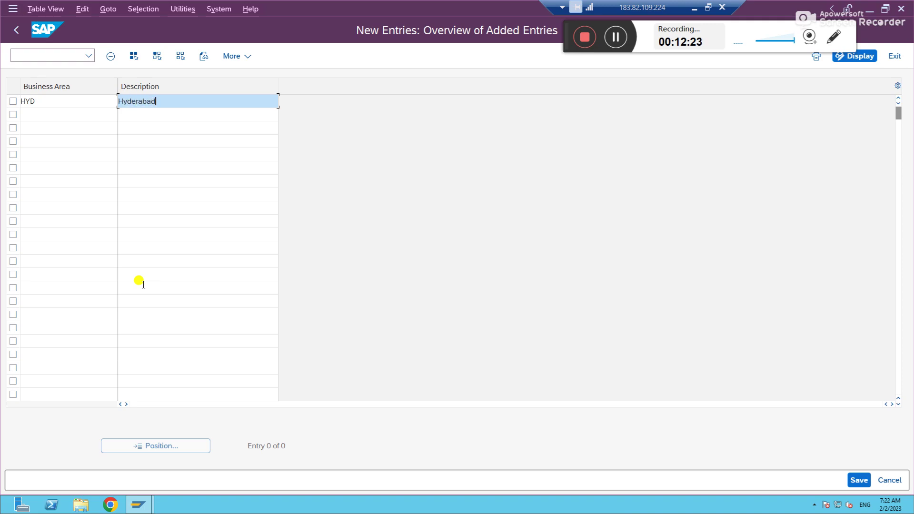
{"action": "key", "text": "Tab"}
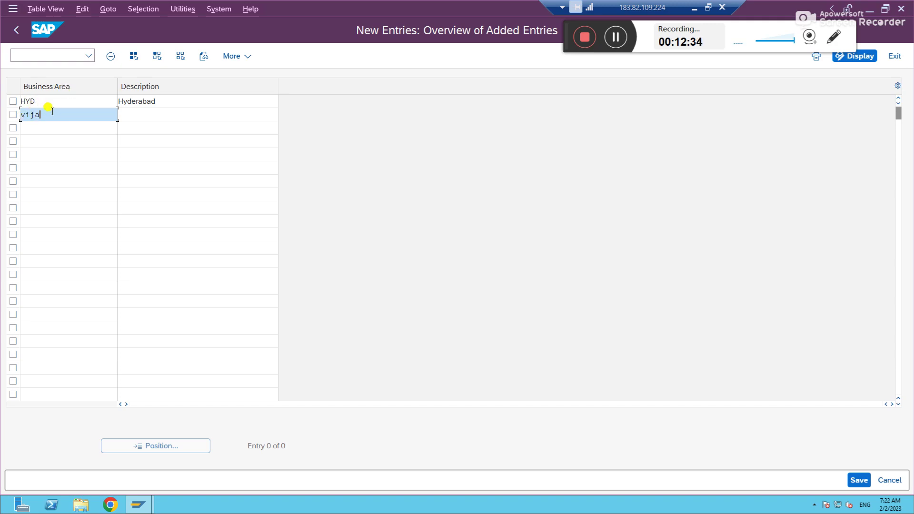
{"action": "left_click", "coordinate": [164, 114]}
{"action": "type", "text": "Vijay"}
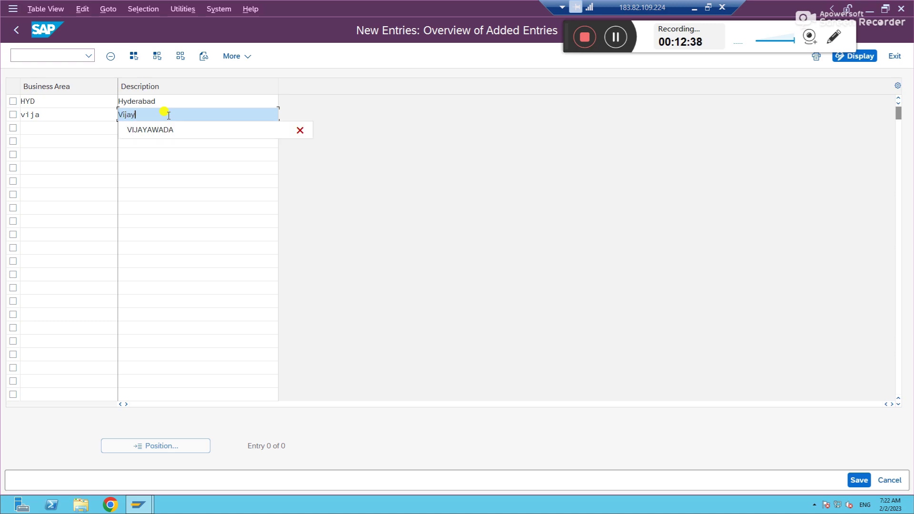
{"action": "key", "text": "Down"}
{"action": "key", "text": "Return"}
{"action": "key", "text": "Return"}
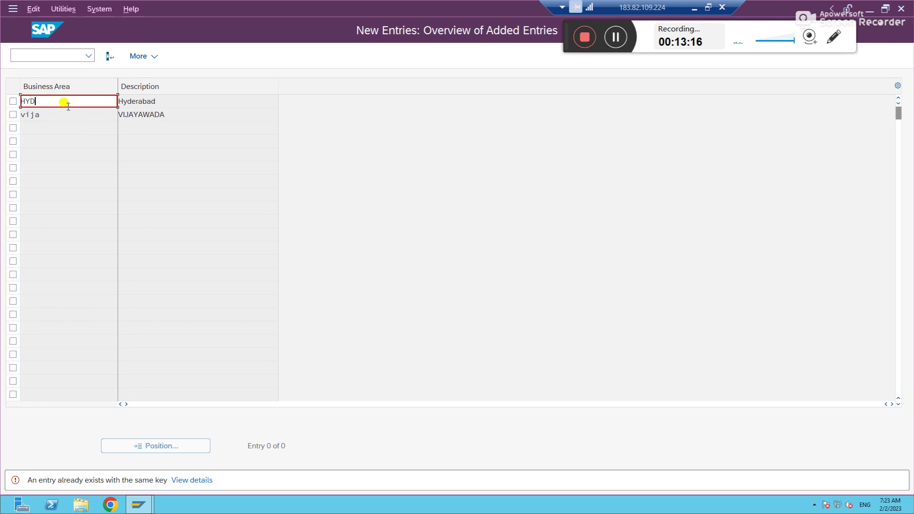
Step: Change the duplicate key to HYD1, add NY – New york and FOLD – Florida, then save
{"action": "type", "text": "1"}
{"action": "key", "text": "Return"}
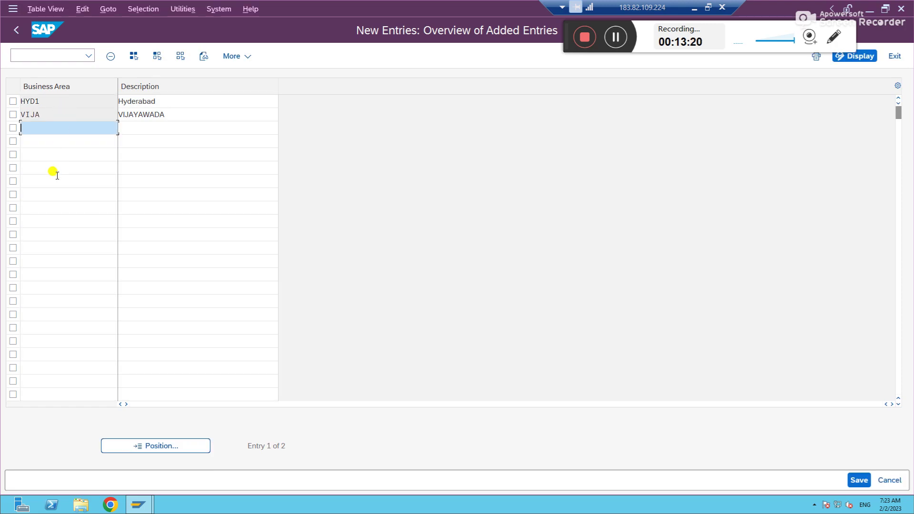
{"action": "type", "text": "NY"}
{"action": "key", "text": "Tab"}
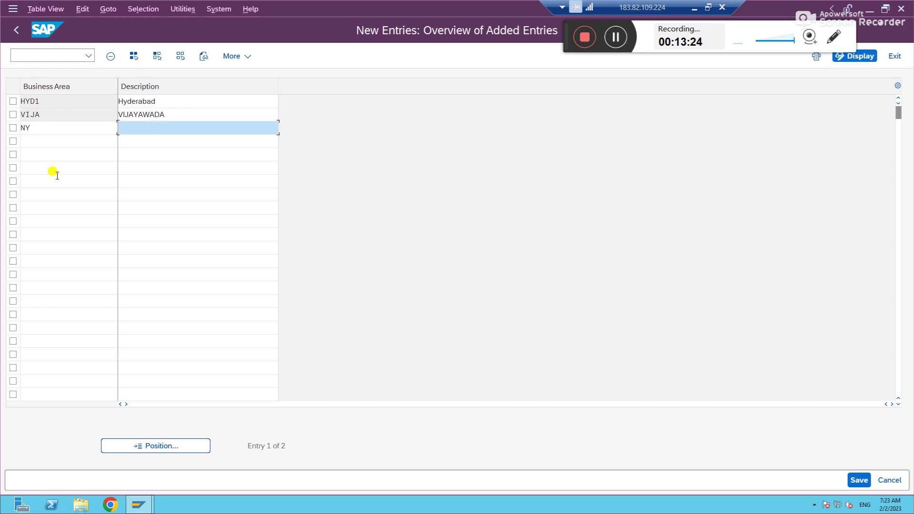
{"action": "type", "text": "New york"}
{"action": "key", "text": "Tab"}
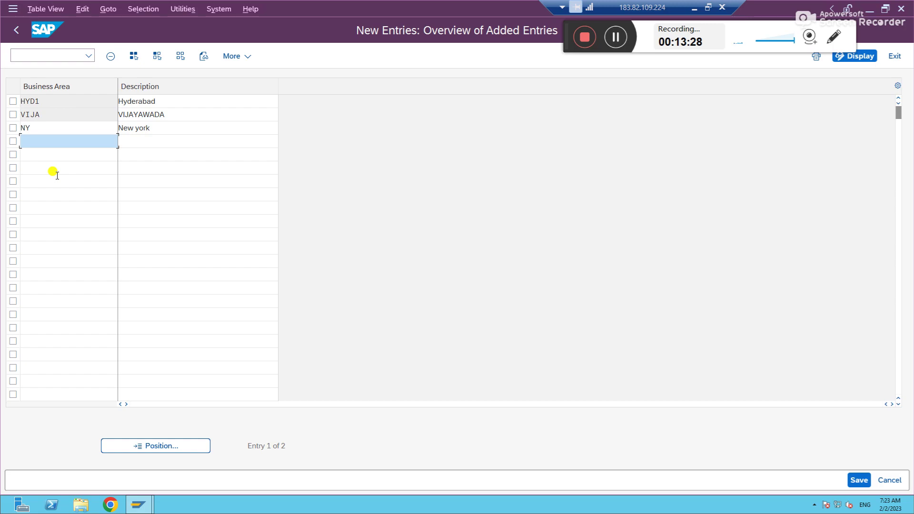
{"action": "type", "text": "D"}
{"action": "key", "text": "Tab"}
{"action": "type", "text": "Florida"}
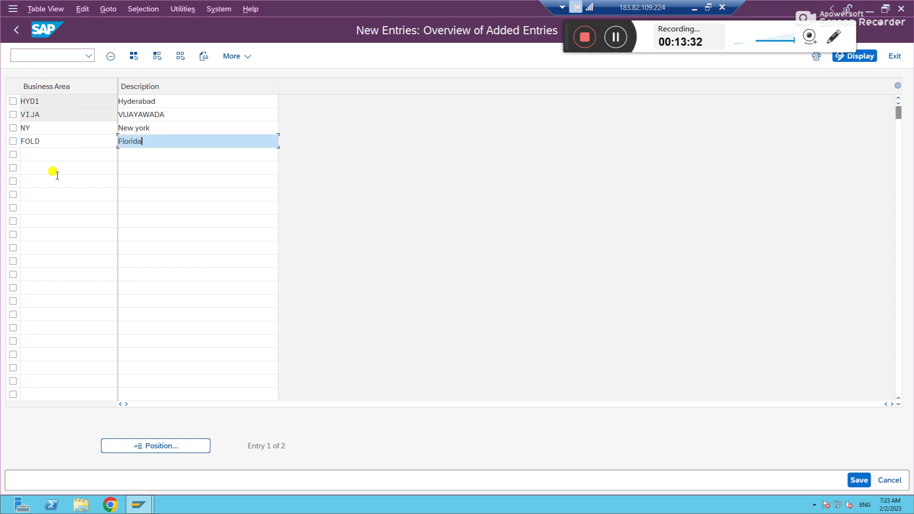
{"action": "key", "text": "Return"}
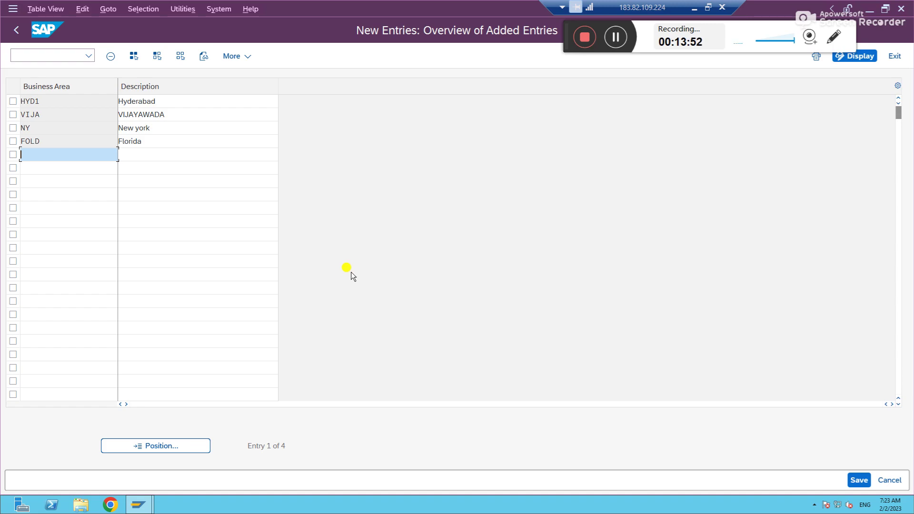
{"action": "left_click", "coordinate": [858, 479]}
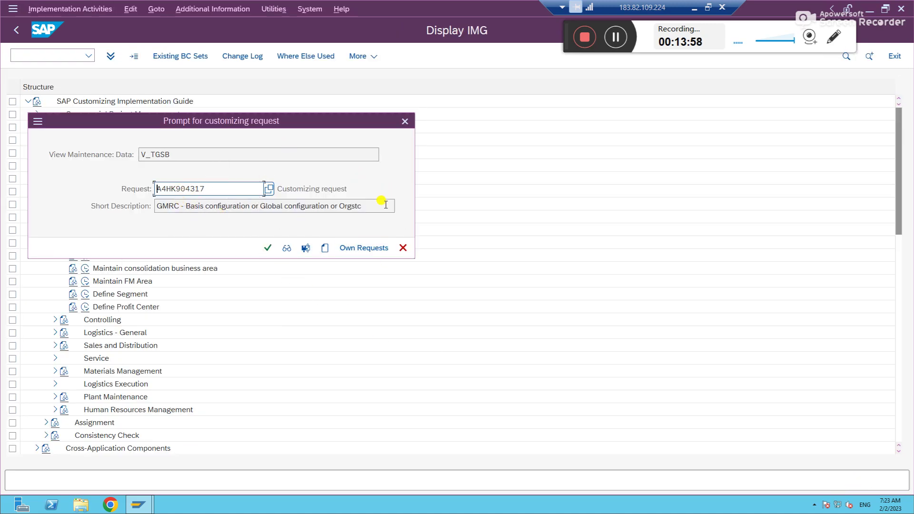
Step: Save the business areas under own customizing request A4HK904317
{"action": "left_click", "coordinate": [362, 248]}
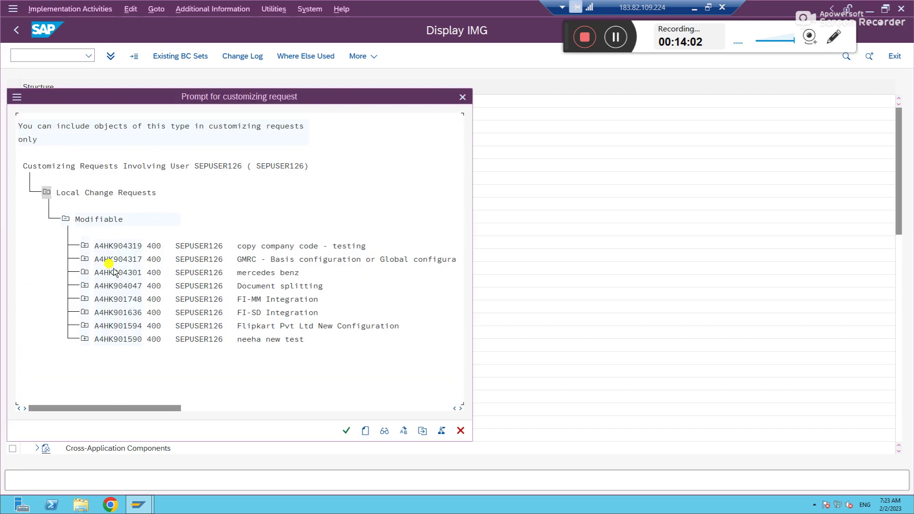
{"action": "double_click", "coordinate": [118, 260]}
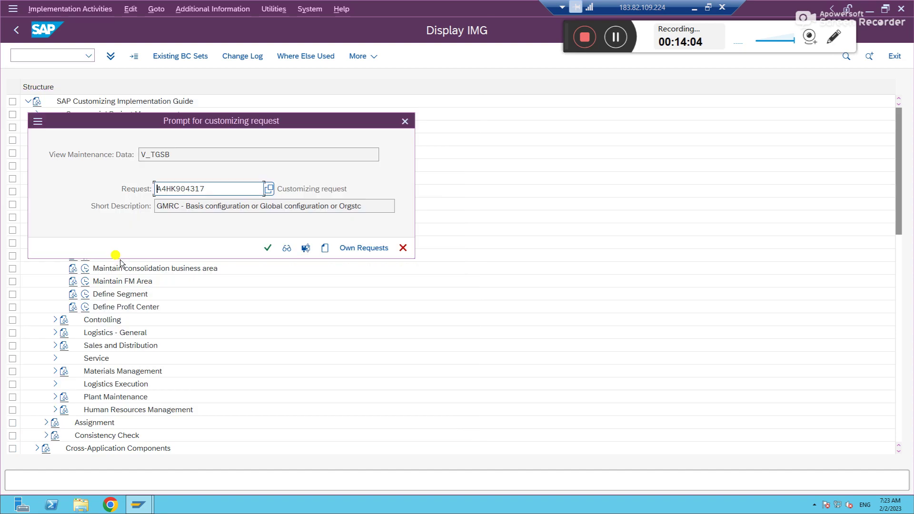
{"action": "left_click", "coordinate": [267, 248]}
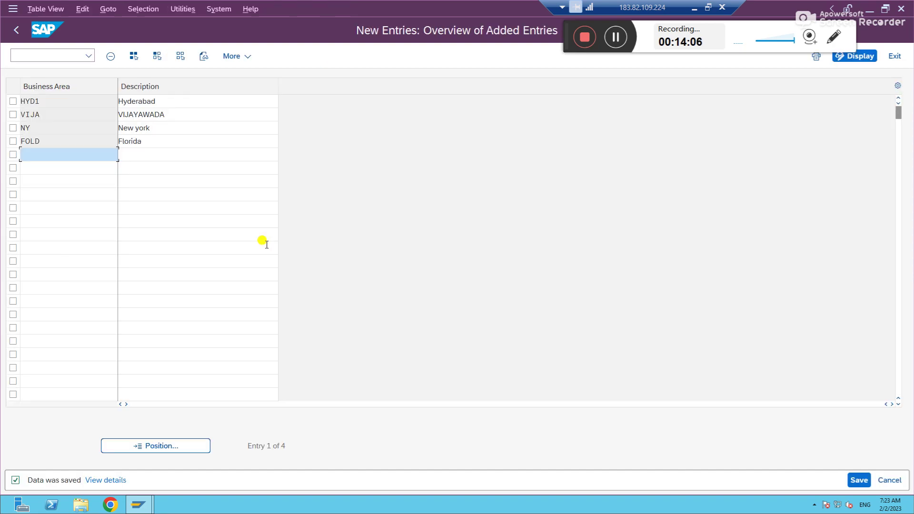
{"action": "left_click", "coordinate": [208, 151]}
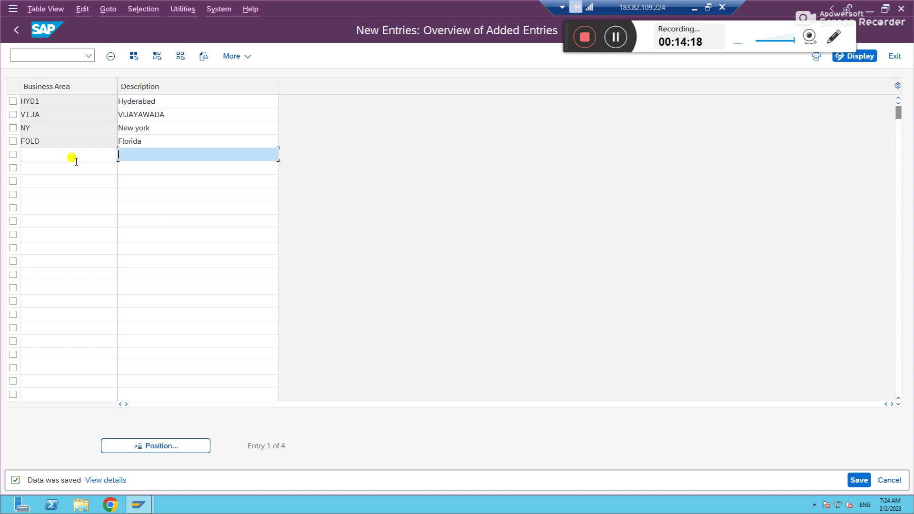
Step: Block-select and copy the four business area rows HYD1, VIJA, NY and FOLD
{"action": "left_click", "coordinate": [210, 128]}
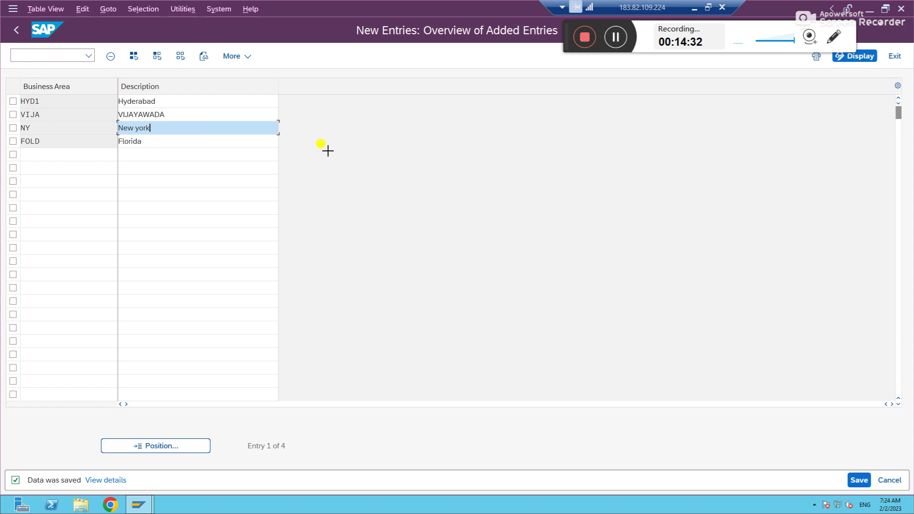
{"action": "left_click_drag", "start_coordinate": [21, 96], "coordinate": [151, 140]}
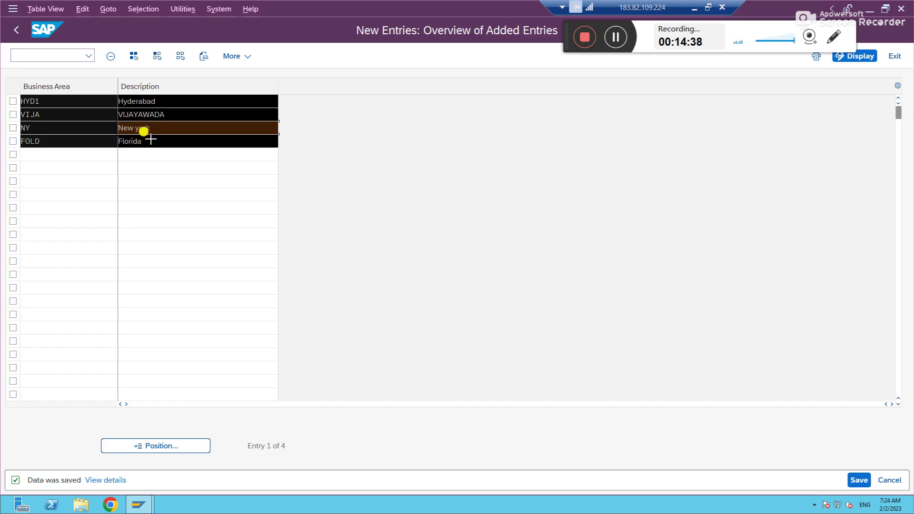
{"action": "key", "text": "ctrl+c"}
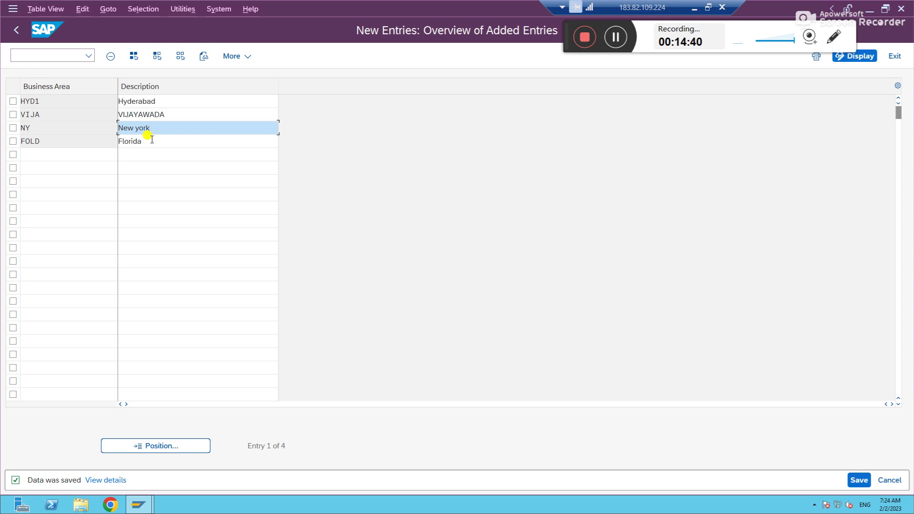
{"action": "left_click", "coordinate": [694, 8]}
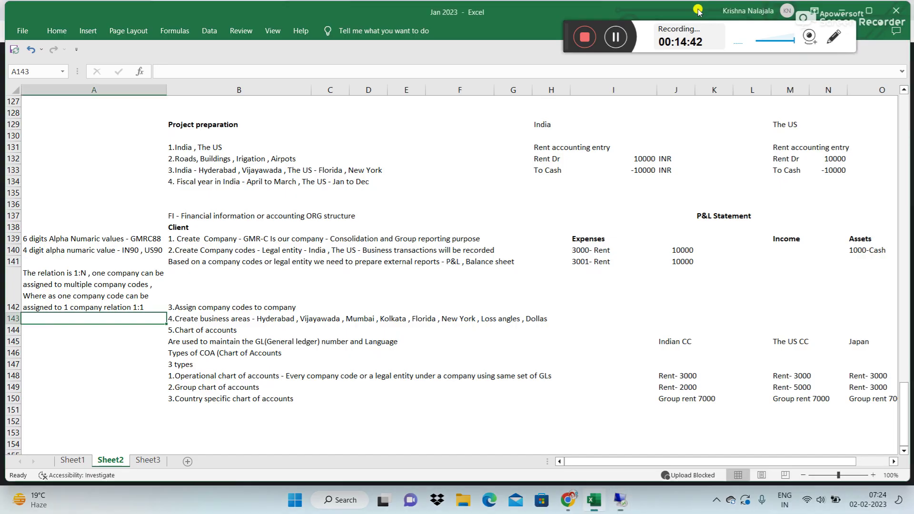
Step: Paste the copied business area list into cell A143
{"action": "left_click", "coordinate": [177, 70]}
{"action": "key", "text": "ctrl+v"}
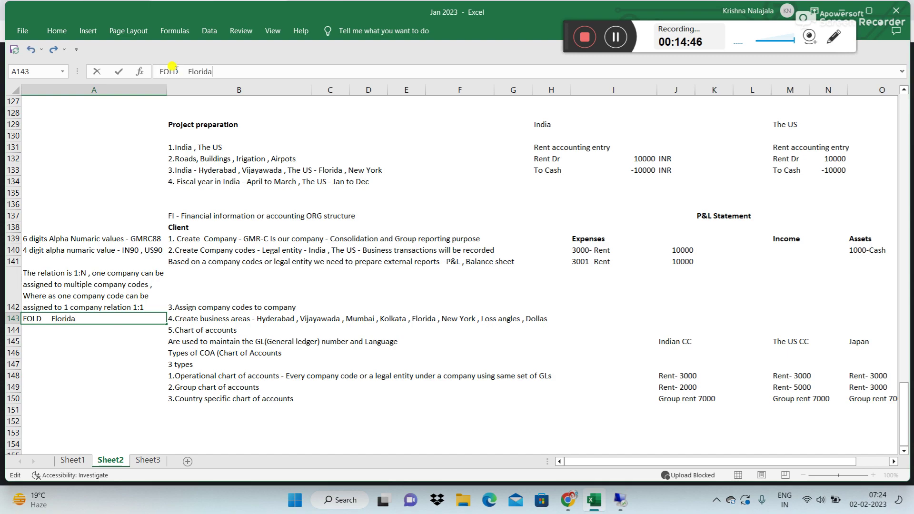
{"action": "key", "text": "Return"}
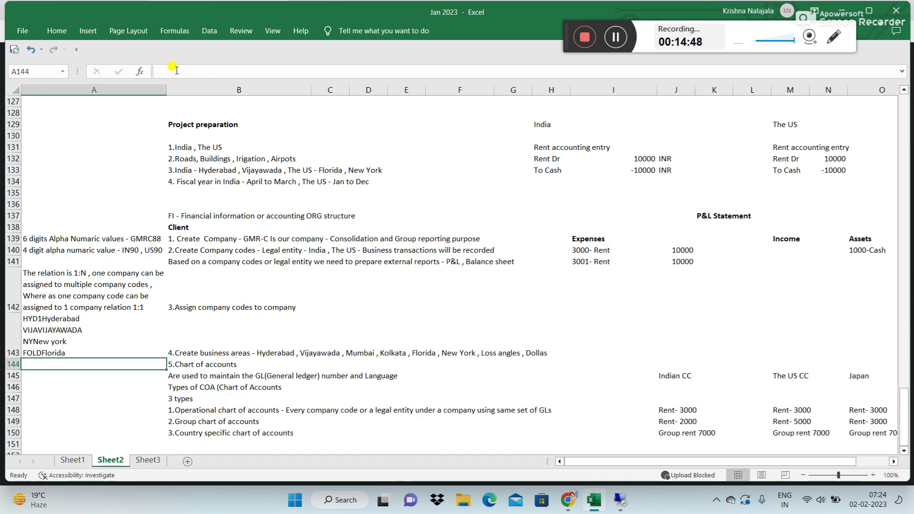
{"action": "key", "text": "Up"}
{"action": "key", "text": "Up"}
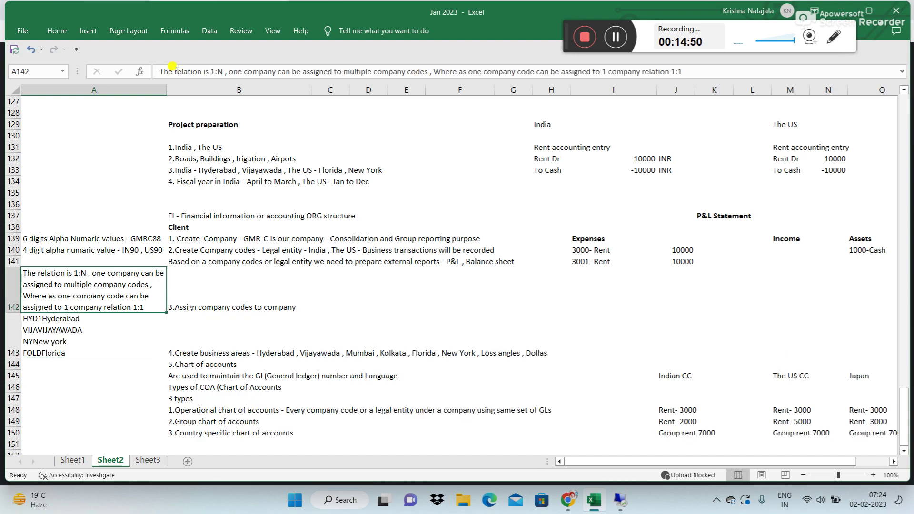
{"action": "left_click", "coordinate": [75, 318]}
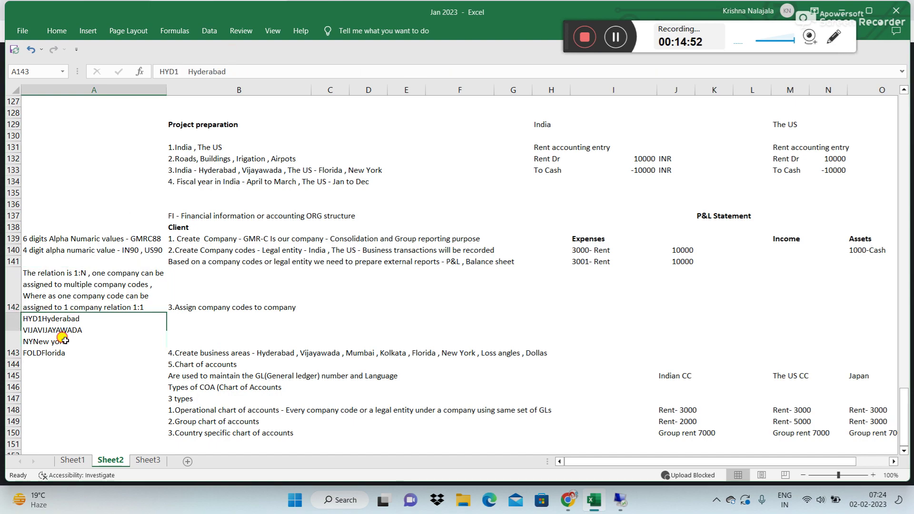
Step: Add hyphens so A143 reads HYD1-Hyderabad, VIJA-VIJAYAWADA, NY-New york, FOLD-Florida
{"action": "left_click", "coordinate": [185, 71]}
{"action": "type", "text": "-"}
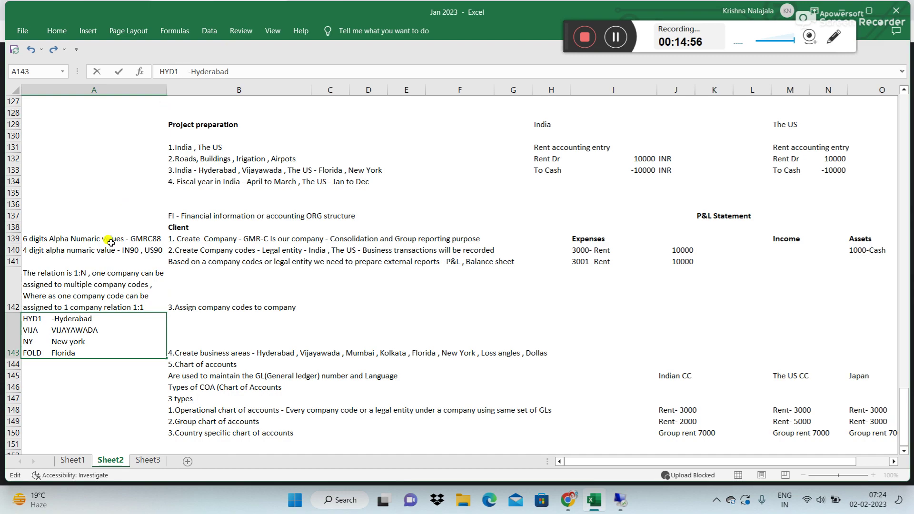
{"action": "left_click", "coordinate": [46, 330]}
{"action": "type", "text": "-"}
{"action": "left_click", "coordinate": [49, 341]}
{"action": "type", "text": "-"}
{"action": "left_click", "coordinate": [51, 353]}
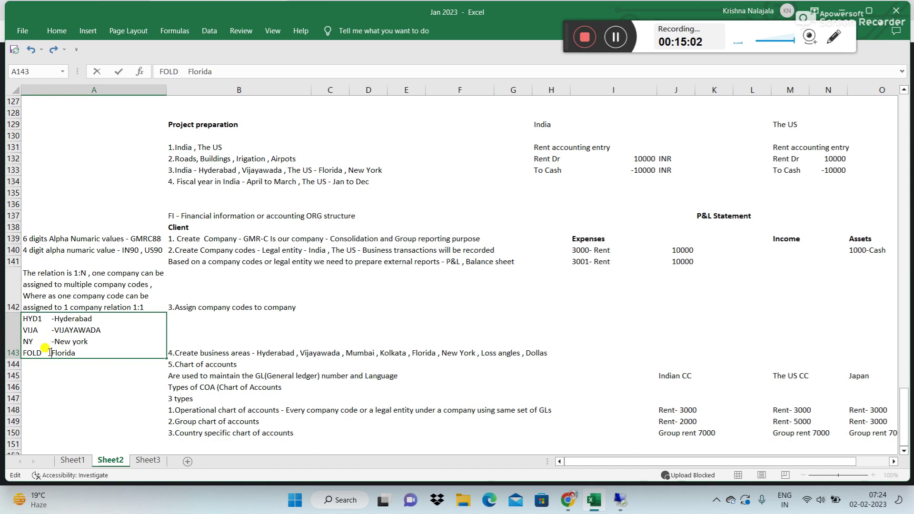
{"action": "type", "text": "-"}
{"action": "key", "text": "Return"}
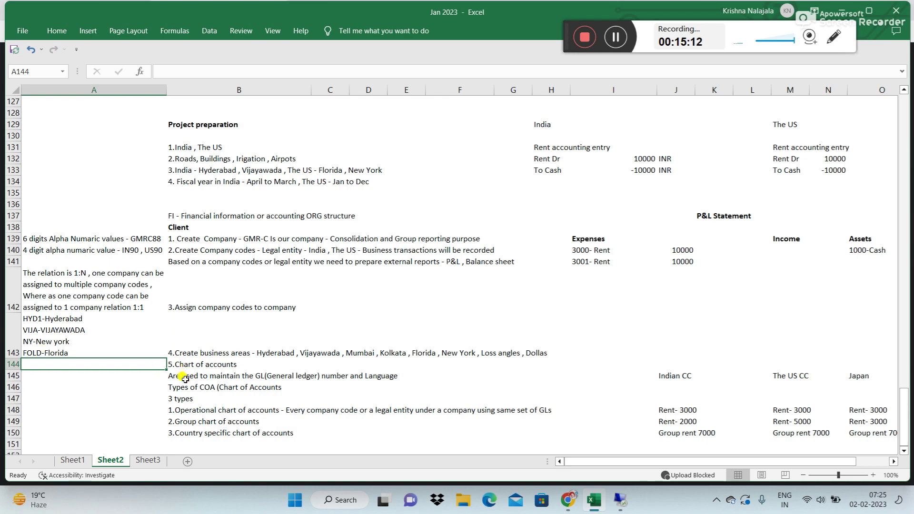
{"action": "left_click", "coordinate": [213, 442]}
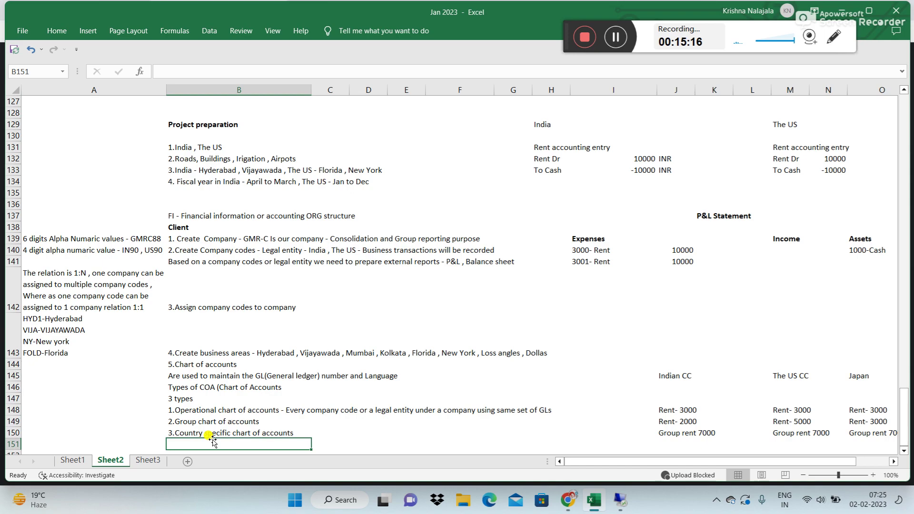
{"action": "left_click", "coordinate": [339, 432]}
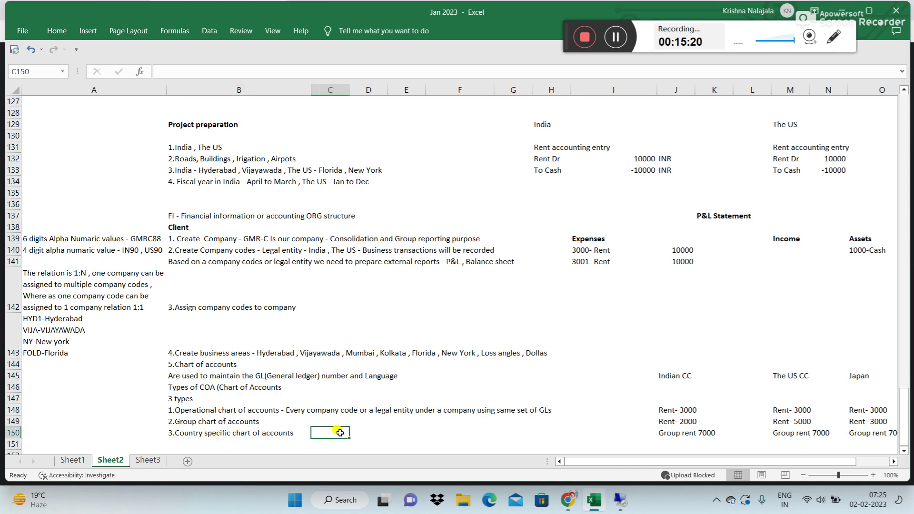
{"action": "left_click", "coordinate": [69, 367]}
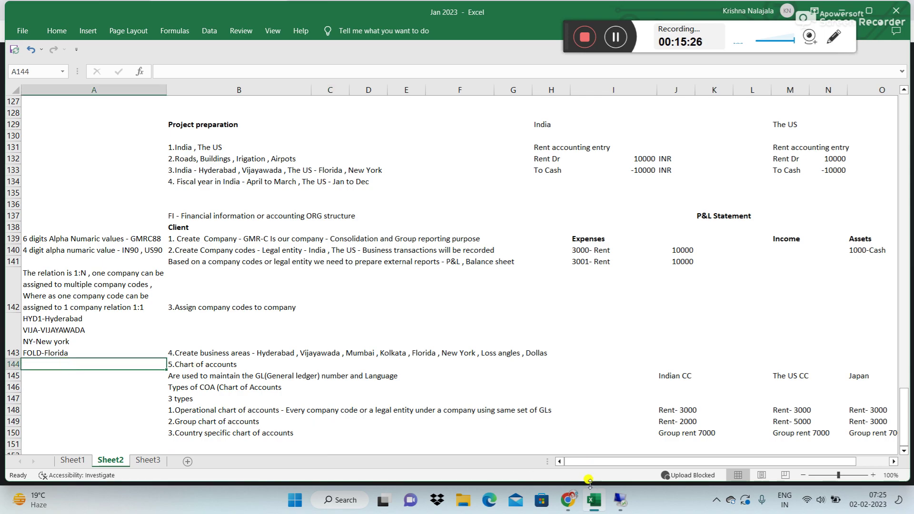
Step: Back out of the business areas in SAP and collapse the Enterprise Structure branch of the IMG
{"action": "left_click", "coordinate": [620, 500]}
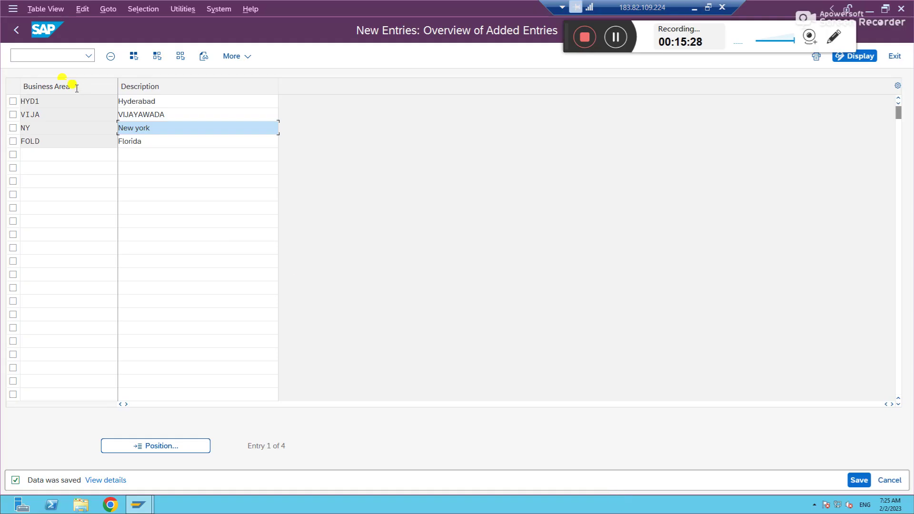
{"action": "left_click", "coordinate": [16, 31]}
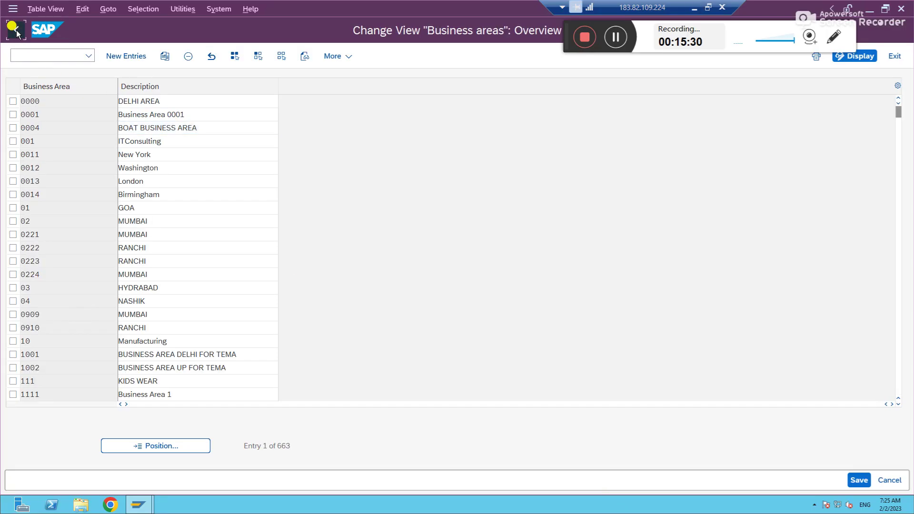
{"action": "left_click", "coordinate": [16, 30]}
{"action": "left_click", "coordinate": [55, 192]}
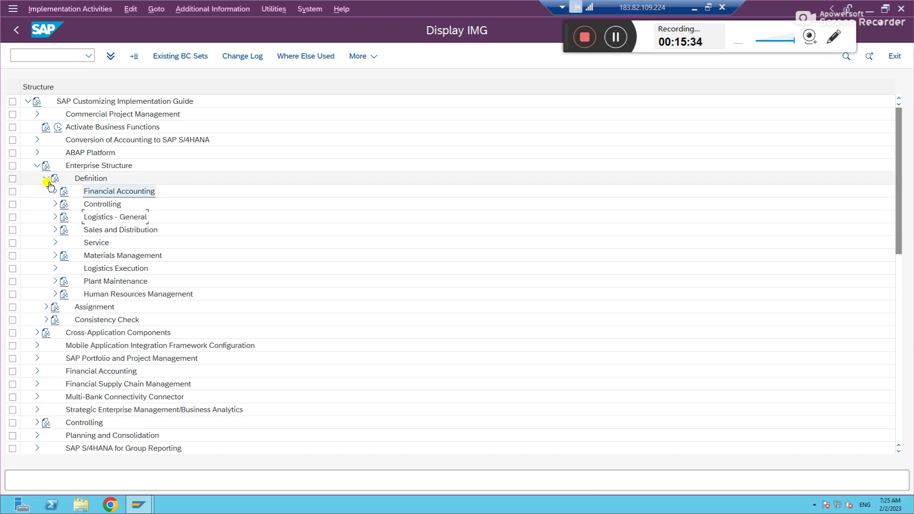
{"action": "left_click", "coordinate": [47, 180]}
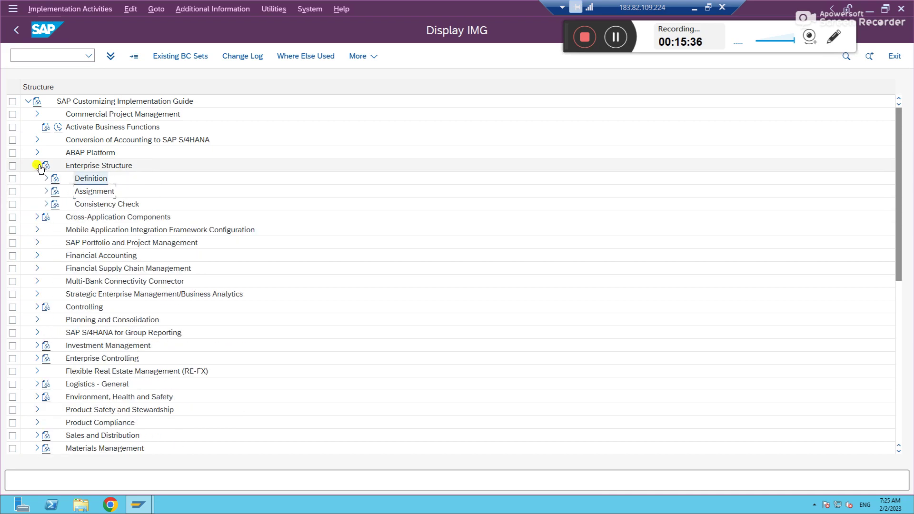
{"action": "left_click", "coordinate": [37, 166]}
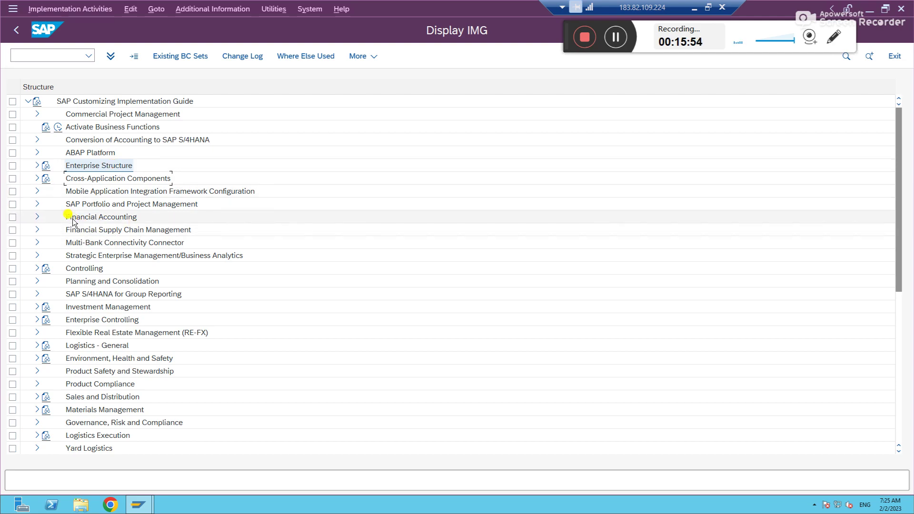
Step: Expand Financial Accounting > General Ledger Accounting > Master Data > G/L Accounts > Preparations and select Edit Chart of Accounts List
{"action": "left_click", "coordinate": [99, 218]}
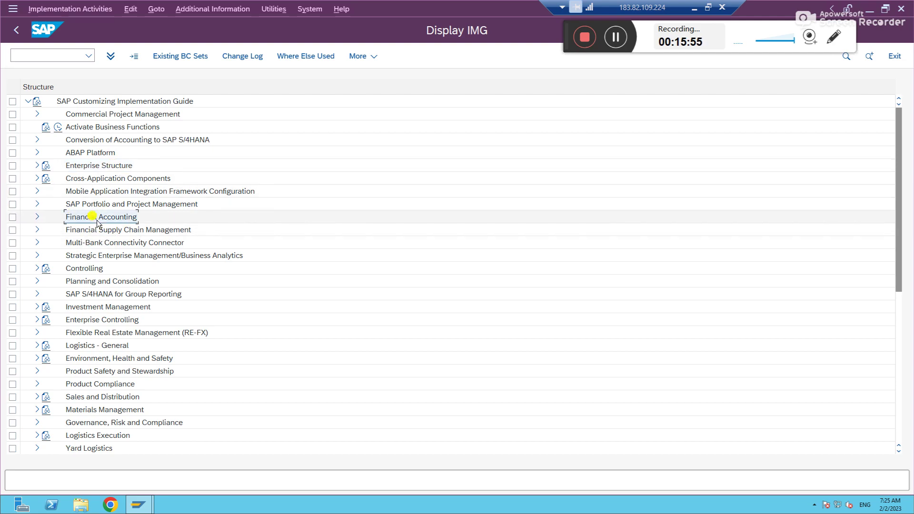
{"action": "left_click", "coordinate": [37, 217]}
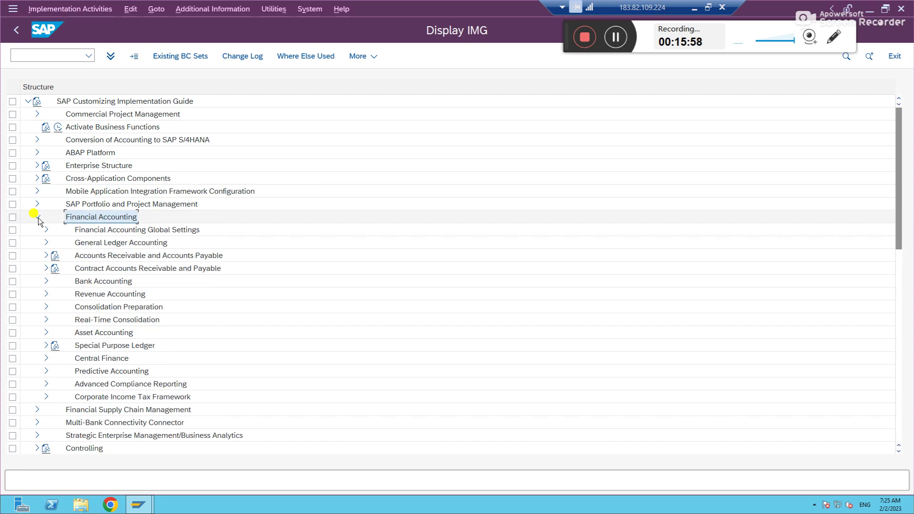
{"action": "left_click", "coordinate": [46, 243]}
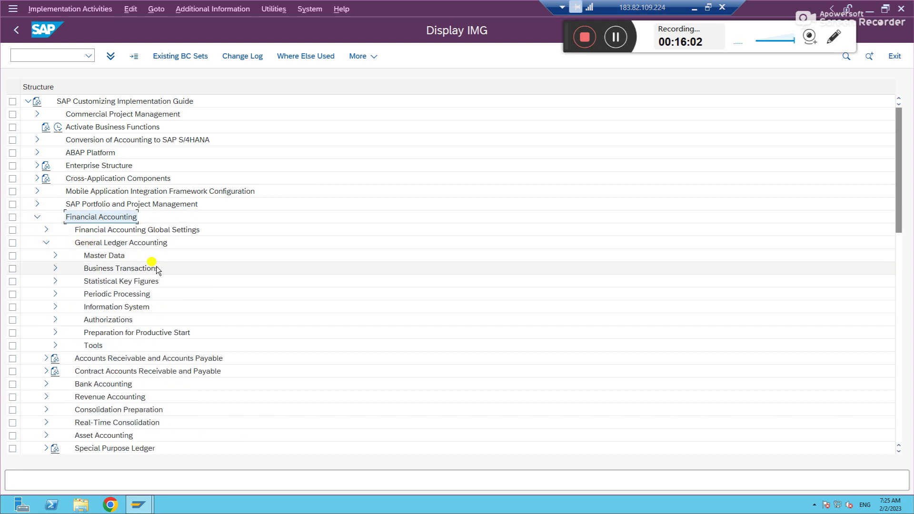
{"action": "left_click", "coordinate": [140, 244]}
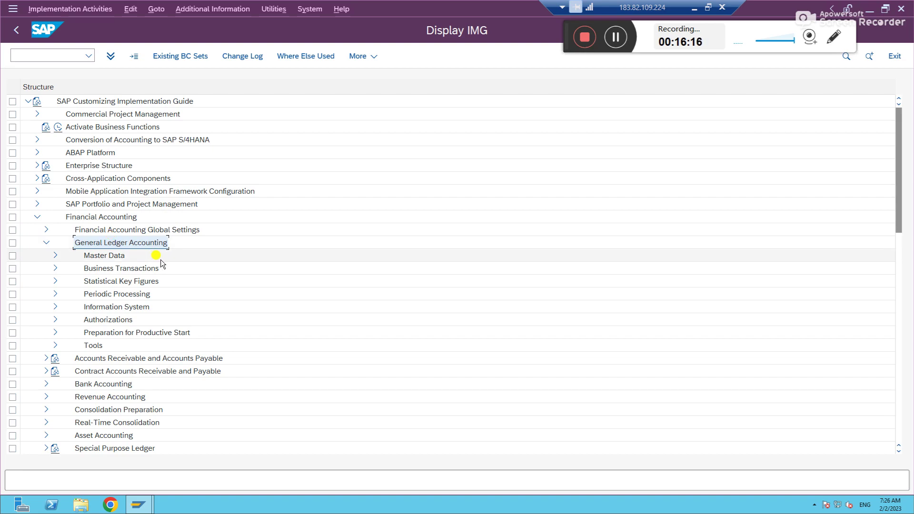
{"action": "left_click", "coordinate": [56, 256]}
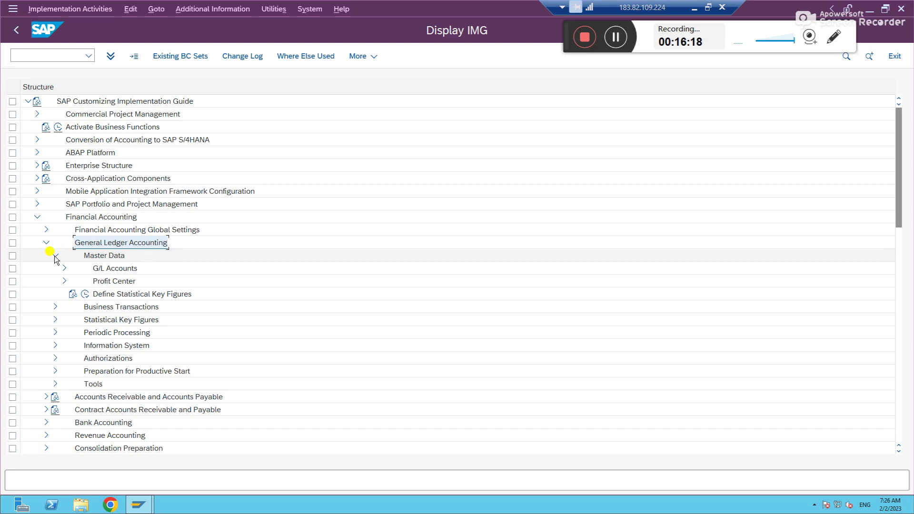
{"action": "left_click", "coordinate": [64, 268]}
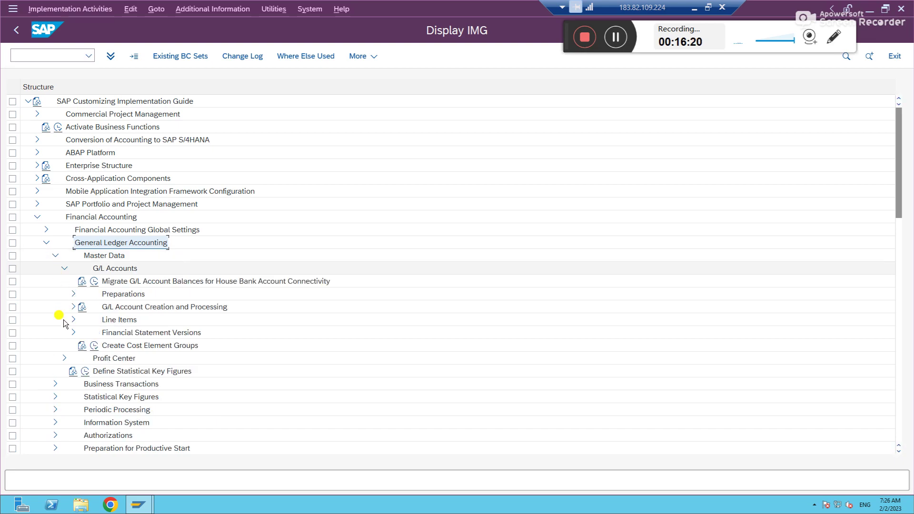
{"action": "left_click", "coordinate": [73, 294]}
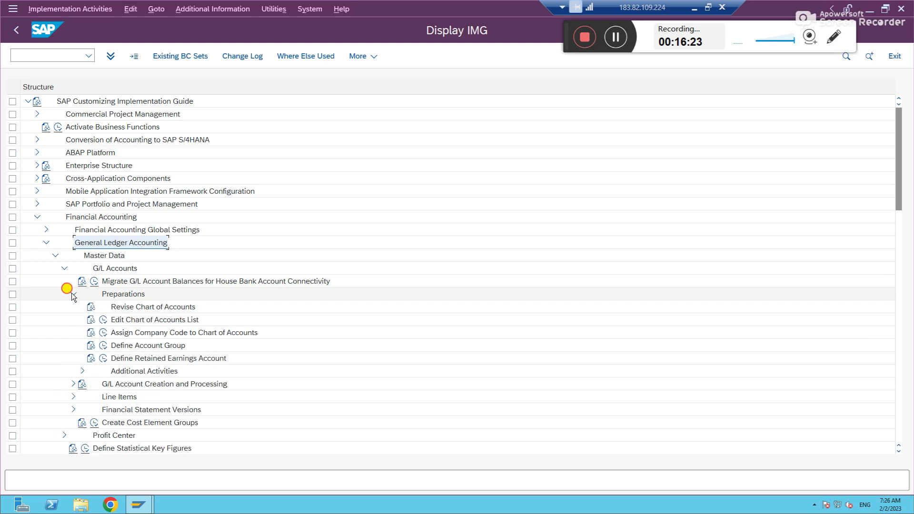
{"action": "left_click", "coordinate": [125, 321]}
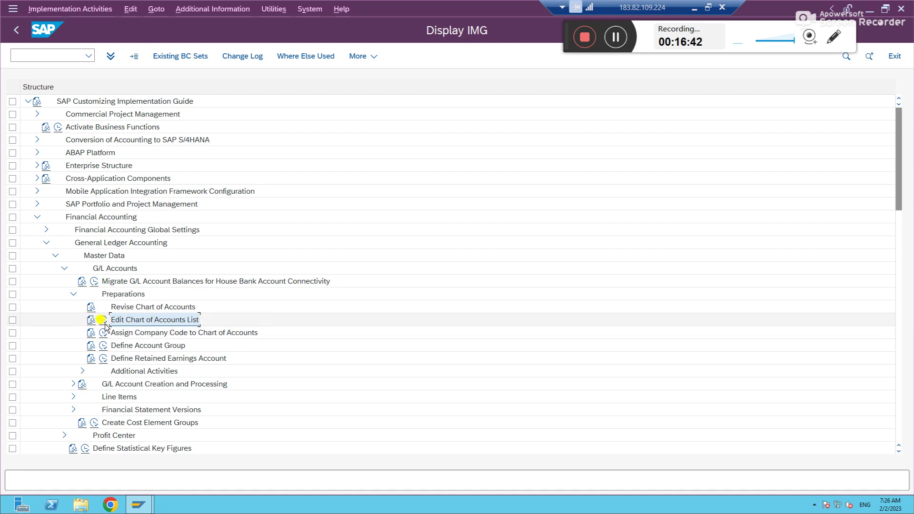
Step: Open a blank New Entries form in the chart-of-accounts list, then minimise the remote session
{"action": "left_click", "coordinate": [103, 322]}
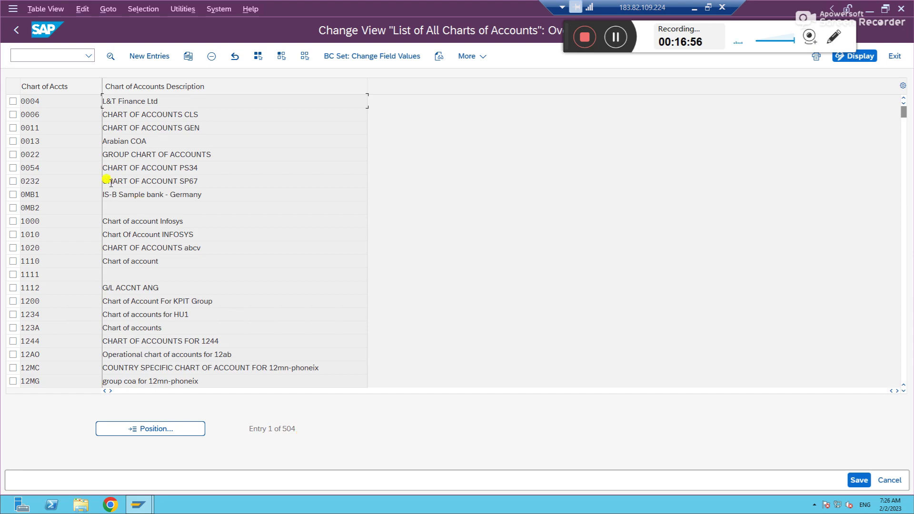
{"action": "left_click", "coordinate": [149, 56]}
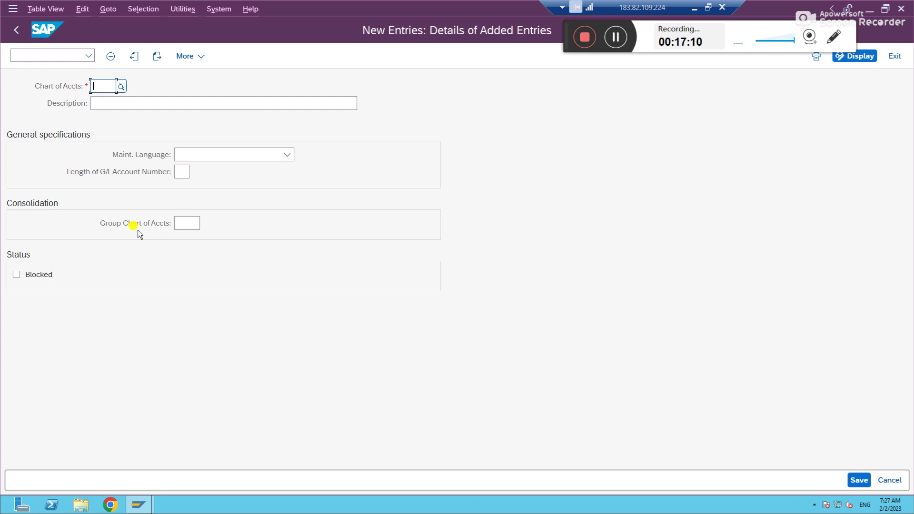
{"action": "left_click", "coordinate": [696, 9]}
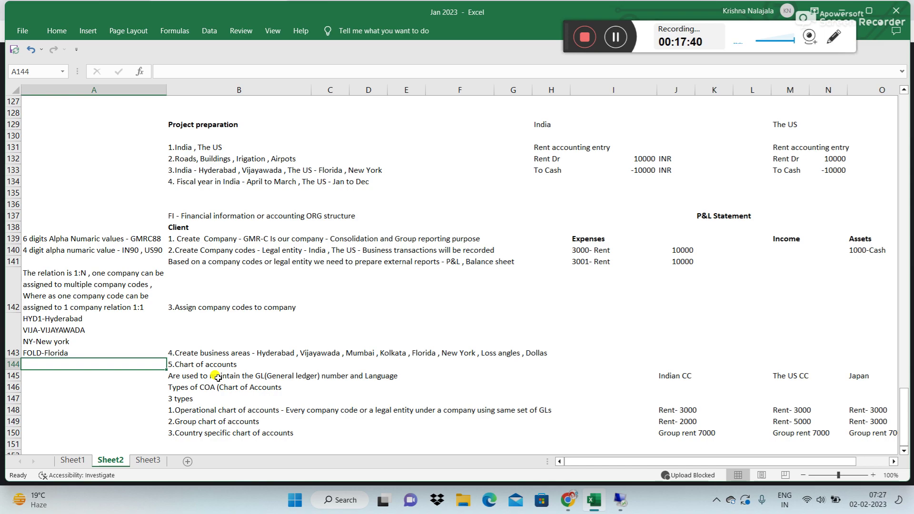
Step: Enter the chart of accounts code GOCA in cell A144 of Sheet2
{"action": "type", "text": "G"}
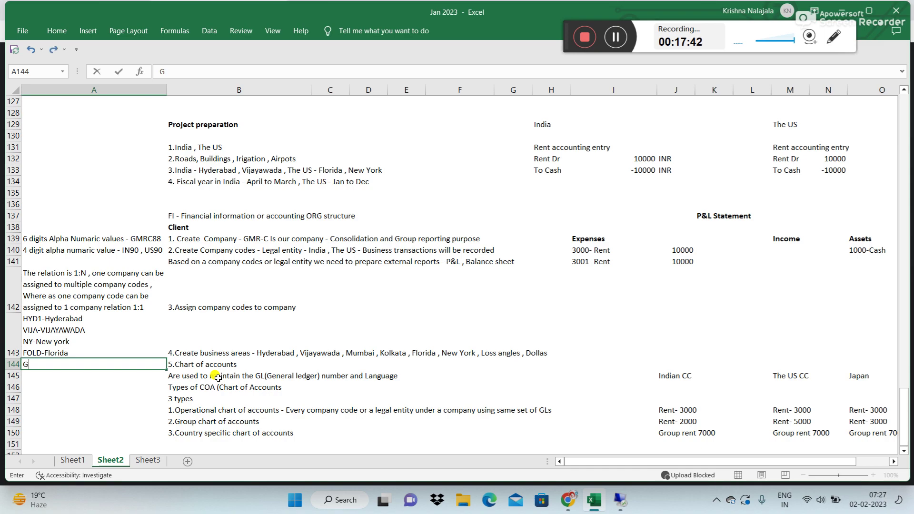
{"action": "type", "text": "OCA"}
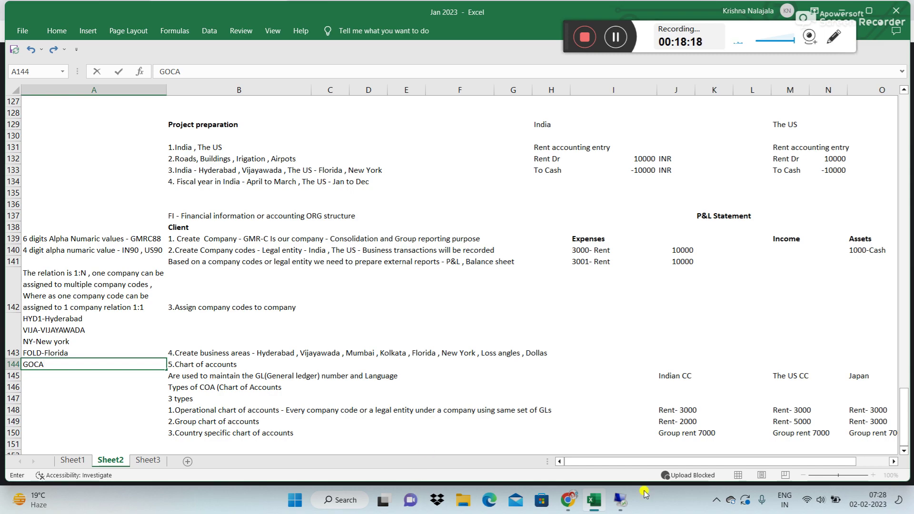
Step: Enter chart of accounts GOCA with description 'GMR Construction Operational COA'
{"action": "left_click", "coordinate": [621, 501]}
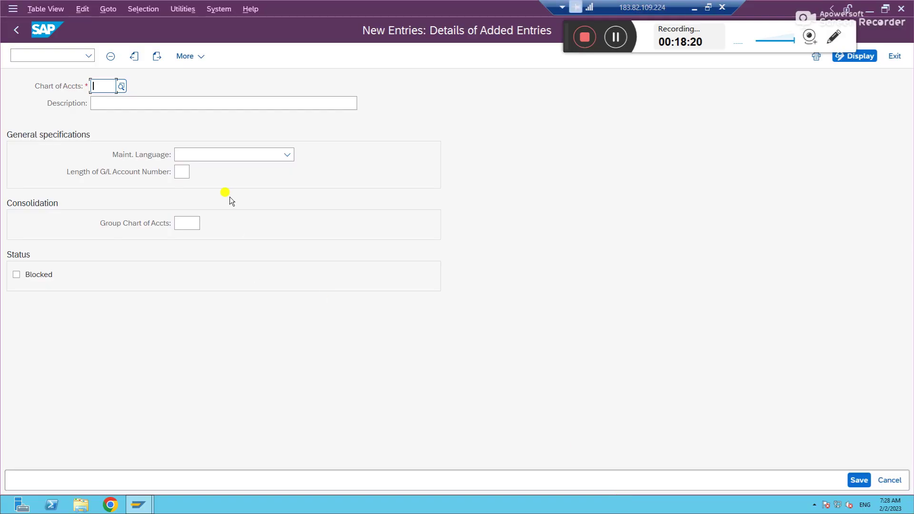
{"action": "type", "text": "GO"}
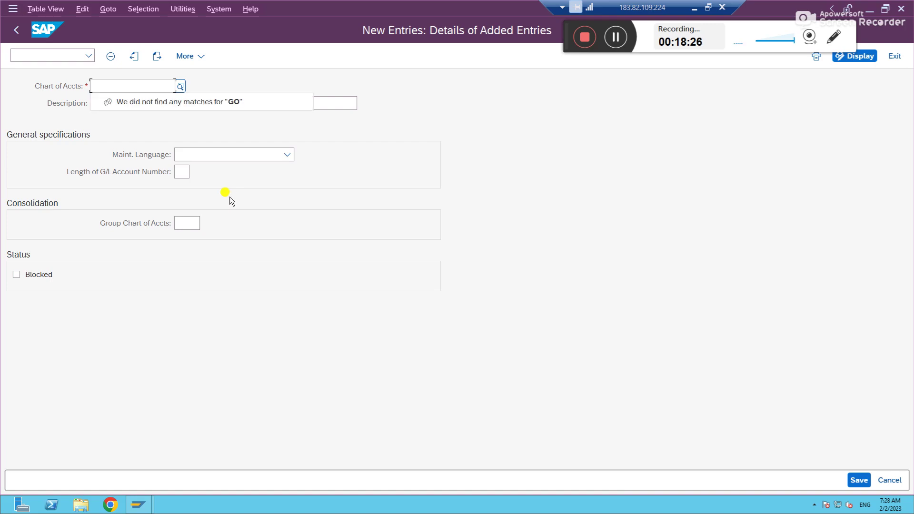
{"action": "type", "text": "CA"}
{"action": "key", "text": "Tab"}
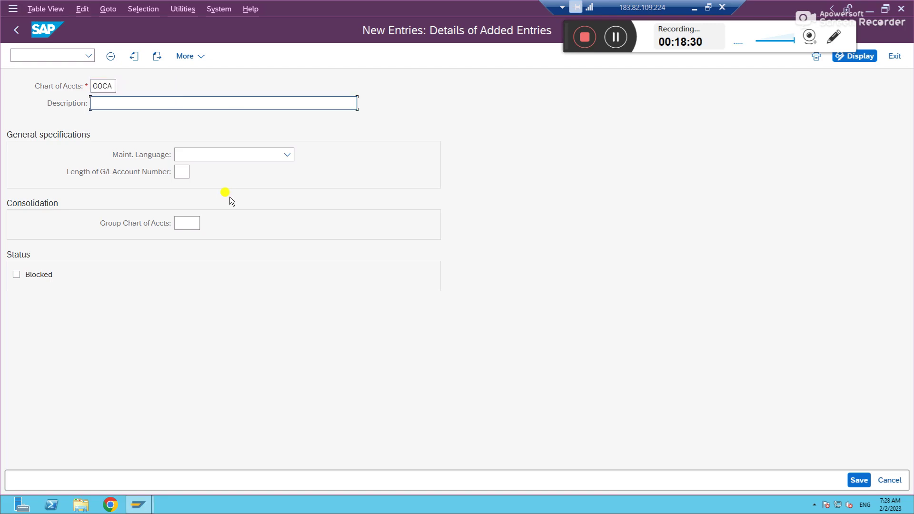
{"action": "type", "text": "GM"}
{"action": "type", "text": "R Cons"}
{"action": "type", "text": "truction"}
{"action": "type", "text": " COA"}
{"action": "key", "text": "BackSpace"}
{"action": "key", "text": "BackSpace"}
{"action": "key", "text": "BackSpace"}
{"action": "type", "text": "Operational "}
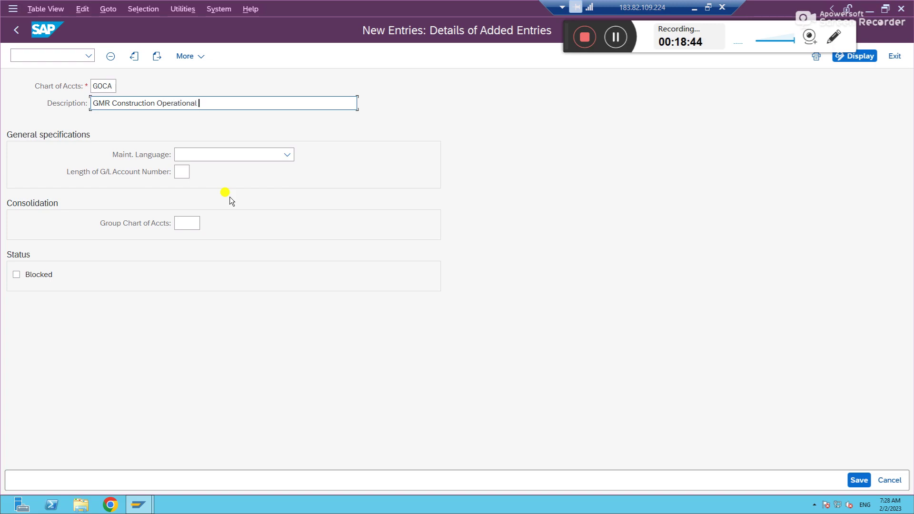
{"action": "type", "text": "COA"}
Step: Set the maintenance language to EN English and show the allowed G/L account number lengths
{"action": "left_click", "coordinate": [288, 155]}
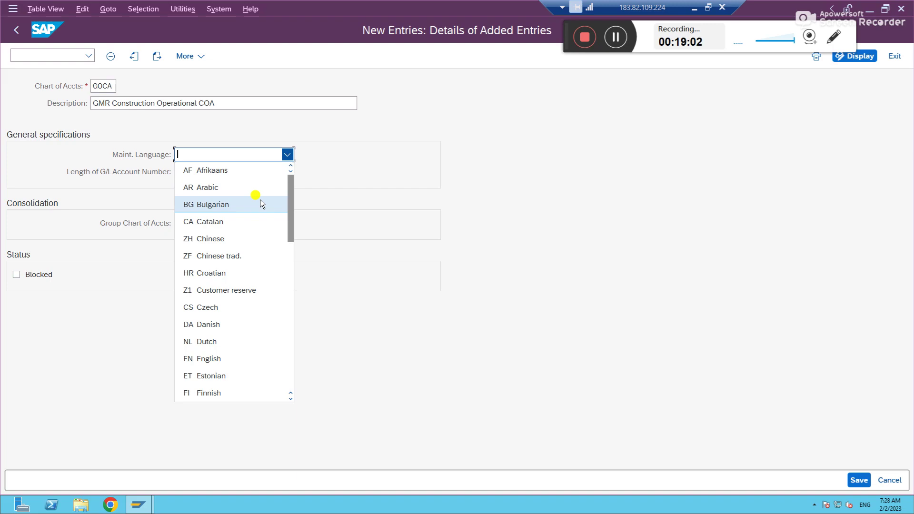
{"action": "key", "text": "e"}
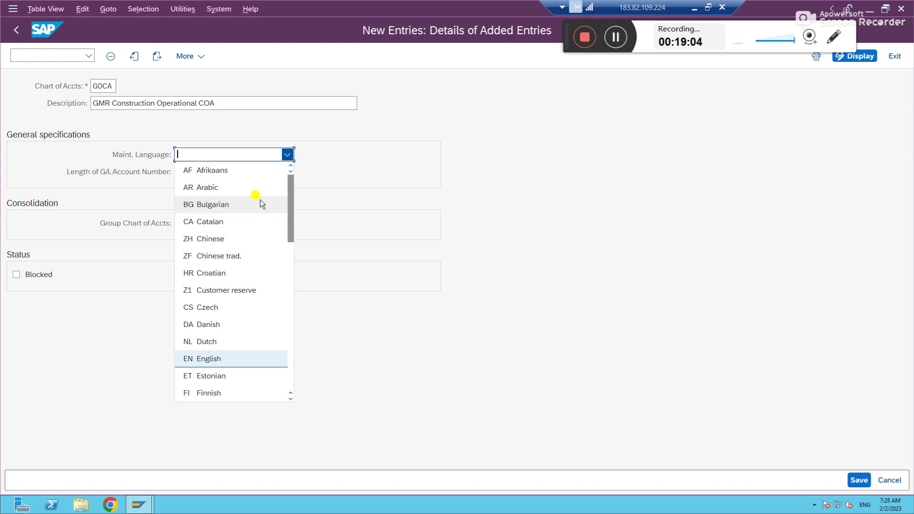
{"action": "left_click", "coordinate": [210, 360]}
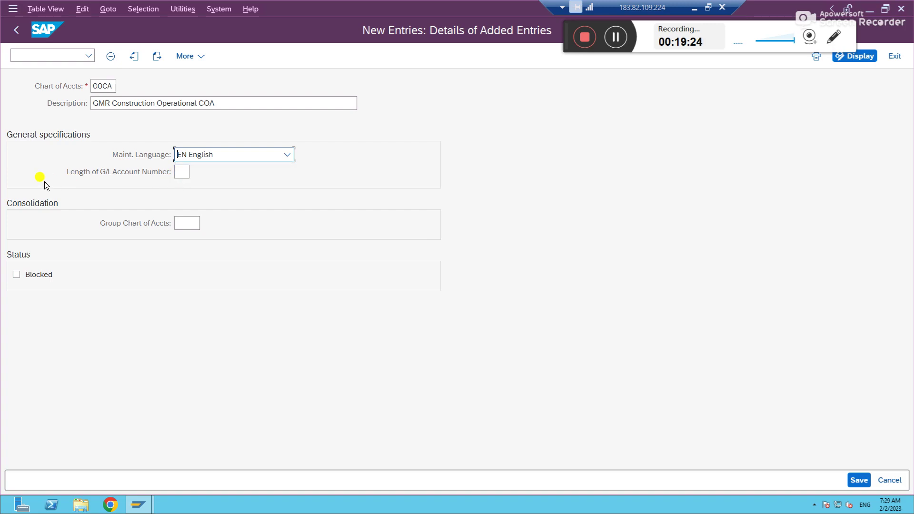
{"action": "left_click", "coordinate": [184, 172]}
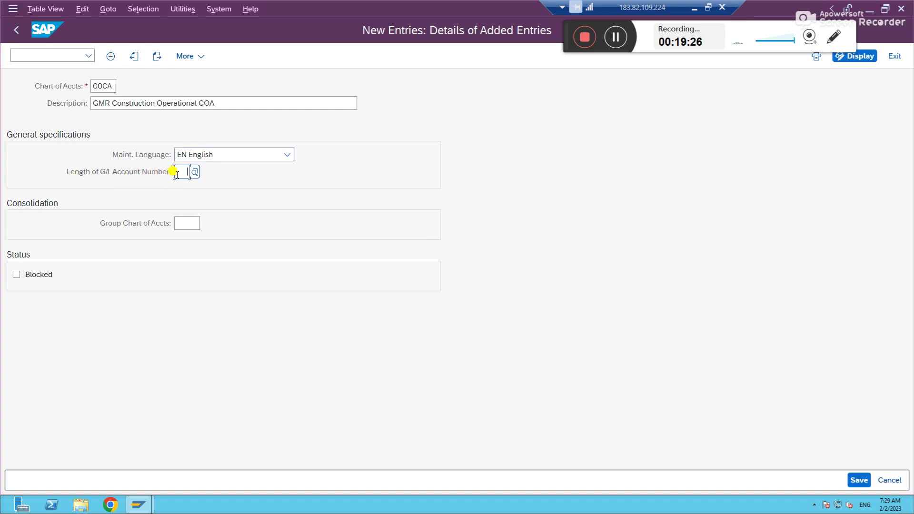
{"action": "left_click", "coordinate": [195, 172]}
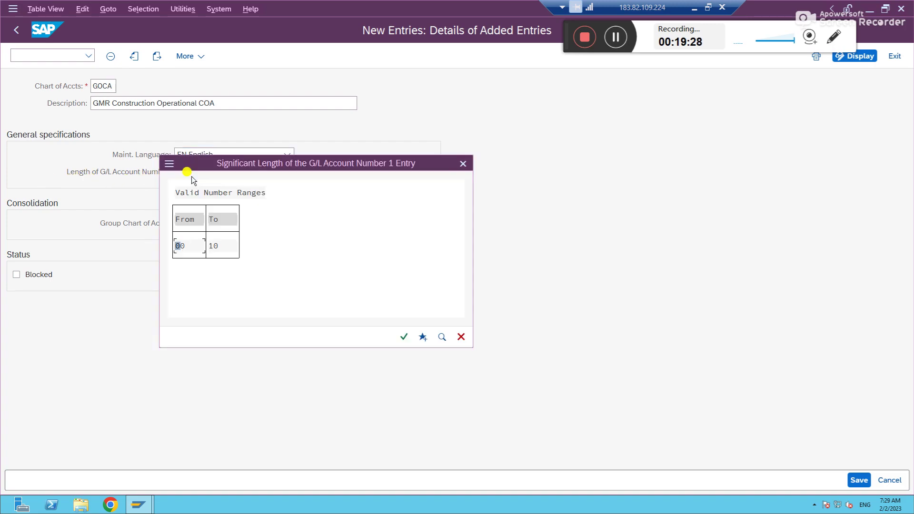
Step: Change Excel cell I140 from '3000- Rent' to '300000- Rent', then return to SAP
{"action": "left_click", "coordinate": [694, 8]}
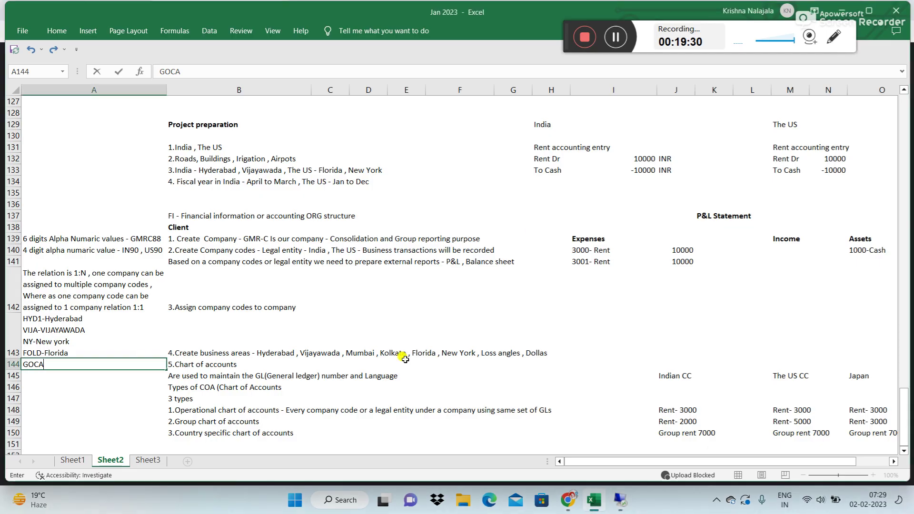
{"action": "left_click", "coordinate": [587, 251]}
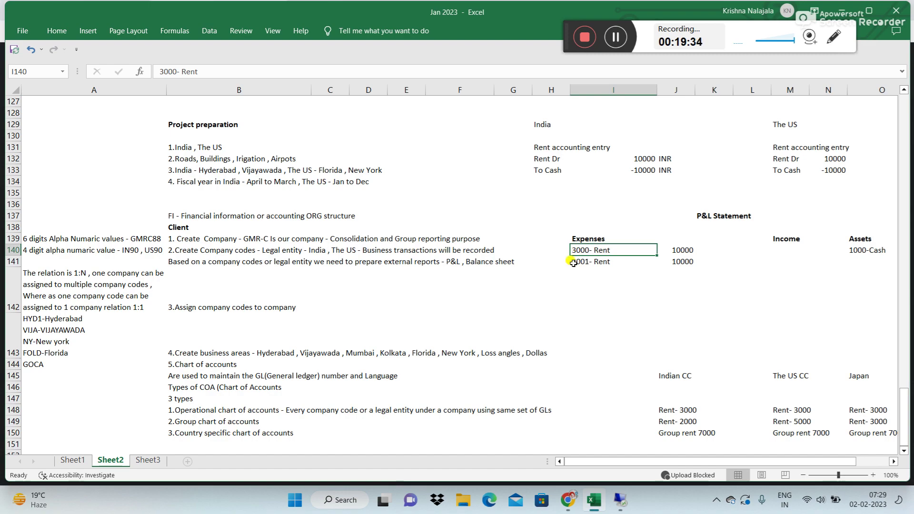
{"action": "left_click", "coordinate": [177, 71]}
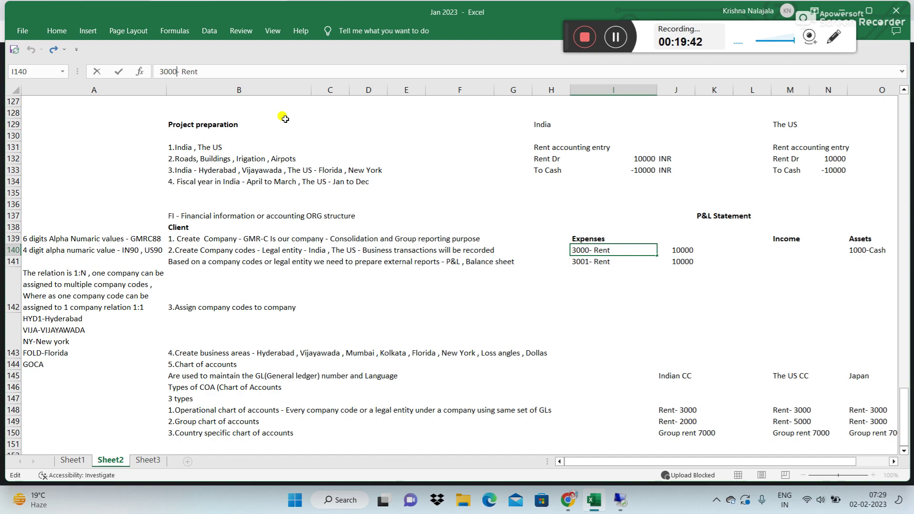
{"action": "type", "text": "00"}
{"action": "key", "text": "Return"}
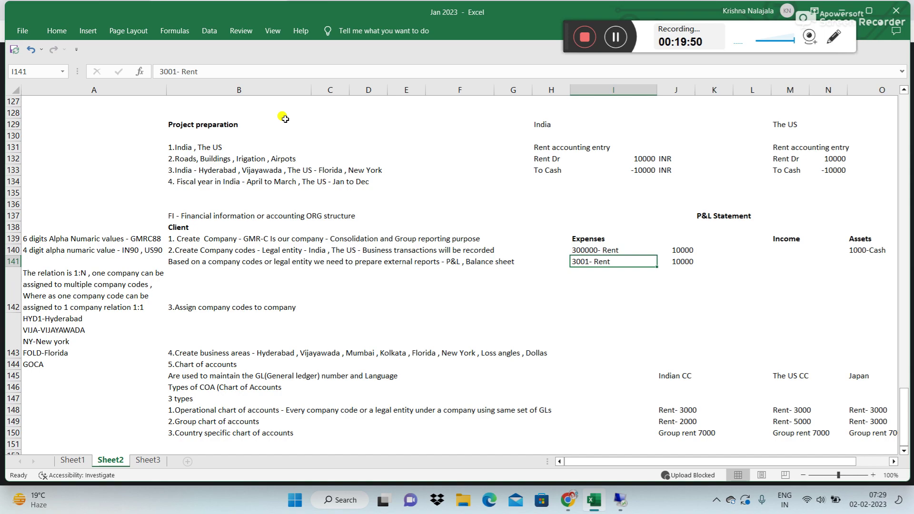
{"action": "key", "text": "Up"}
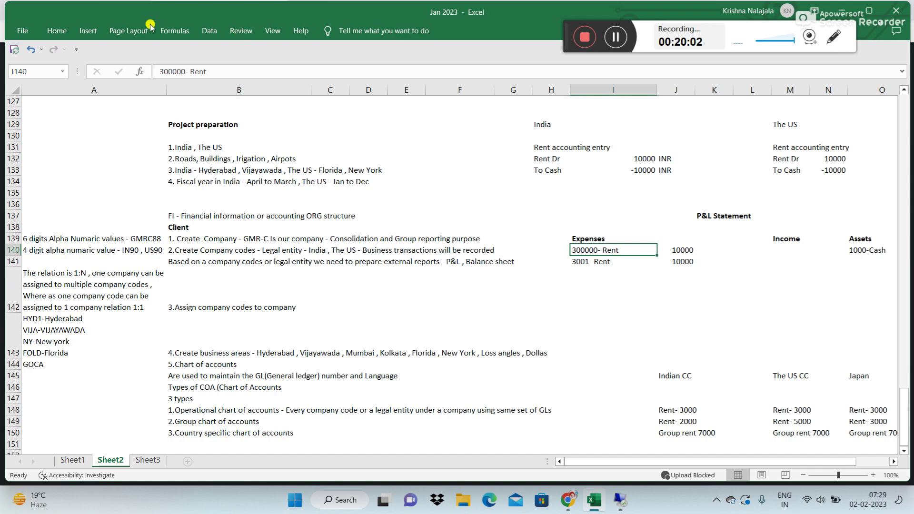
{"action": "left_click", "coordinate": [186, 72]}
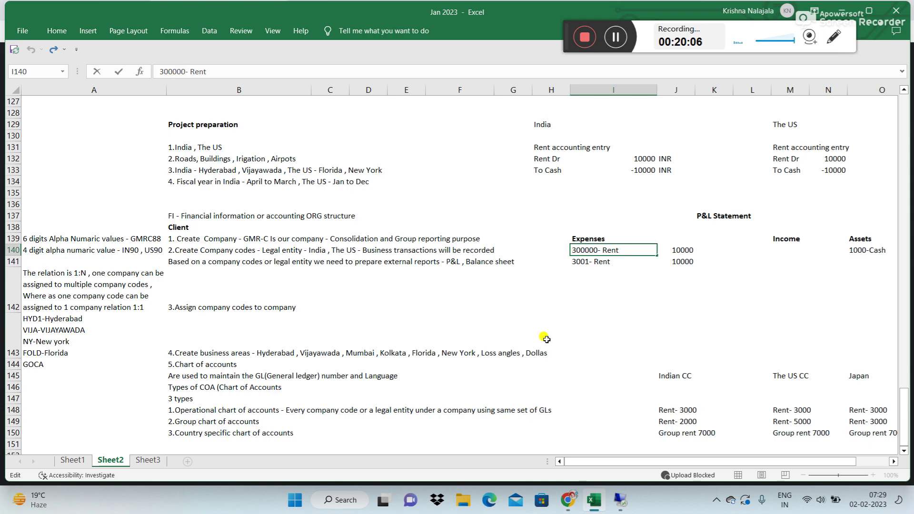
{"action": "left_click", "coordinate": [624, 500]}
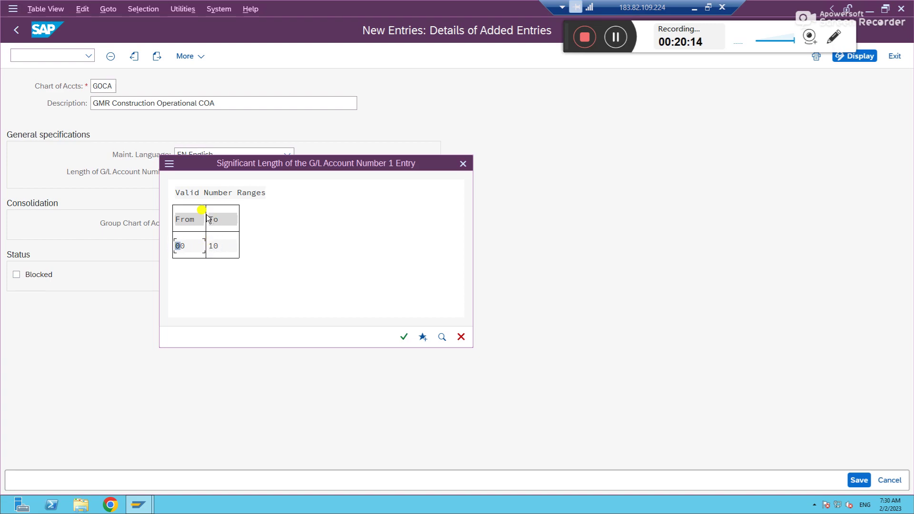
Step: Enter 11 as the G/L account number length and read the help for its 'Enter a valid value' error
{"action": "left_click", "coordinate": [406, 341]}
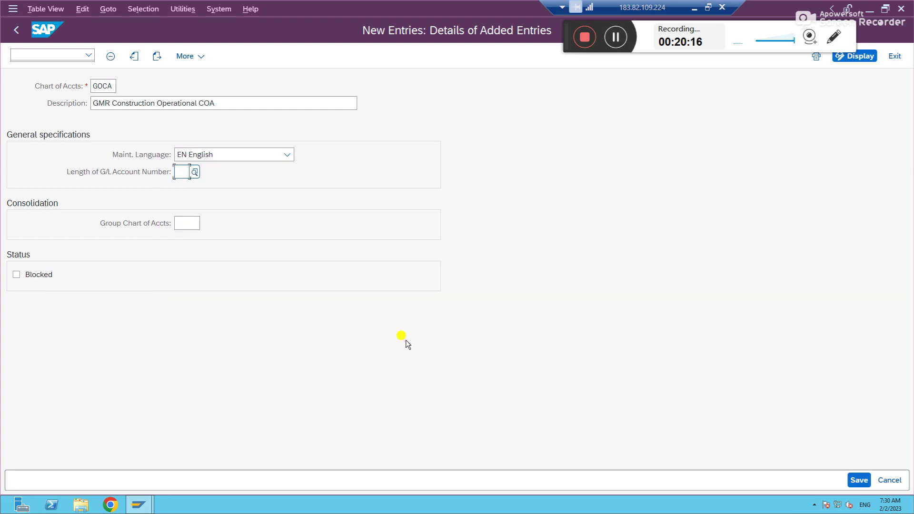
{"action": "type", "text": "11"}
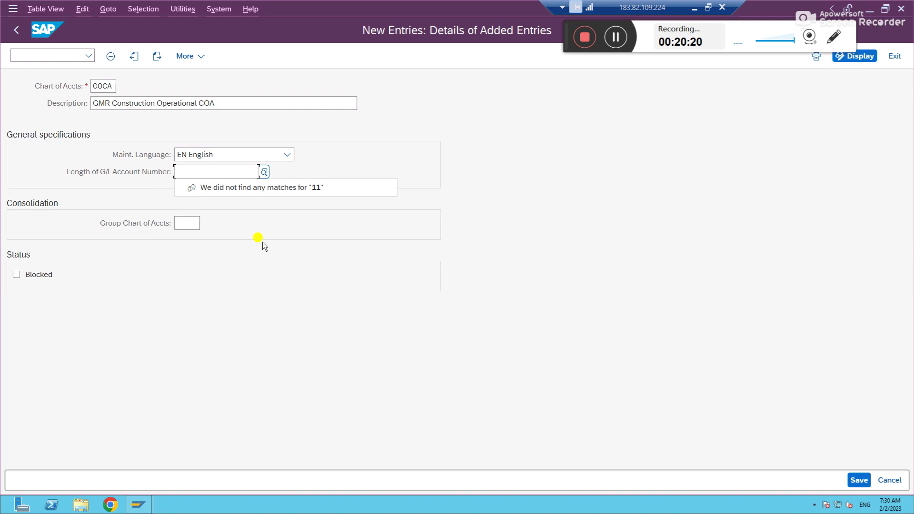
{"action": "key", "text": "Tab"}
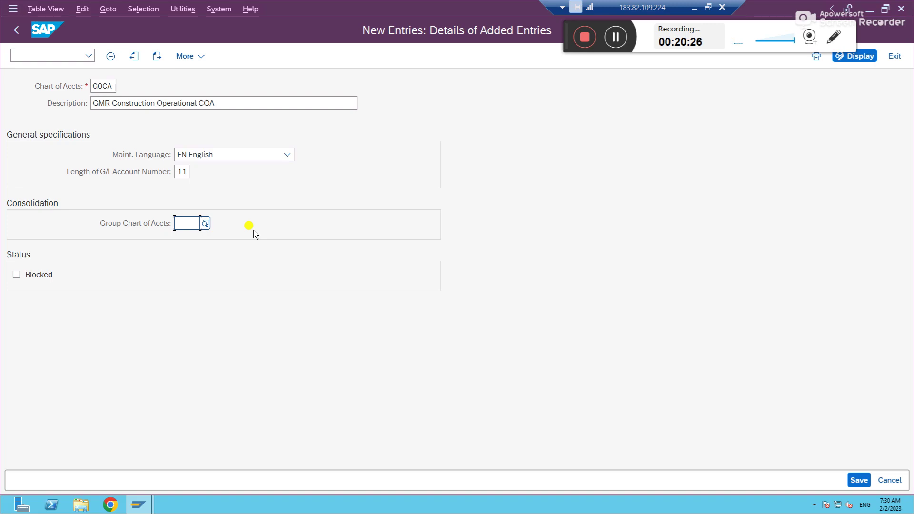
{"action": "key", "text": "Return"}
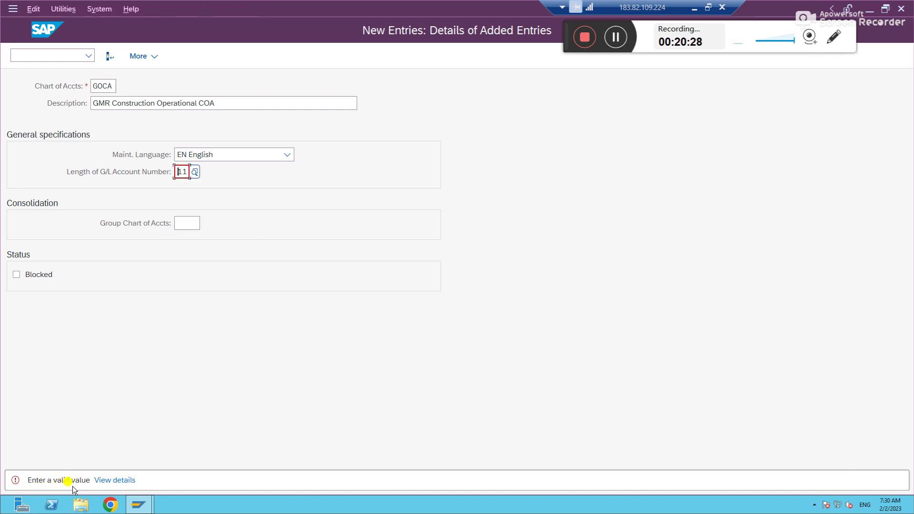
{"action": "left_click", "coordinate": [116, 484]}
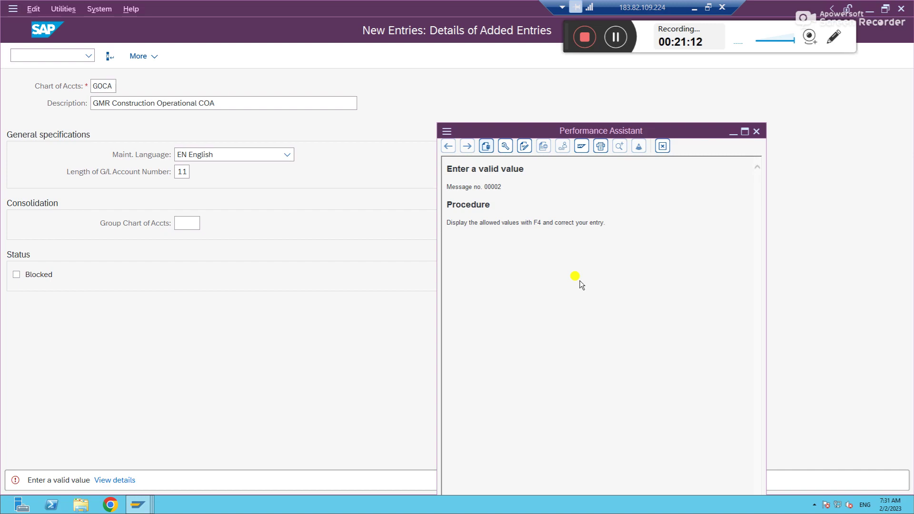
{"action": "left_click", "coordinate": [756, 131]}
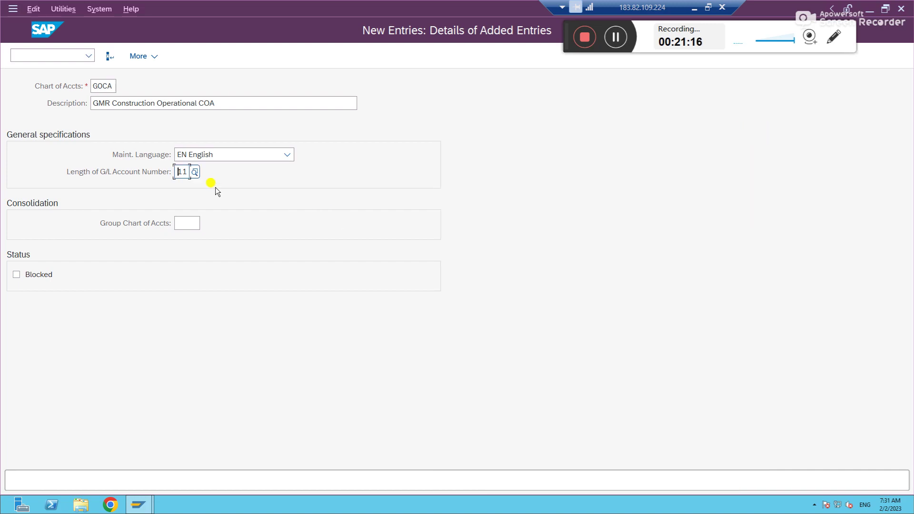
Step: Replace the rejected length 11 with 5 in Length of G/L Account Number
{"action": "key", "text": "Delete"}
{"action": "key", "text": "Delete"}
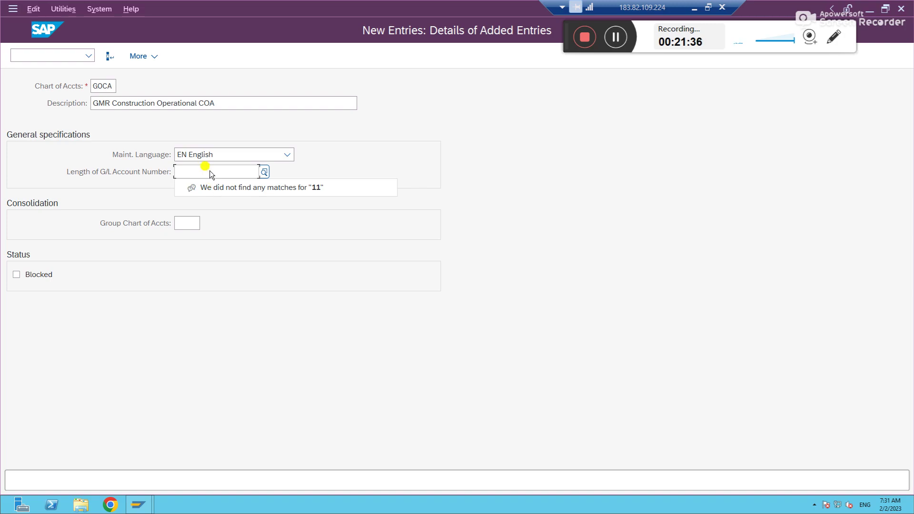
{"action": "key", "text": "Return"}
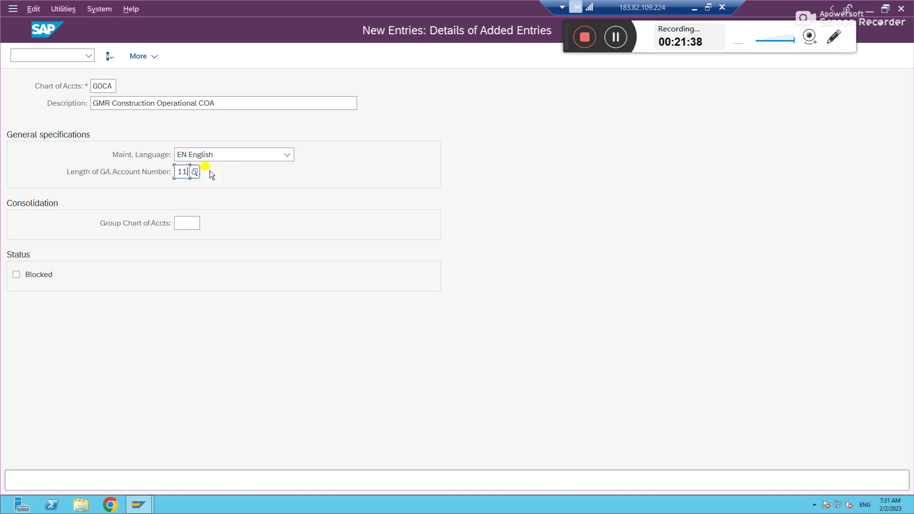
{"action": "key", "text": "BackSpace"}
{"action": "key", "text": "BackSpace"}
{"action": "type", "text": "5"}
{"action": "key", "text": "Return"}
{"action": "key", "text": "Tab"}
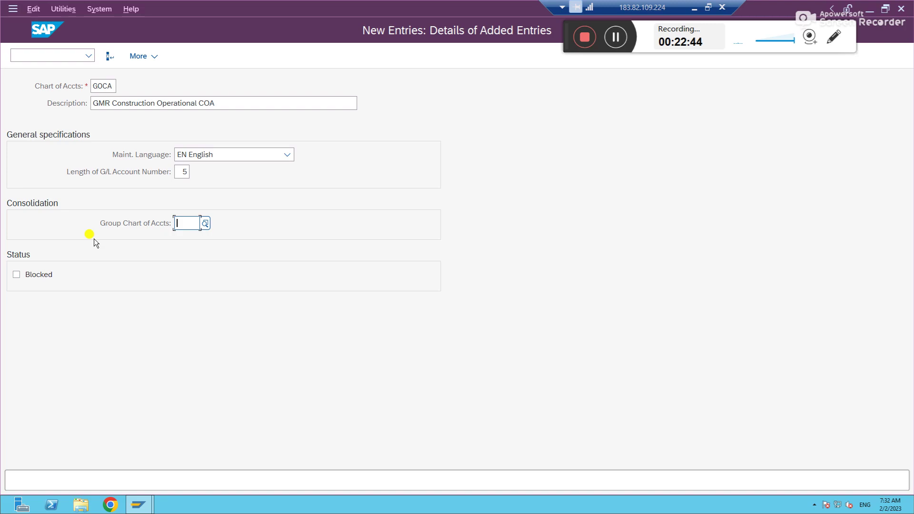
Step: Save chart of accounts GOCA with length 5 under the customizing request
{"action": "key", "text": "Return"}
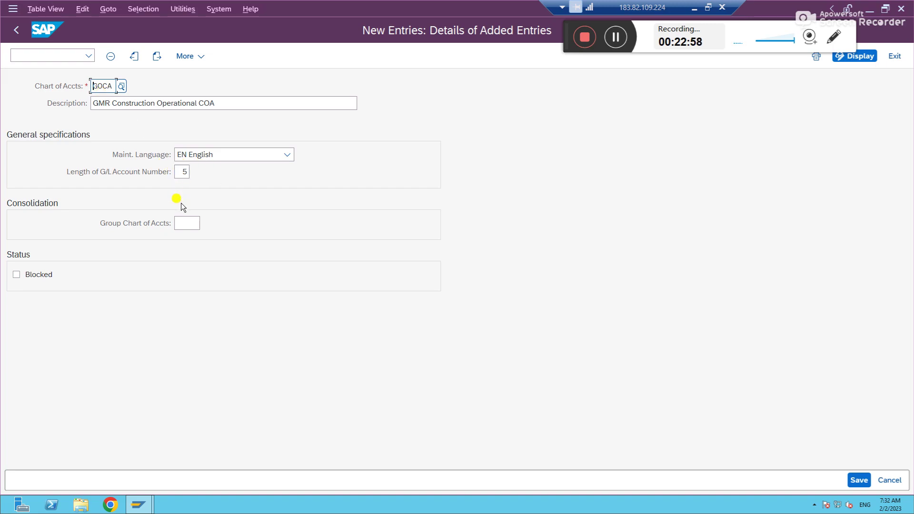
{"action": "left_click", "coordinate": [186, 224]}
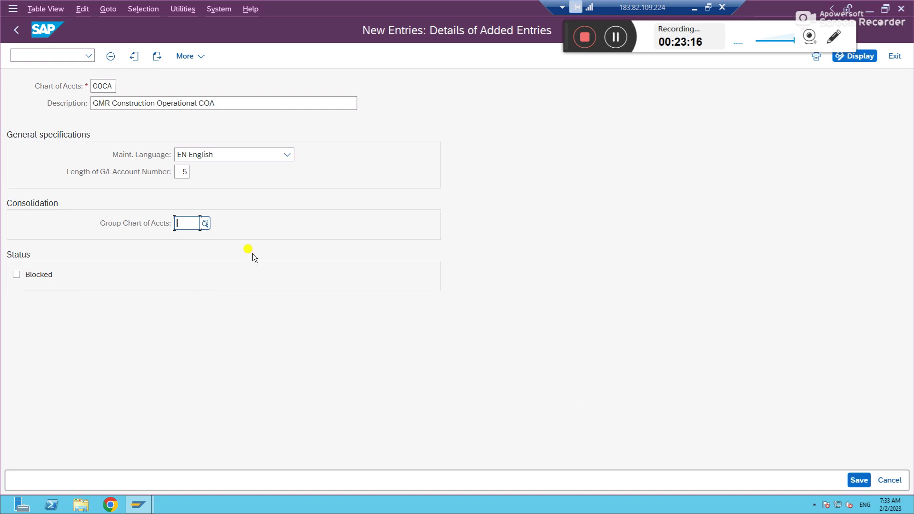
{"action": "left_click", "coordinate": [864, 480]}
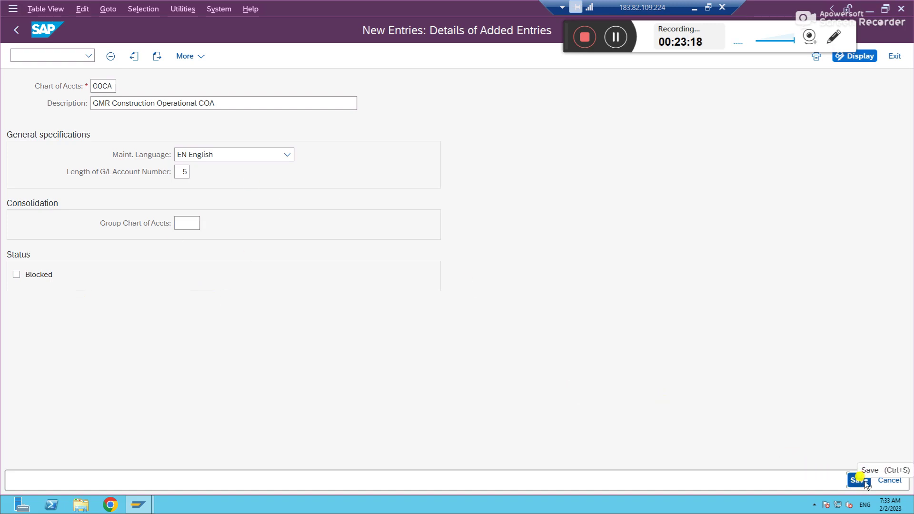
{"action": "left_click", "coordinate": [268, 247]}
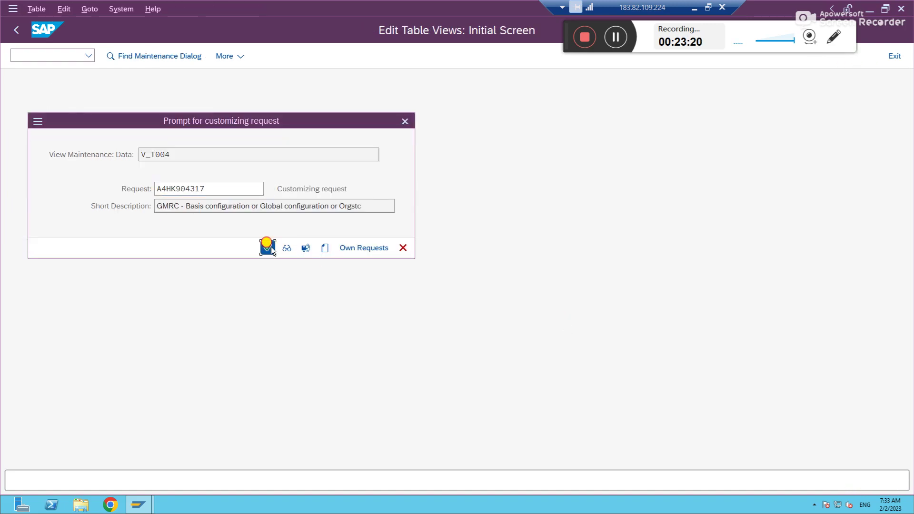
Step: Copy the GOCA key and minimise the remote session
{"action": "left_click_drag", "start_coordinate": [90, 85], "coordinate": [129, 85]}
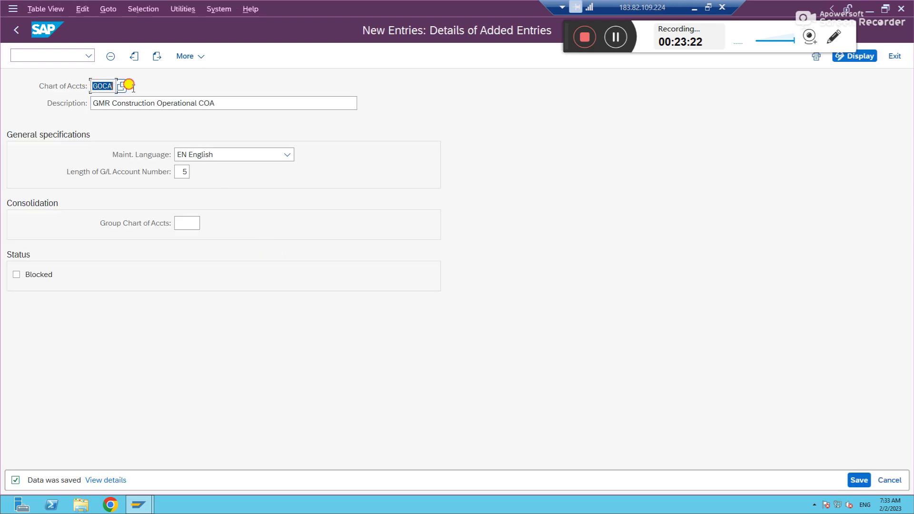
{"action": "key", "text": "ctrl+c"}
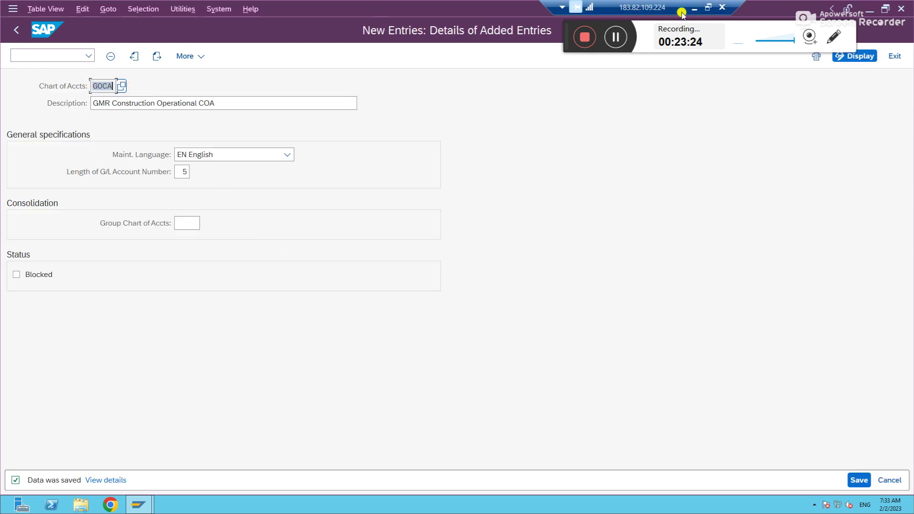
{"action": "left_click", "coordinate": [695, 8]}
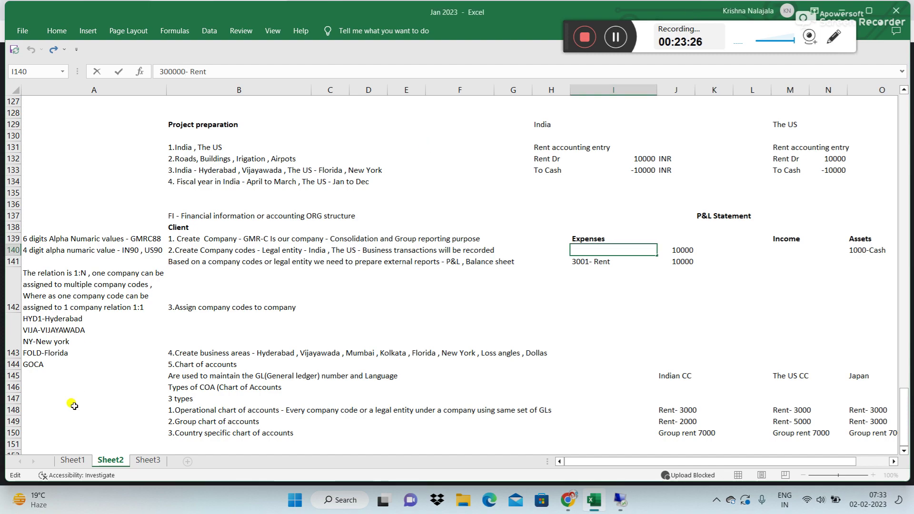
Step: Make the GOCA entry in cell A144 bold
{"action": "left_click", "coordinate": [54, 375]}
{"action": "left_click", "coordinate": [57, 364]}
{"action": "key", "text": "ctrl+b"}
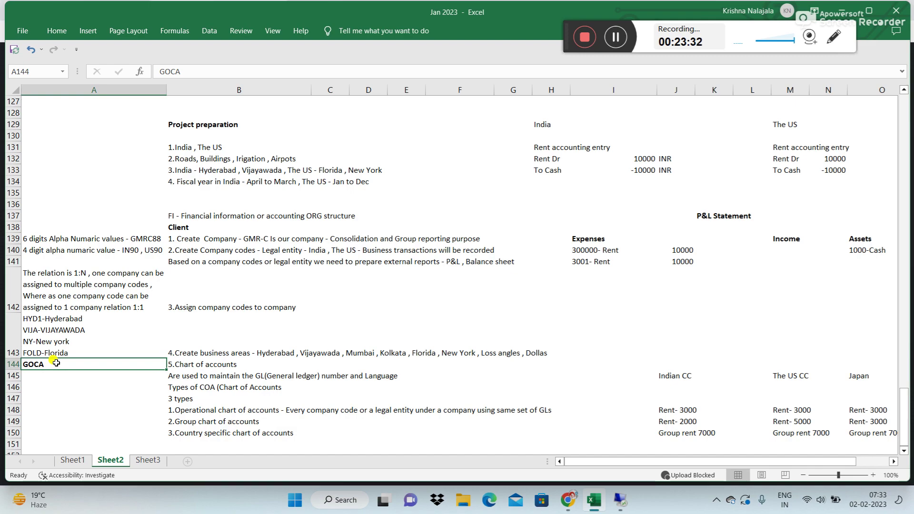
Step: Add the note '6.Assign company codes to COA' in cell B151, then return to SAP
{"action": "key", "text": "Return"}
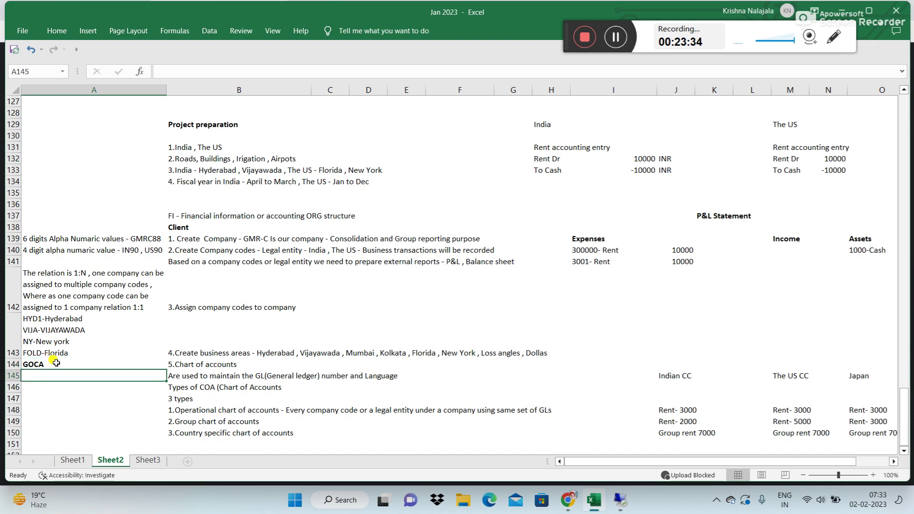
{"action": "key", "text": "Down"}
{"action": "key", "text": "Down"}
{"action": "key", "text": "Down"}
{"action": "key", "text": "Down"}
{"action": "key", "text": "Down"}
{"action": "key", "text": "Down"}
{"action": "key", "text": "Down"}
{"action": "key", "text": "Down"}
{"action": "key", "text": "Down"}
{"action": "key", "text": "Down"}
{"action": "key", "text": "Down"}
{"action": "key", "text": "Up"}
{"action": "key", "text": "Up"}
{"action": "key", "text": "Up"}
{"action": "key", "text": "Up"}
{"action": "key", "text": "Up"}
{"action": "key", "text": "Up"}
{"action": "key", "text": "Right"}
{"action": "key", "text": "Down"}
{"action": "key", "text": "Down"}
{"action": "key", "text": "Up"}
{"action": "type", "text": "6."}
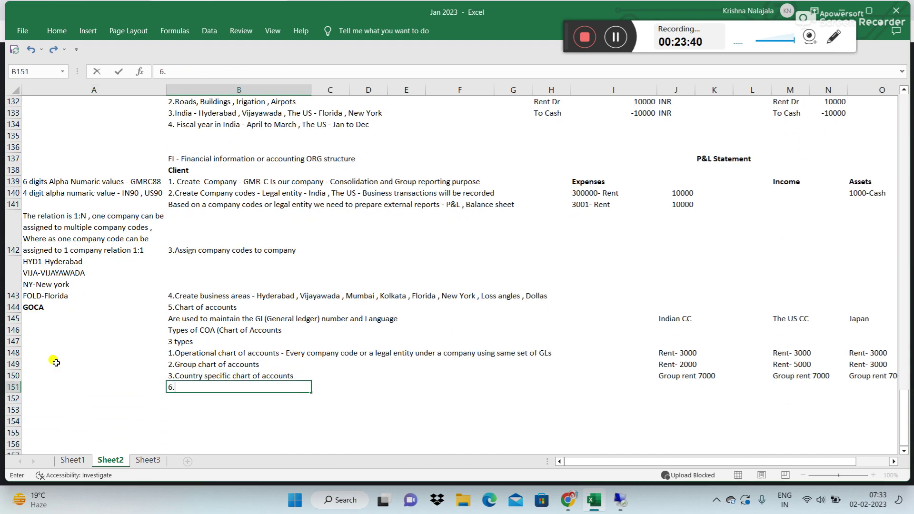
{"action": "type", "text": "Assign c"}
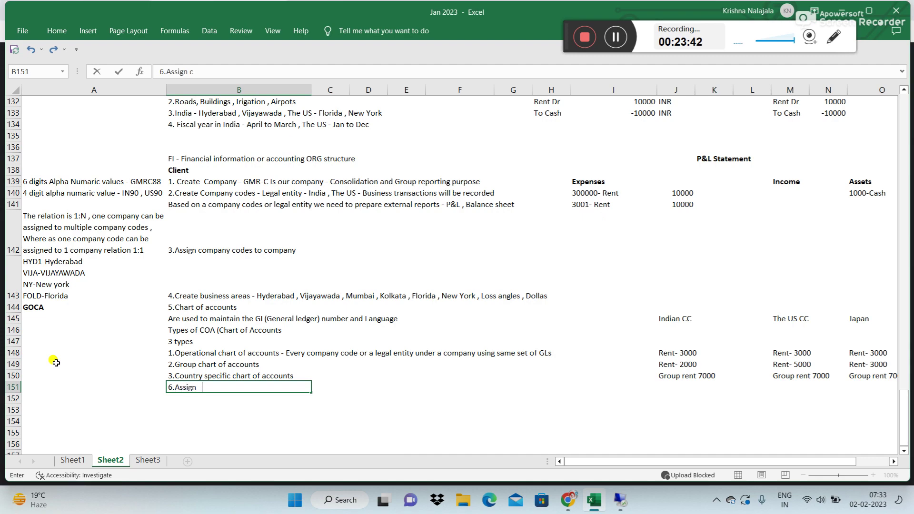
{"action": "type", "text": "ompany codes to COA"}
{"action": "key", "text": "Return"}
{"action": "key", "text": "Up"}
{"action": "key", "text": "Left"}
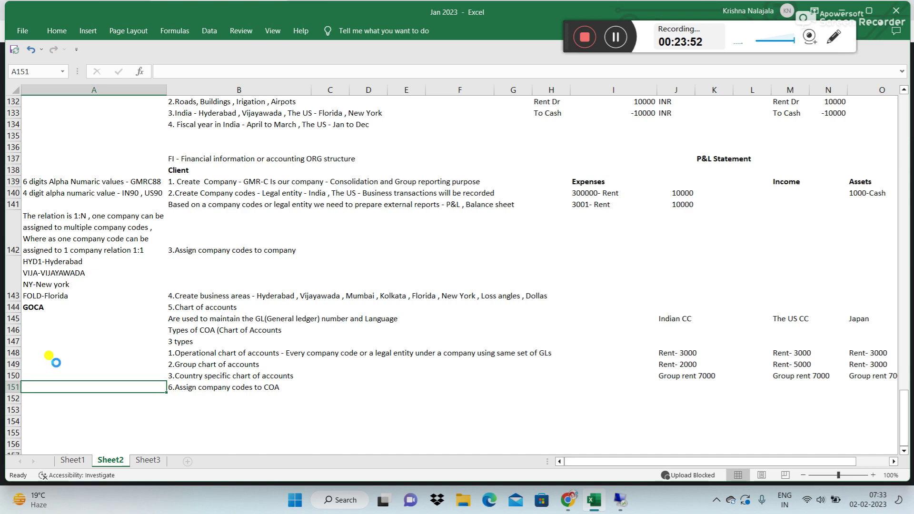
{"action": "key", "text": "Right"}
{"action": "key", "text": "Left"}
{"action": "left_click", "coordinate": [620, 500]}
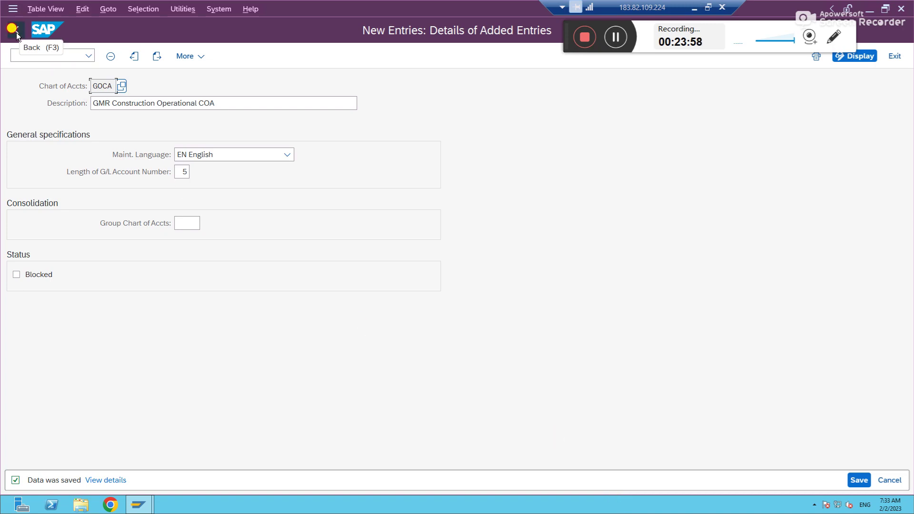
Step: Go back to the IMG tree, run Assign Company Code to Chart of Accounts, and decline the locked data
{"action": "left_click", "coordinate": [15, 30]}
{"action": "left_click", "coordinate": [17, 33]}
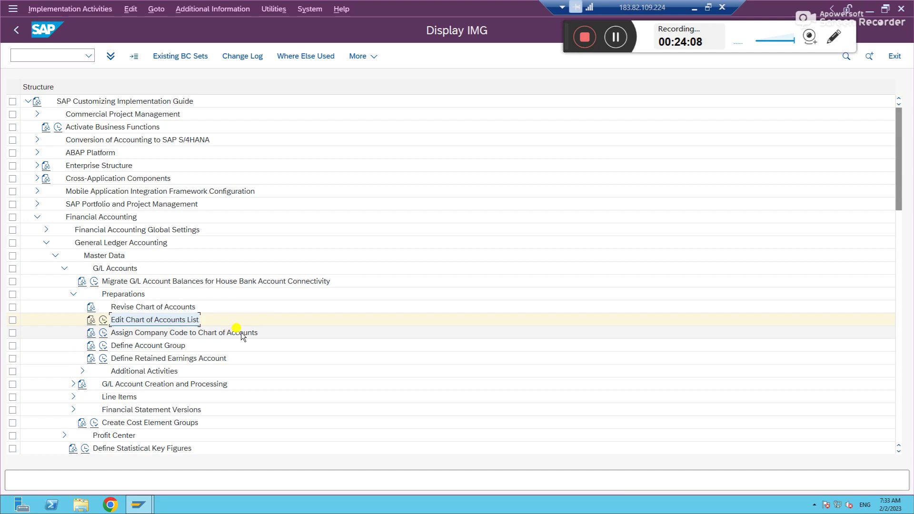
{"action": "left_click", "coordinate": [104, 333]}
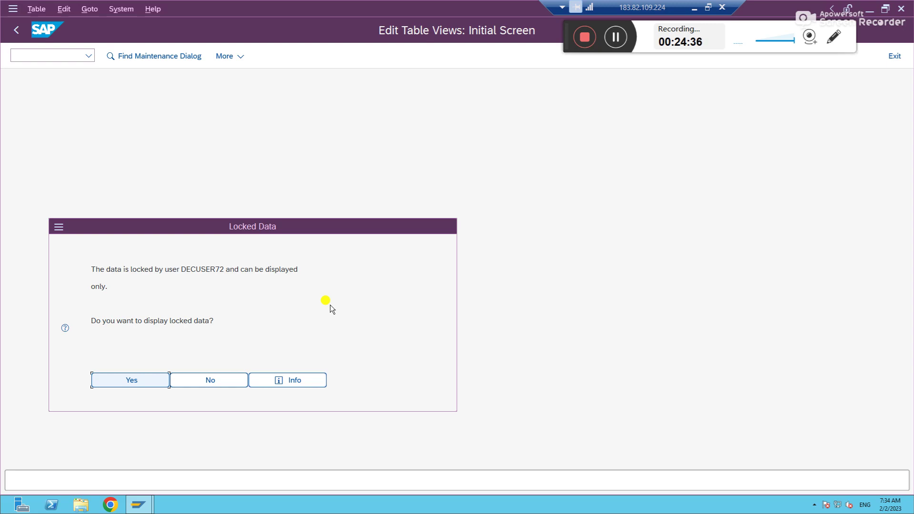
{"action": "left_click", "coordinate": [230, 377]}
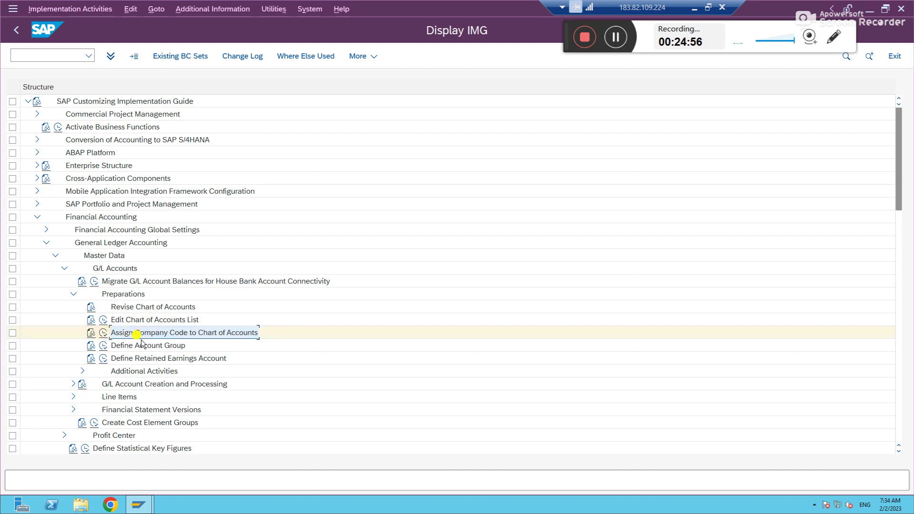
Step: Rerun 'Assign Company Code to Chart of Accounts' and open the locked assignment table read-only
{"action": "left_click", "coordinate": [104, 333]}
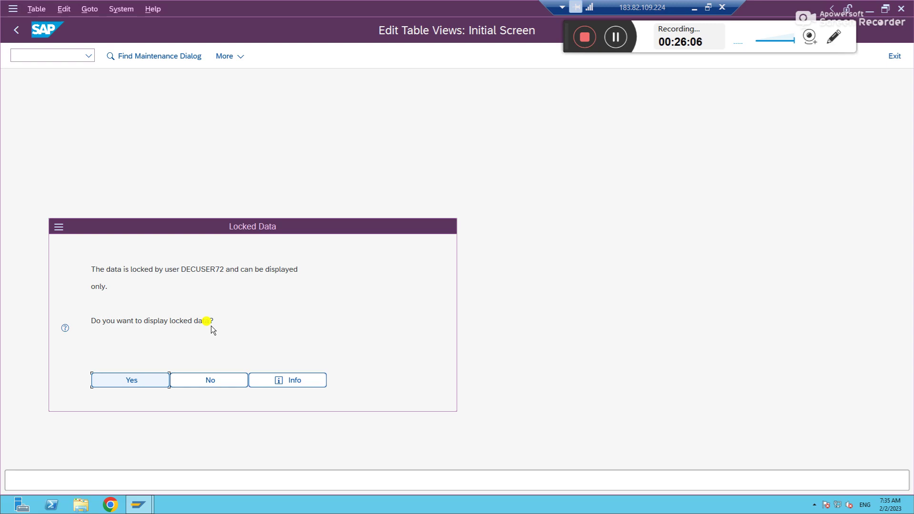
{"action": "left_click", "coordinate": [144, 383]}
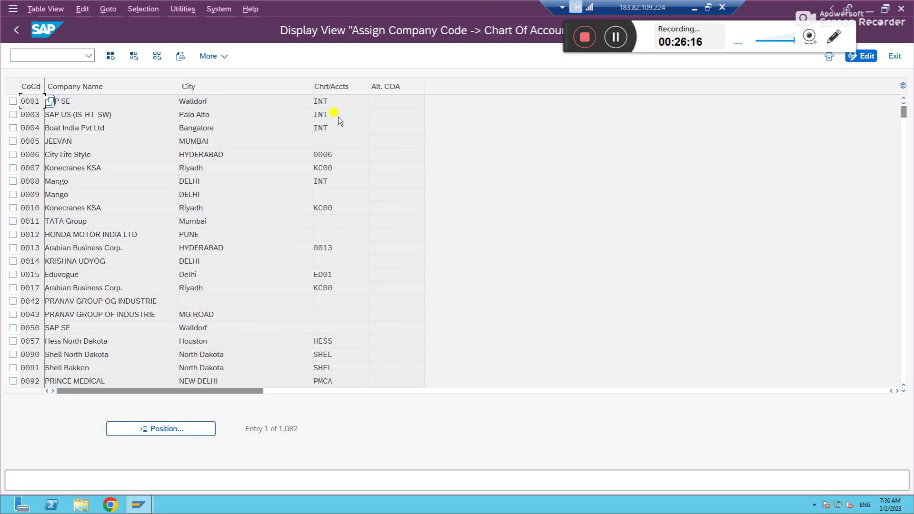
Step: Check the 0001 (INT) and 0007 (KC00) rows, jump to company code IN90, then return to the IMG
{"action": "left_click", "coordinate": [336, 103]}
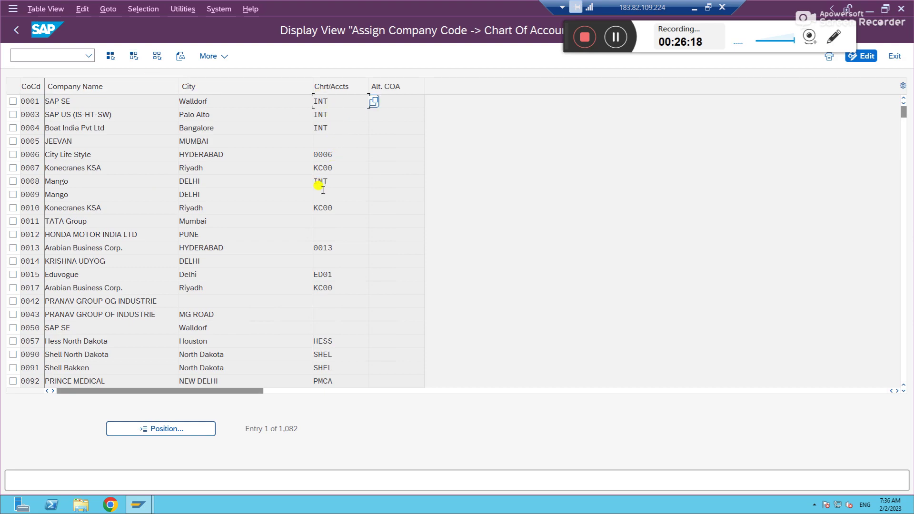
{"action": "left_click", "coordinate": [334, 167]}
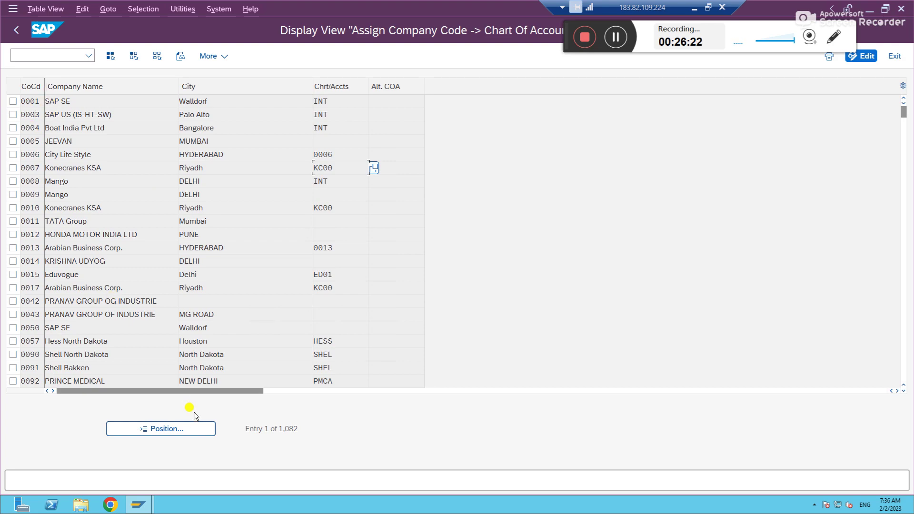
{"action": "left_click", "coordinate": [193, 429]}
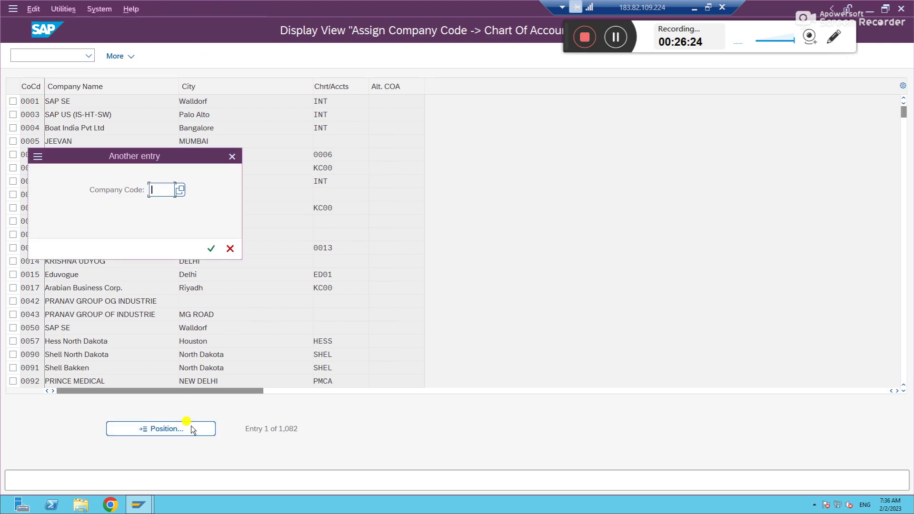
{"action": "type", "text": "IN90"}
{"action": "key", "text": "Return"}
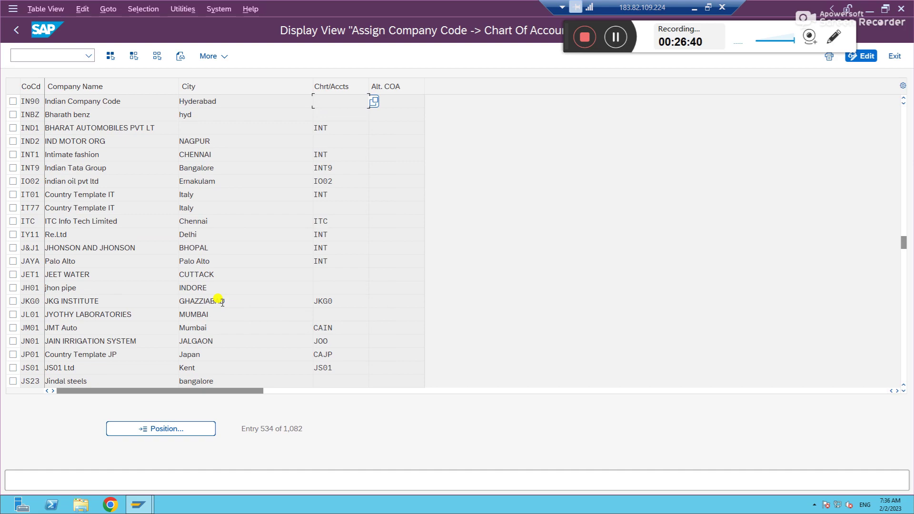
{"action": "left_click", "coordinate": [16, 31]}
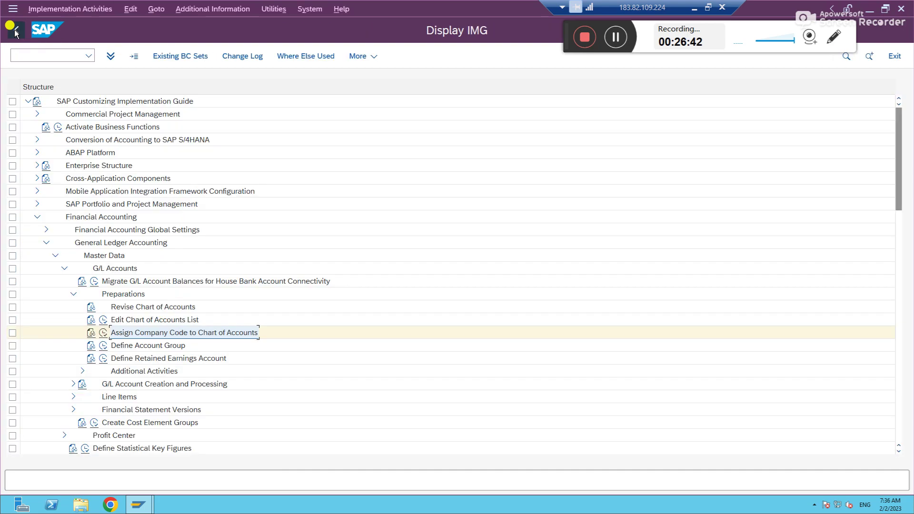
Step: Select the locking user's id in the Locked Data message and open a new session with su01d
{"action": "left_click", "coordinate": [101, 332]}
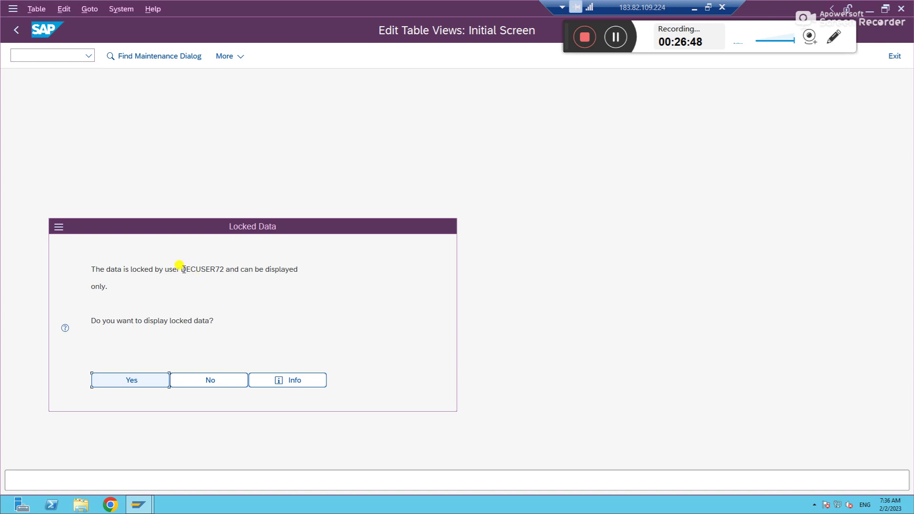
{"action": "left_click_drag", "start_coordinate": [183, 271], "coordinate": [224, 271]}
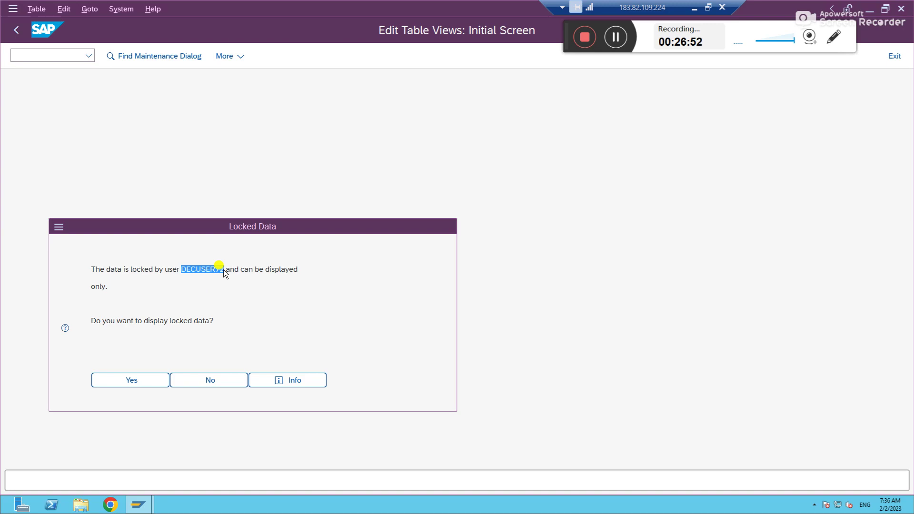
{"action": "left_click", "coordinate": [59, 227]}
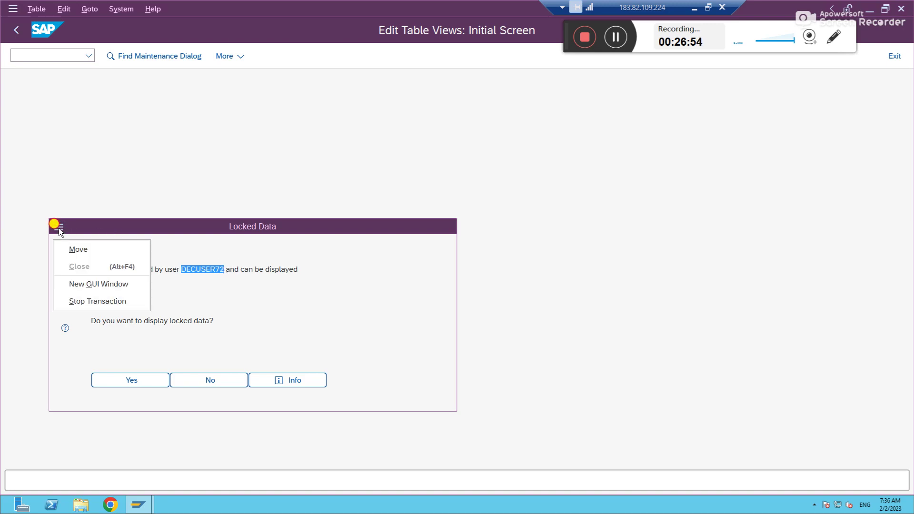
{"action": "left_click", "coordinate": [87, 285]}
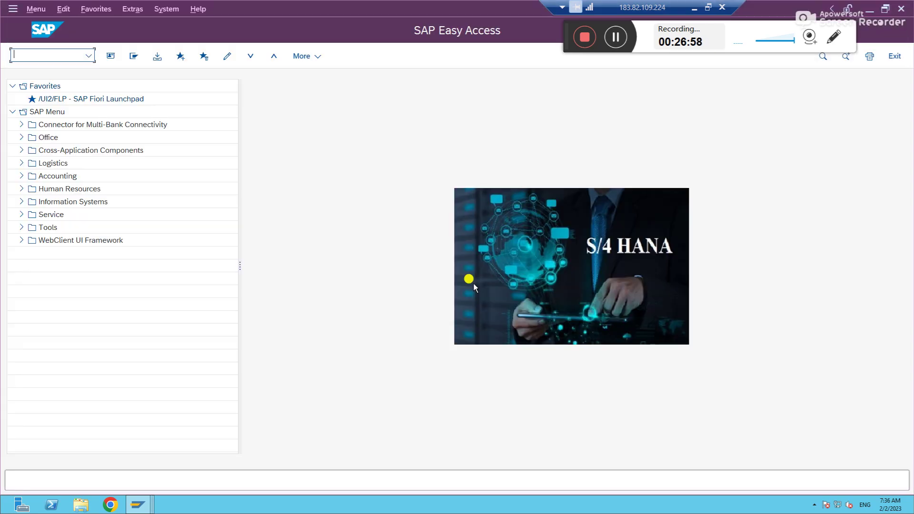
{"action": "type", "text": "su01d"}
Step: Paste the locking user's id into SU01D and display the user's master record with address data
{"action": "key", "text": "Return"}
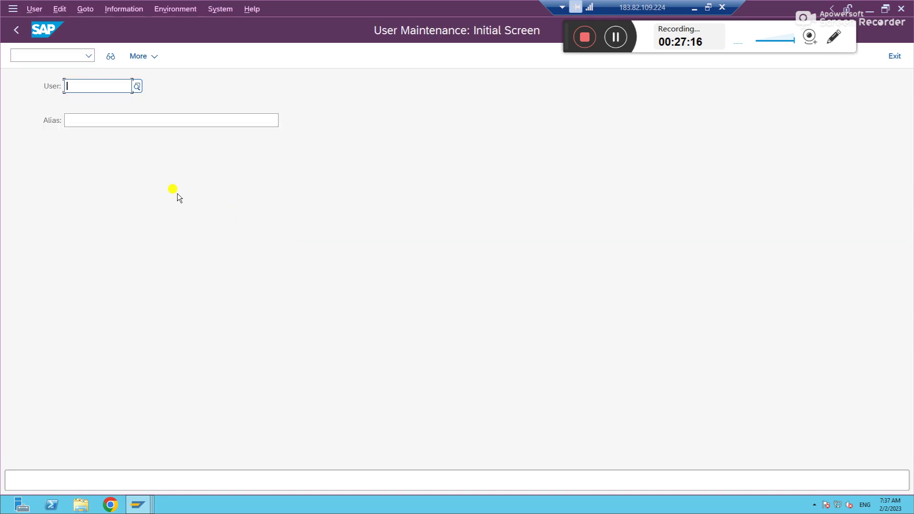
{"action": "key", "text": "ctrl+v"}
{"action": "left_click", "coordinate": [111, 56]}
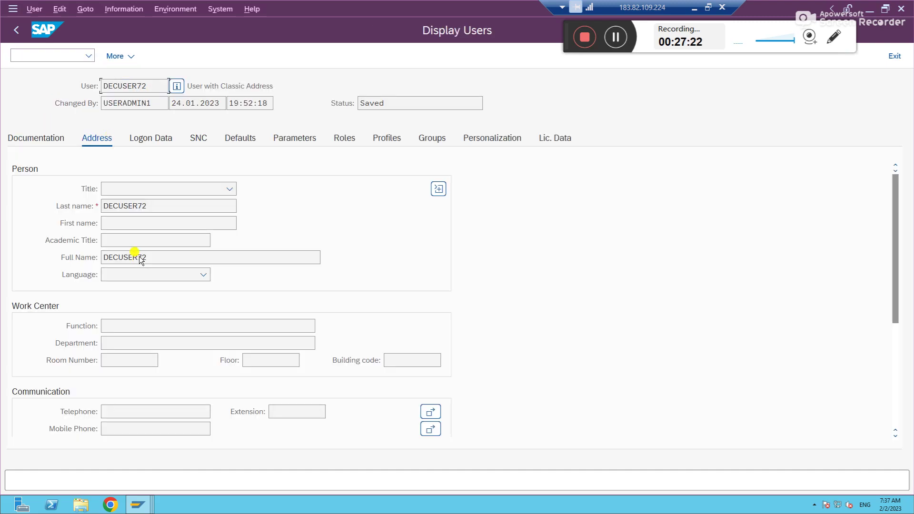
{"action": "left_click", "coordinate": [169, 208]}
{"action": "left_click", "coordinate": [148, 222]}
{"action": "left_click_drag", "start_coordinate": [893, 212], "coordinate": [895, 279]}
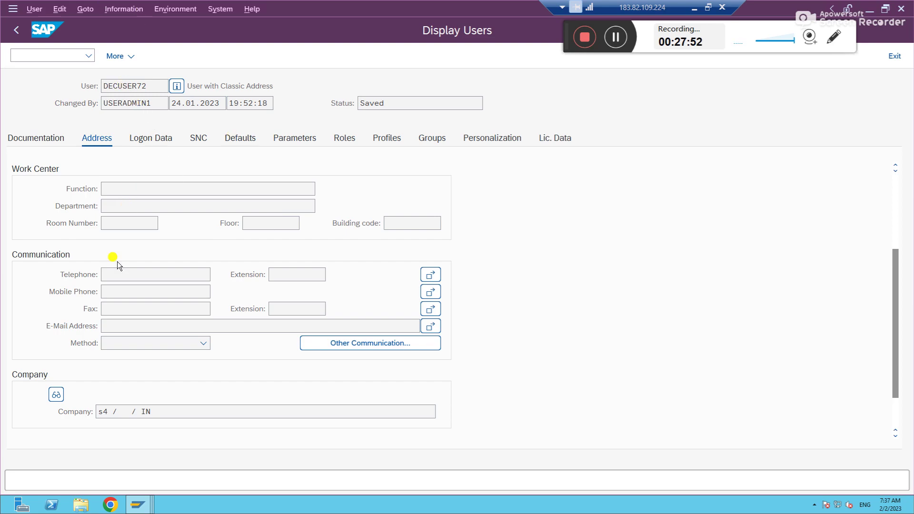
{"action": "left_click", "coordinate": [110, 326]}
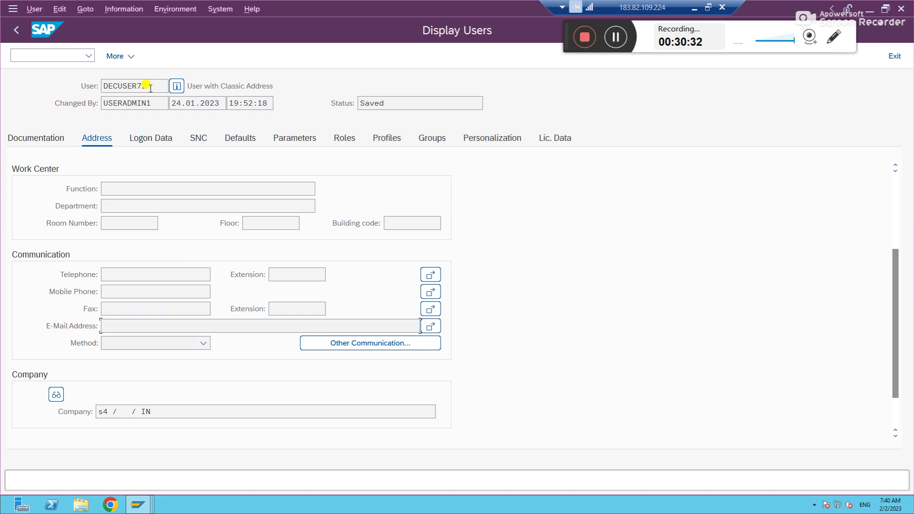
Step: Back in the table-maintenance window, decline the Locked Data prompt and rerun the assignment activity
{"action": "key", "text": "alt+Tab"}
{"action": "left_click", "coordinate": [225, 382]}
{"action": "left_click", "coordinate": [103, 333]}
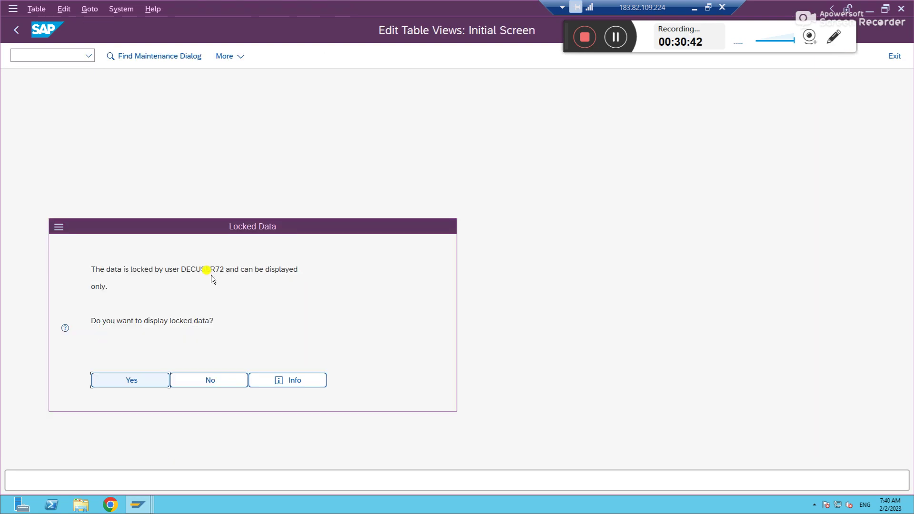
Step: Copy the locking user's id, return to SAP Easy Access with /n, and enter sm12
{"action": "left_click_drag", "start_coordinate": [181, 269], "coordinate": [223, 271]}
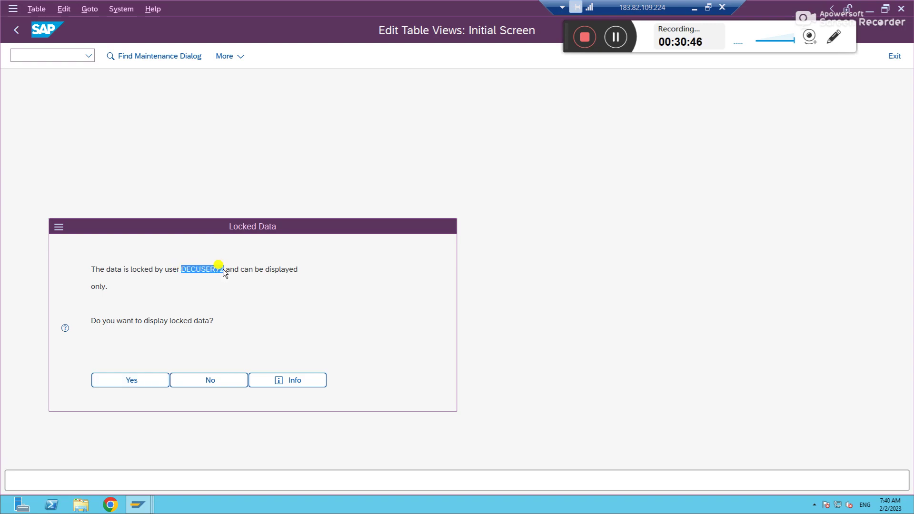
{"action": "double_click", "coordinate": [223, 271]}
{"action": "left_click", "coordinate": [55, 55]}
{"action": "type", "text": "/n"}
{"action": "key", "text": "Return"}
{"action": "type", "text": "sm12"}
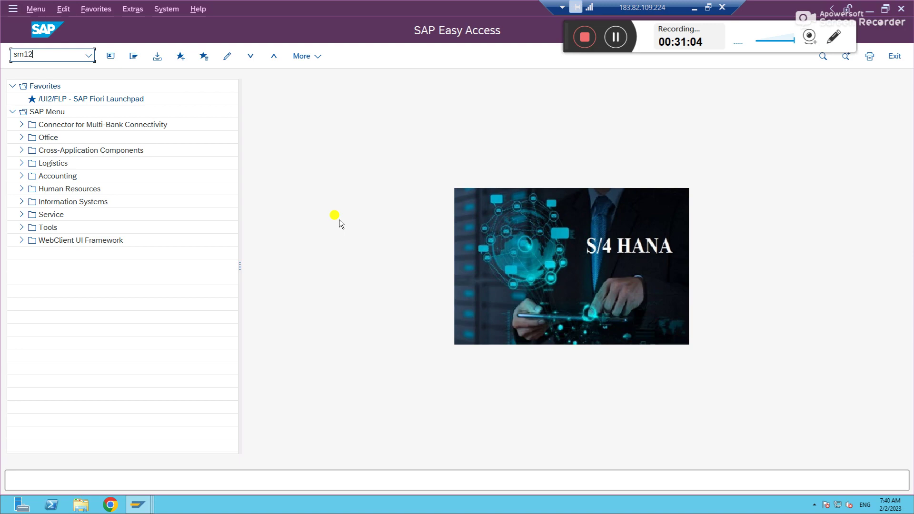
Step: Run SM12 and list the locks held by the locking user
{"action": "key", "text": "Return"}
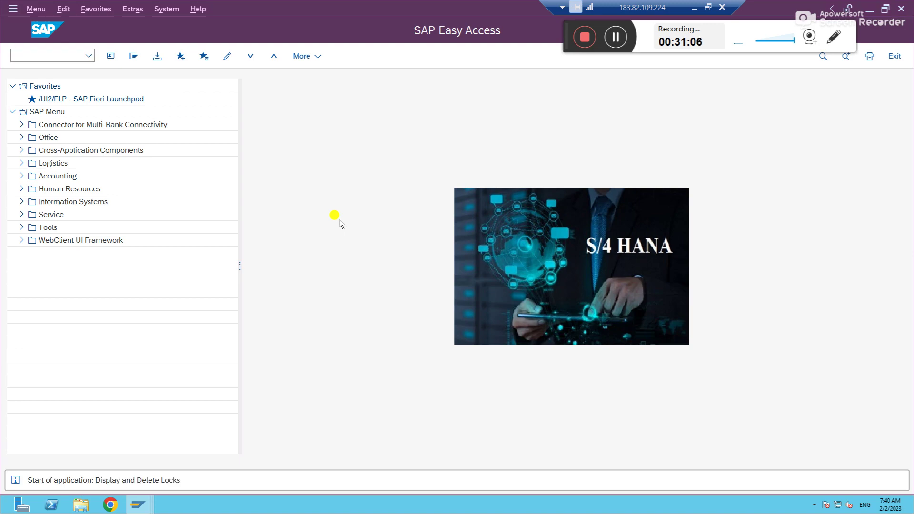
{"action": "left_click", "coordinate": [185, 119]}
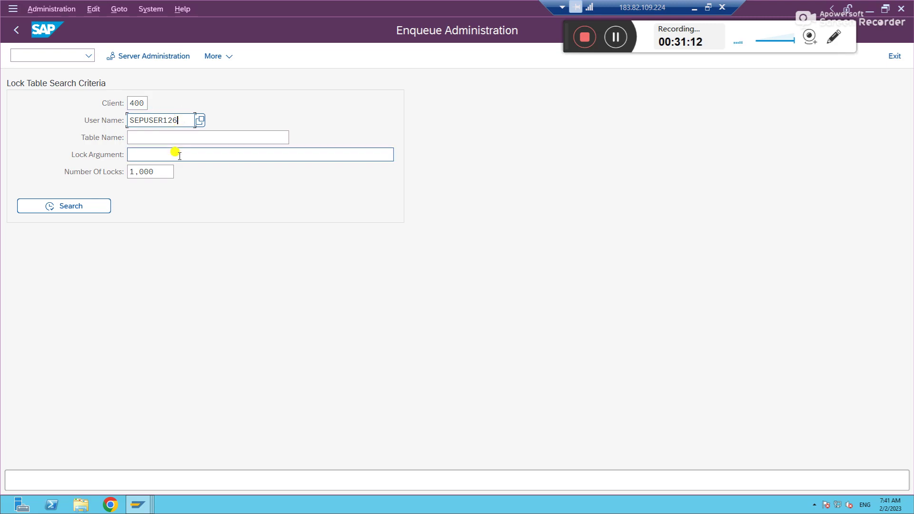
{"action": "key", "text": "BackSpace"}
{"action": "key", "text": "BackSpace"}
{"action": "key", "text": "BackSpace"}
{"action": "key", "text": "BackSpace"}
{"action": "key", "text": "BackSpace"}
{"action": "key", "text": "BackSpace"}
{"action": "key", "text": "BackSpace"}
{"action": "key", "text": "BackSpace"}
{"action": "key", "text": "BackSpace"}
{"action": "key", "text": "BackSpace"}
{"action": "type", "text": "DECUSER72"}
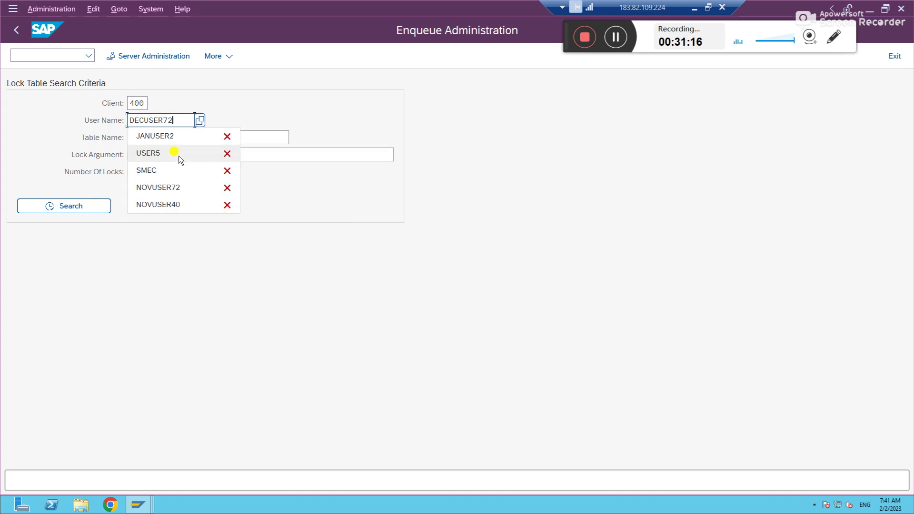
{"action": "key", "text": "Tab"}
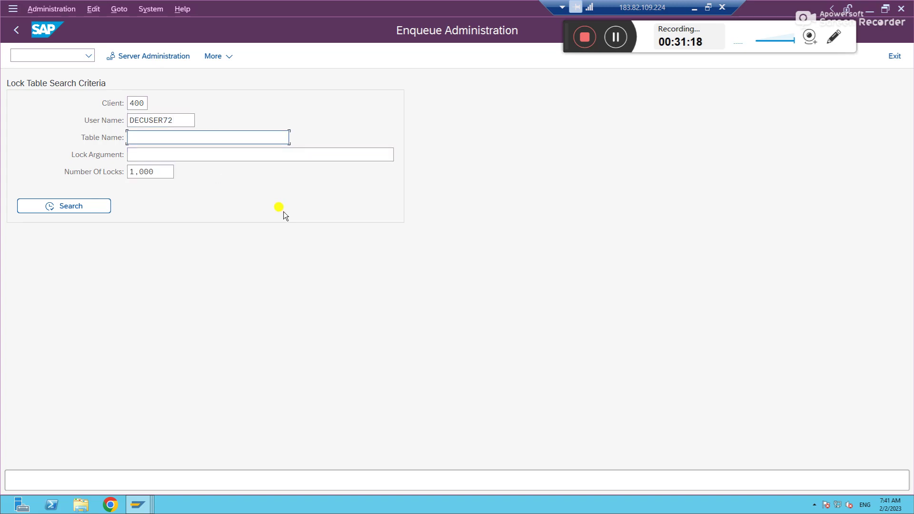
{"action": "left_click", "coordinate": [181, 122]}
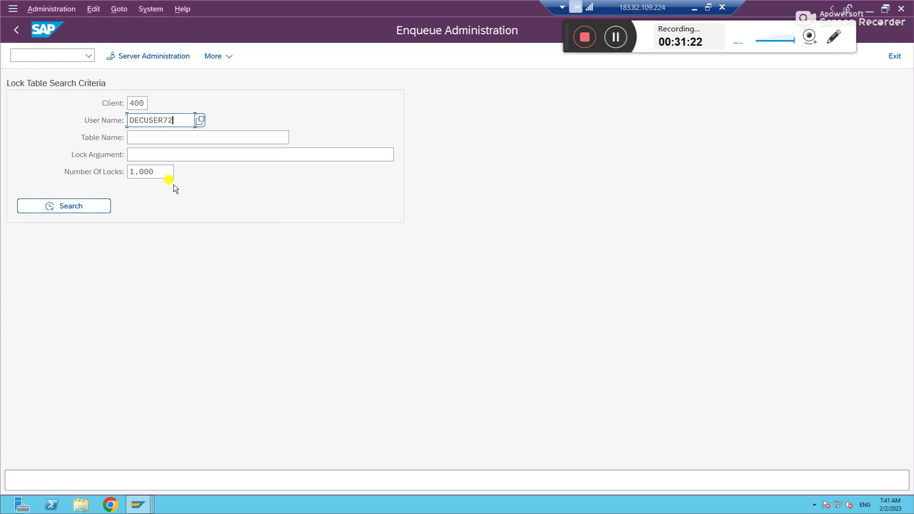
{"action": "left_click", "coordinate": [71, 207]}
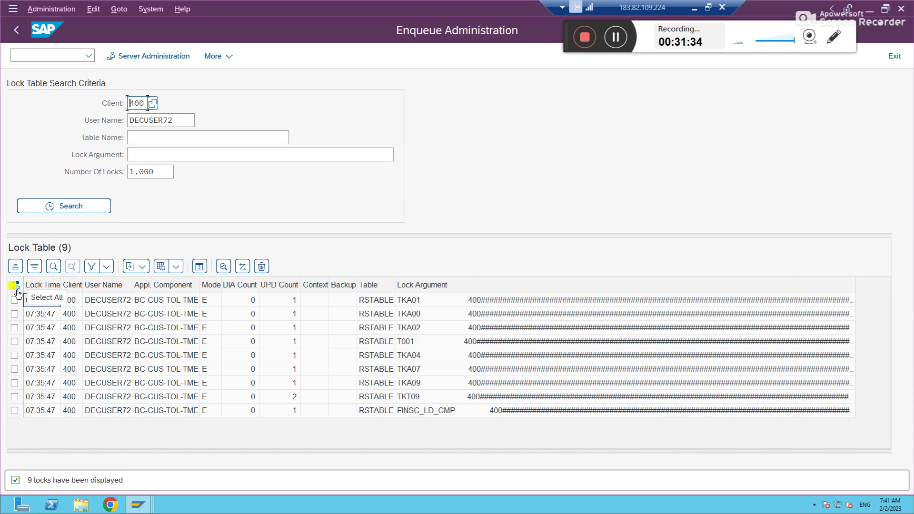
Step: Select and delete all nine of that user's locks, leaving the lock table empty
{"action": "left_click", "coordinate": [16, 286]}
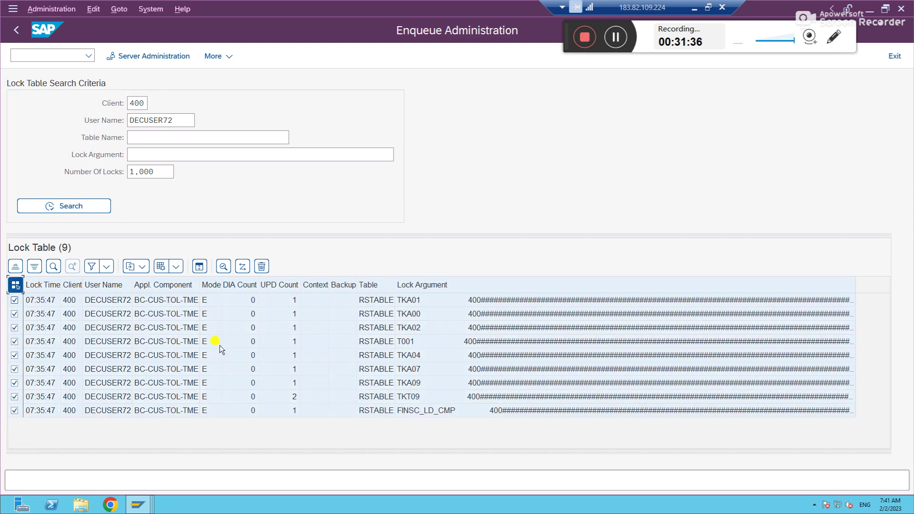
{"action": "left_click", "coordinate": [261, 266]}
{"action": "left_click", "coordinate": [224, 312]}
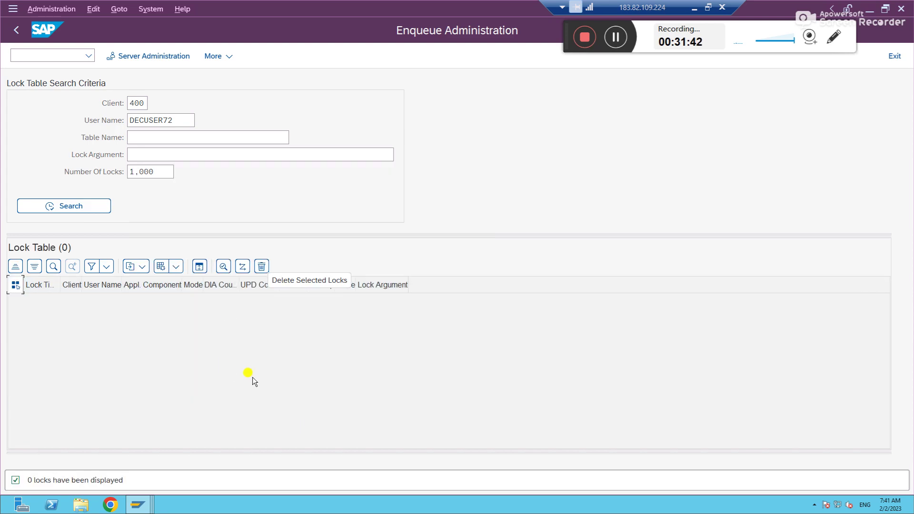
{"action": "key", "text": "alt+Tab"}
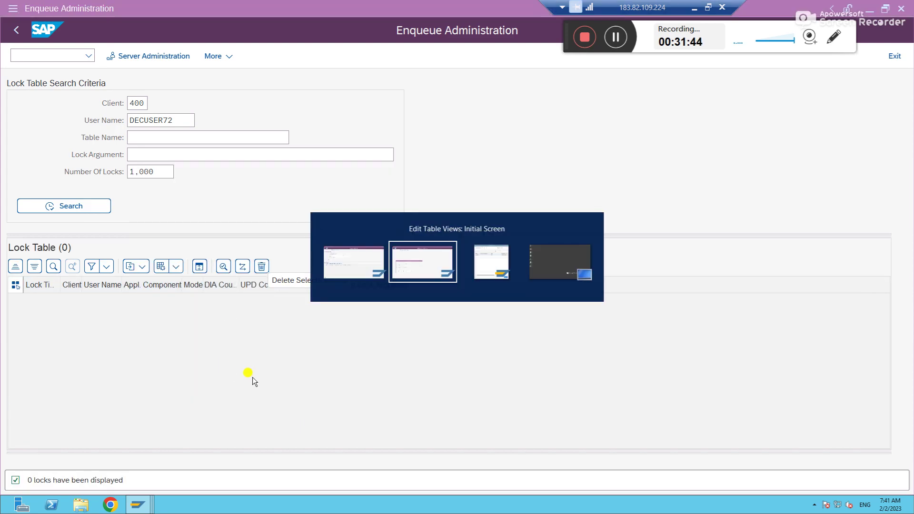
Step: Decline the Locked Data prompt and reopen Assign Company Code to Chart of Accounts in change mode
{"action": "left_click", "coordinate": [213, 381]}
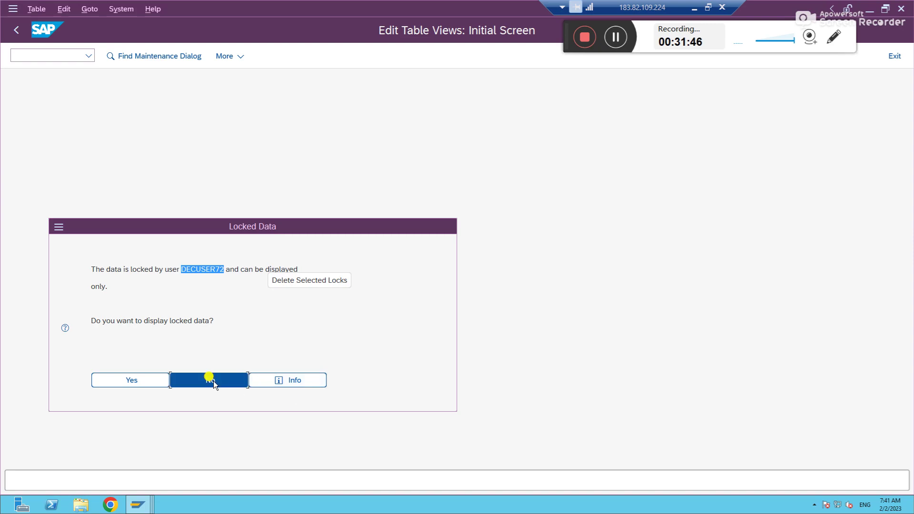
{"action": "left_click", "coordinate": [103, 332]}
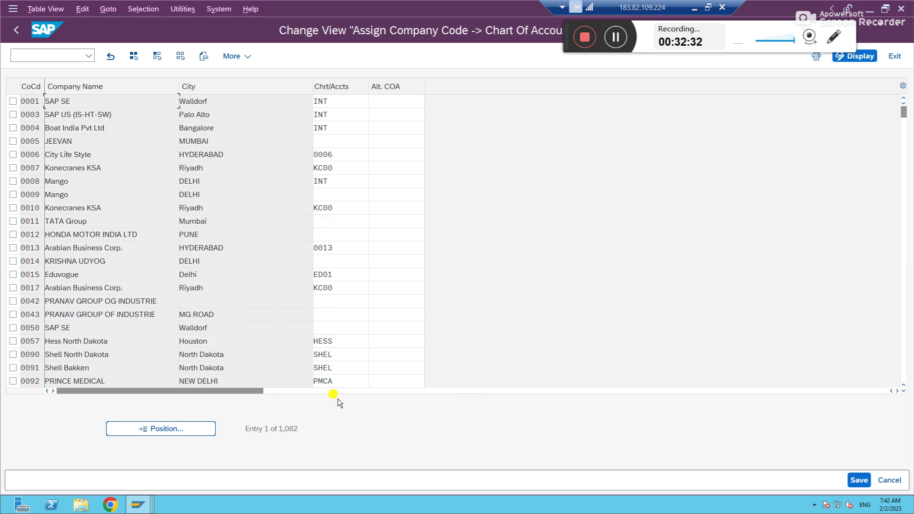
Step: Assign chart of accounts GOCA to company code IN90
{"action": "left_click", "coordinate": [190, 430]}
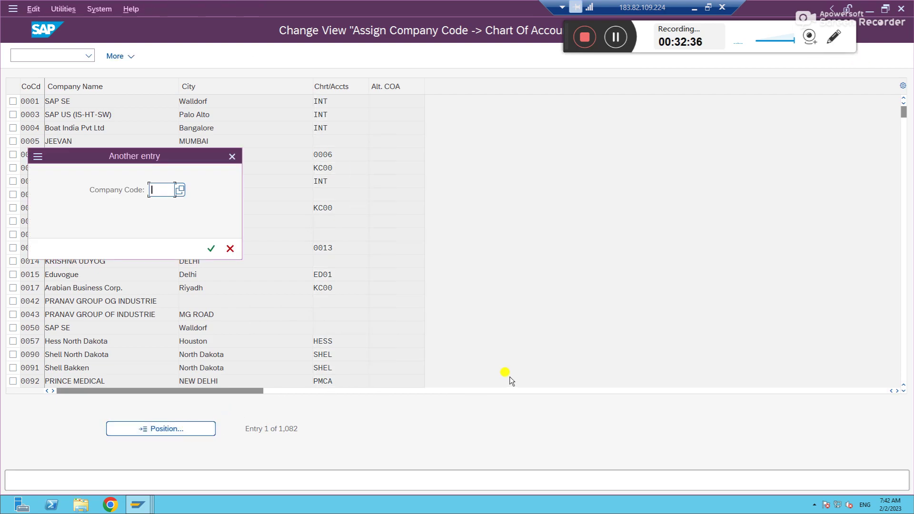
{"action": "type", "text": "IN90"}
{"action": "key", "text": "Return"}
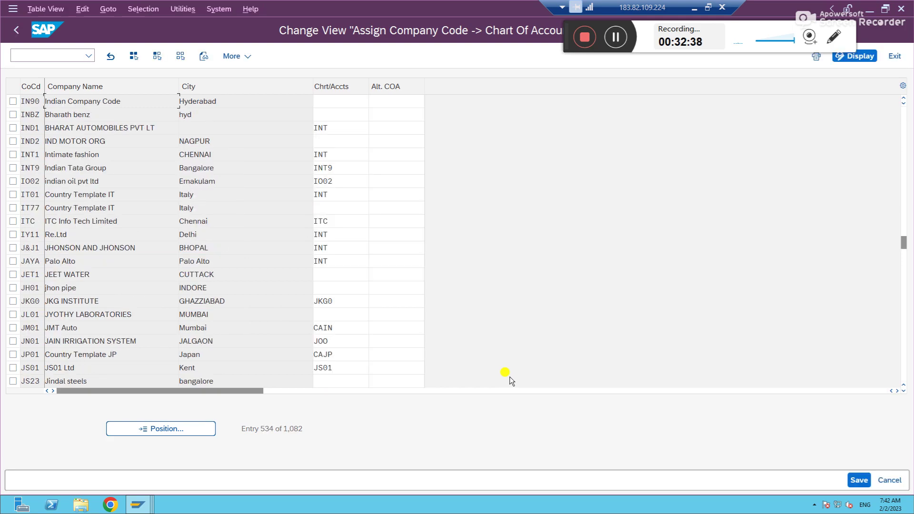
{"action": "left_click", "coordinate": [327, 99]}
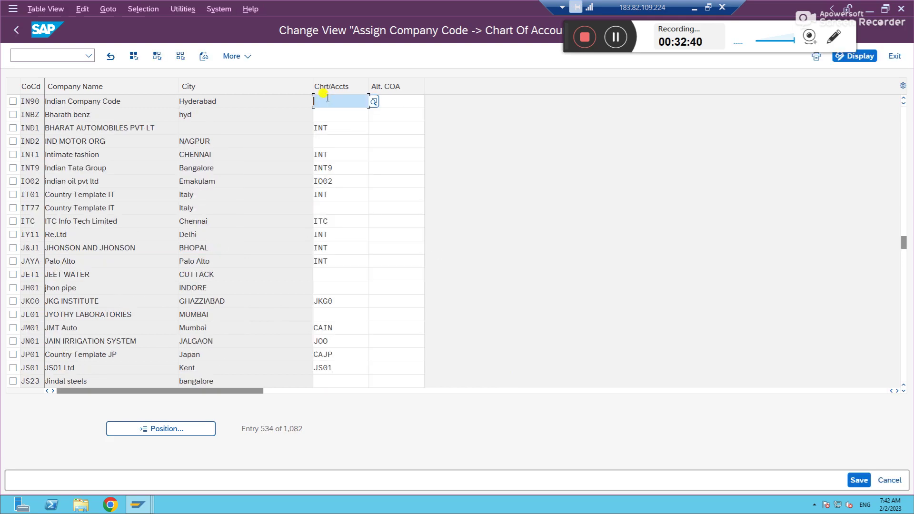
{"action": "type", "text": "G"}
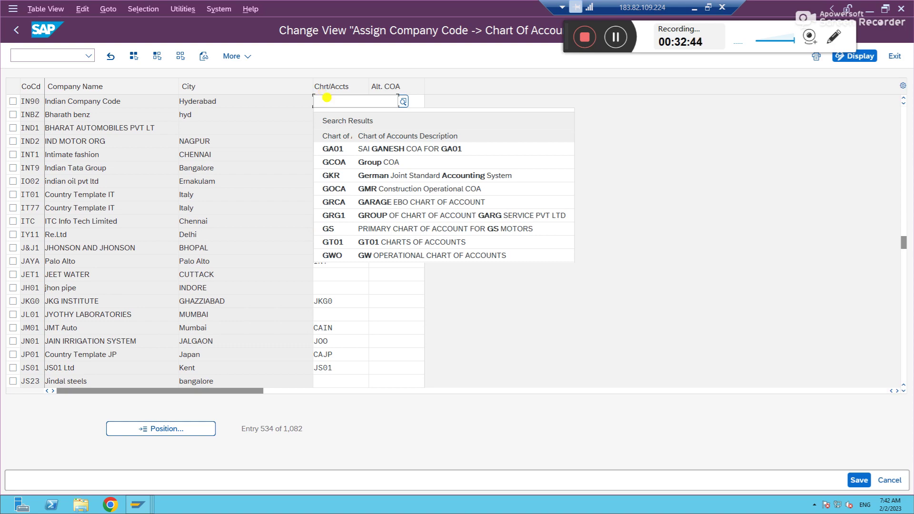
{"action": "type", "text": "O"}
{"action": "left_click", "coordinate": [341, 149]}
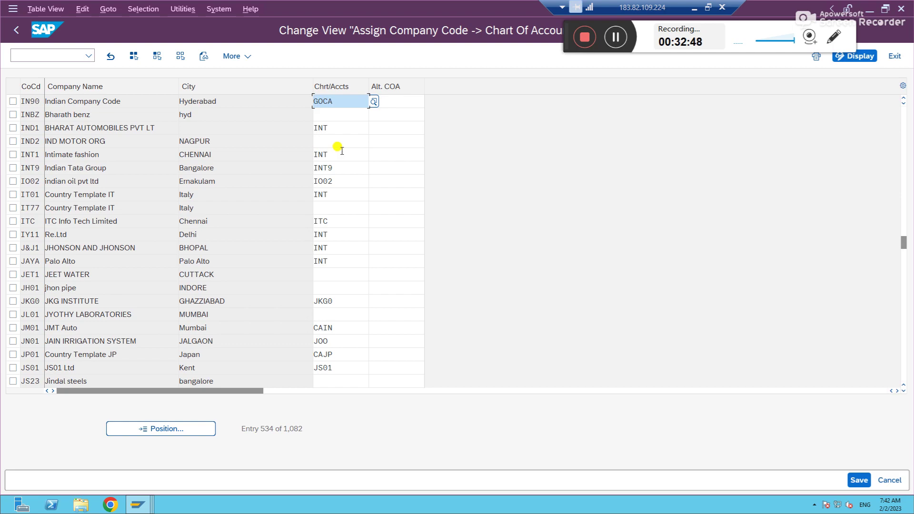
Step: Assign GOCA to company code US90 and save the changes under a customizing request
{"action": "left_click", "coordinate": [183, 425]}
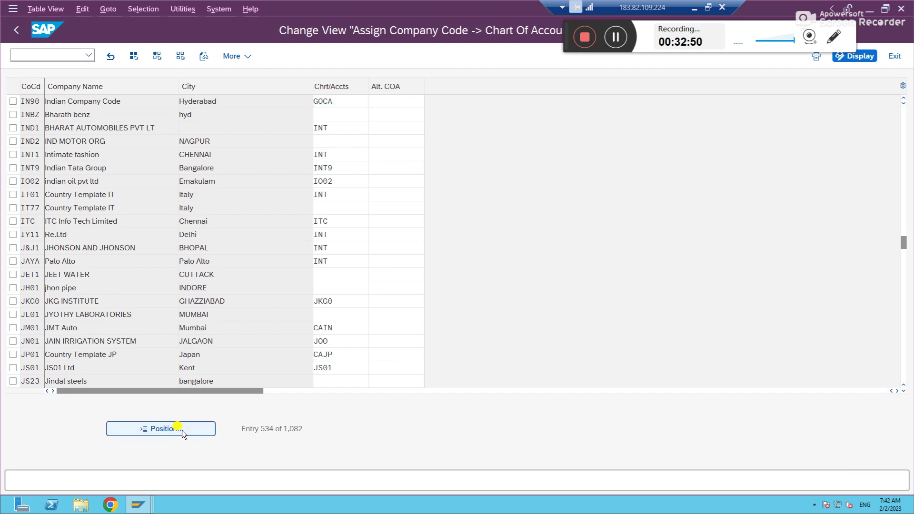
{"action": "type", "text": "us90"}
{"action": "key", "text": "Return"}
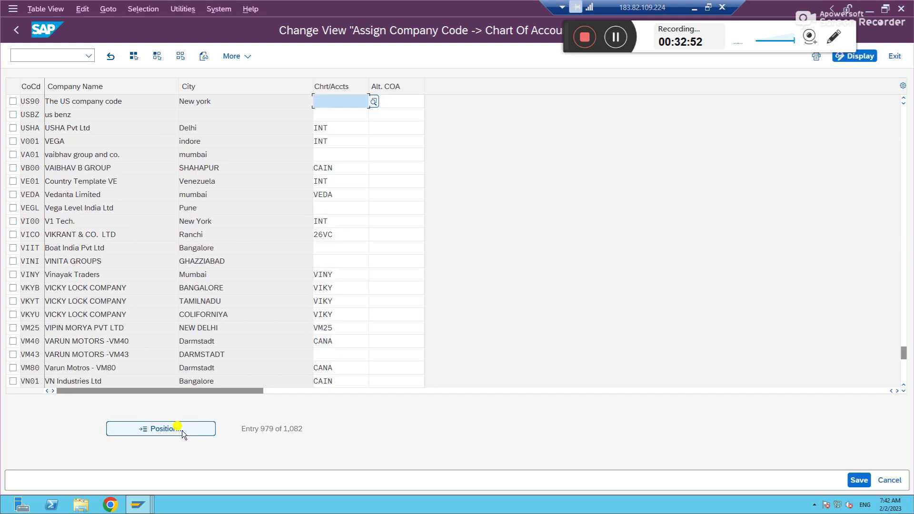
{"action": "left_click", "coordinate": [323, 104]}
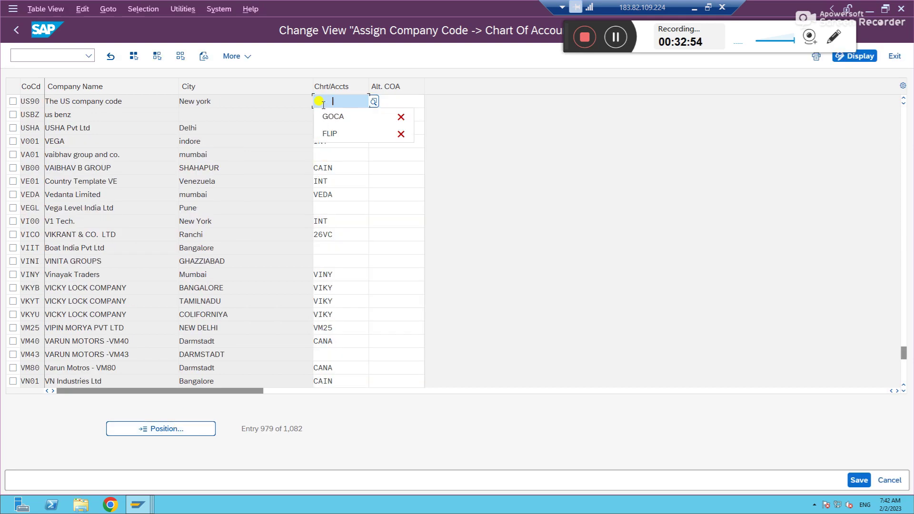
{"action": "key", "text": "Down"}
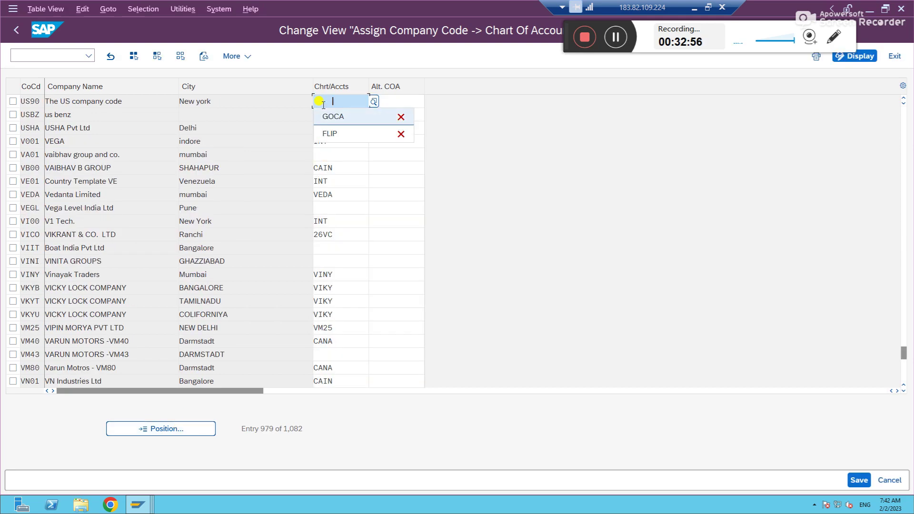
{"action": "key", "text": "Return"}
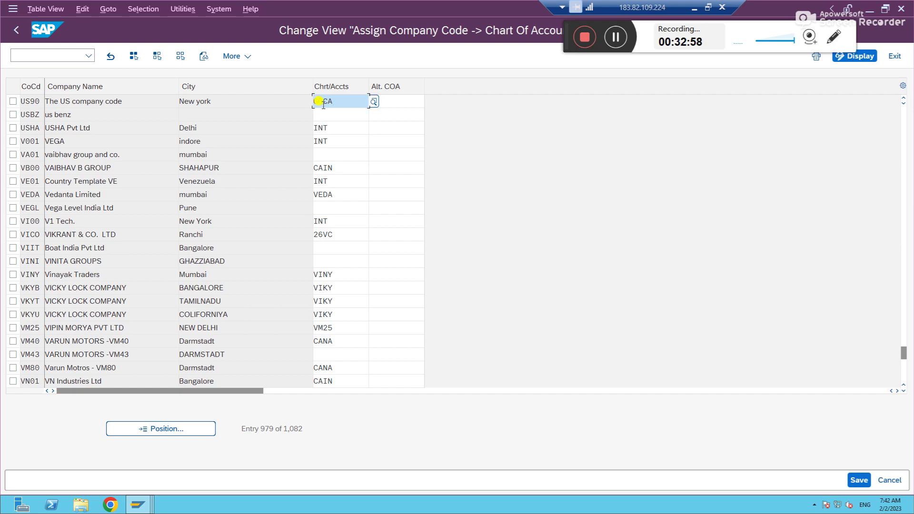
{"action": "left_click", "coordinate": [859, 480]}
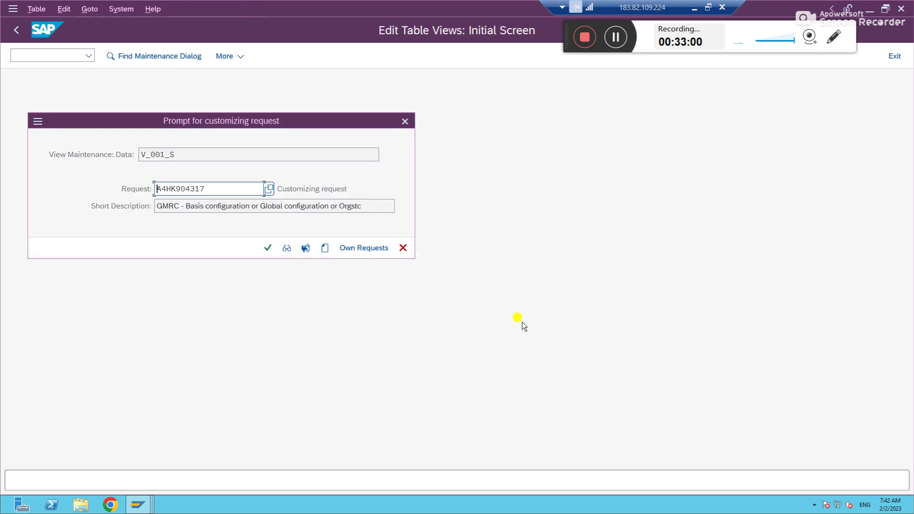
{"action": "left_click", "coordinate": [265, 248]}
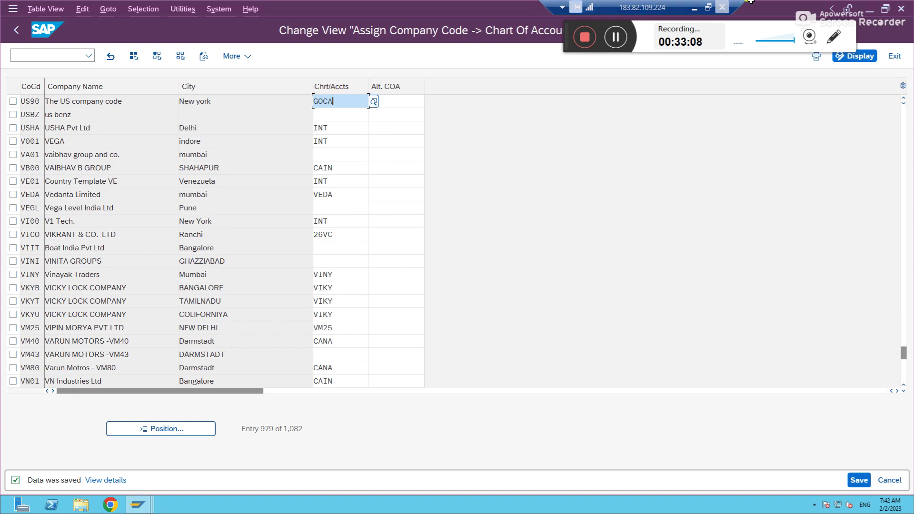
{"action": "left_click", "coordinate": [694, 8]}
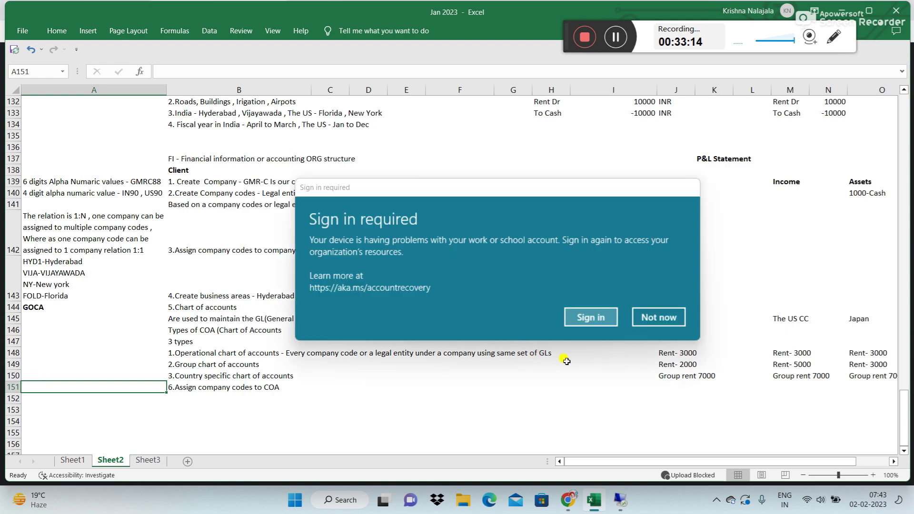
Step: Write in A151 that one COA serves many company codes (1:N) and company code to operational COA is 1:1
{"action": "left_click", "coordinate": [643, 318]}
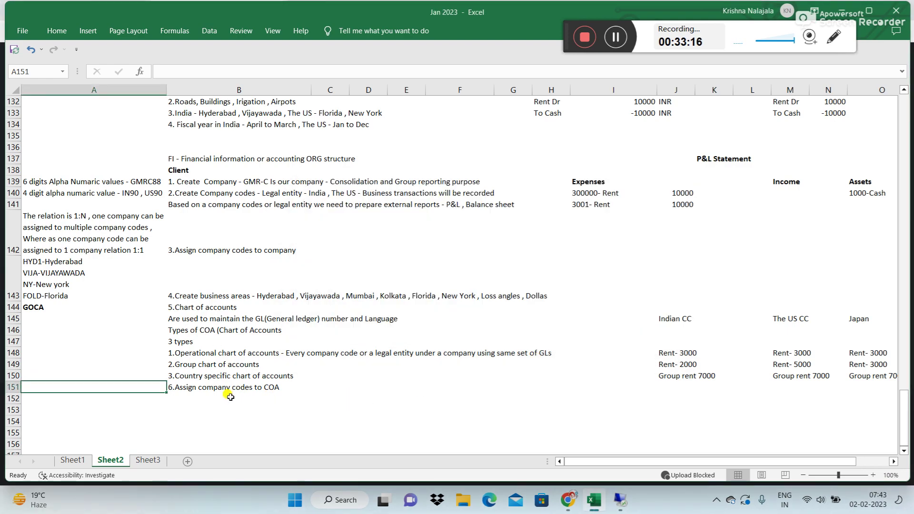
{"action": "type", "text": "1 COA "}
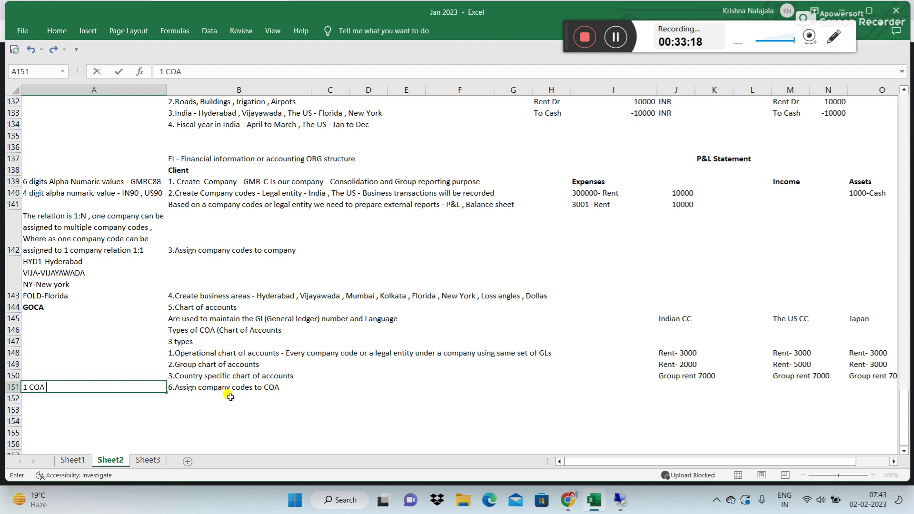
{"action": "type", "text": "can be assigned to mu"}
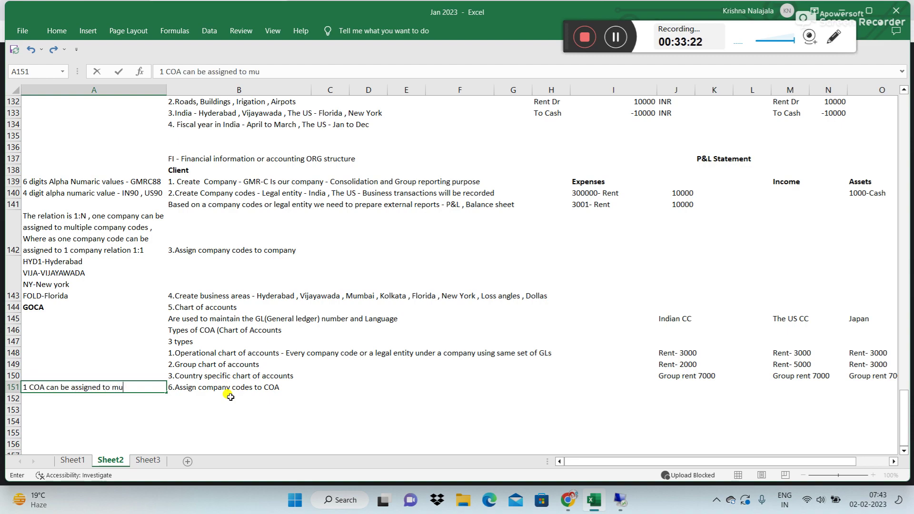
{"action": "type", "text": "ltiple com"}
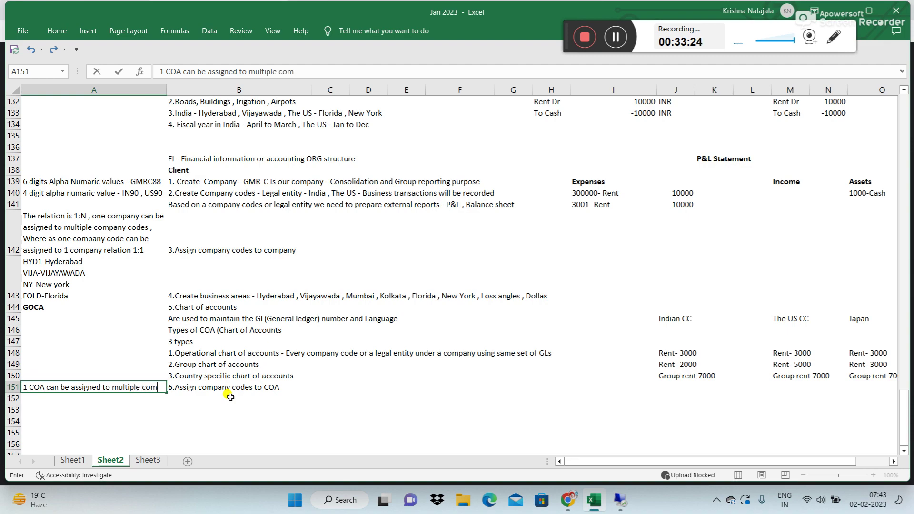
{"action": "type", "text": "pany cod"}
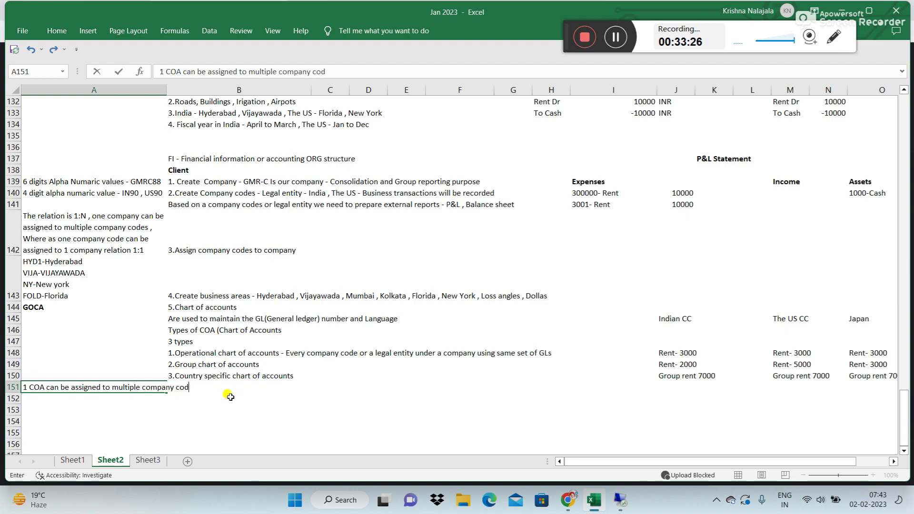
{"action": "type", "text": "es relation 1:"}
{"action": "type", "text": "N , 1 company "}
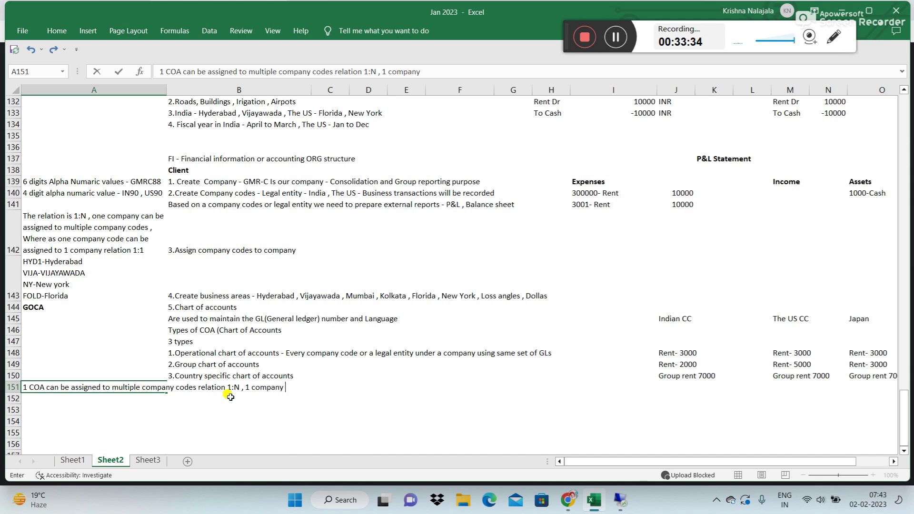
{"action": "type", "text": "code"}
{"action": "key", "text": "BackSpace"}
{"action": "type", "text": "can be assigned to "}
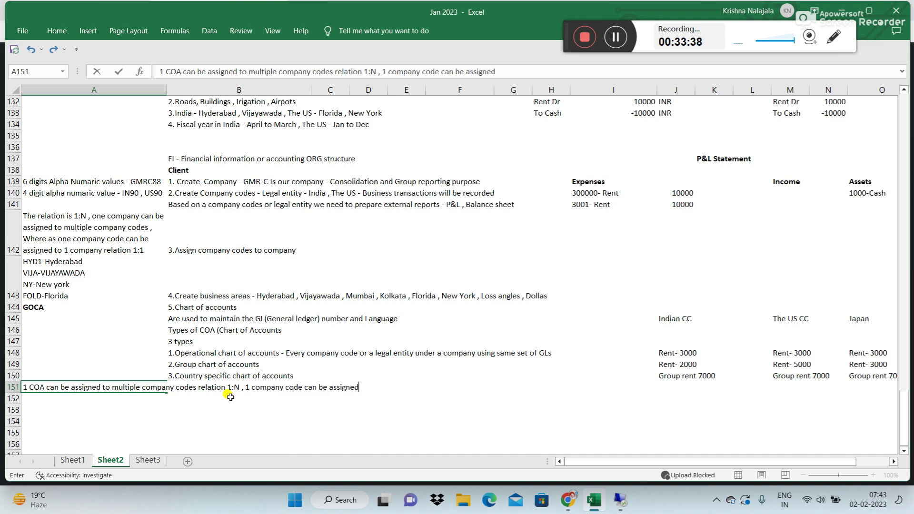
{"action": "type", "text": "1 oper"}
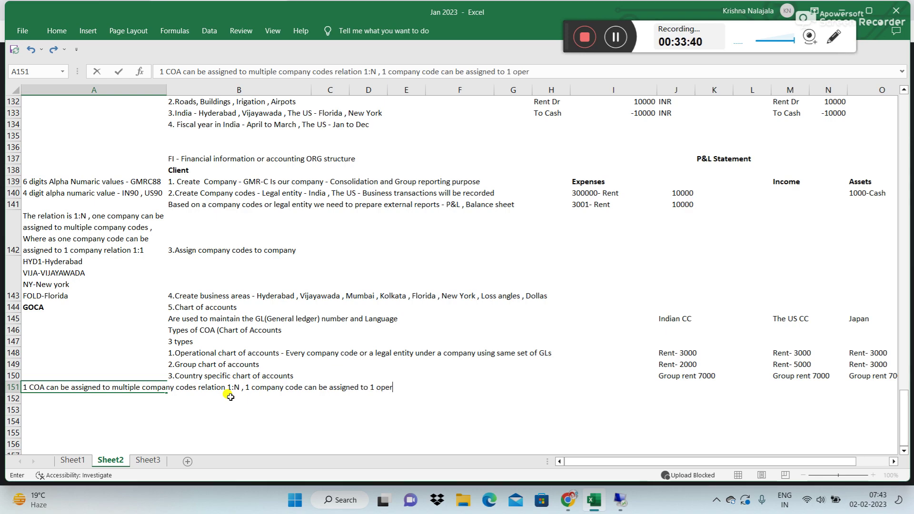
{"action": "type", "text": "ation COA relation i"}
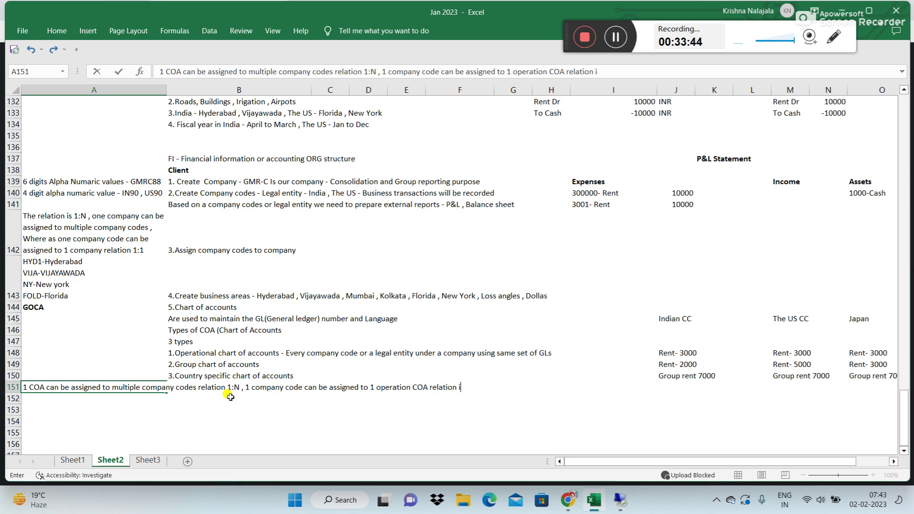
{"action": "type", "text": "s 1:1"}
{"action": "key", "text": "Return"}
Step: Apply Wrap Text to the note in cell A151
{"action": "key", "text": "Up"}
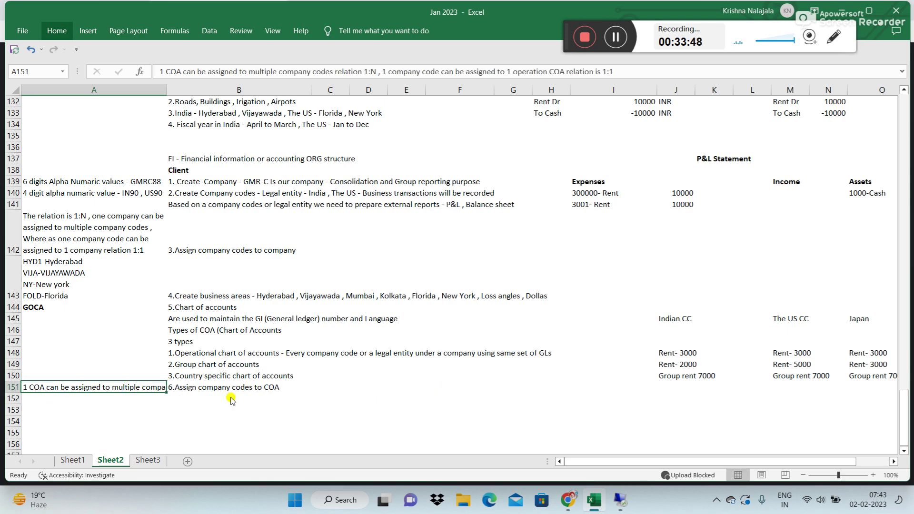
{"action": "key", "text": "alt+h"}
{"action": "key", "text": "e"}
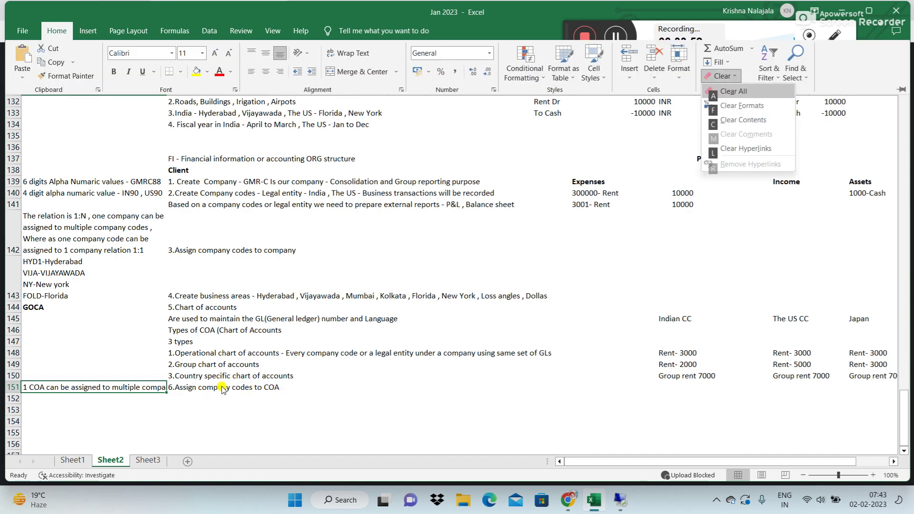
{"action": "key", "text": "Escape"}
{"action": "key", "text": "Escape"}
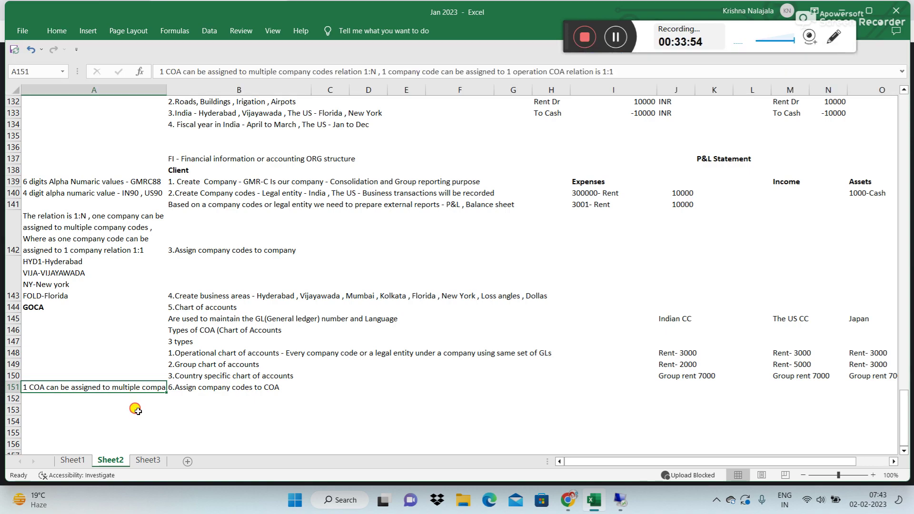
{"action": "key", "text": "alt+h"}
{"action": "key", "text": "w"}
Step: Inspect the US90 GOCA and VINY chart-of-accounts entries, then return to the Display IMG tree
{"action": "left_click", "coordinate": [620, 501]}
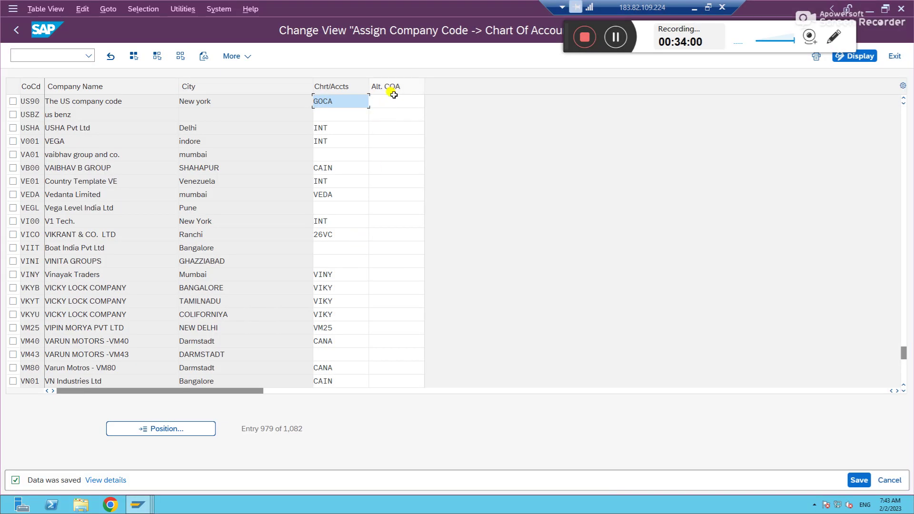
{"action": "left_click", "coordinate": [388, 97]}
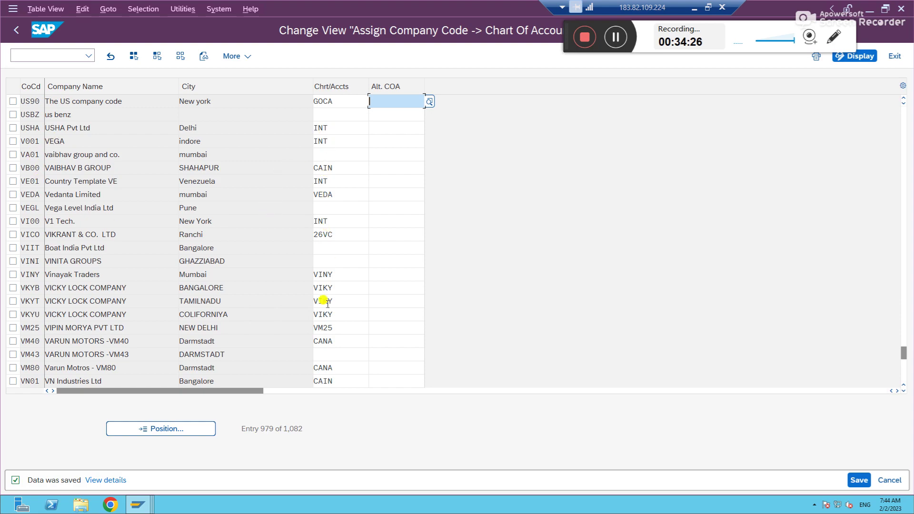
{"action": "left_click", "coordinate": [333, 272]}
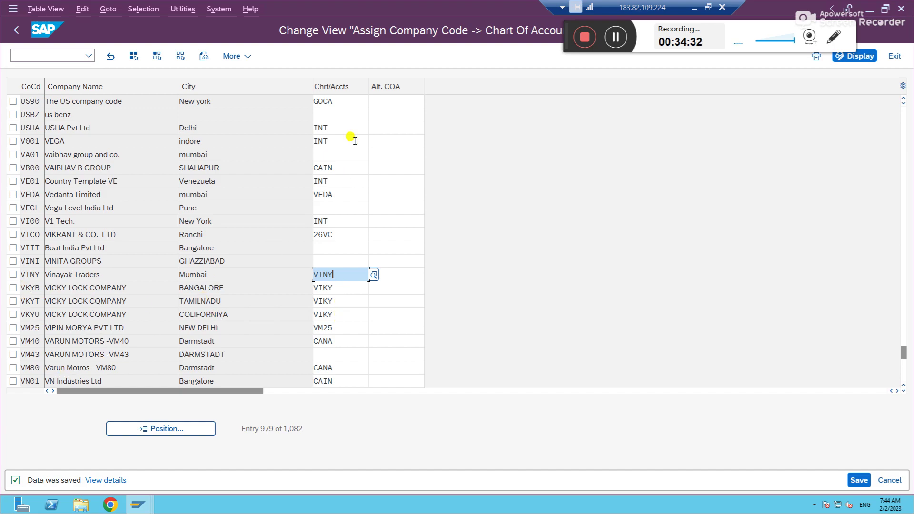
{"action": "left_click", "coordinate": [349, 100]}
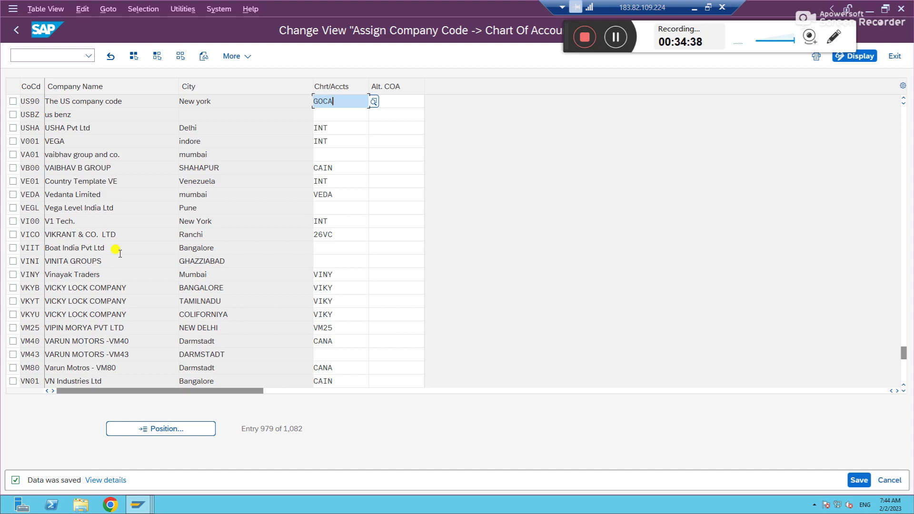
{"action": "left_click", "coordinate": [16, 30]}
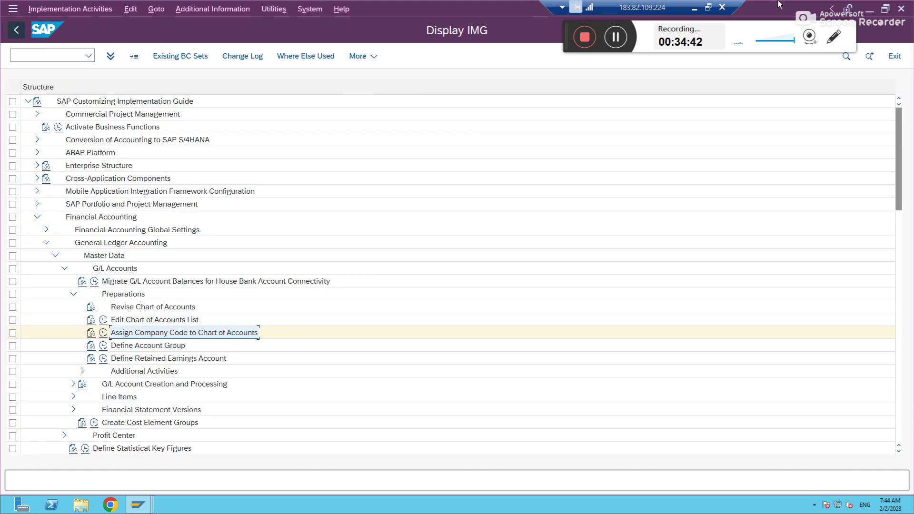
Step: Enter '7.Define Account Groups' in B152 and make it bold
{"action": "left_click", "coordinate": [693, 10]}
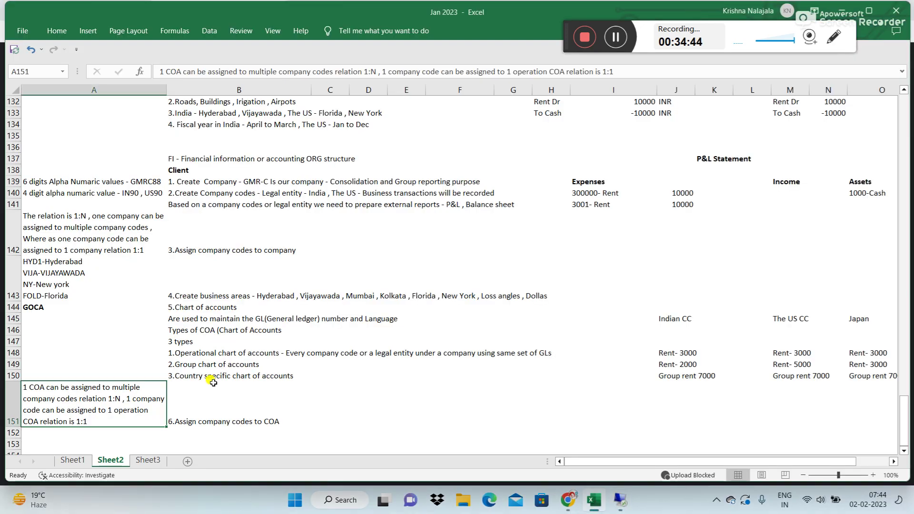
{"action": "left_click", "coordinate": [196, 432]}
{"action": "key", "text": "Down"}
{"action": "key", "text": "Down"}
{"action": "key", "text": "Down"}
{"action": "key", "text": "Down"}
{"action": "key", "text": "Down"}
{"action": "key", "text": "Down"}
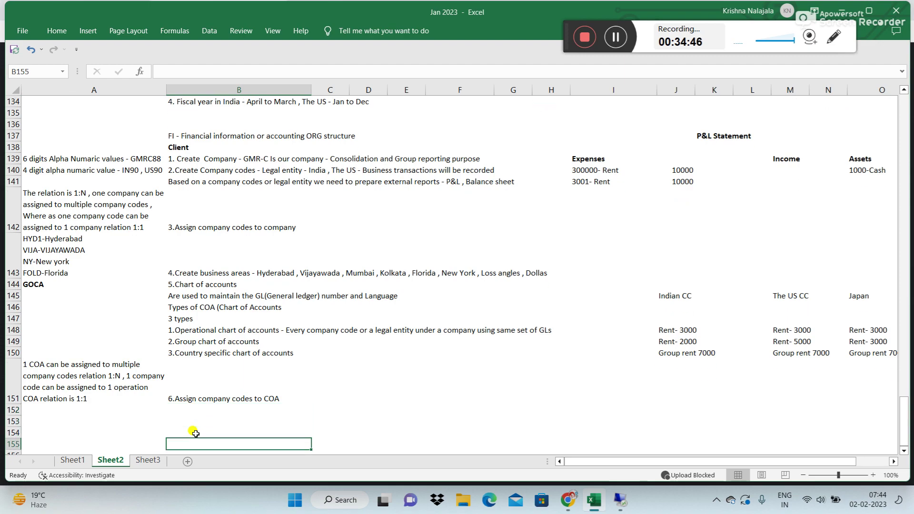
{"action": "left_click", "coordinate": [172, 374]}
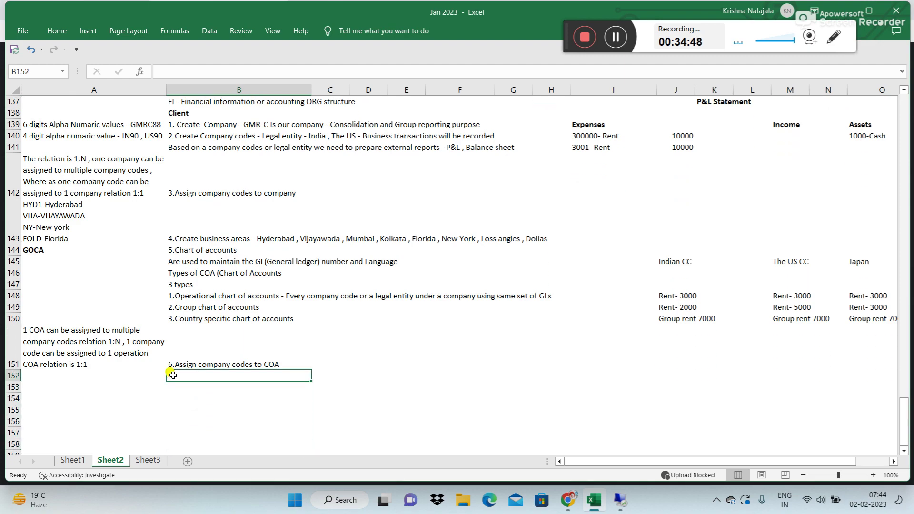
{"action": "type", "text": "7.Define"}
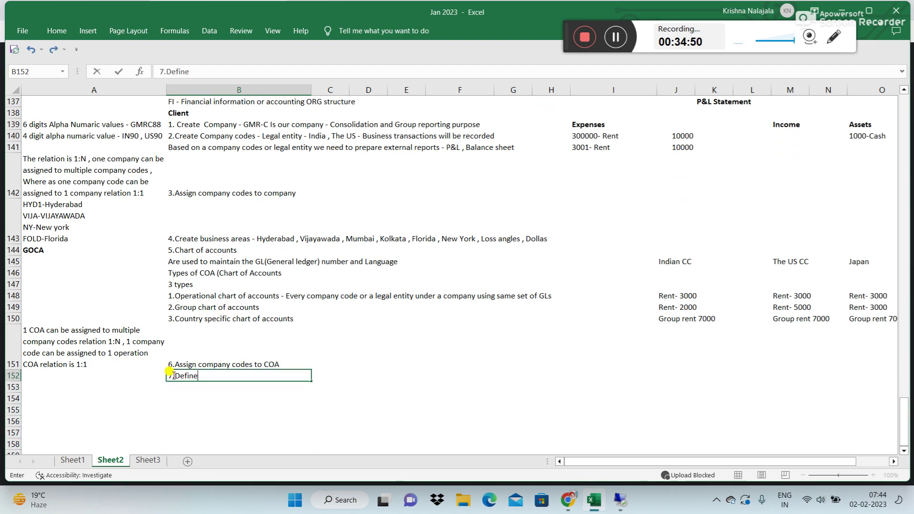
{"action": "type", "text": " Account Groups"}
{"action": "key", "text": "Return"}
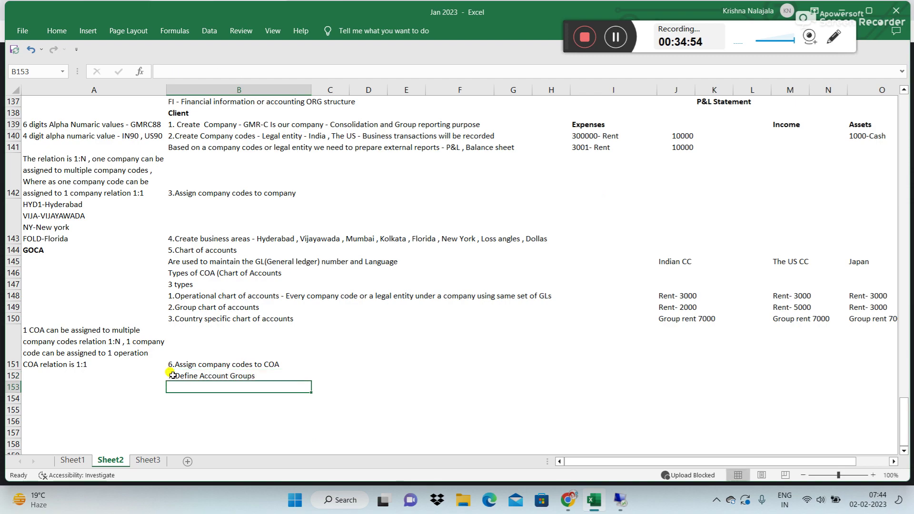
{"action": "left_click", "coordinate": [171, 375]}
{"action": "key", "text": "ctrl+b"}
{"action": "key", "text": "Down"}
{"action": "key", "text": "Down"}
{"action": "key", "text": "Down"}
{"action": "key", "text": "Down"}
{"action": "key", "text": "Down"}
{"action": "key", "text": "Down"}
{"action": "key", "text": "Down"}
{"action": "key", "text": "Down"}
{"action": "key", "text": "Down"}
{"action": "key", "text": "Down"}
{"action": "key", "text": "Down"}
{"action": "key", "text": "Down"}
{"action": "key", "text": "Down"}
{"action": "key", "text": "Down"}
{"action": "key", "text": "Down"}
{"action": "key", "text": "Down"}
{"action": "key", "text": "Down"}
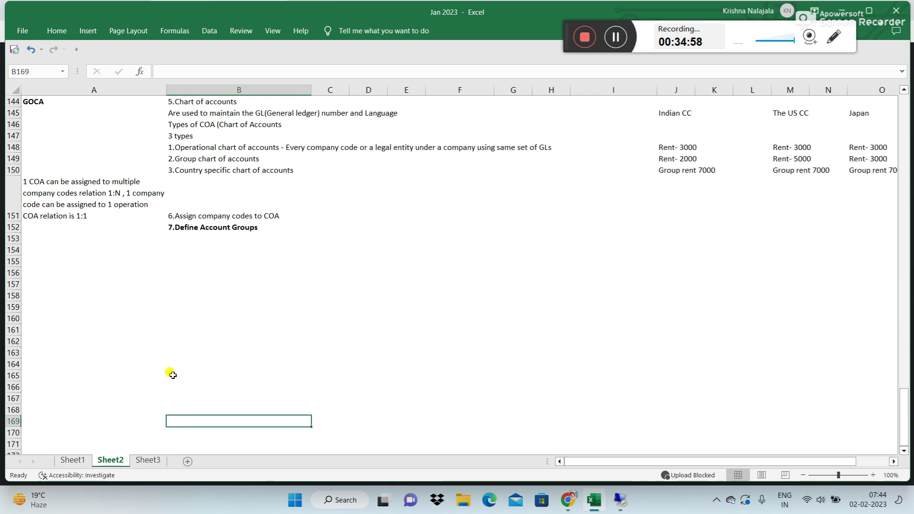
Step: Locate and copy the P&L and Balance sheet heading rows, then cancel that copy
{"action": "left_click", "coordinate": [239, 260]}
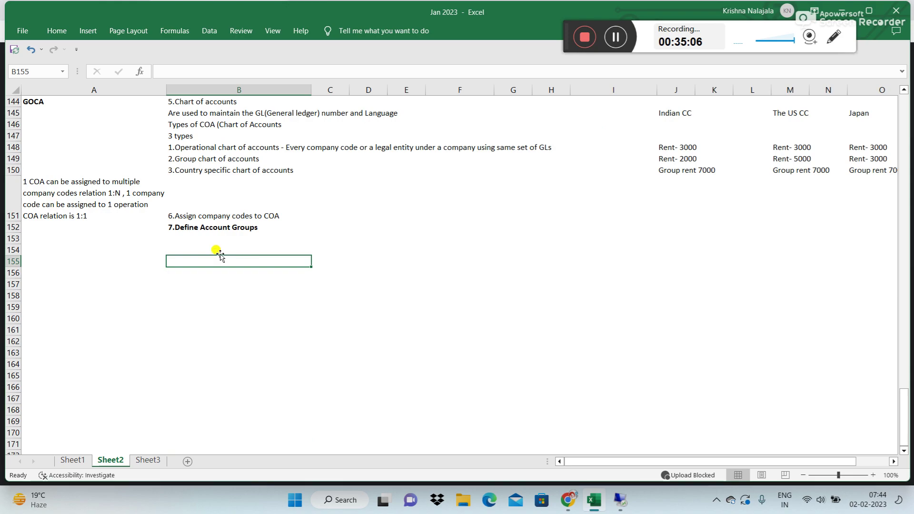
{"action": "left_click", "coordinate": [202, 249]}
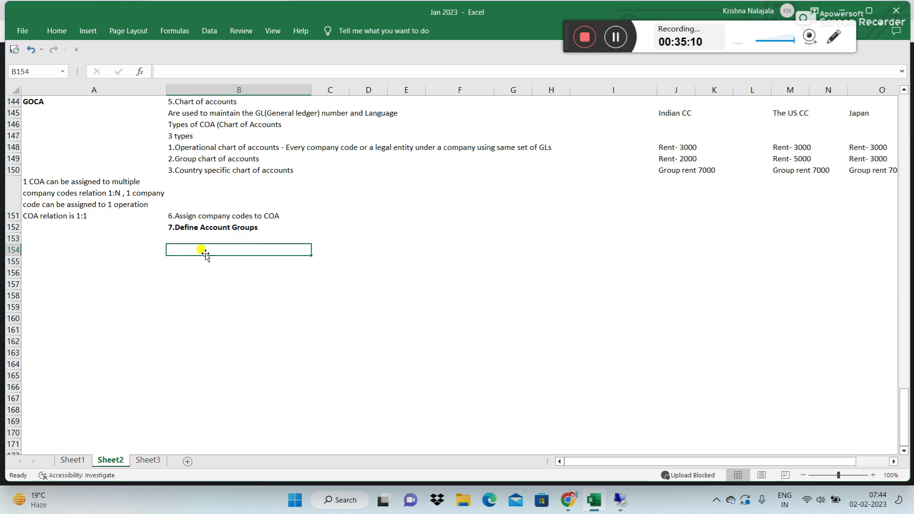
{"action": "key", "text": "Right"}
{"action": "key", "text": "Right"}
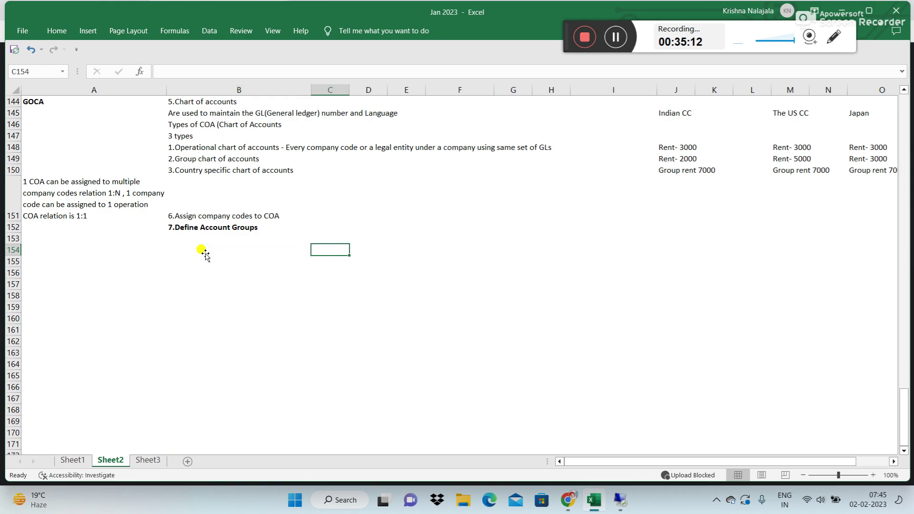
{"action": "key", "text": "Up"}
{"action": "key", "text": "Up"}
{"action": "key", "text": "Up"}
{"action": "key", "text": "Up"}
{"action": "key", "text": "Up"}
{"action": "key", "text": "Up"}
{"action": "key", "text": "Up"}
{"action": "key", "text": "Up"}
{"action": "key", "text": "Up"}
{"action": "key", "text": "Up"}
{"action": "key", "text": "Up"}
{"action": "key", "text": "Up"}
{"action": "key", "text": "Up"}
{"action": "key", "text": "Up"}
{"action": "key", "text": "Up"}
{"action": "key", "text": "Up"}
{"action": "key", "text": "Up"}
{"action": "key", "text": "Up"}
{"action": "key", "text": "Up"}
{"action": "key", "text": "Up"}
{"action": "key", "text": "Up"}
{"action": "key", "text": "Right"}
{"action": "key", "text": "Right"}
{"action": "key", "text": "Right"}
{"action": "key", "text": "Right"}
{"action": "key", "text": "Up"}
{"action": "key", "text": "Up"}
{"action": "key", "text": "Up"}
{"action": "key", "text": "Up"}
{"action": "key", "text": "Right"}
{"action": "key", "text": "Right"}
{"action": "key", "text": "Right"}
{"action": "key", "text": "Right"}
{"action": "key", "text": "Right"}
{"action": "key", "text": "Right"}
{"action": "key", "text": "Right"}
{"action": "key", "text": "Right"}
{"action": "key", "text": "Right"}
{"action": "key", "text": "Right"}
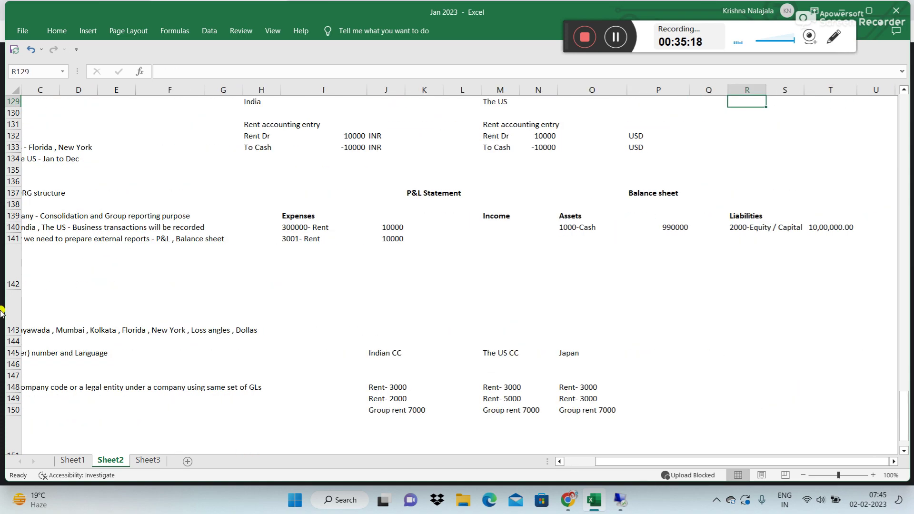
{"action": "left_click_drag", "start_coordinate": [291, 189], "coordinate": [757, 215]}
{"action": "key", "text": "ctrl+c"}
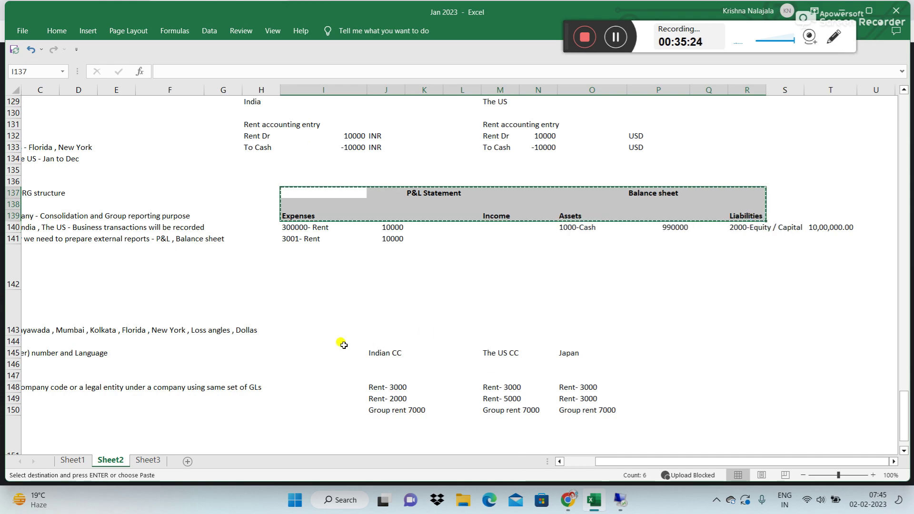
{"action": "left_click", "coordinate": [214, 365]}
{"action": "key", "text": "Escape"}
{"action": "key", "text": "Left"}
{"action": "key", "text": "Left"}
{"action": "key", "text": "Left"}
{"action": "key", "text": "Left"}
{"action": "key", "text": "Left"}
{"action": "key", "text": "Left"}
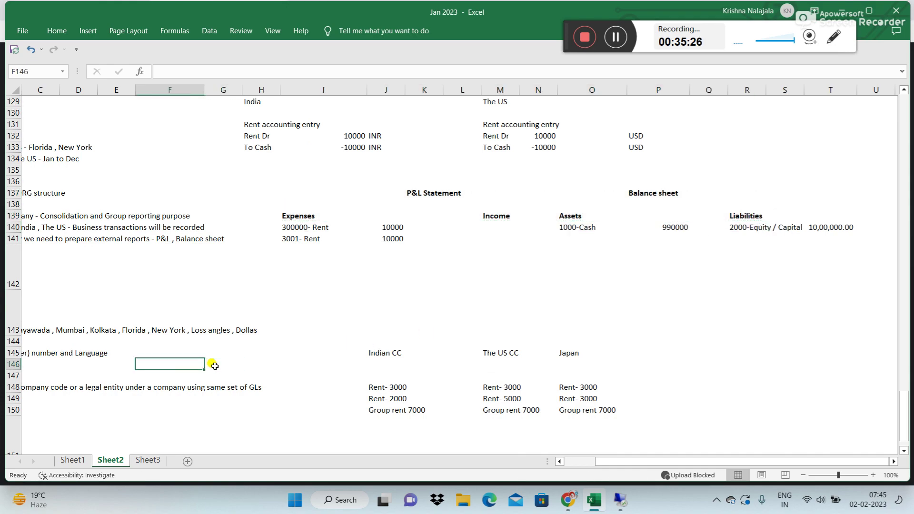
{"action": "key", "text": "Down"}
{"action": "key", "text": "Down"}
{"action": "key", "text": "Down"}
{"action": "key", "text": "Down"}
{"action": "key", "text": "Down"}
{"action": "key", "text": "Down"}
{"action": "key", "text": "Down"}
{"action": "key", "text": "Down"}
{"action": "key", "text": "Down"}
{"action": "key", "text": "Down"}
{"action": "key", "text": "Down"}
{"action": "key", "text": "Down"}
{"action": "key", "text": "Down"}
{"action": "key", "text": "Down"}
{"action": "key", "text": "Down"}
{"action": "key", "text": "Down"}
{"action": "key", "text": "Down"}
{"action": "key", "text": "Down"}
{"action": "key", "text": "Down"}
{"action": "key", "text": "Down"}
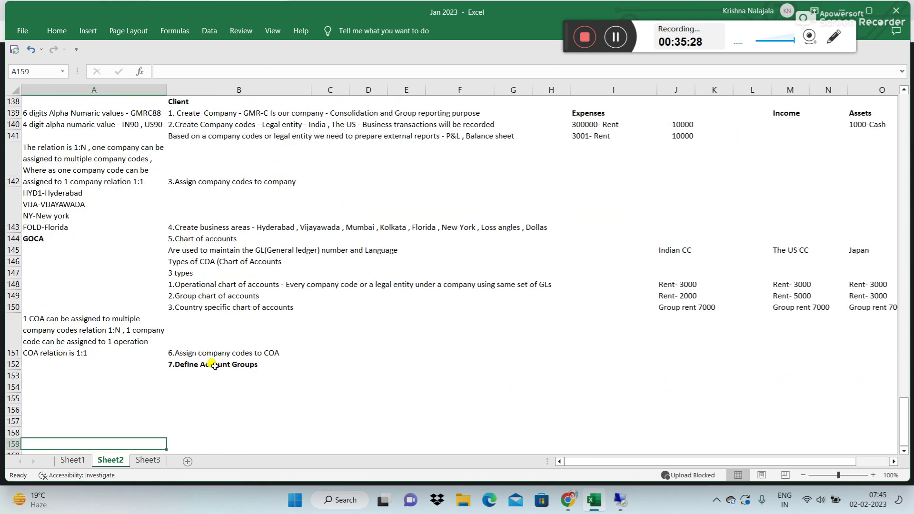
Step: Recopy the P&L Statement and Balance sheet heading block and paste it at B154
{"action": "left_click", "coordinate": [206, 290]}
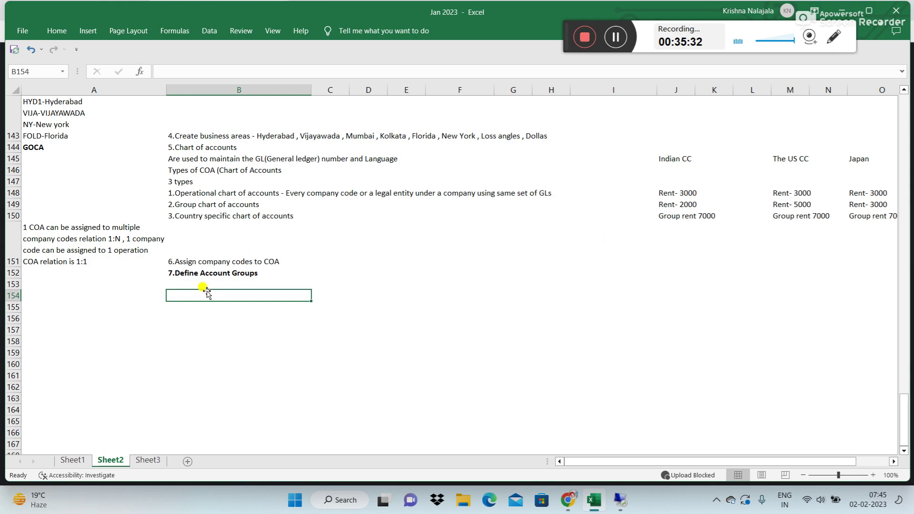
{"action": "key", "text": "Right"}
{"action": "key", "text": "Up"}
{"action": "key", "text": "Up"}
{"action": "key", "text": "Up"}
{"action": "key", "text": "Up"}
{"action": "key", "text": "Up"}
{"action": "key", "text": "Up"}
{"action": "key", "text": "Up"}
{"action": "key", "text": "Up"}
{"action": "key", "text": "Up"}
{"action": "key", "text": "Up"}
{"action": "key", "text": "Up"}
{"action": "key", "text": "Up"}
{"action": "key", "text": "Up"}
{"action": "key", "text": "Up"}
{"action": "key", "text": "Up"}
{"action": "key", "text": "Up"}
{"action": "key", "text": "Up"}
{"action": "key", "text": "Up"}
{"action": "key", "text": "Up"}
{"action": "key", "text": "Up"}
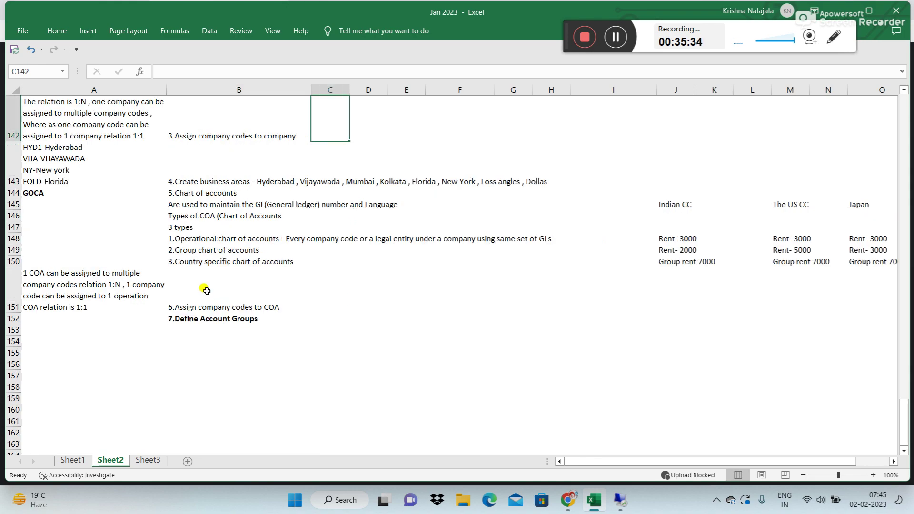
{"action": "key", "text": "Right"}
{"action": "key", "text": "Right"}
{"action": "key", "text": "Right"}
{"action": "key", "text": "Right"}
{"action": "key", "text": "Right"}
{"action": "key", "text": "Down"}
{"action": "key", "text": "Down"}
{"action": "key", "text": "Down"}
{"action": "key", "text": "Down"}
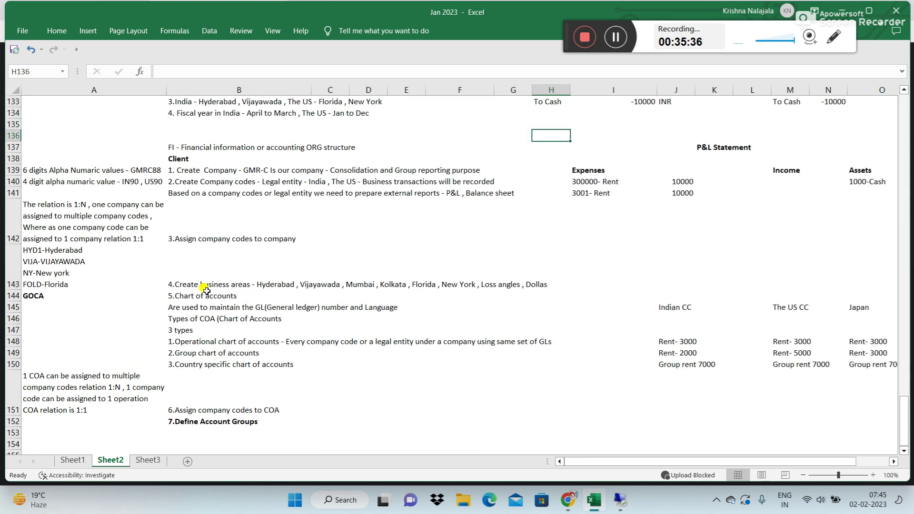
{"action": "key", "text": "Right"}
{"action": "key", "text": "shift+Down"}
{"action": "key", "text": "shift+Down"}
{"action": "key", "text": "shift+Right"}
{"action": "key", "text": "shift+Right"}
{"action": "key", "text": "shift+Right"}
{"action": "key", "text": "shift+Right"}
{"action": "key", "text": "shift+Right"}
{"action": "key", "text": "shift+Right"}
{"action": "key", "text": "shift+Right"}
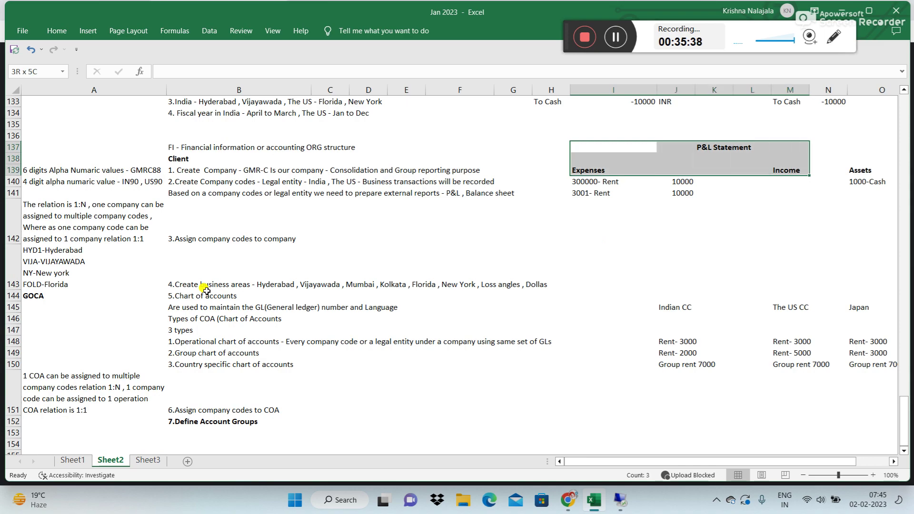
{"action": "key", "text": "shift+Right"}
{"action": "key", "text": "shift+Right"}
{"action": "key", "text": "ctrl+c"}
{"action": "key", "text": "Left"}
{"action": "key", "text": "Left"}
{"action": "key", "text": "Left"}
{"action": "key", "text": "Left"}
{"action": "key", "text": "Left"}
{"action": "key", "text": "Left"}
{"action": "key", "text": "Left"}
{"action": "key", "text": "Left"}
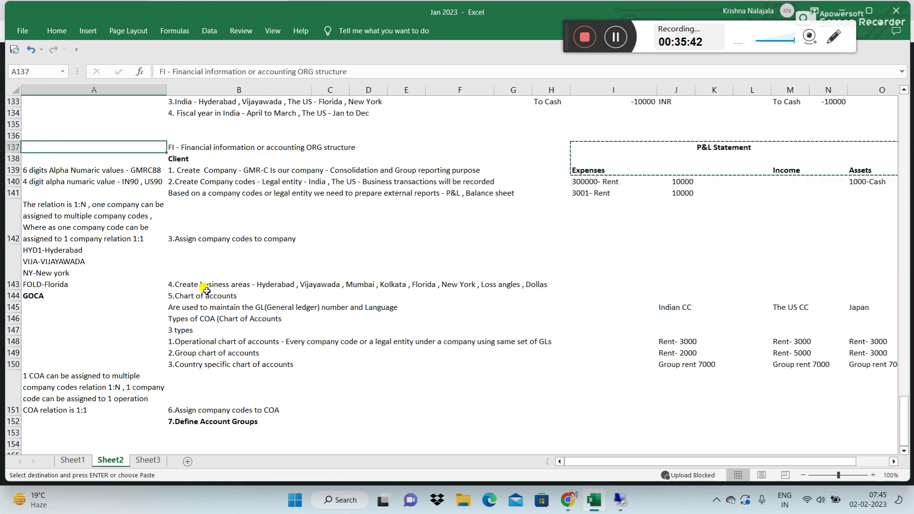
{"action": "key", "text": "Down"}
{"action": "key", "text": "Down"}
{"action": "key", "text": "Down"}
{"action": "key", "text": "Down"}
{"action": "key", "text": "Down"}
{"action": "key", "text": "Down"}
{"action": "key", "text": "Down"}
{"action": "key", "text": "Down"}
{"action": "key", "text": "Down"}
{"action": "key", "text": "Down"}
{"action": "key", "text": "Down"}
{"action": "key", "text": "Down"}
{"action": "key", "text": "Down"}
{"action": "key", "text": "Down"}
{"action": "key", "text": "Down"}
{"action": "key", "text": "Down"}
{"action": "key", "text": "Down"}
{"action": "key", "text": "Down"}
{"action": "key", "text": "Down"}
{"action": "key", "text": "Down"}
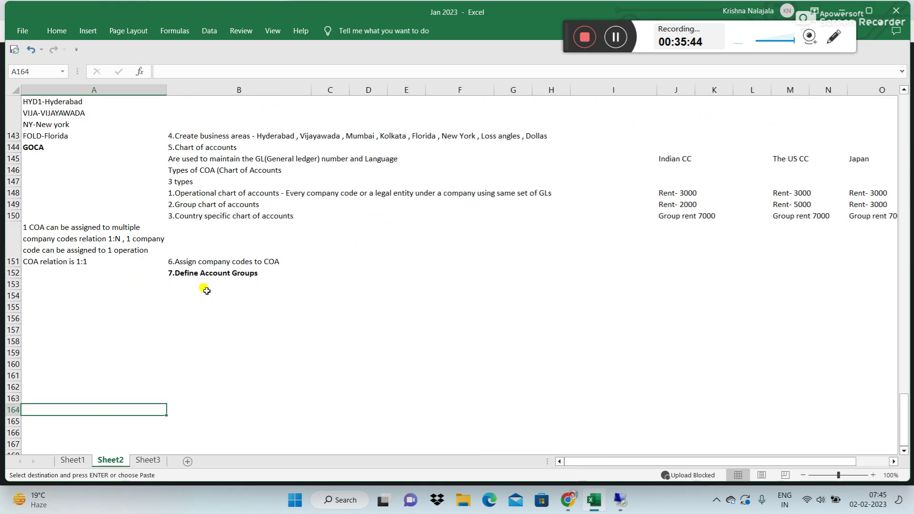
{"action": "left_click", "coordinate": [208, 291]}
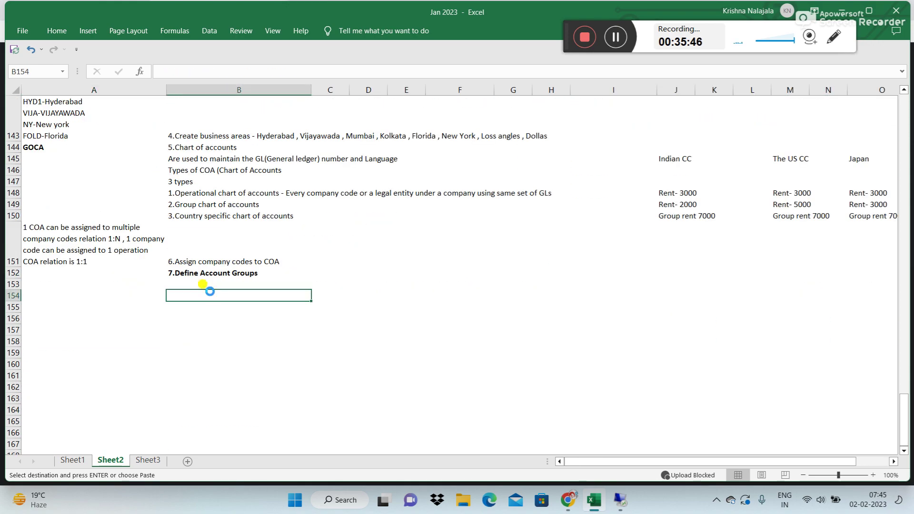
{"action": "key", "text": "ctrl+v"}
{"action": "left_click", "coordinate": [337, 349]}
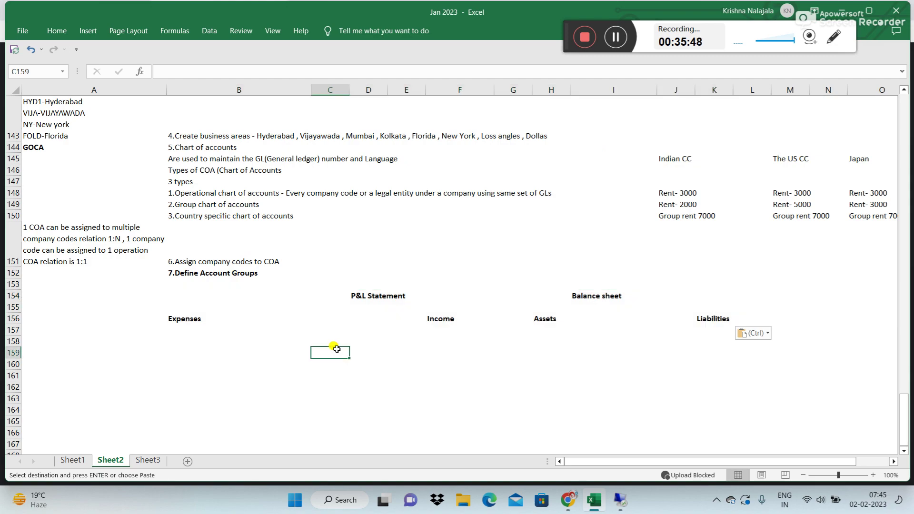
{"action": "key", "text": "Escape"}
Step: Review the pasted P&L Statement, Balance sheet, Expenses, Income, Assets and Liabilities headings
{"action": "left_click", "coordinate": [379, 292]}
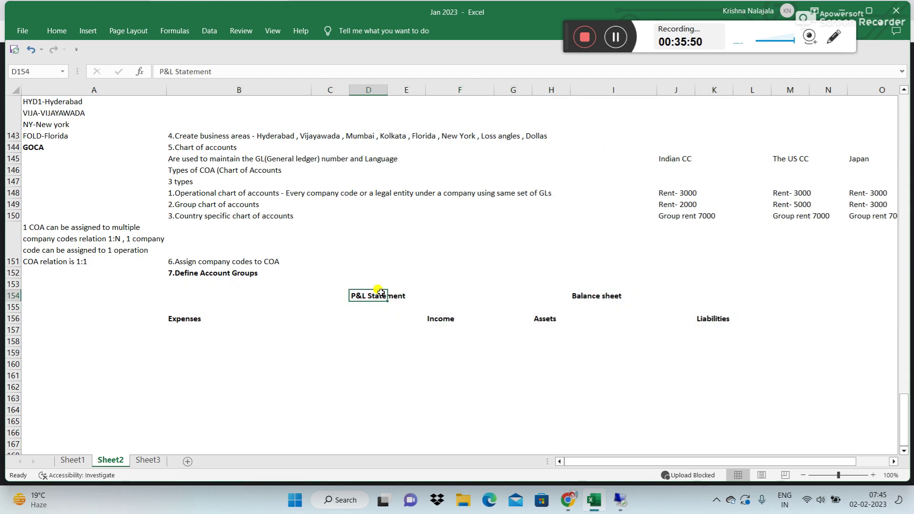
{"action": "left_click", "coordinate": [584, 296]}
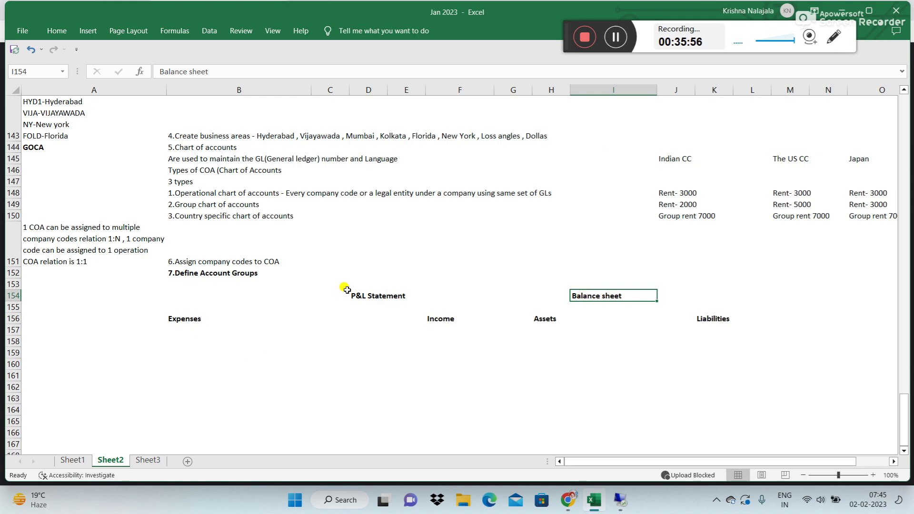
{"action": "left_click", "coordinate": [602, 304]}
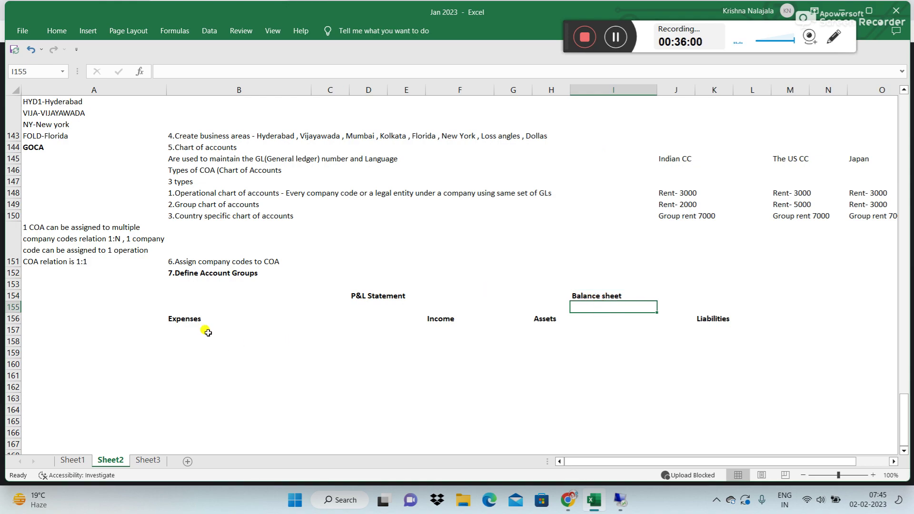
{"action": "left_click", "coordinate": [190, 328]}
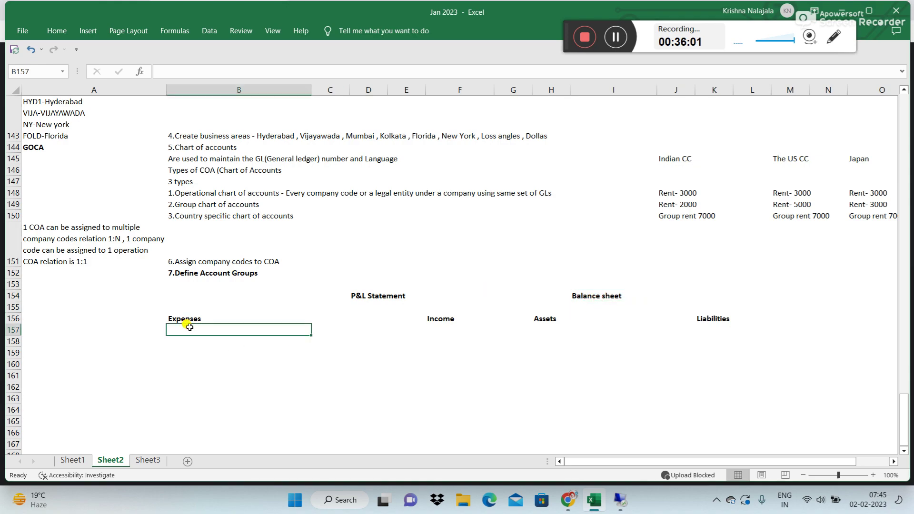
{"action": "left_click", "coordinate": [442, 319]}
{"action": "left_click", "coordinate": [543, 322]}
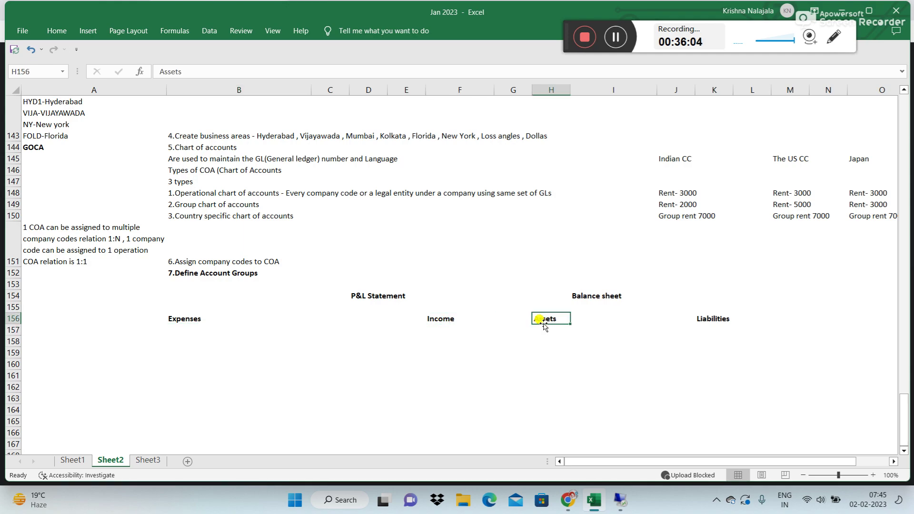
{"action": "left_click", "coordinate": [700, 328]}
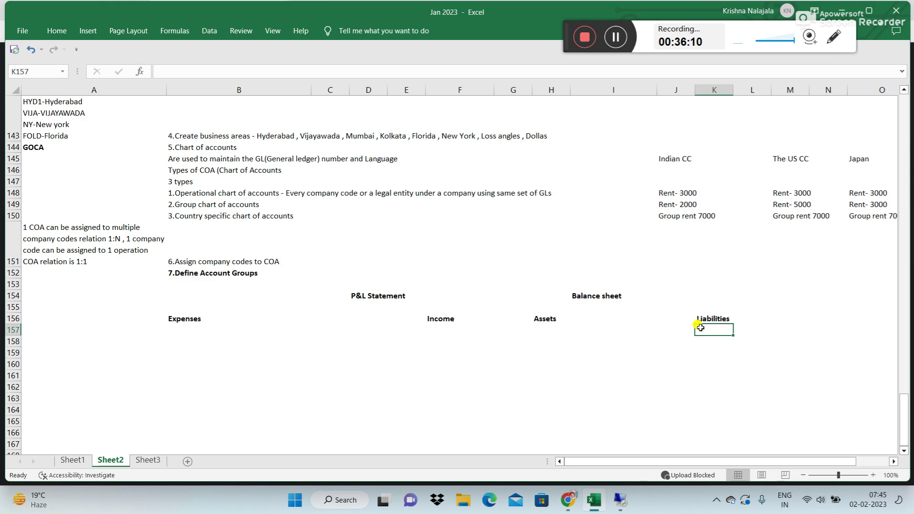
Step: Rename the Income heading in F156 to Income/Revenue
{"action": "left_click", "coordinate": [196, 276]}
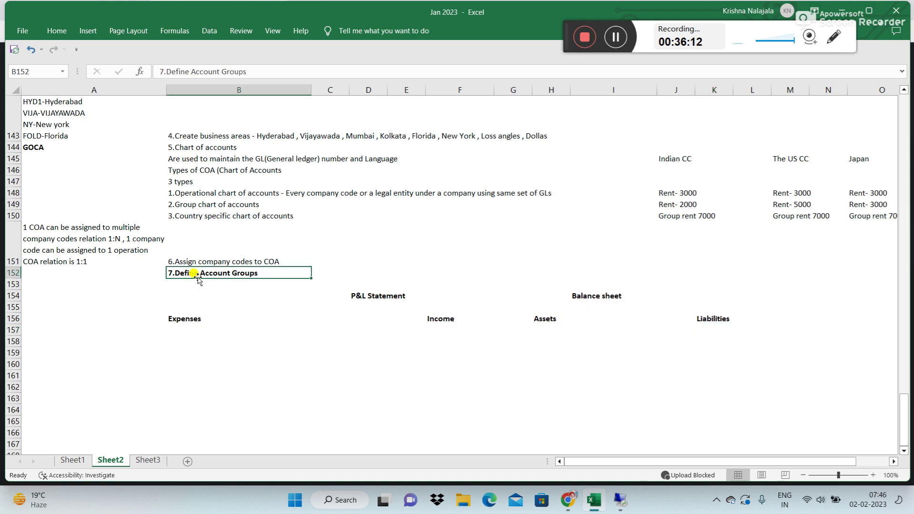
{"action": "left_click", "coordinate": [176, 320]}
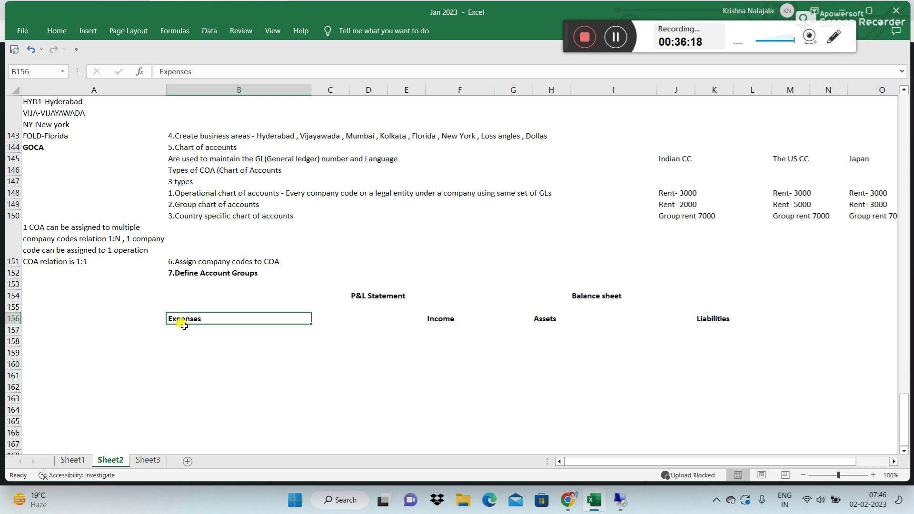
{"action": "left_click", "coordinate": [434, 320]}
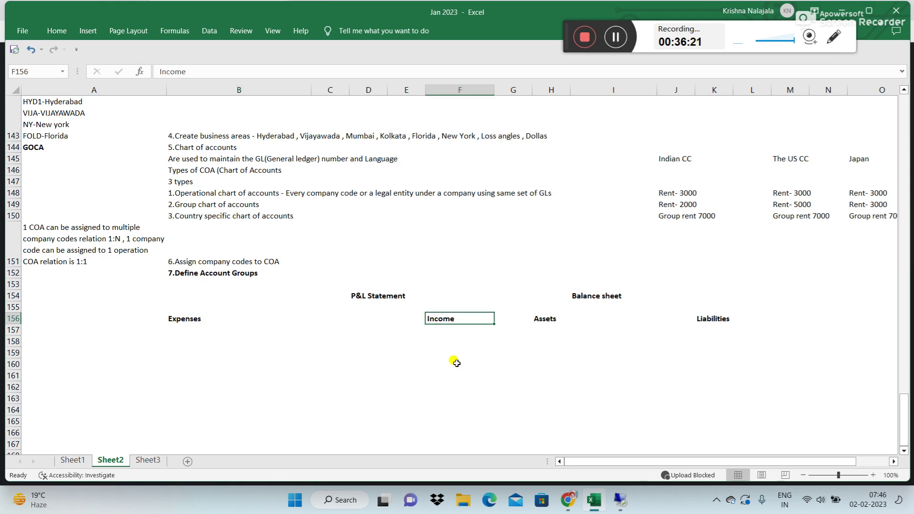
{"action": "left_click", "coordinate": [196, 72]}
{"action": "type", "text": "/Ren"}
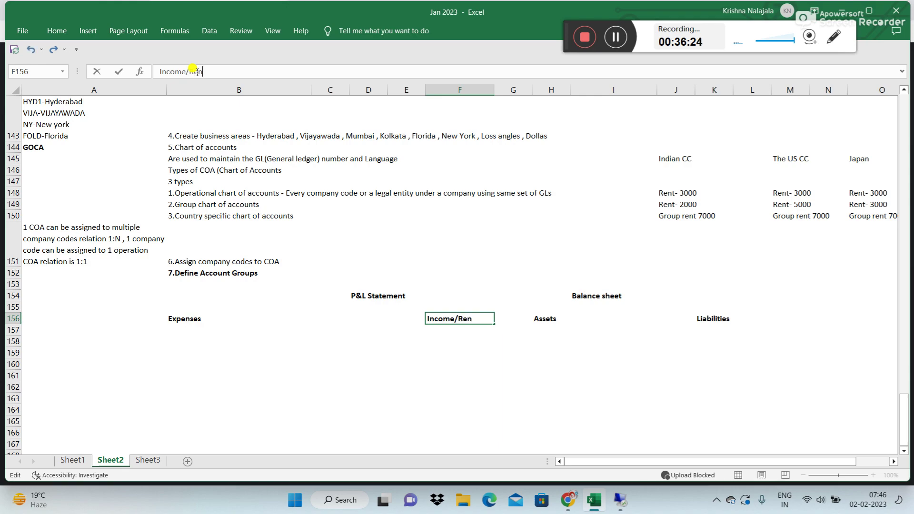
{"action": "type", "text": "veue"}
{"action": "key", "text": "Return"}
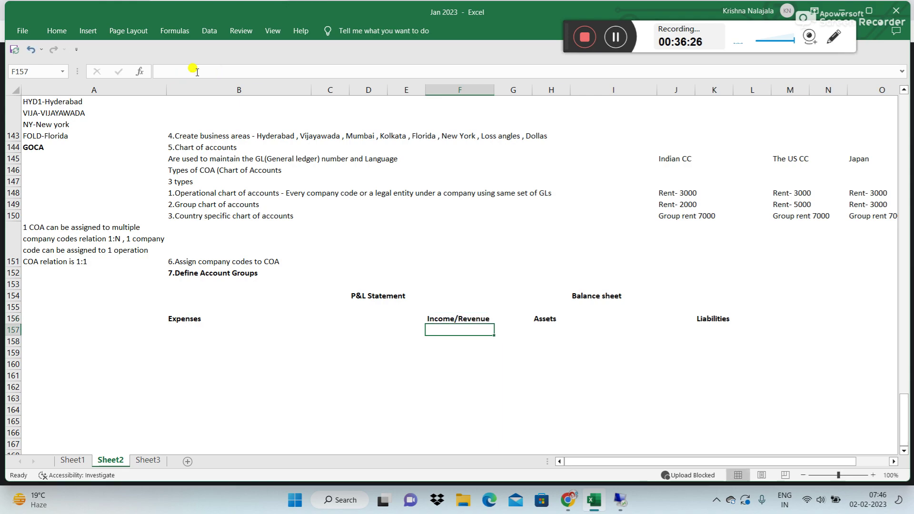
Step: Check the Assets, Liabilities and Income/Revenue columns of the header block
{"action": "left_click", "coordinate": [541, 317]}
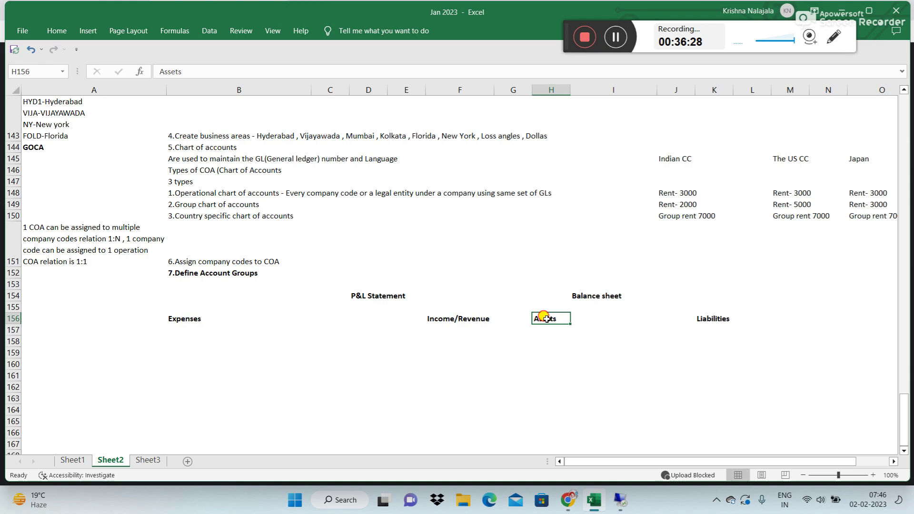
{"action": "left_click", "coordinate": [709, 317]}
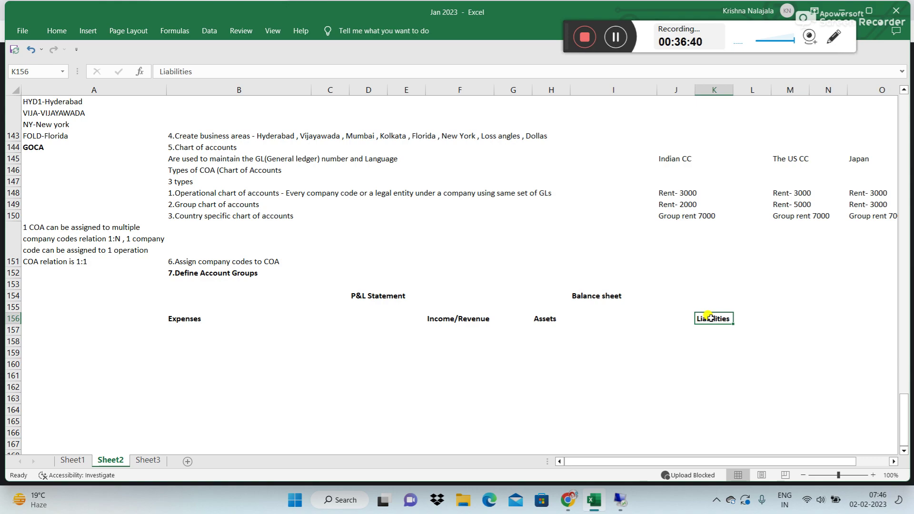
{"action": "left_click", "coordinate": [457, 327]}
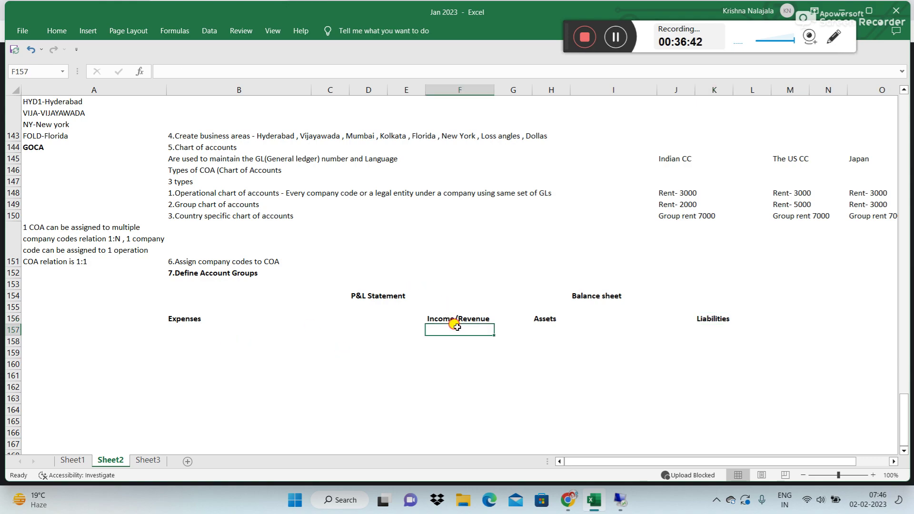
{"action": "left_click", "coordinate": [545, 340]}
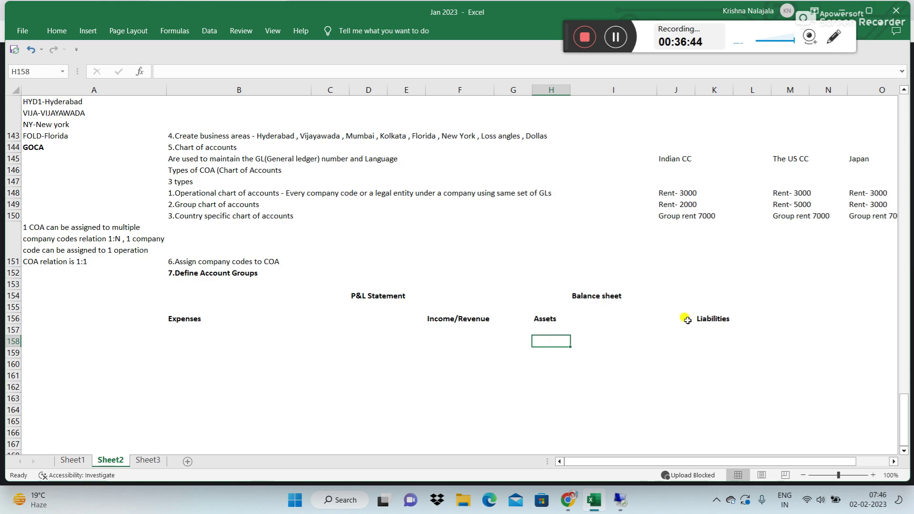
{"action": "left_click", "coordinate": [712, 328]}
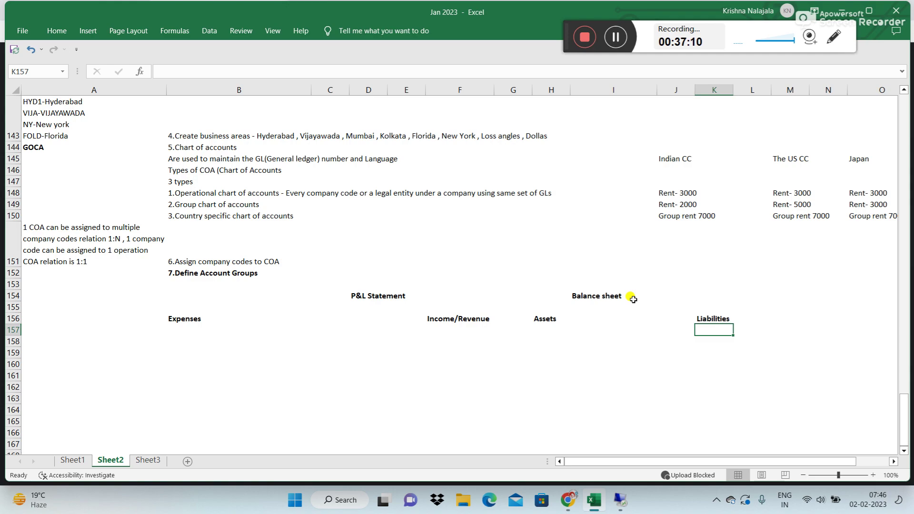
Step: Enter Indirect exp, Direct exp and Operation exp in B157:B159, then select B156:B159
{"action": "left_click", "coordinate": [181, 330]}
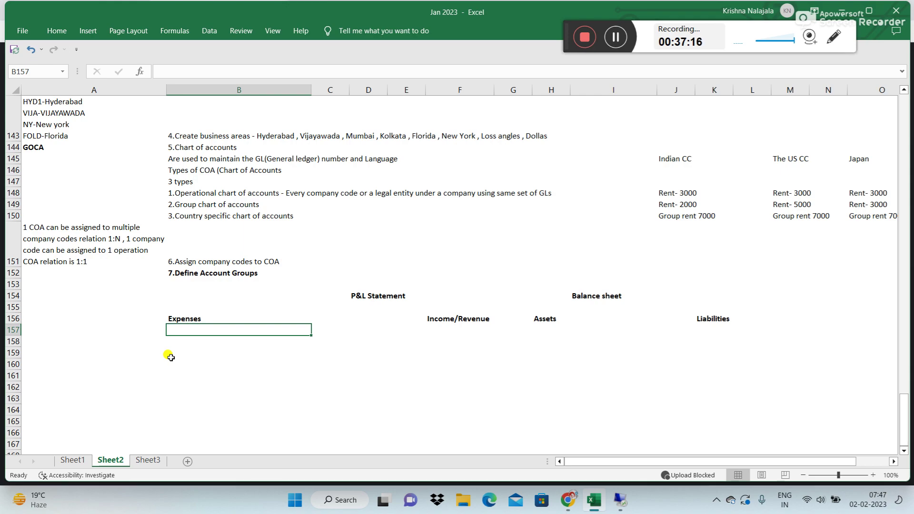
{"action": "type", "text": "Indirect exp"}
{"action": "key", "text": "Return"}
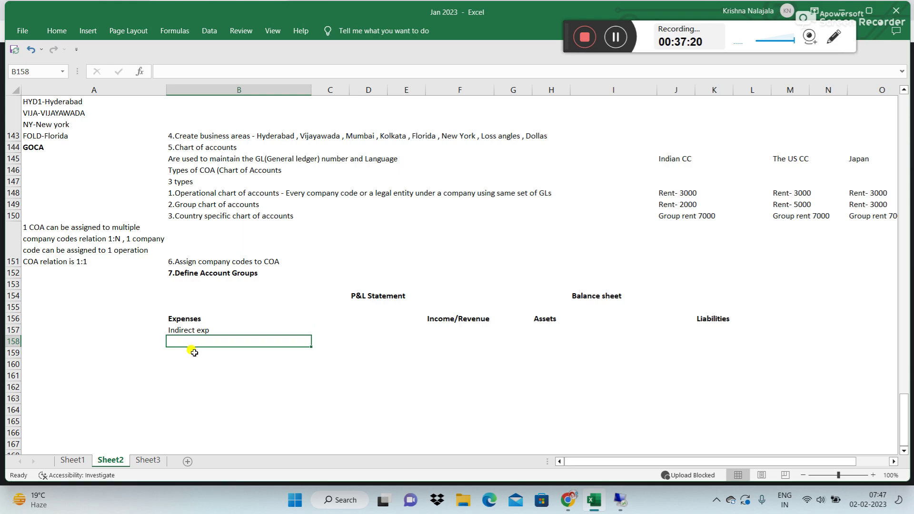
{"action": "type", "text": "Dire"}
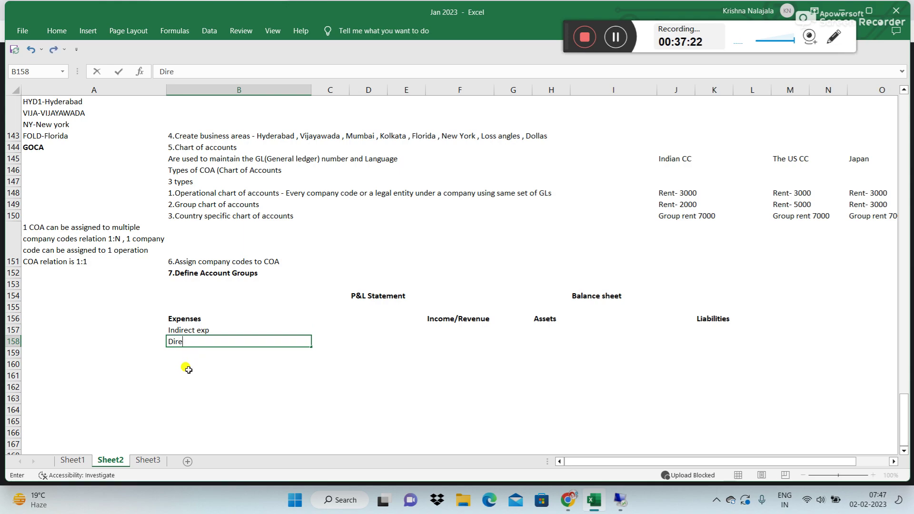
{"action": "type", "text": "ct exp"}
{"action": "key", "text": "Return"}
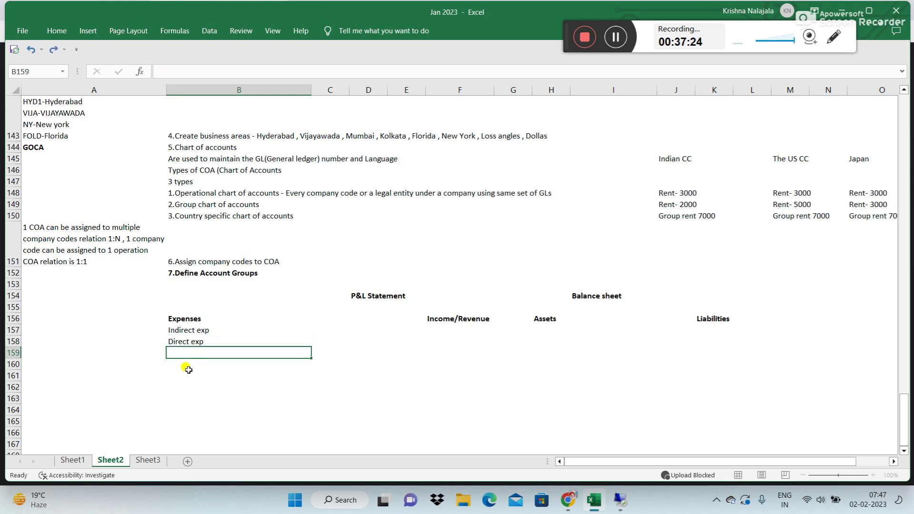
{"action": "type", "text": "Operation e"}
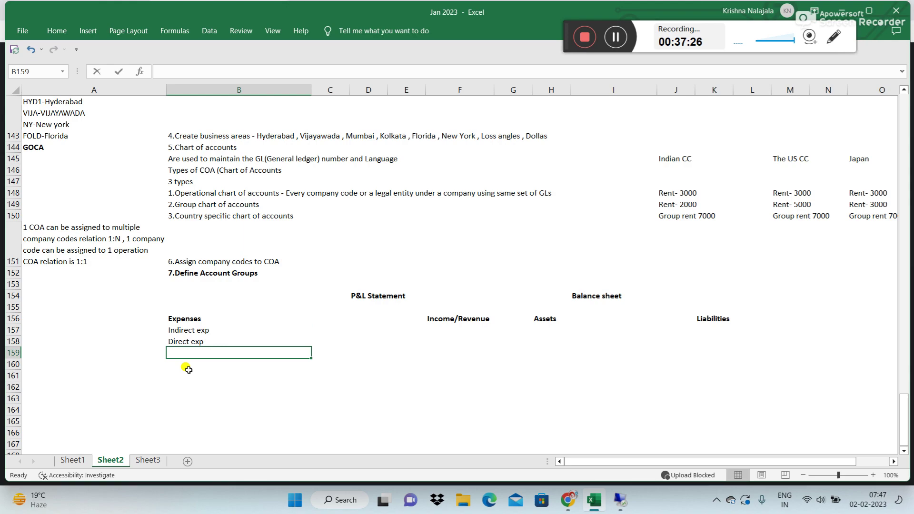
{"action": "type", "text": "xp"}
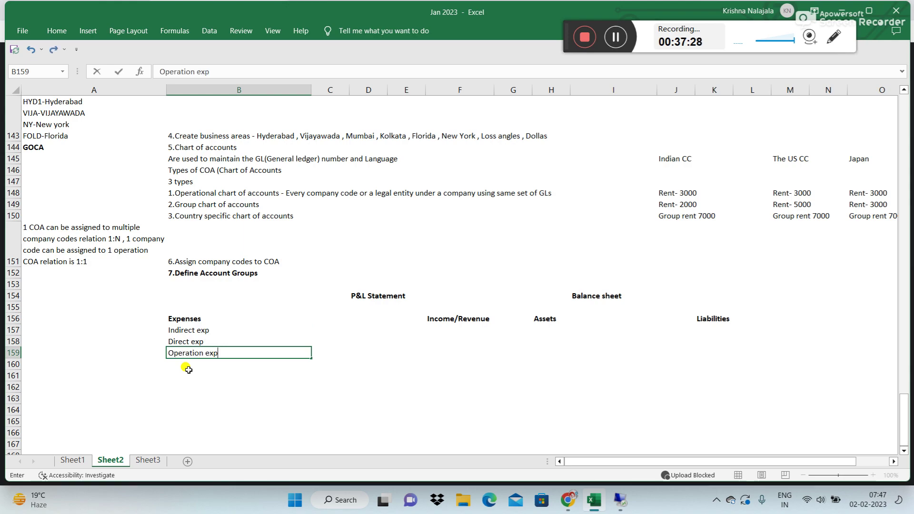
{"action": "key", "text": "Return"}
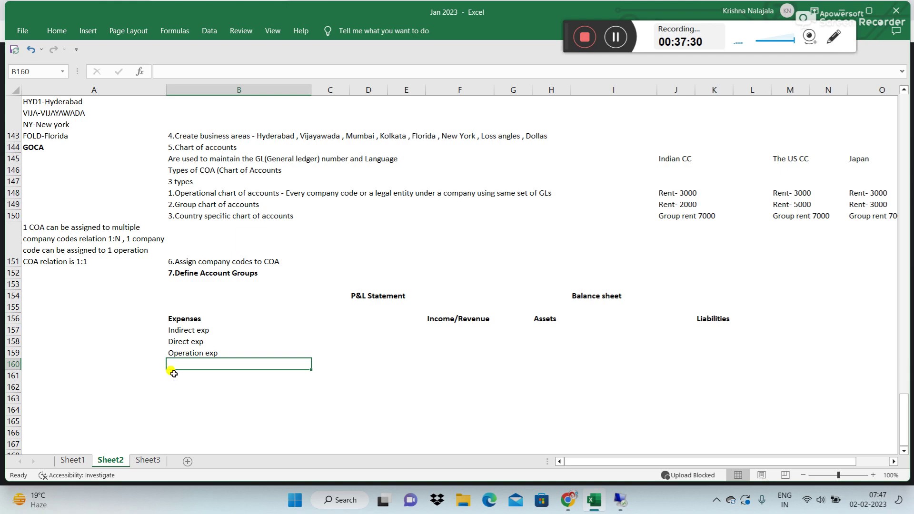
{"action": "left_click_drag", "start_coordinate": [176, 318], "coordinate": [196, 350]}
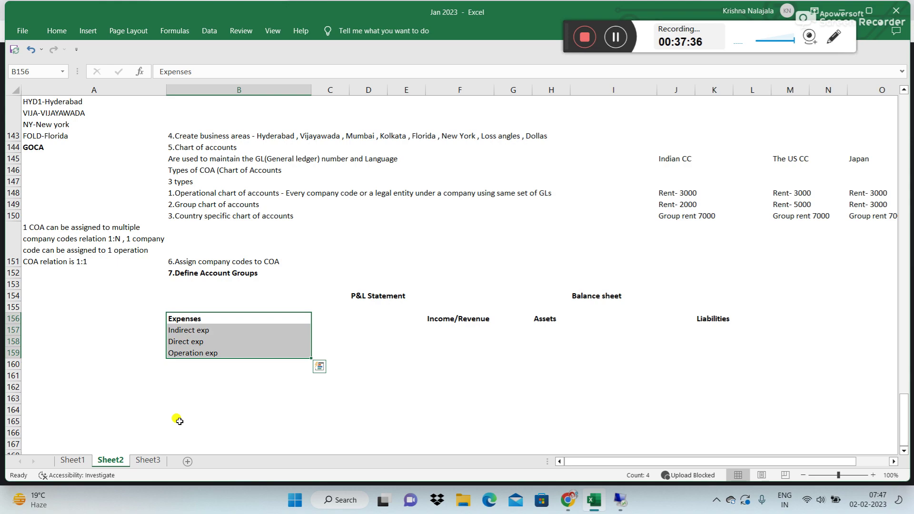
Step: Enter 3rd party revenue, Internal revenue and Other revenue in F157:F159, then select the Income/Revenue block
{"action": "left_click", "coordinate": [443, 330]}
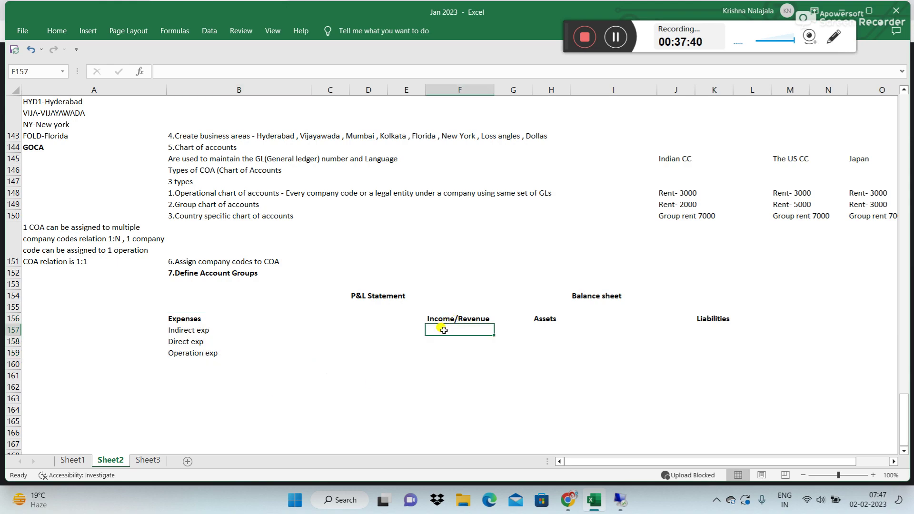
{"action": "type", "text": "3rd party revenue"}
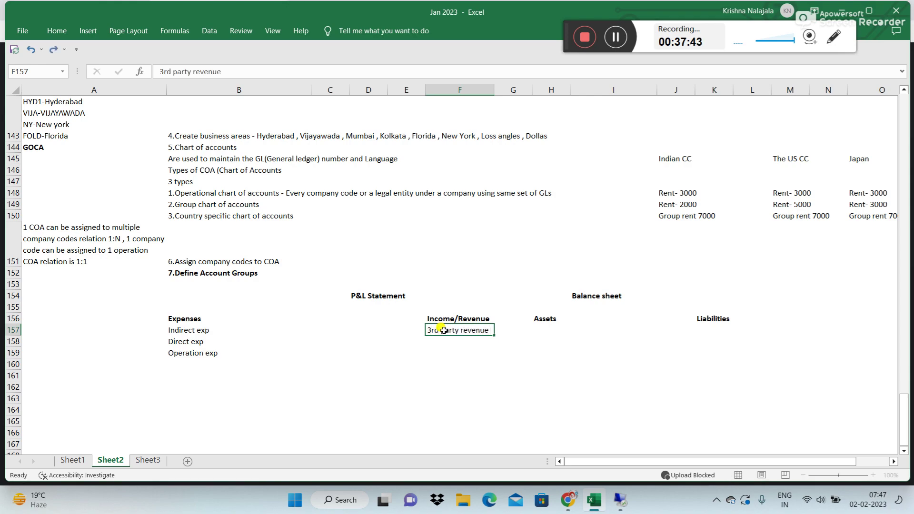
{"action": "key", "text": "Return"}
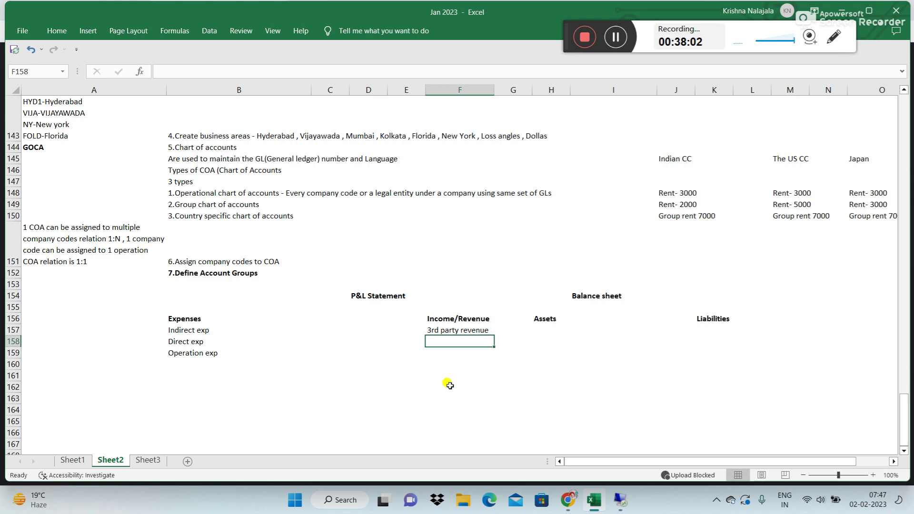
{"action": "type", "text": "Inter"}
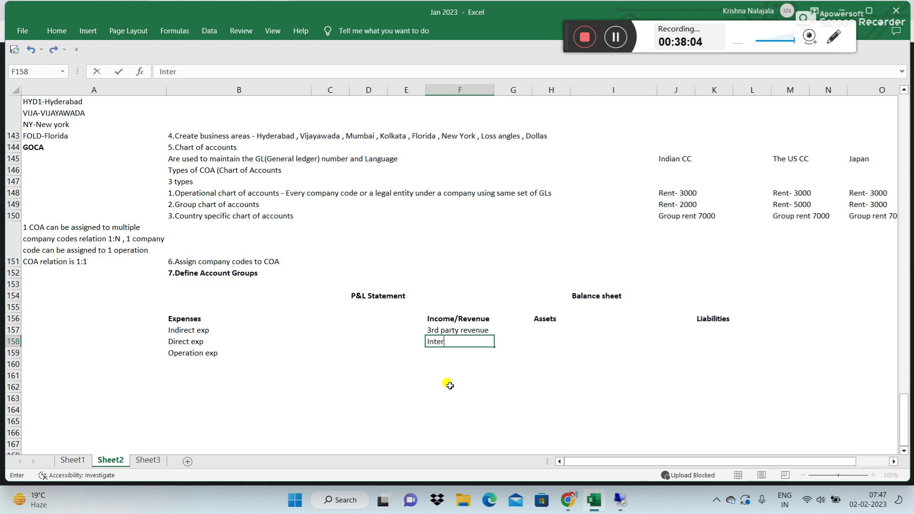
{"action": "type", "text": "nal revenue"}
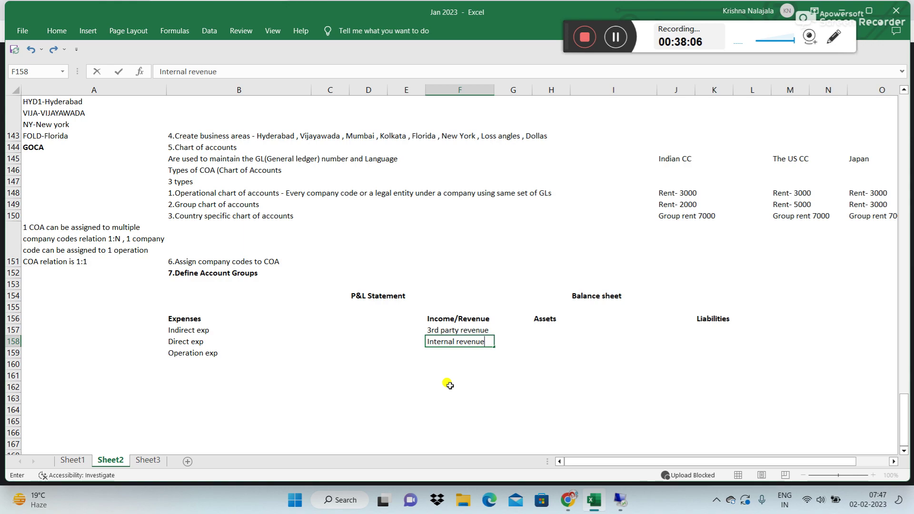
{"action": "key", "text": "Return"}
{"action": "type", "text": "Other reenue"}
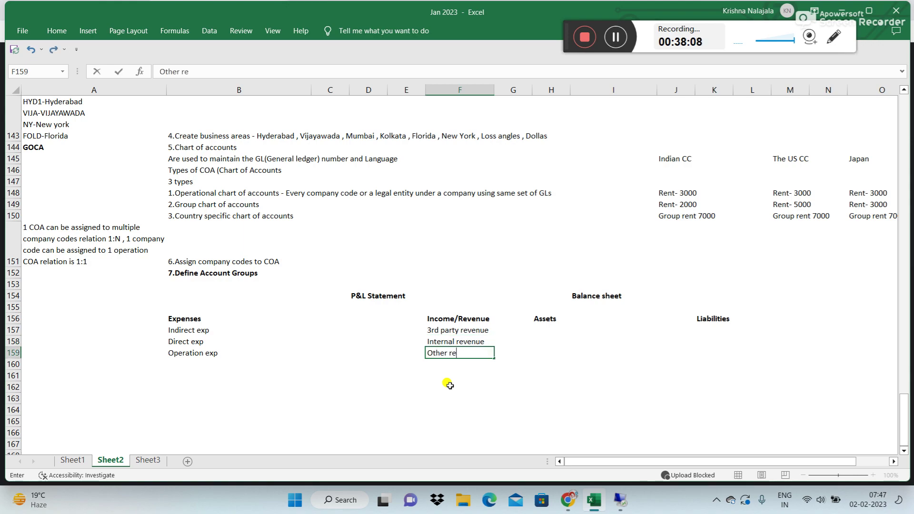
{"action": "key", "text": "BackSpace"}
{"action": "key", "text": "BackSpace"}
{"action": "key", "text": "BackSpace"}
{"action": "type", "text": "venue"}
{"action": "key", "text": "Return"}
{"action": "left_click_drag", "start_coordinate": [440, 330], "coordinate": [460, 386]}
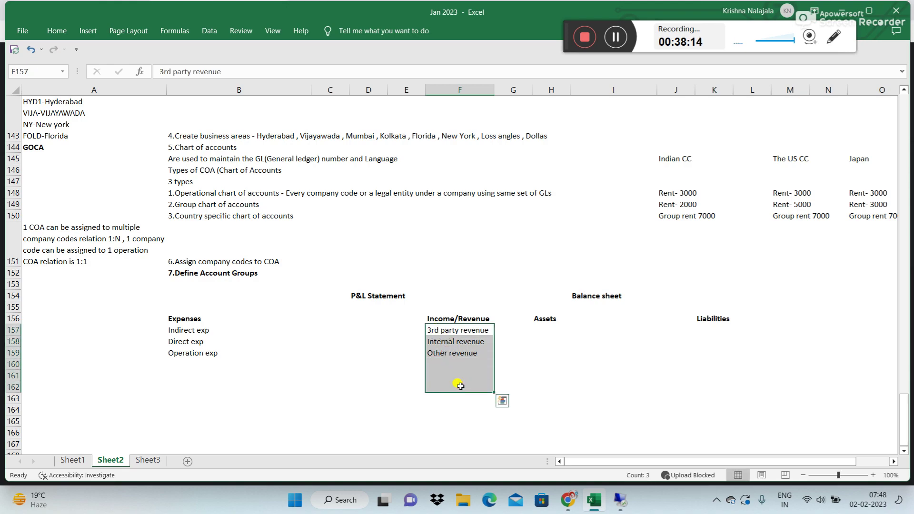
{"action": "left_click_drag", "start_coordinate": [437, 319], "coordinate": [461, 383]}
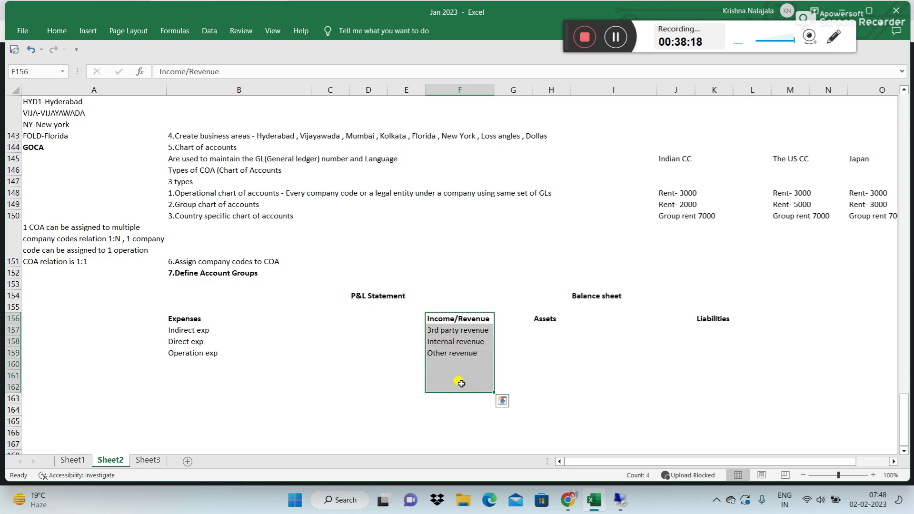
Step: Enter Current assets, Long term assets and Liquid assets in H157:H159
{"action": "left_click", "coordinate": [549, 328]}
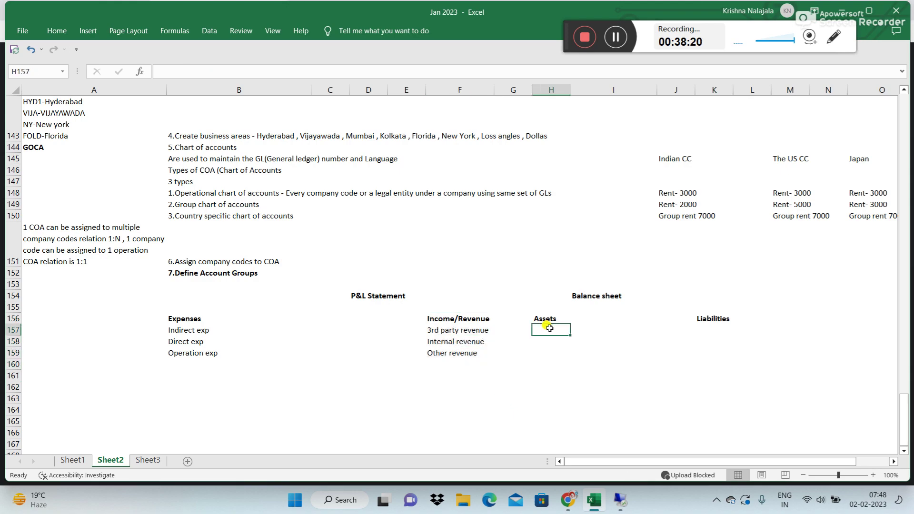
{"action": "type", "text": "Current assets"}
{"action": "key", "text": "Return"}
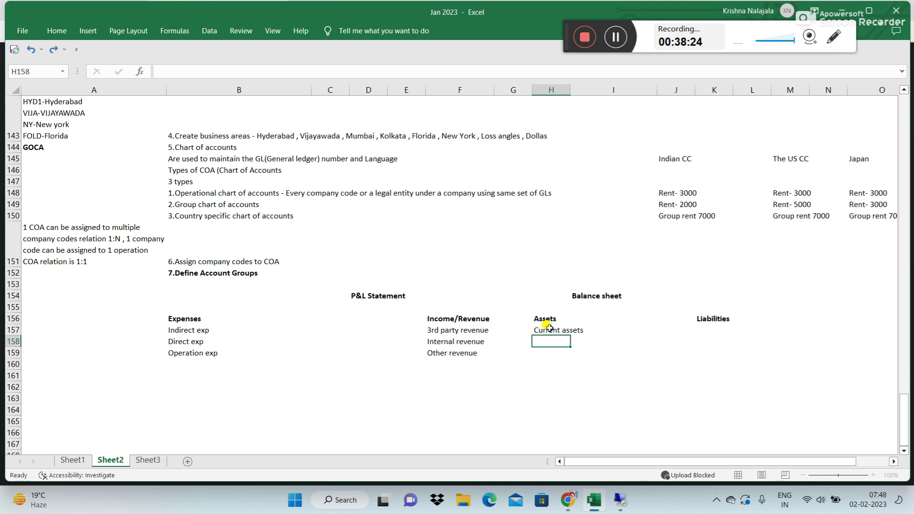
{"action": "type", "text": "Lo"}
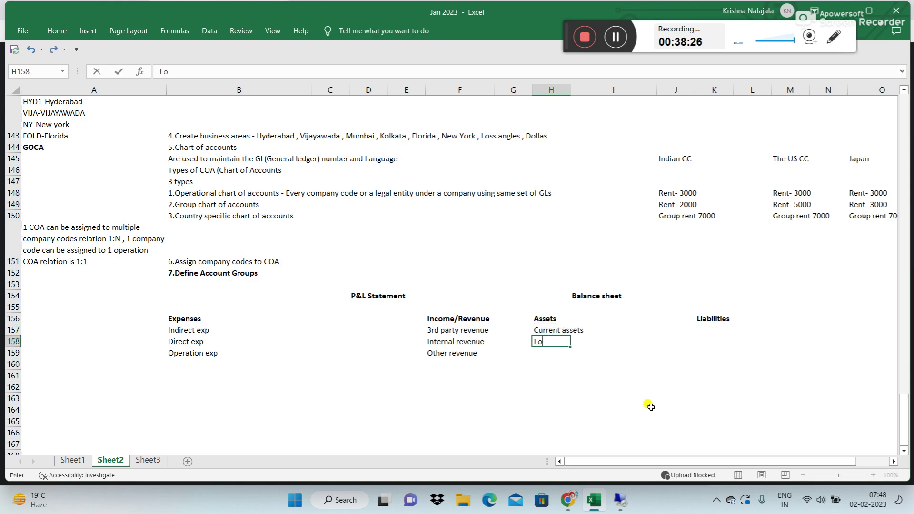
{"action": "type", "text": "ng term assets"}
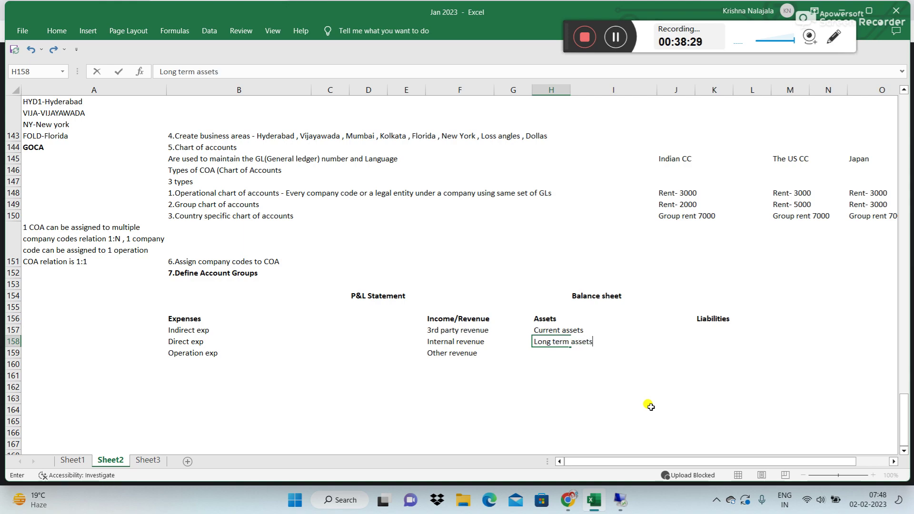
{"action": "key", "text": "Return"}
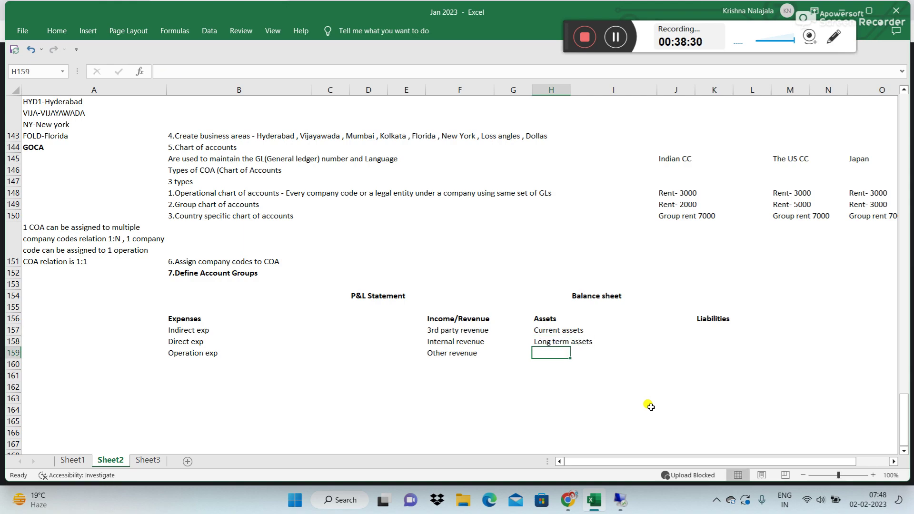
{"action": "type", "text": "Liguid"}
{"action": "key", "text": "BackSpace"}
{"action": "key", "text": "BackSpace"}
{"action": "key", "text": "BackSpace"}
{"action": "key", "text": "BackSpace"}
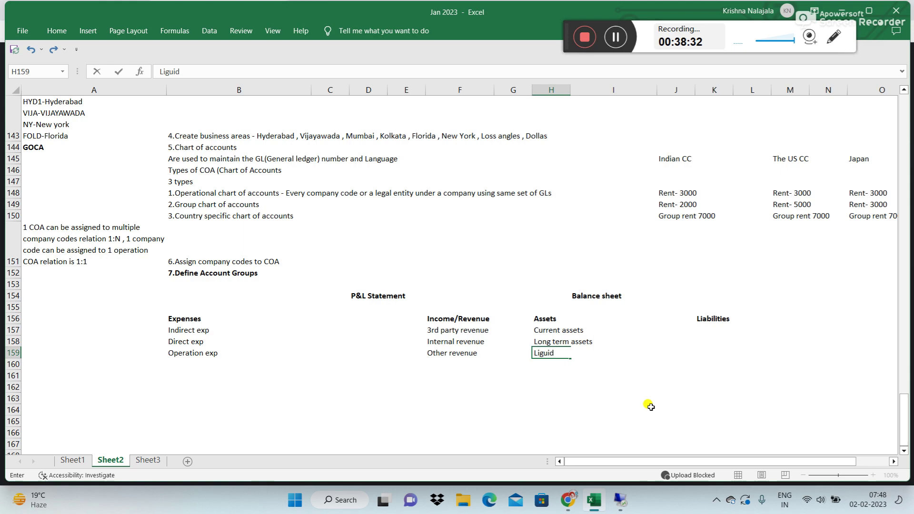
{"action": "type", "text": "quid assets"}
{"action": "key", "text": "Return"}
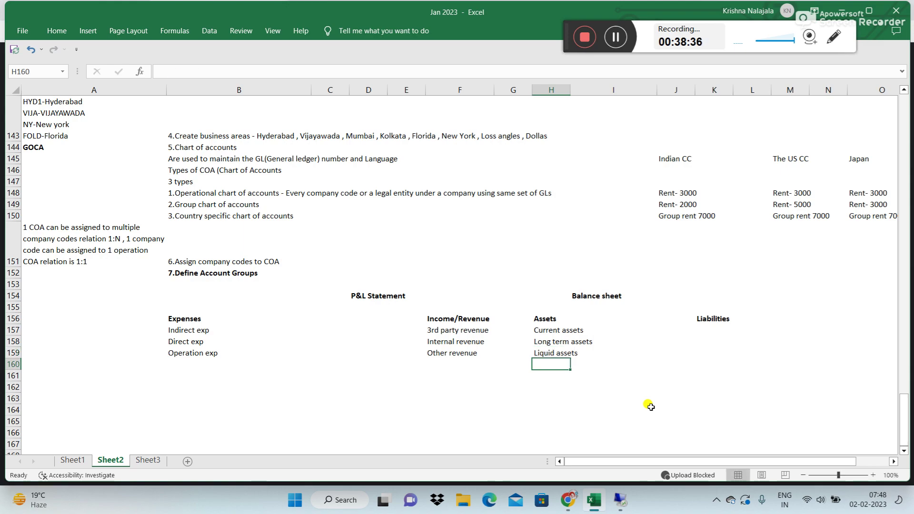
Step: Add Inventory and Other assets in H160:H161, then select the asset list
{"action": "type", "text": "Invent"}
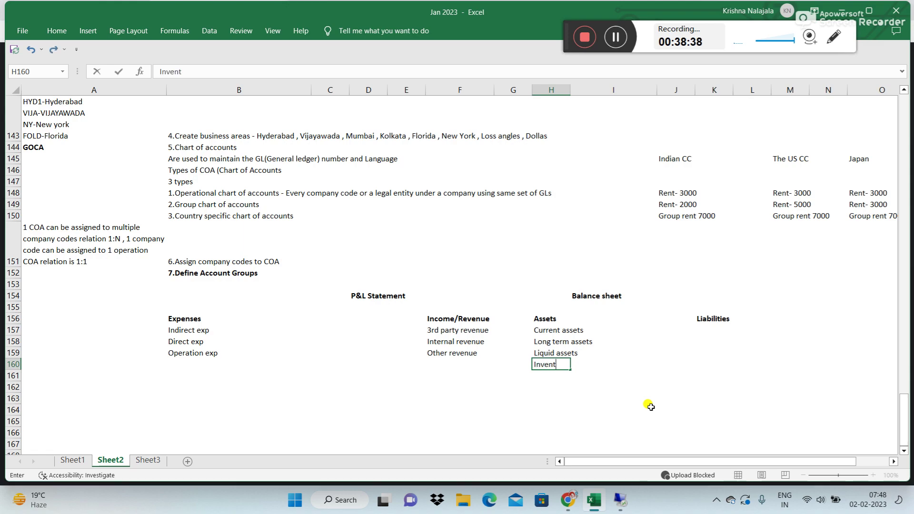
{"action": "type", "text": "ory"}
{"action": "key", "text": "Return"}
{"action": "type", "text": "Other assets"}
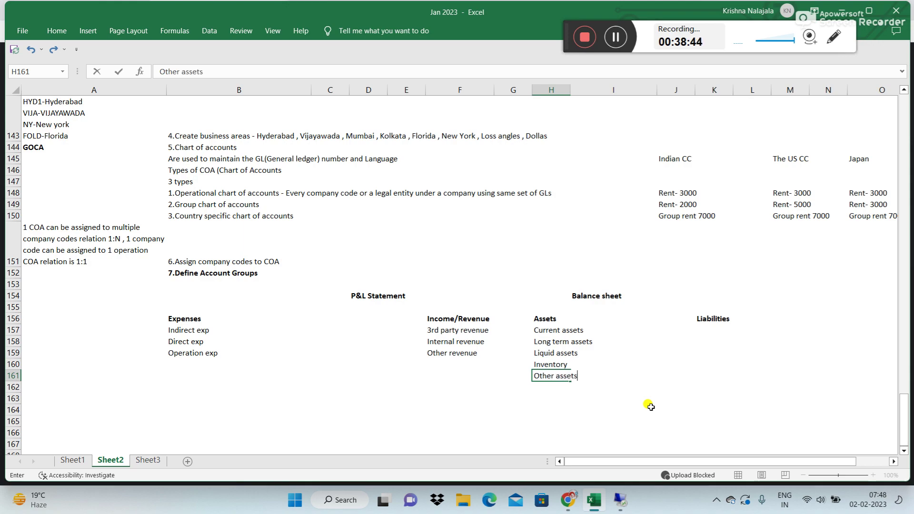
{"action": "key", "text": "Return"}
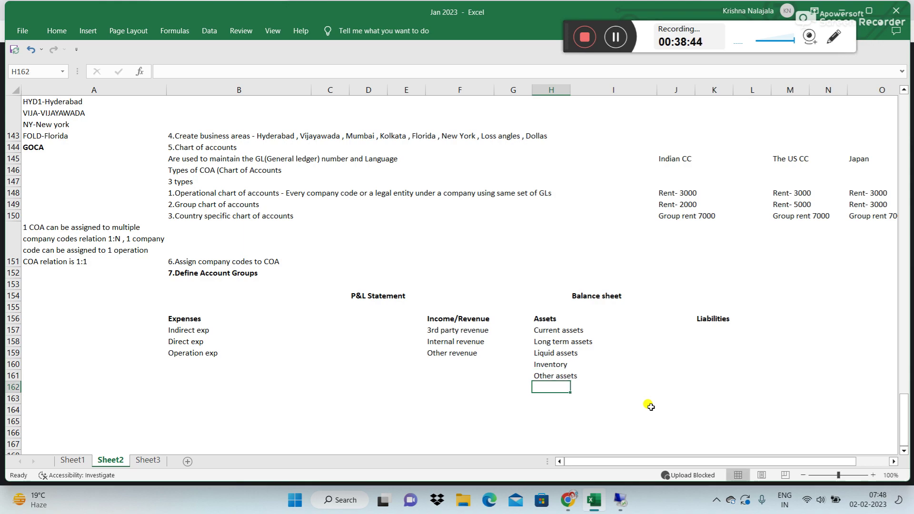
{"action": "left_click_drag", "start_coordinate": [556, 333], "coordinate": [586, 412]}
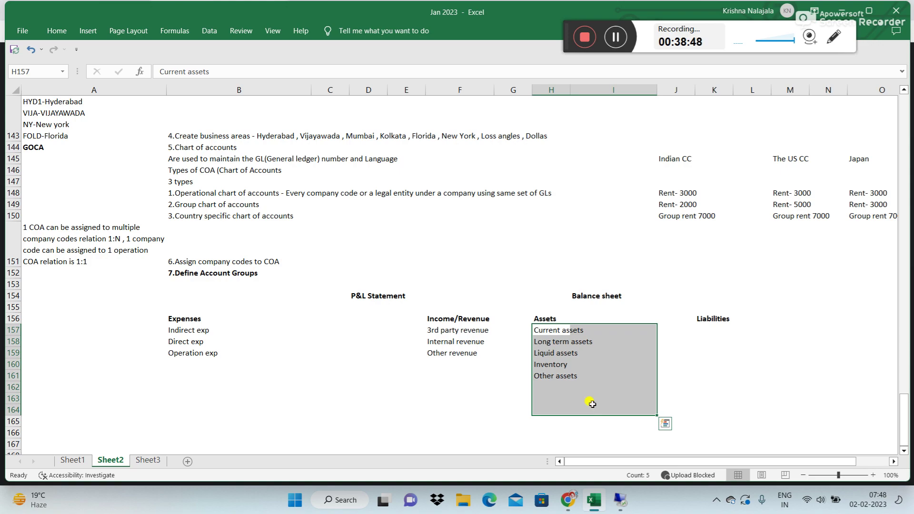
{"action": "left_click", "coordinate": [548, 318]}
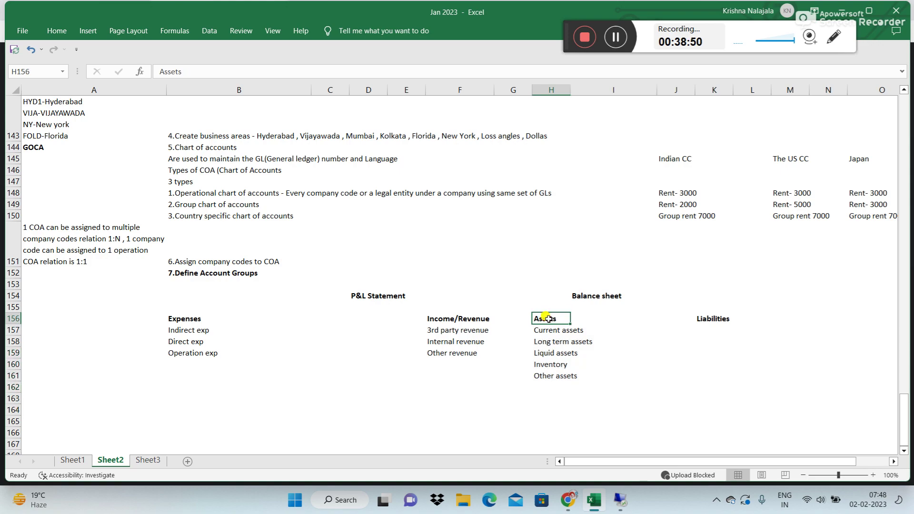
Step: Enter Current liabilities, Longterm liabilities and other liabilities in K157:K159
{"action": "left_click", "coordinate": [714, 330]}
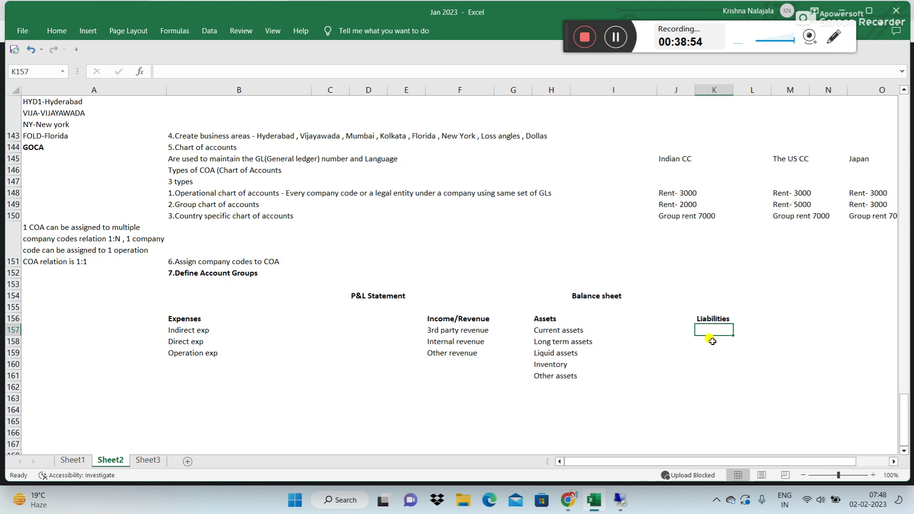
{"action": "type", "text": "Cudrent liabilities"}
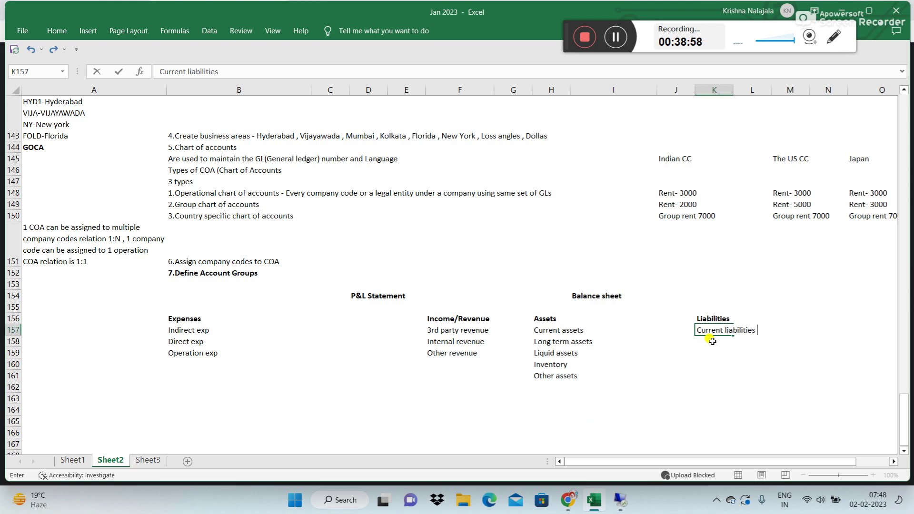
{"action": "key", "text": "Return"}
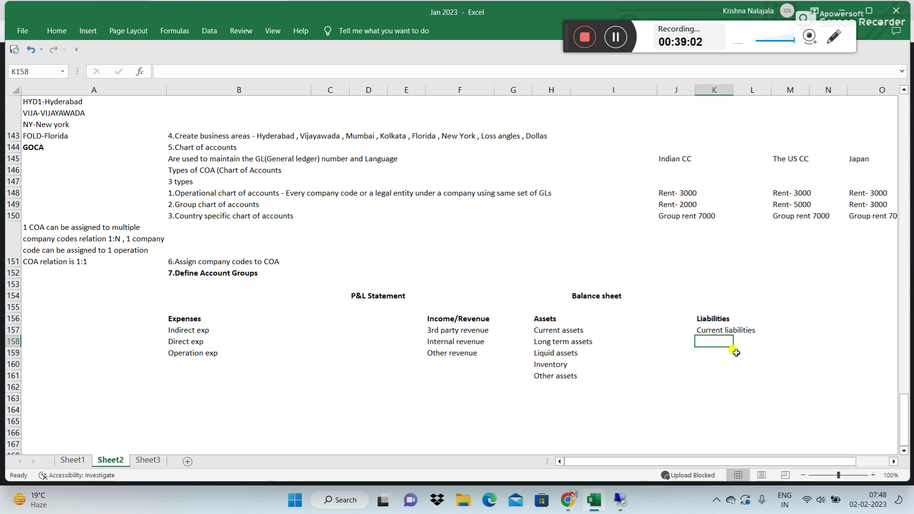
{"action": "type", "text": "Longt"}
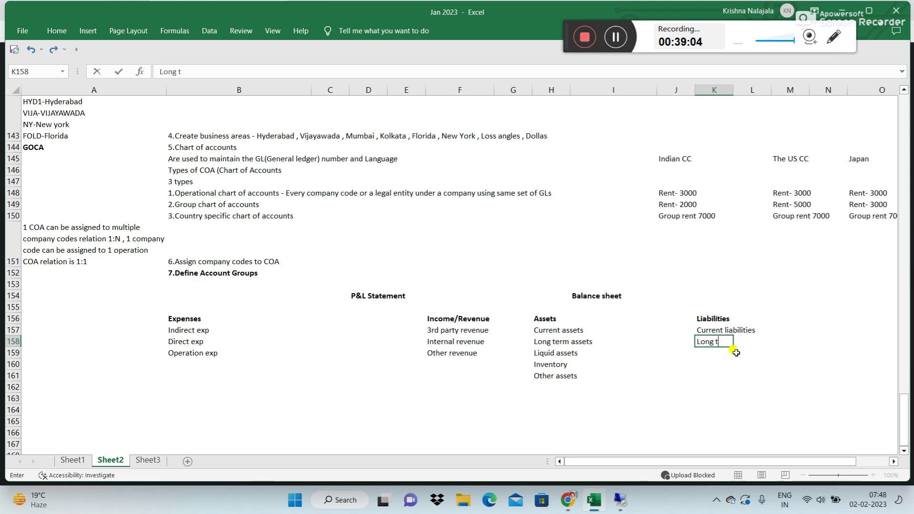
{"action": "type", "text": "erm liabilities"}
{"action": "key", "text": "Return"}
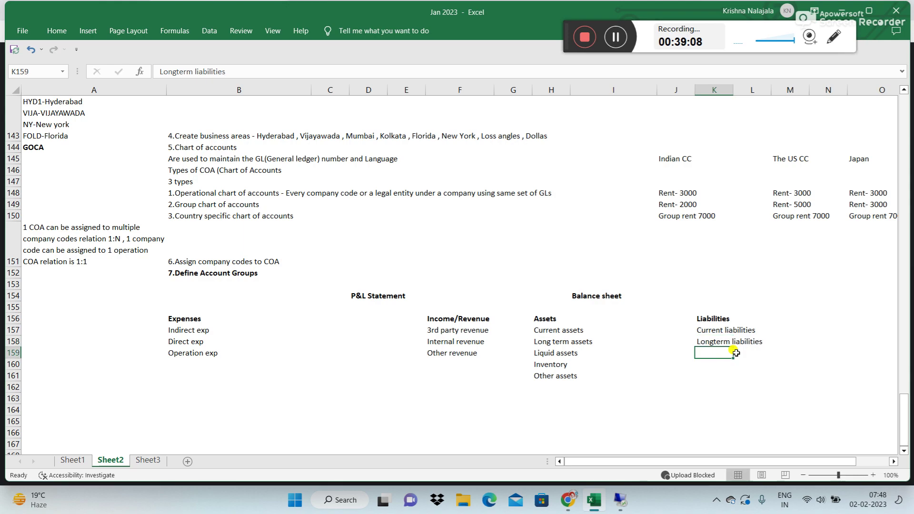
{"action": "type", "text": "other "}
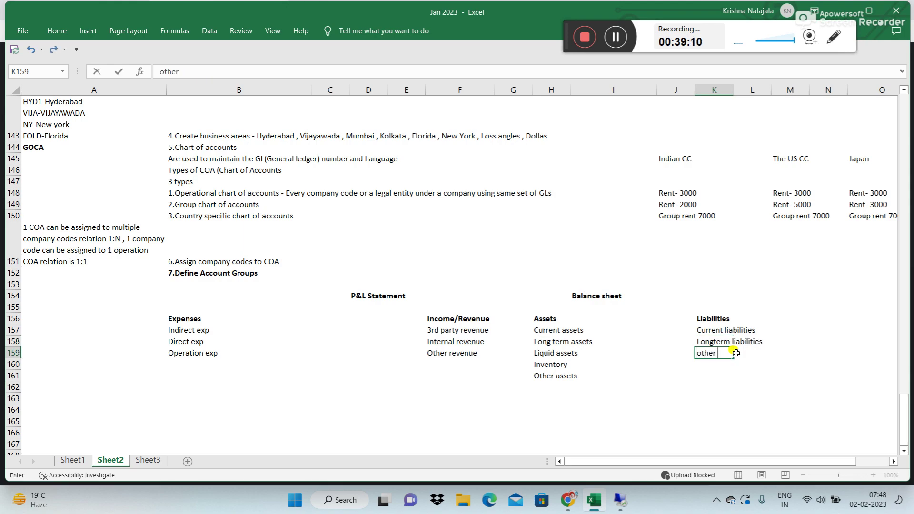
{"action": "type", "text": "liabilities"}
{"action": "key", "text": "Return"}
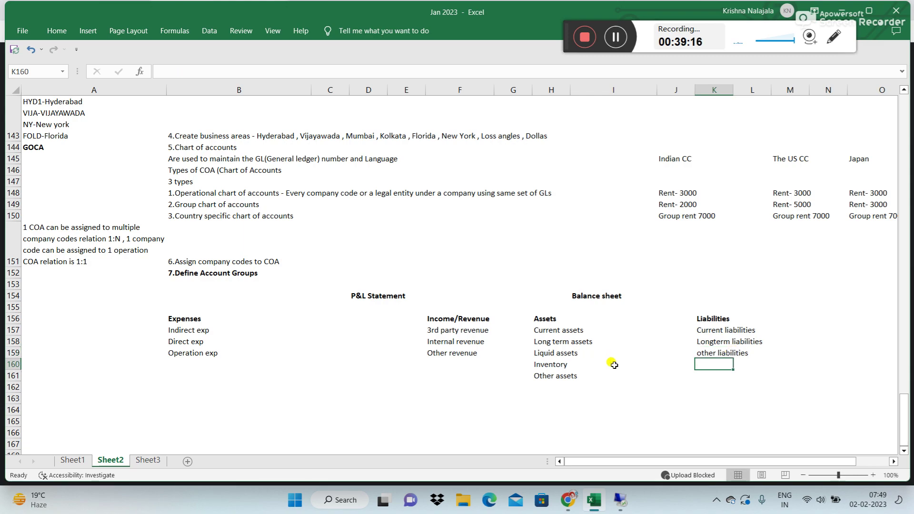
{"action": "left_click", "coordinate": [174, 320]}
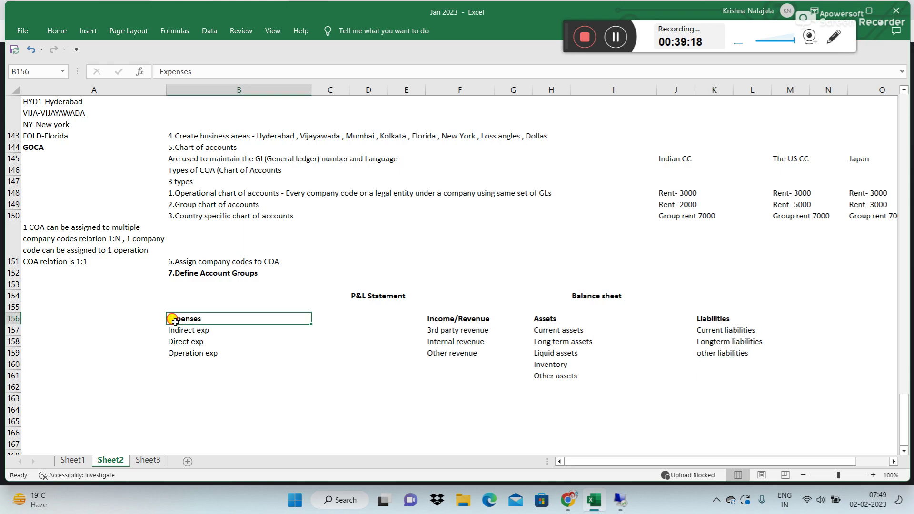
{"action": "left_click_drag", "start_coordinate": [176, 332], "coordinate": [186, 384]}
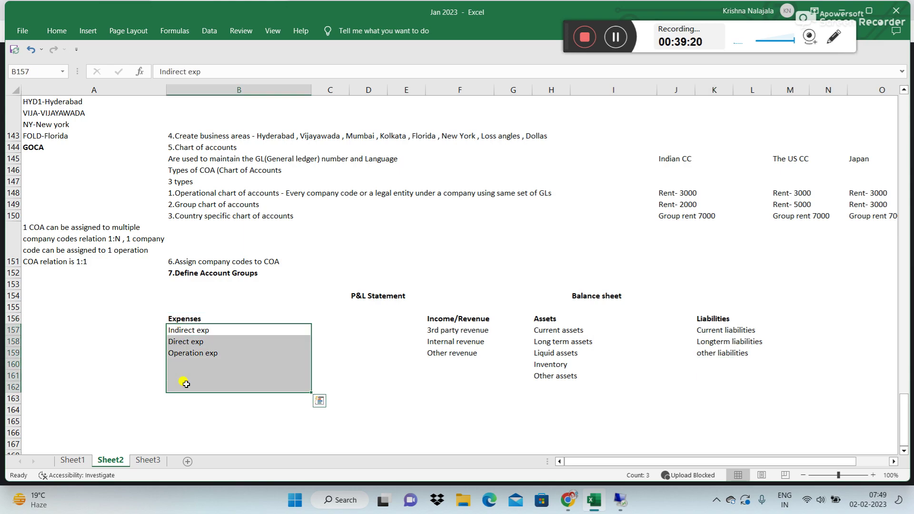
{"action": "left_click_drag", "start_coordinate": [442, 332], "coordinate": [443, 386]}
{"action": "left_click_drag", "start_coordinate": [548, 331], "coordinate": [564, 413]}
{"action": "left_click_drag", "start_coordinate": [703, 329], "coordinate": [764, 399]}
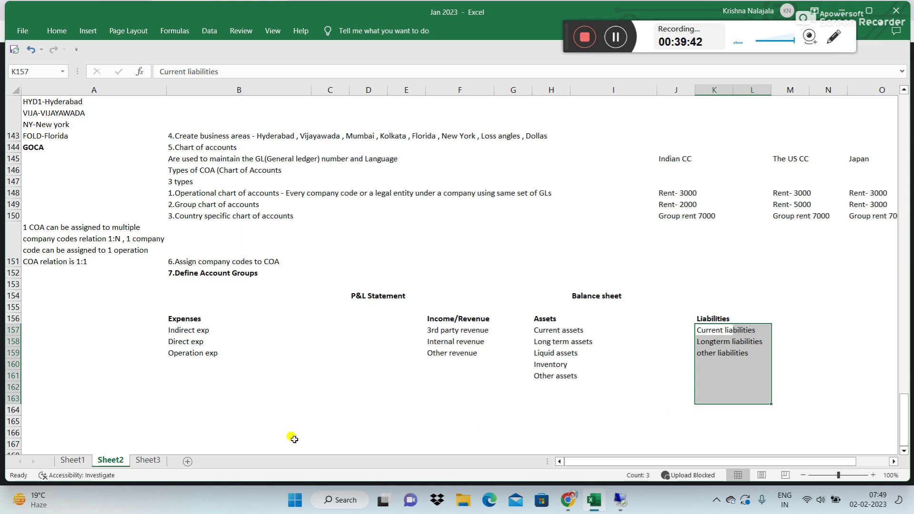
{"action": "left_click", "coordinate": [181, 377]}
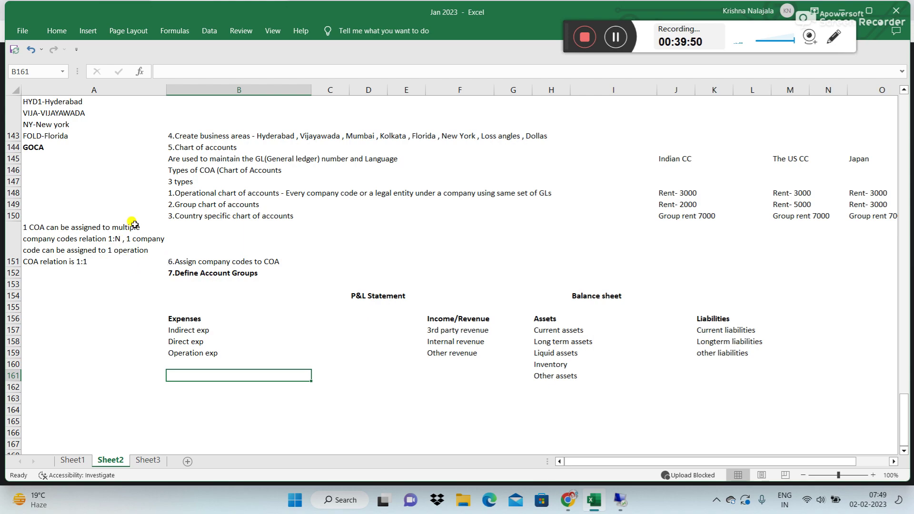
Step: Append '- 5 digits' to the GOCA entry in A144
{"action": "left_click", "coordinate": [78, 189]}
{"action": "key", "text": "Up"}
{"action": "key", "text": "Up"}
{"action": "key", "text": "Up"}
{"action": "key", "text": "Up"}
{"action": "key", "text": "Up"}
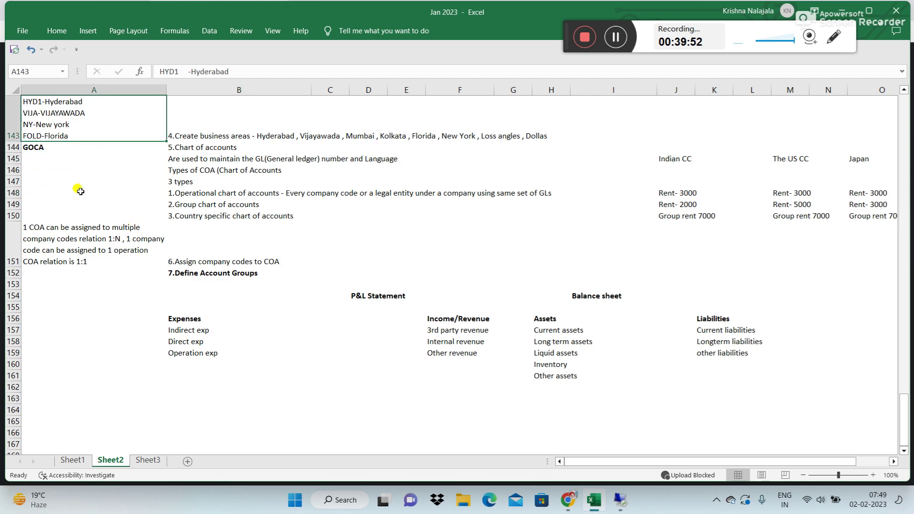
{"action": "scroll", "coordinate": [80, 191], "scroll_direction": "up", "scroll_amount": 1}
{"action": "left_click", "coordinate": [60, 204]}
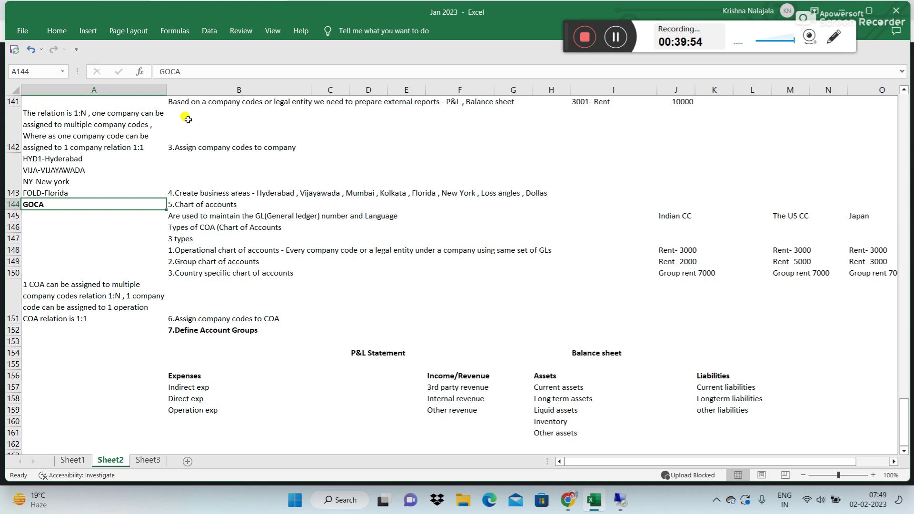
{"action": "left_click", "coordinate": [205, 71]}
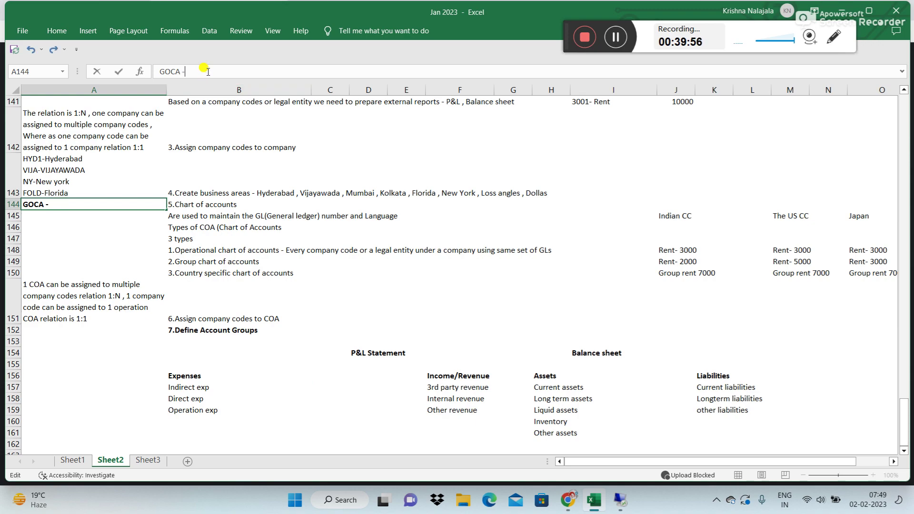
{"action": "type", "text": "- 5 digits"}
{"action": "key", "text": "Return"}
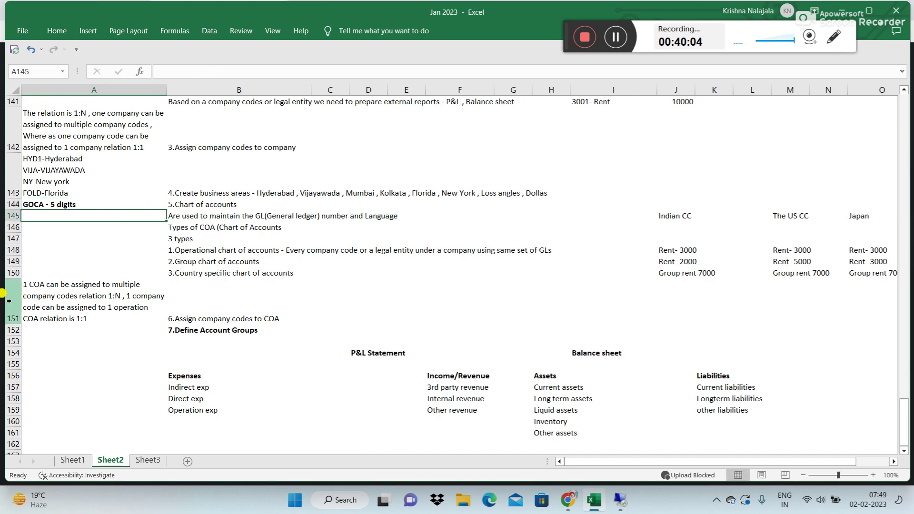
Step: Finish the A144 entry so it reads 'GOCA - 5 digits GL number'
{"action": "left_click", "coordinate": [46, 205]}
{"action": "left_click", "coordinate": [264, 66]}
{"action": "type", "text": "GL"}
{"action": "type", "text": " nuymb"}
{"action": "type", "text": "mber"}
{"action": "key", "text": "Return"}
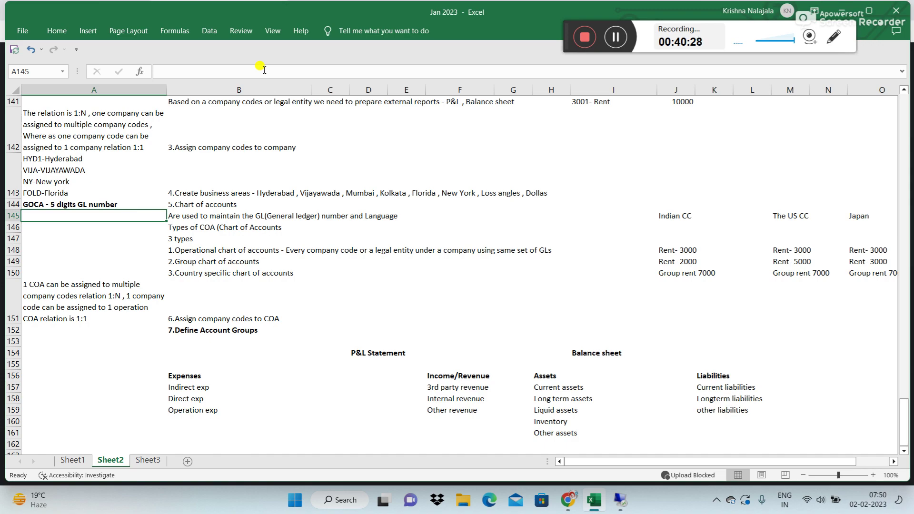
{"action": "key", "text": "Down"}
{"action": "key", "text": "Down"}
{"action": "key", "text": "Down"}
{"action": "key", "text": "Down"}
{"action": "key", "text": "Down"}
{"action": "key", "text": "Down"}
{"action": "key", "text": "Down"}
{"action": "key", "text": "Down"}
{"action": "key", "text": "Down"}
{"action": "key", "text": "Down"}
{"action": "key", "text": "Down"}
{"action": "key", "text": "Down"}
{"action": "key", "text": "Down"}
{"action": "key", "text": "Down"}
{"action": "key", "text": "Down"}
{"action": "key", "text": "Down"}
{"action": "key", "text": "Down"}
{"action": "key", "text": "Down"}
{"action": "key", "text": "Down"}
{"action": "key", "text": "Down"}
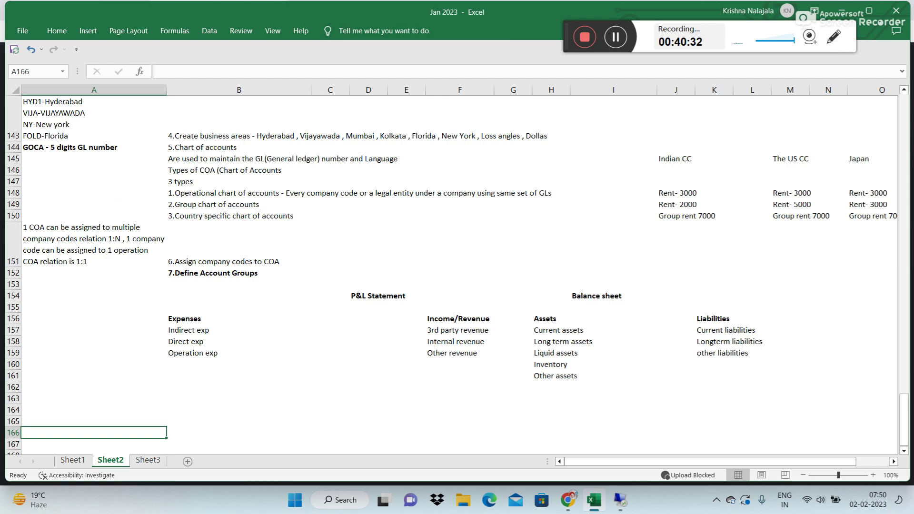
Step: Enter 10000 - Rent and 10001 - 3rd party revenue starting in B161
{"action": "left_click", "coordinate": [50, 147]}
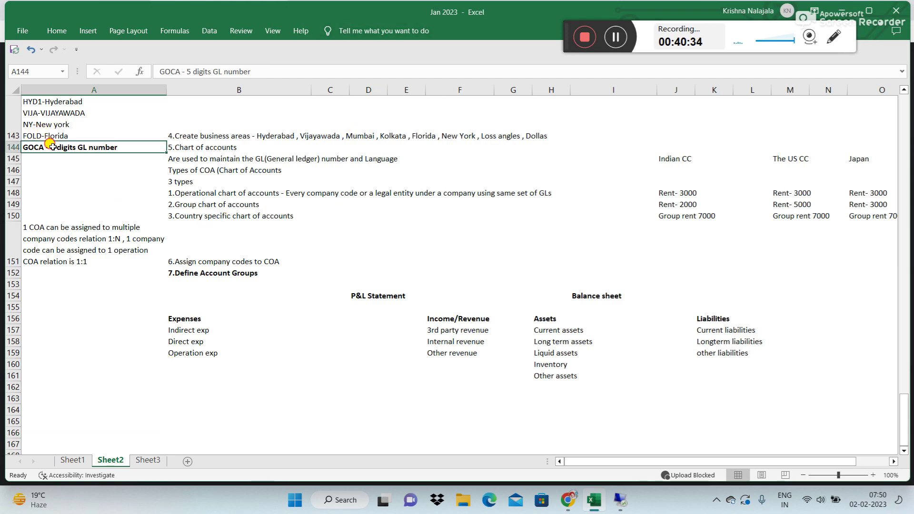
{"action": "left_click", "coordinate": [191, 260]}
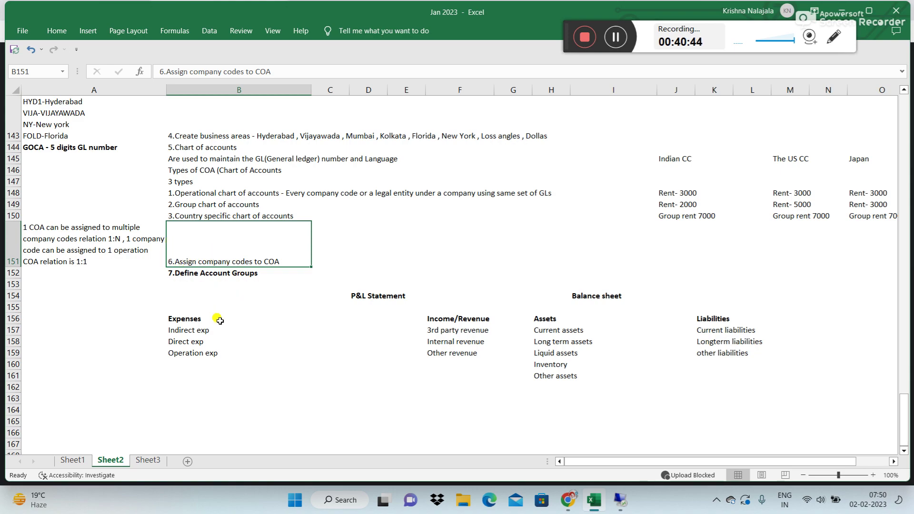
{"action": "left_click", "coordinate": [184, 377]}
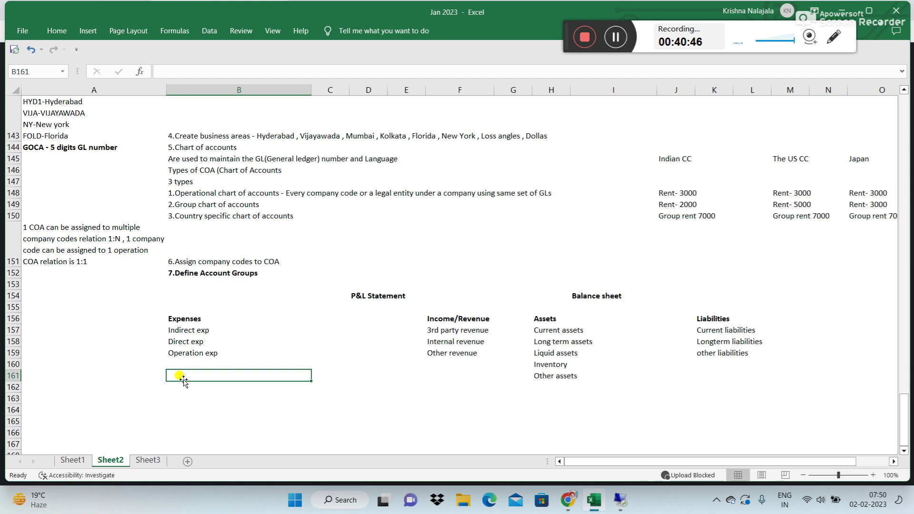
{"action": "type", "text": "10000"}
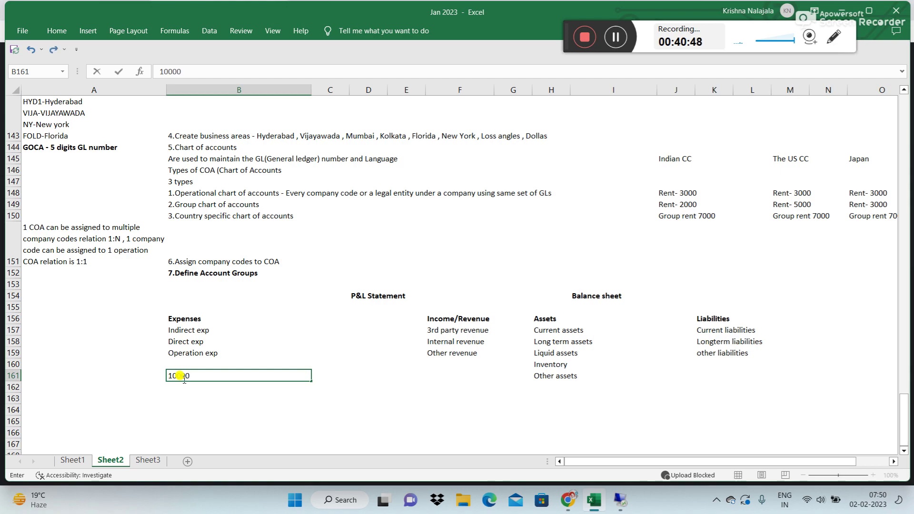
{"action": "type", "text": " -"}
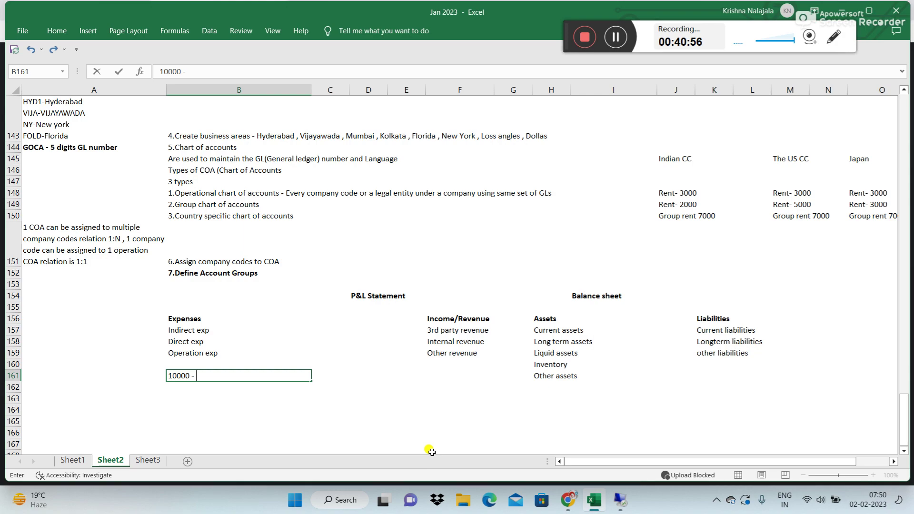
{"action": "type", "text": "ent"}
{"action": "key", "text": "Return"}
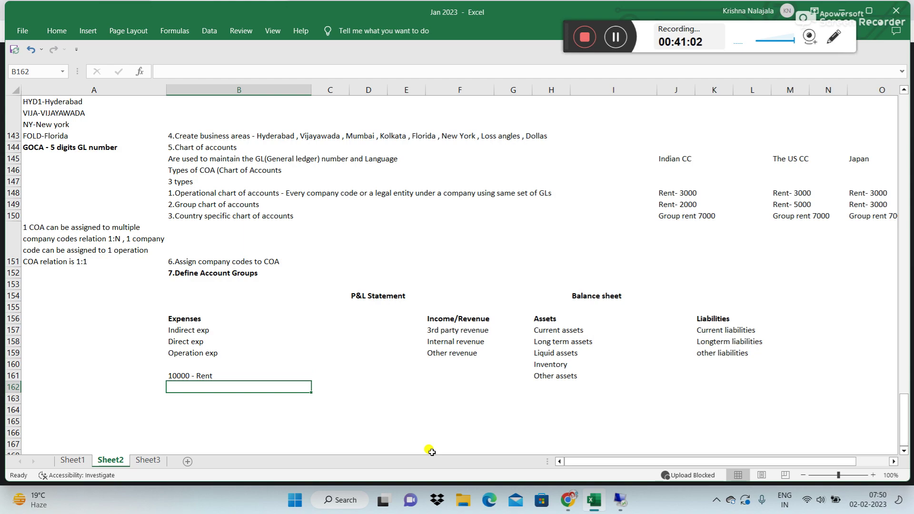
{"action": "type", "text": "1000"}
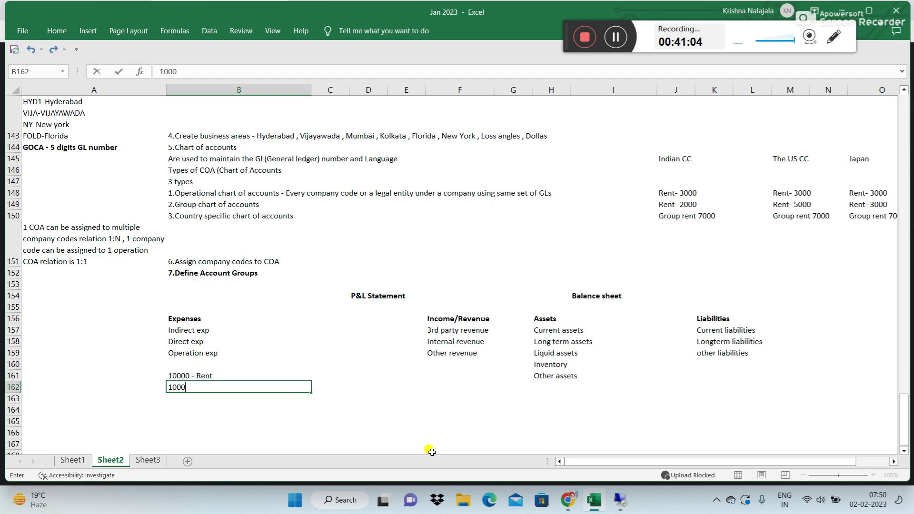
{"action": "type", "text": "1 - Sal"}
{"action": "key", "text": "BackSpace"}
{"action": "key", "text": "BackSpace"}
{"action": "key", "text": "BackSpace"}
{"action": "type", "text": "3r"}
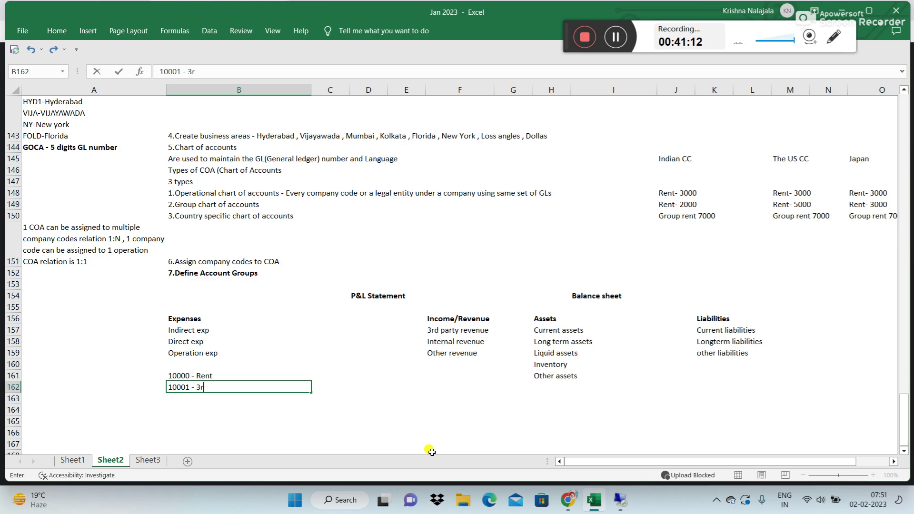
{"action": "type", "text": "d party revenue"}
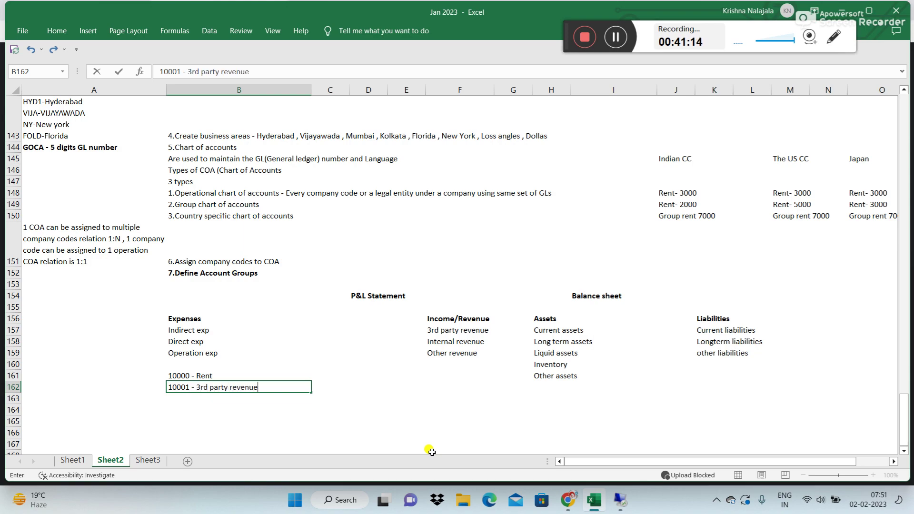
{"action": "key", "text": "Return"}
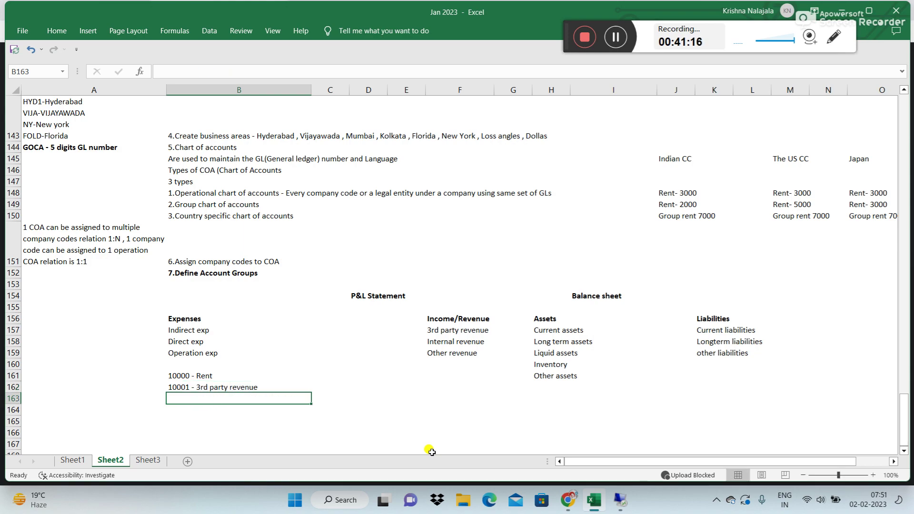
Step: Add 10002 - Current assets, 10003 - Current liabilities, 10004 - Inventory and 10005 - Internal revenue
{"action": "type", "text": "10002"}
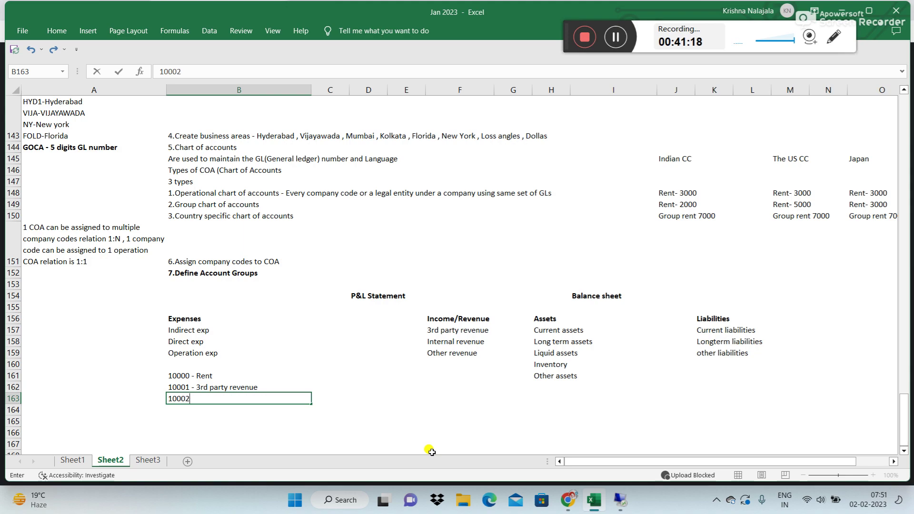
{"action": "type", "text": " - Current assets"}
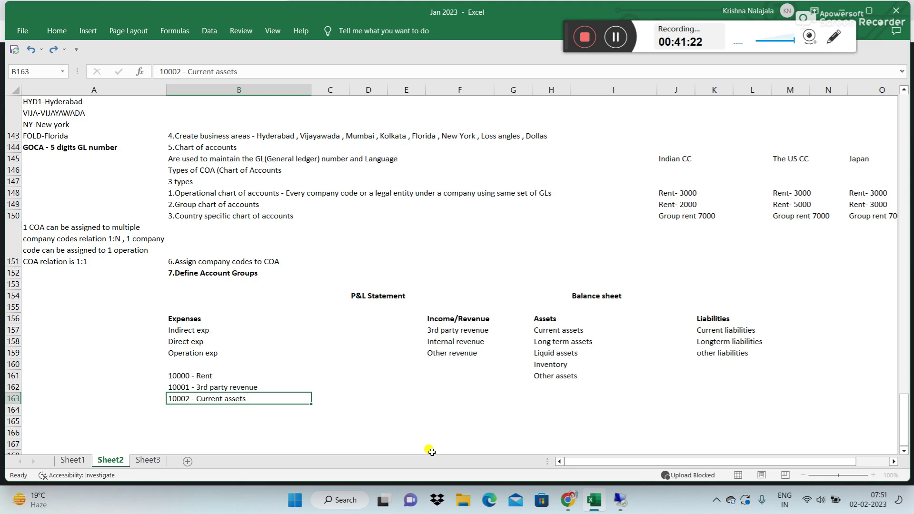
{"action": "key", "text": "Return"}
{"action": "type", "text": "1000"}
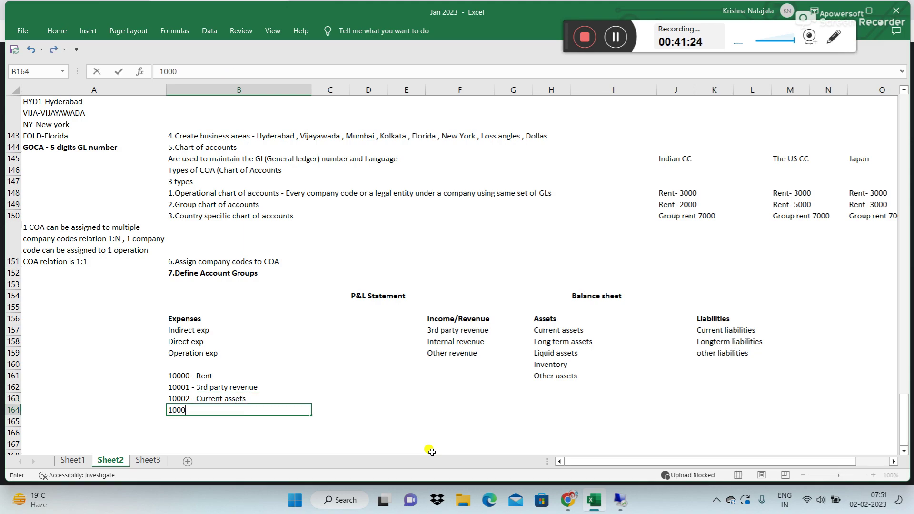
{"action": "type", "text": "3 - Current"}
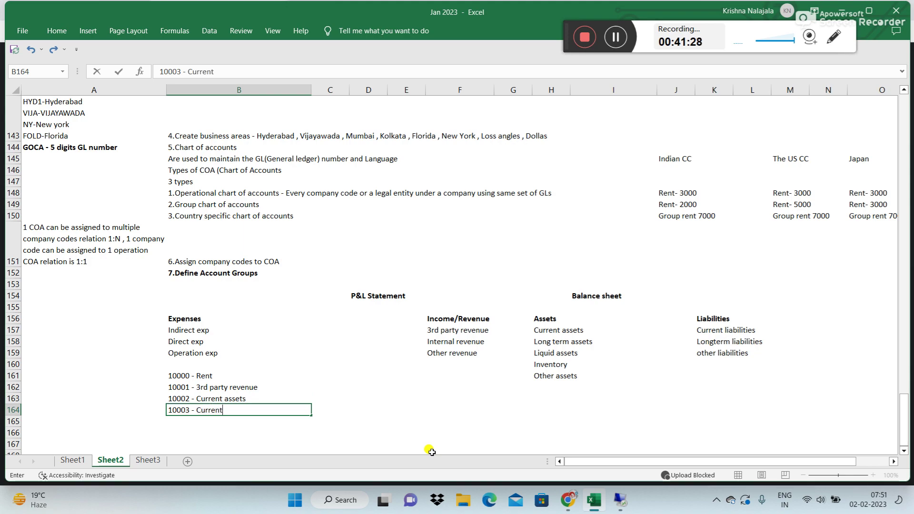
{"action": "type", "text": " liabilities"}
{"action": "key", "text": "Return"}
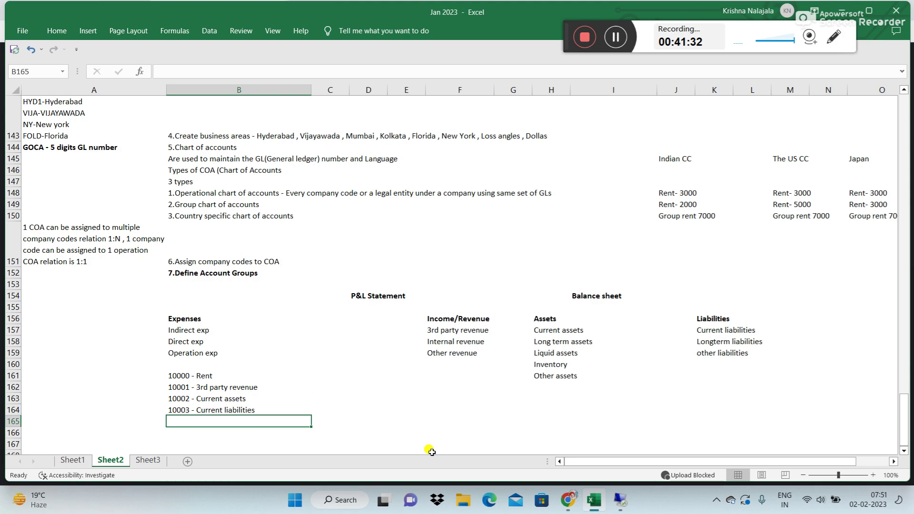
{"action": "type", "text": "10"}
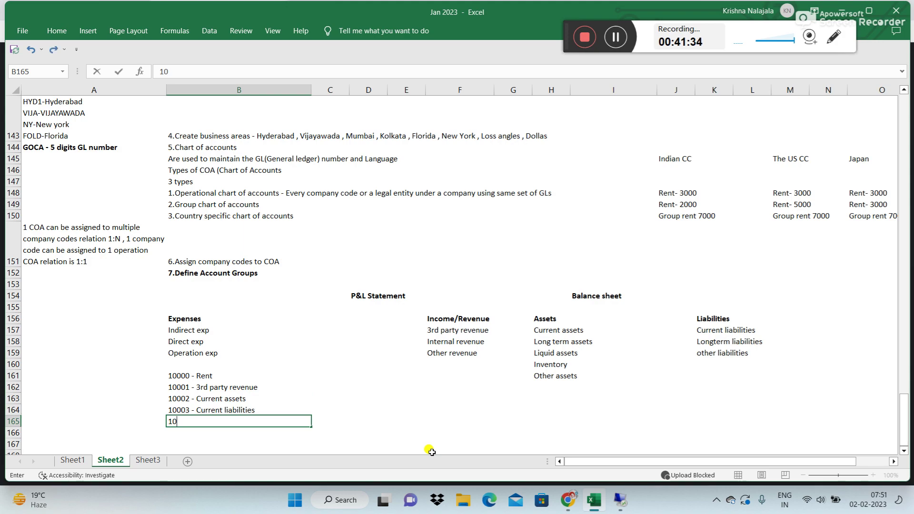
{"action": "type", "text": "004 - INventory"}
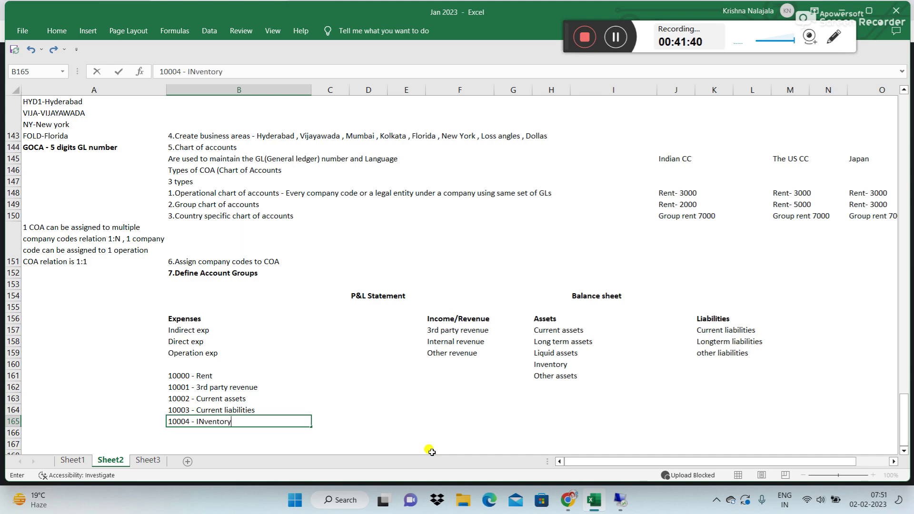
{"action": "key", "text": "Return"}
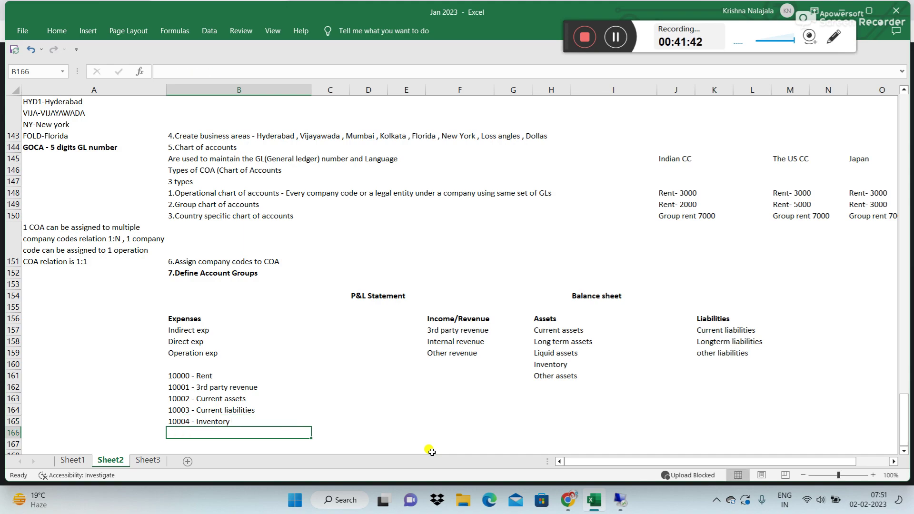
{"action": "type", "text": "100"}
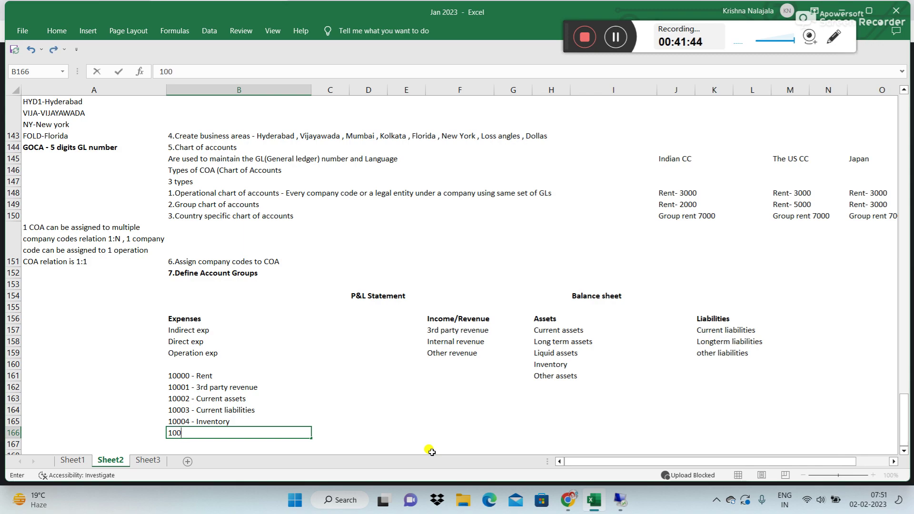
{"action": "type", "text": "05 - Internal revenue"}
{"action": "key", "text": "Return"}
Step: Add 10006 - Salaries, 10007 - Wages and 10008 - Admin expenses to the list
{"action": "type", "text": "1000"}
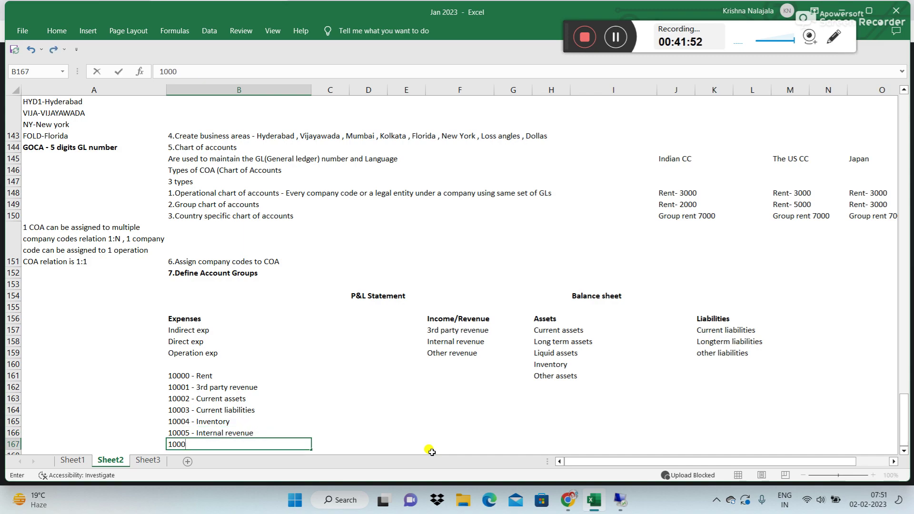
{"action": "type", "text": "6 - Salaries"}
{"action": "key", "text": "Return"}
{"action": "type", "text": "1000"}
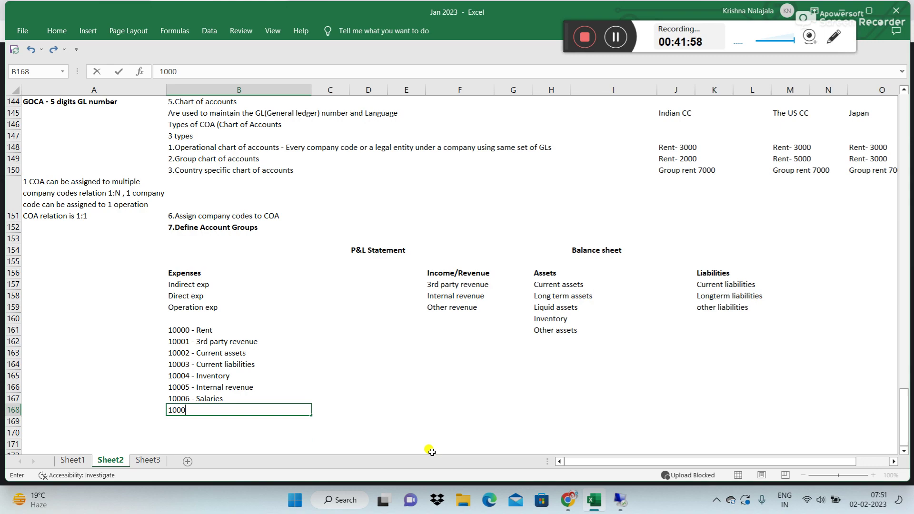
{"action": "type", "text": "7 - Wages"}
{"action": "key", "text": "Return"}
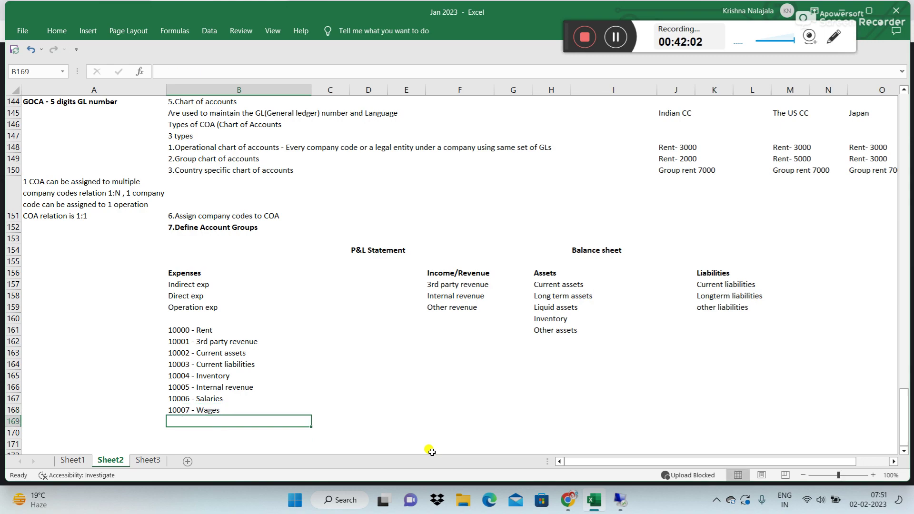
{"action": "type", "text": "1000"}
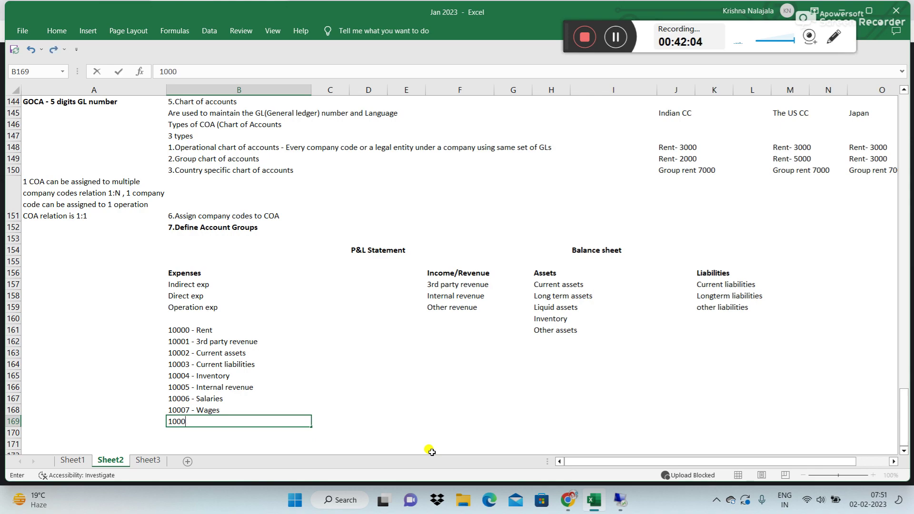
{"action": "type", "text": "8 - Admin expenses"}
{"action": "key", "text": "Return"}
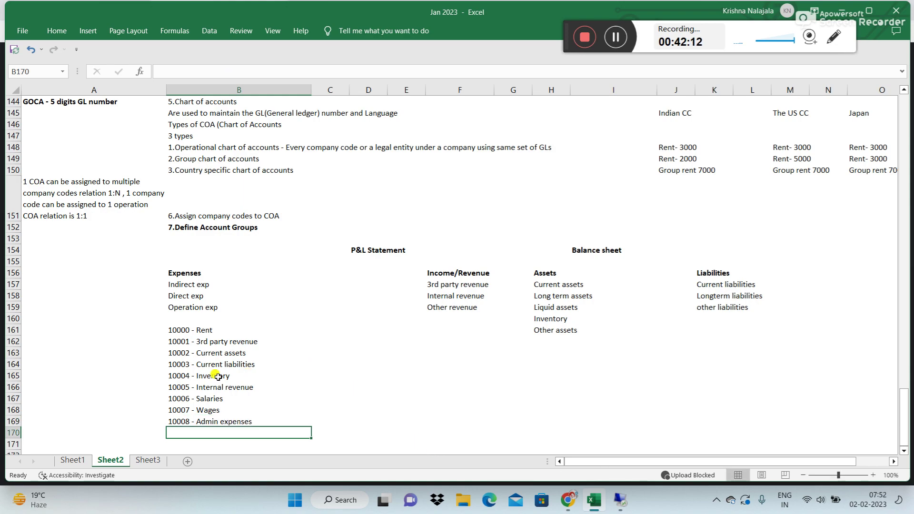
{"action": "left_click", "coordinate": [82, 103]}
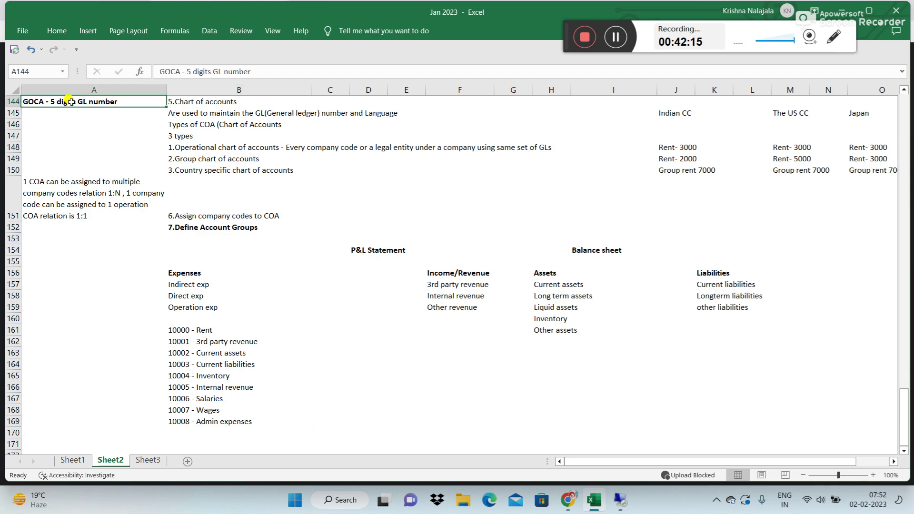
Step: Type 99999 in B170, directly beneath 10008 - Admin expenses
{"action": "left_click", "coordinate": [182, 330]}
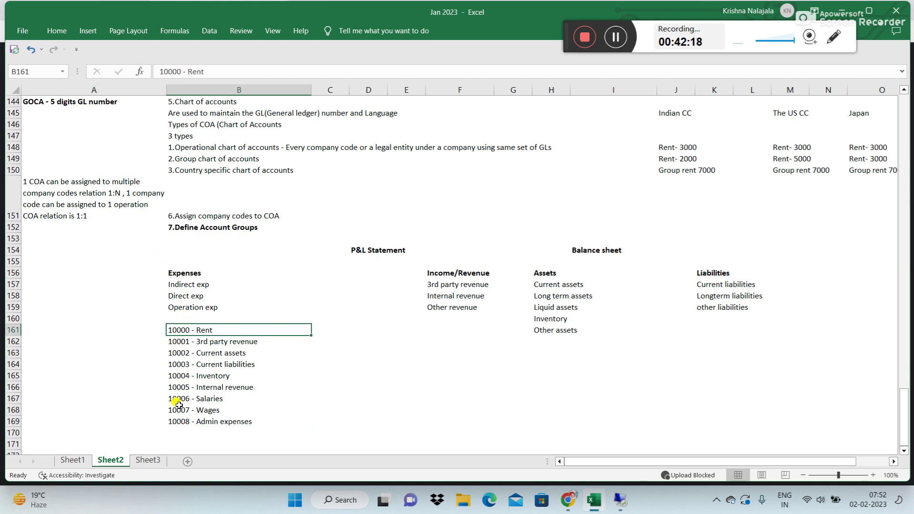
{"action": "left_click", "coordinate": [177, 429]}
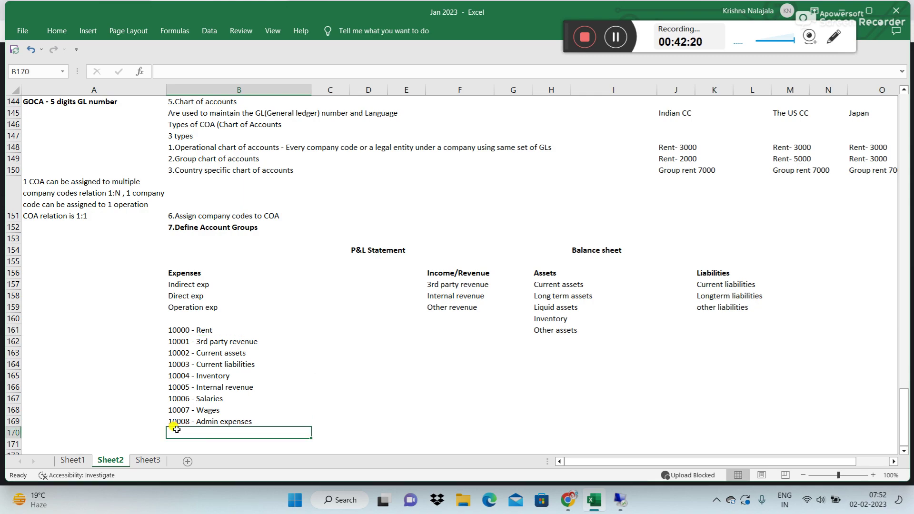
{"action": "scroll", "coordinate": [176, 429], "scroll_direction": "down", "scroll_amount": 1}
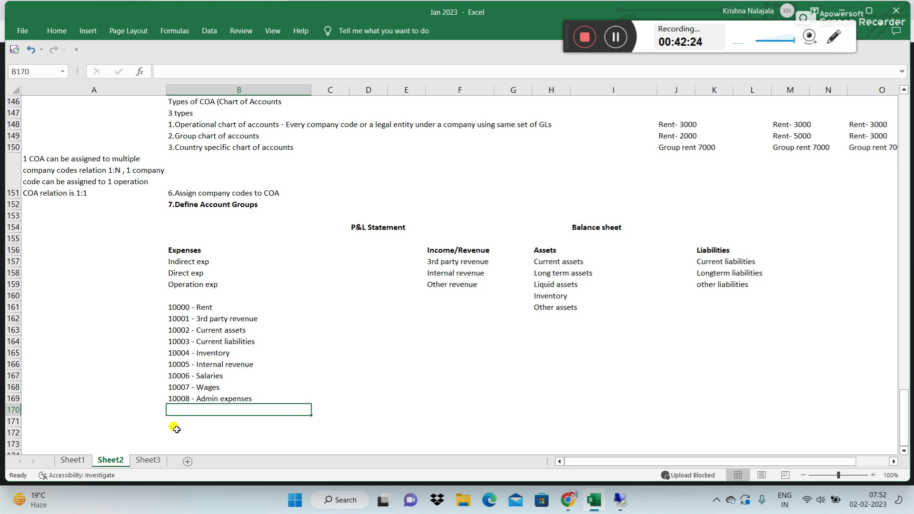
{"action": "type", "text": "999999"}
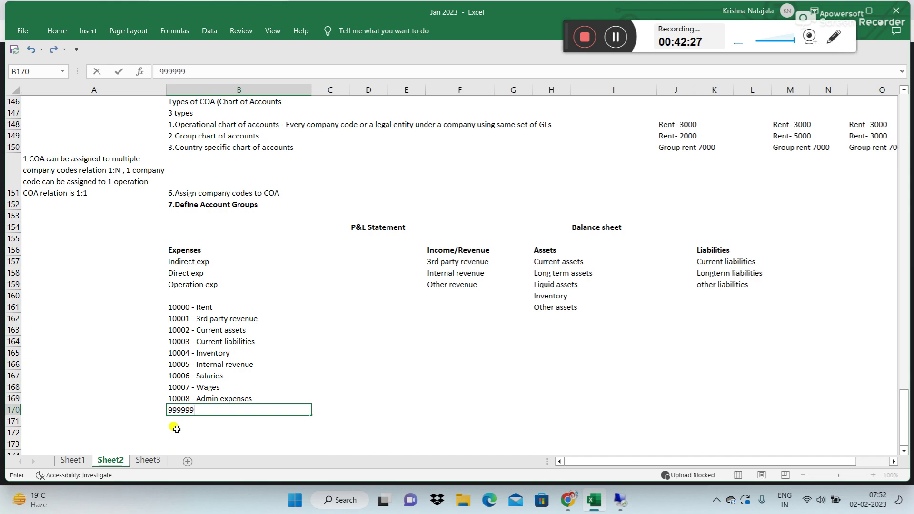
{"action": "key", "text": "BackSpace"}
{"action": "key", "text": "Return"}
{"action": "key", "text": "Up"}
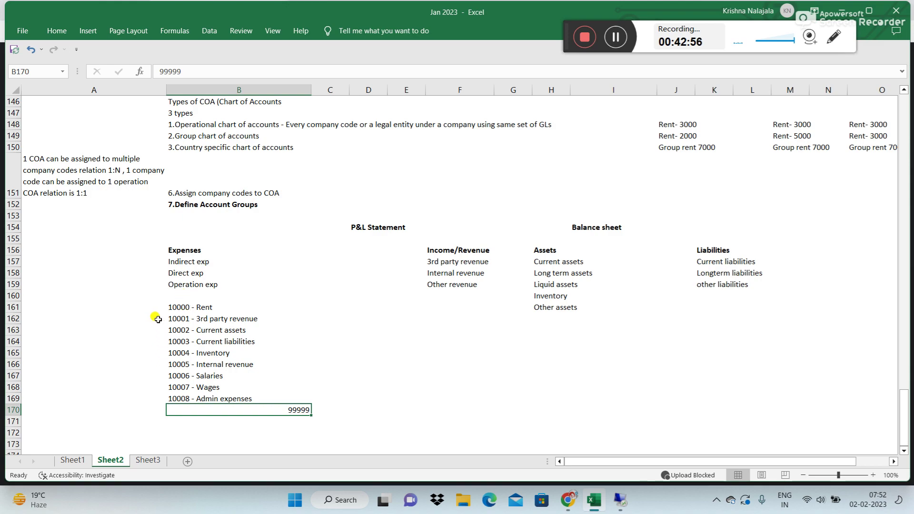
{"action": "left_click", "coordinate": [147, 307]}
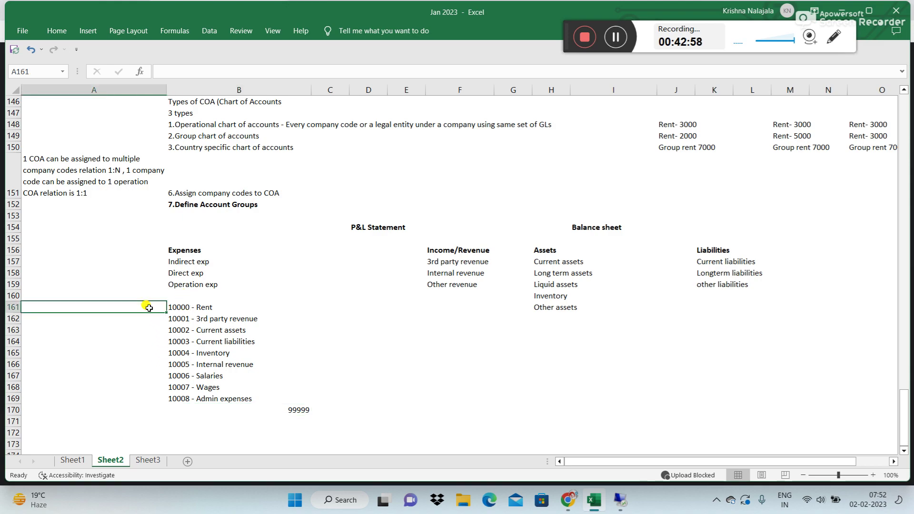
Step: Label 10000 - Rent, 10006 - Salaries, 10007 - Wages and 10008 - Admin expenses as Exp in column C
{"action": "left_click", "coordinate": [313, 309]}
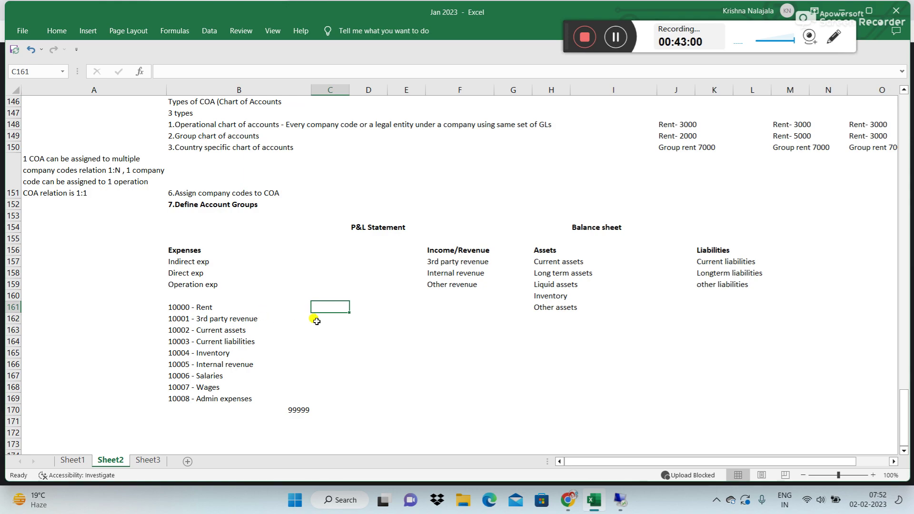
{"action": "type", "text": "Exp"}
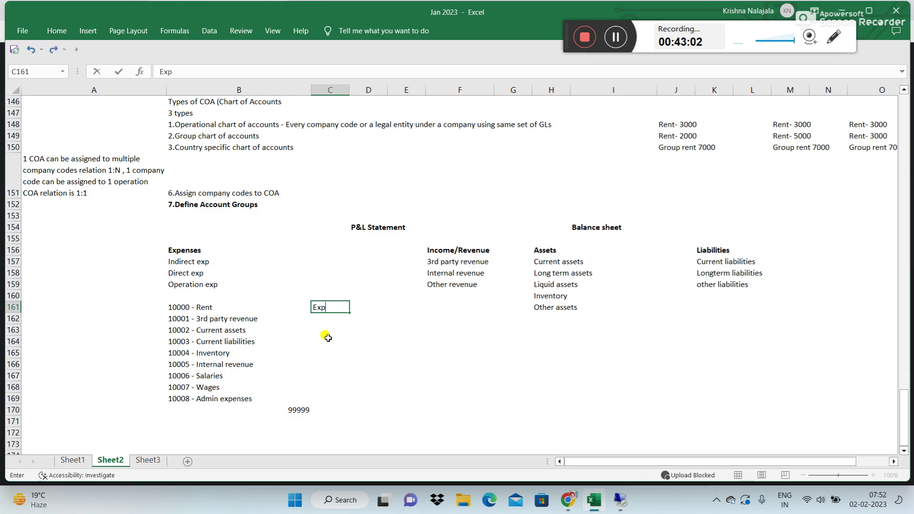
{"action": "key", "text": "Return"}
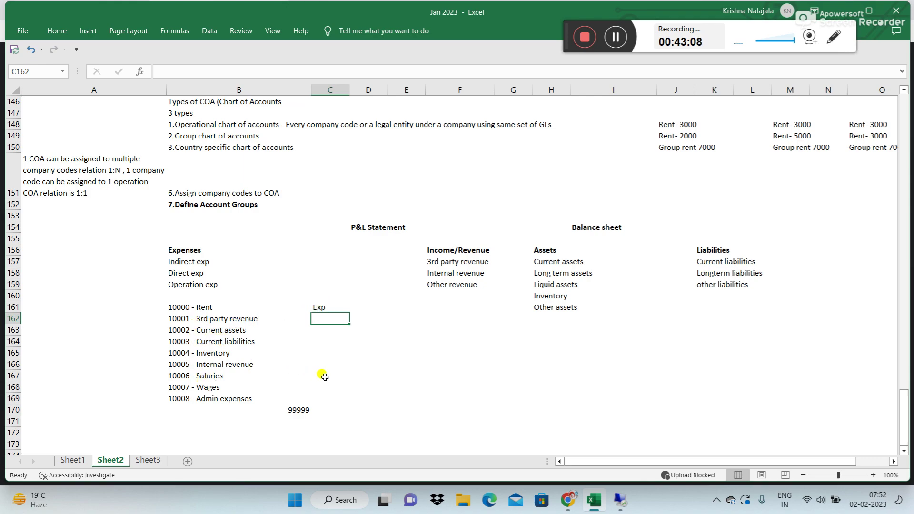
{"action": "left_click", "coordinate": [319, 373]}
{"action": "type", "text": "Exp"}
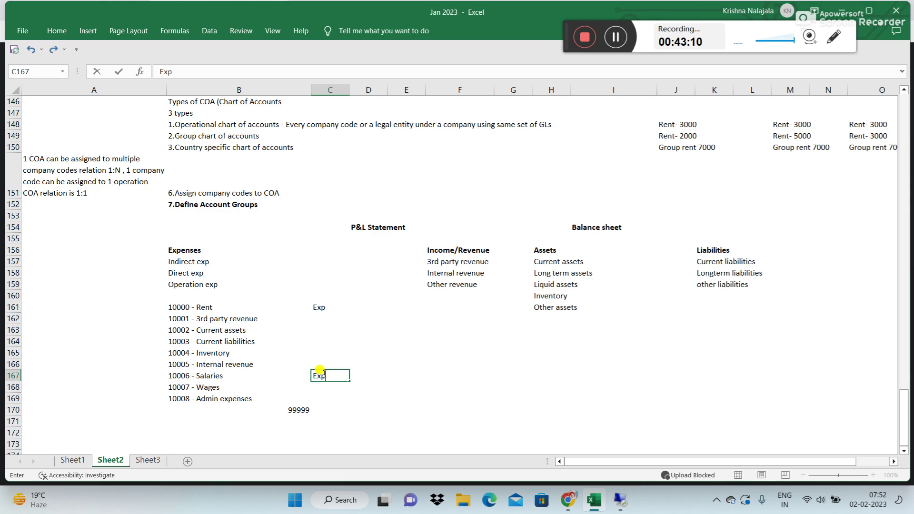
{"action": "key", "text": "Return"}
{"action": "type", "text": "E"}
{"action": "key", "text": "Return"}
{"action": "type", "text": "E"}
{"action": "key", "text": "Return"}
{"action": "type", "text": "E"}
{"action": "key", "text": "Return"}
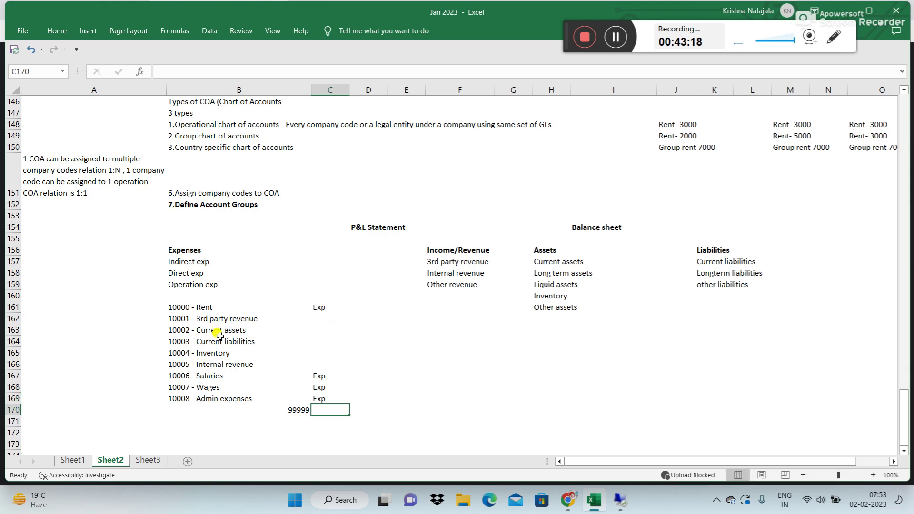
Step: Enter amounts 2000 for Rent and 5000, 4000, 7000 for Salaries, Wages, Admin expenses
{"action": "left_click", "coordinate": [362, 306]}
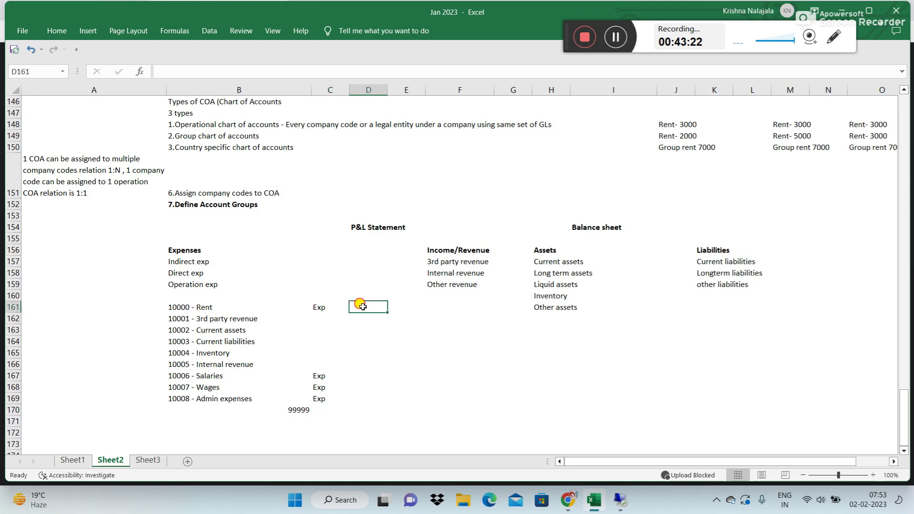
{"action": "type", "text": "2000"}
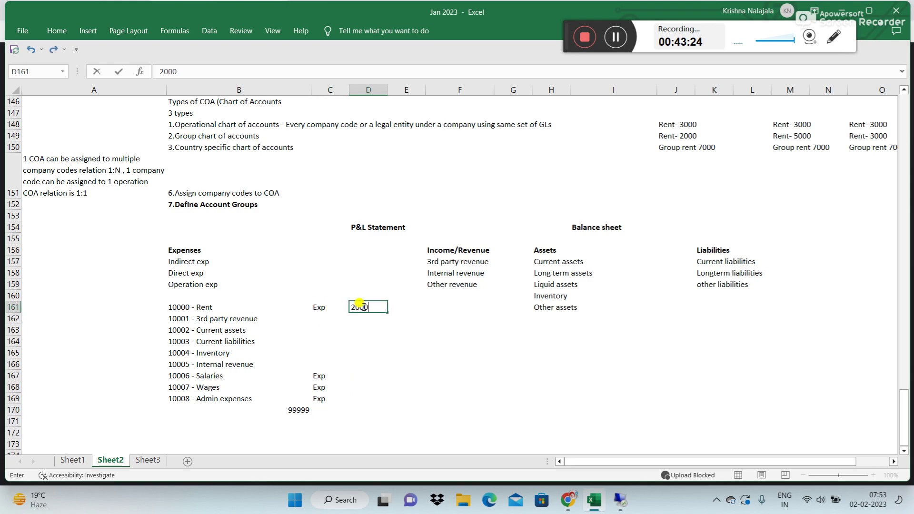
{"action": "key", "text": "Return"}
{"action": "left_click", "coordinate": [365, 375]}
{"action": "type", "text": "5000"}
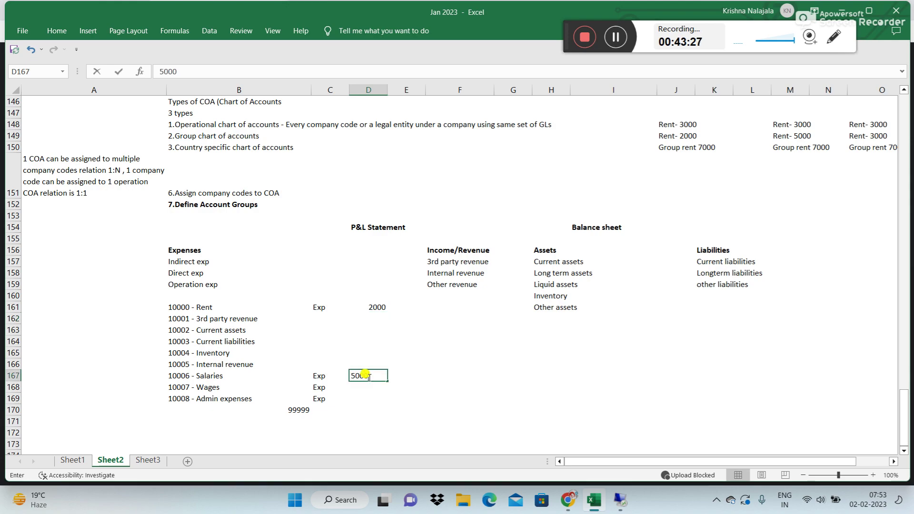
{"action": "key", "text": "Return"}
{"action": "type", "text": "4000"}
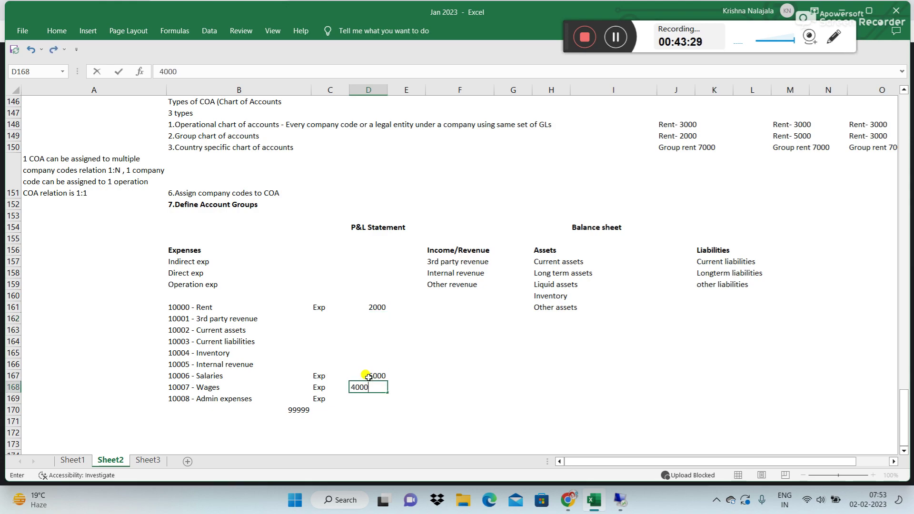
{"action": "key", "text": "Return"}
{"action": "type", "text": "7000"}
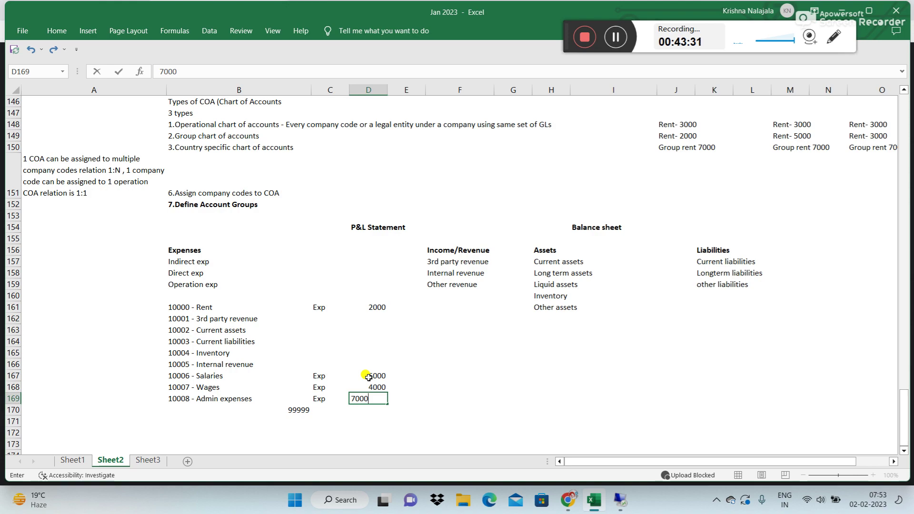
{"action": "key", "text": "Return"}
Step: Total D161:D169 with AutoSum in D170 and format it bold as 18,000.00
{"action": "key", "text": "alt+equal"}
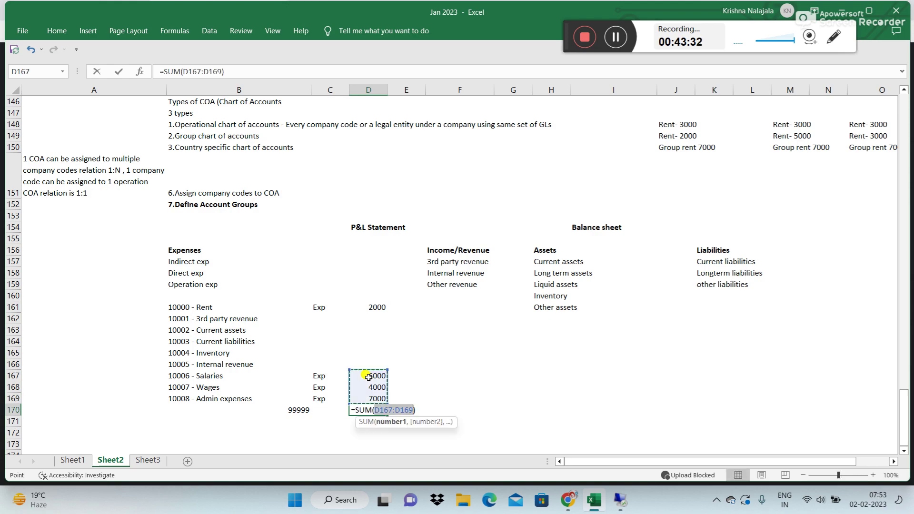
{"action": "left_click_drag", "start_coordinate": [374, 307], "coordinate": [383, 399]}
{"action": "key", "text": "Return"}
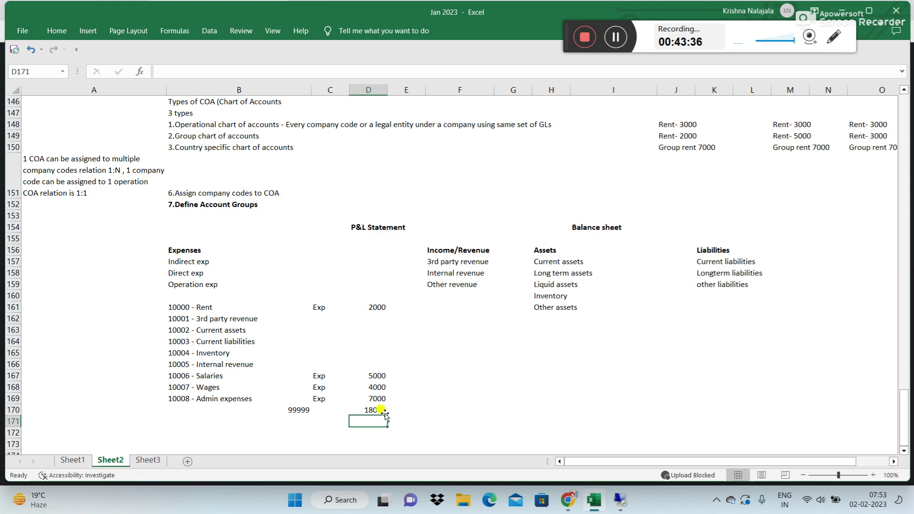
{"action": "left_click", "coordinate": [384, 410]}
{"action": "key", "text": "ctrl+shift+1"}
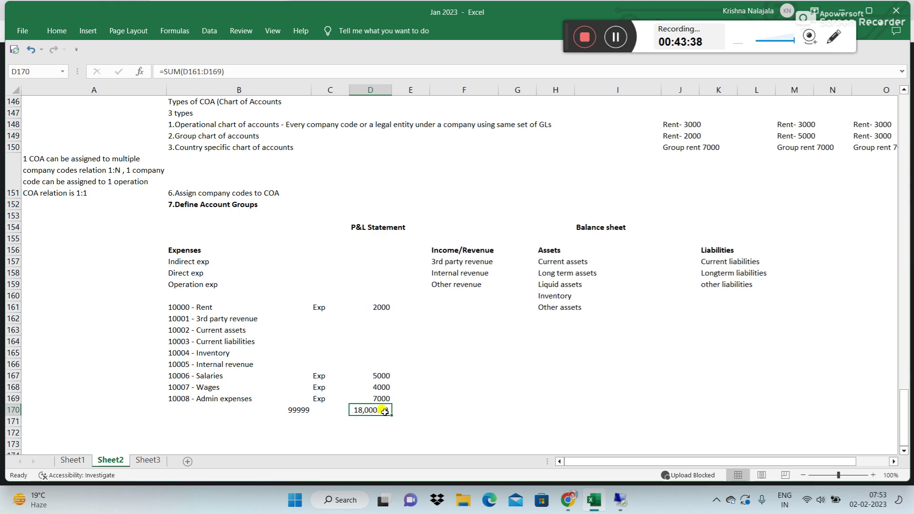
{"action": "key", "text": "ctrl+b"}
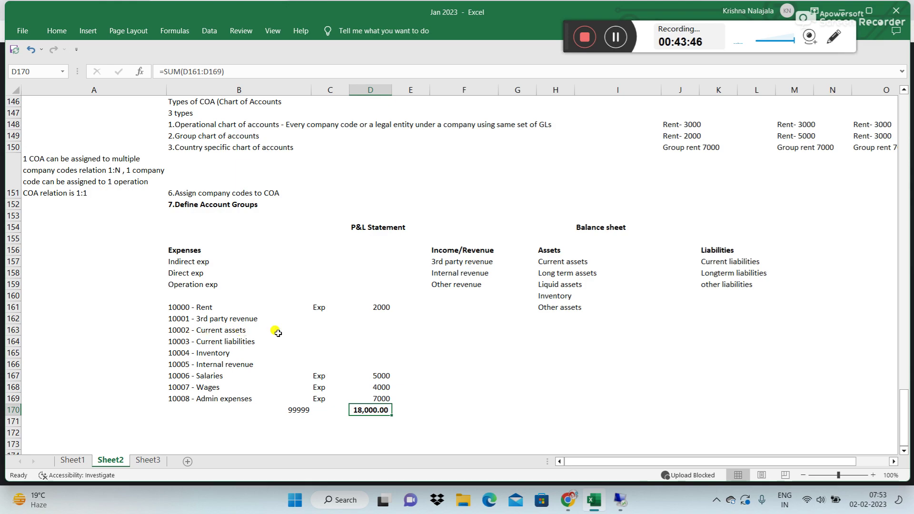
Step: Label 10002 - Current assets as assets and 10004 - Inventory as Assets in column C
{"action": "left_click", "coordinate": [319, 329]}
{"action": "type", "text": "assets"}
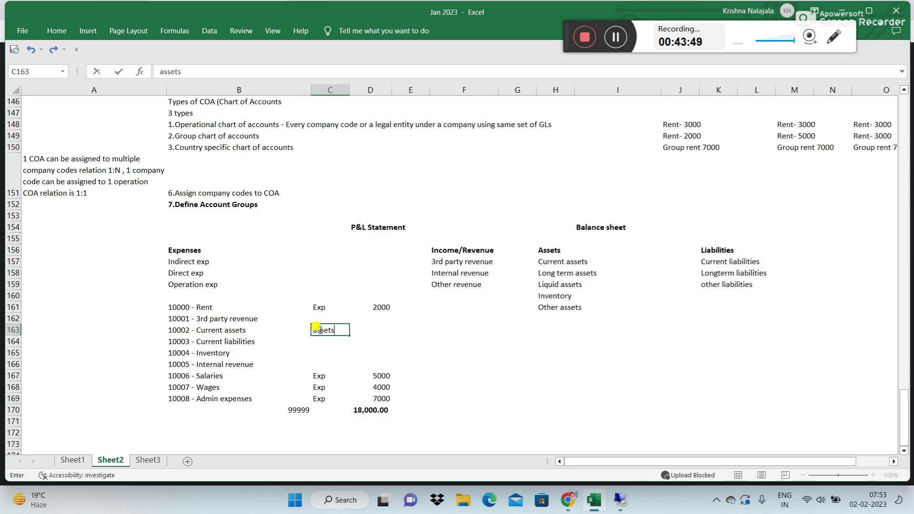
{"action": "key", "text": "Return"}
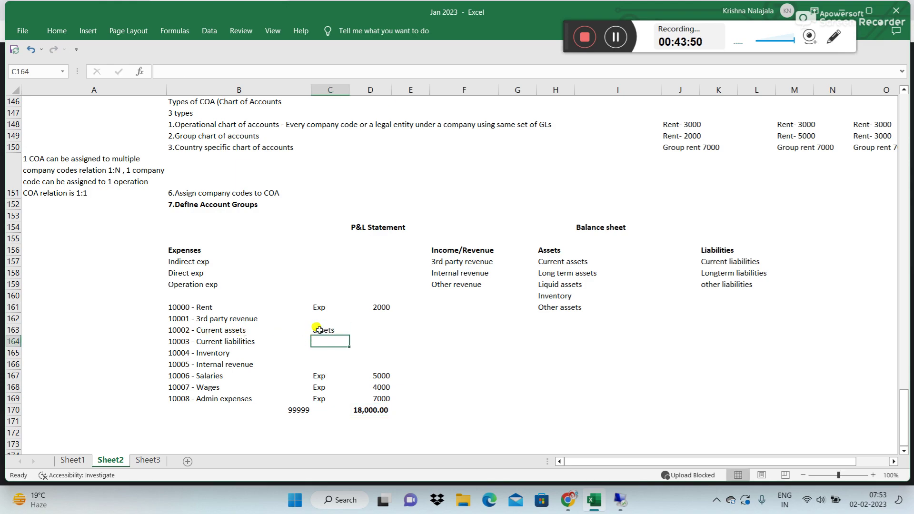
{"action": "left_click", "coordinate": [318, 350]}
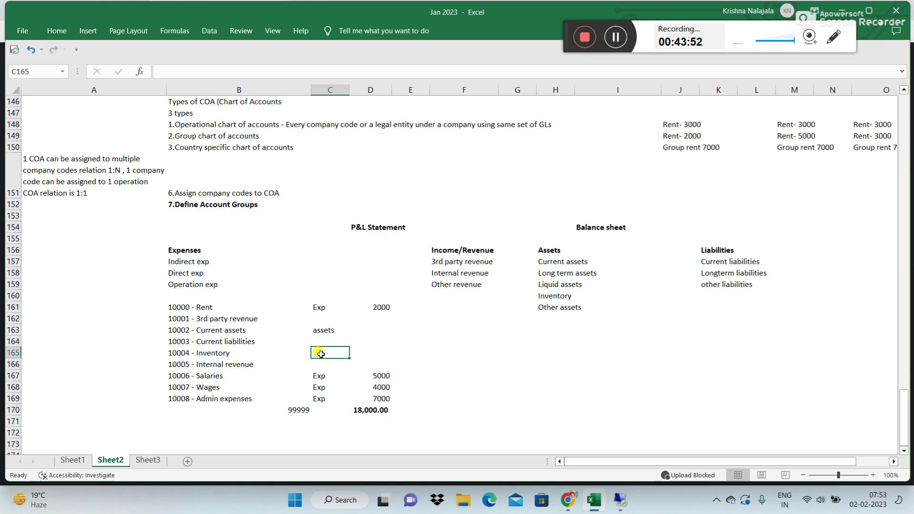
{"action": "type", "text": "Assets"}
{"action": "key", "text": "Return"}
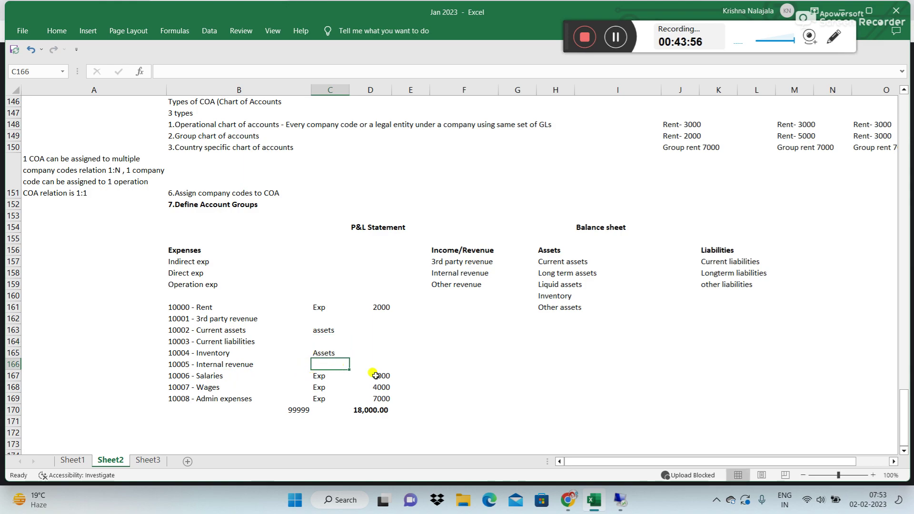
{"action": "left_click", "coordinate": [386, 329]}
Step: Enter 10000 for Current assets and 20000 for Inventory
{"action": "type", "text": "10000"}
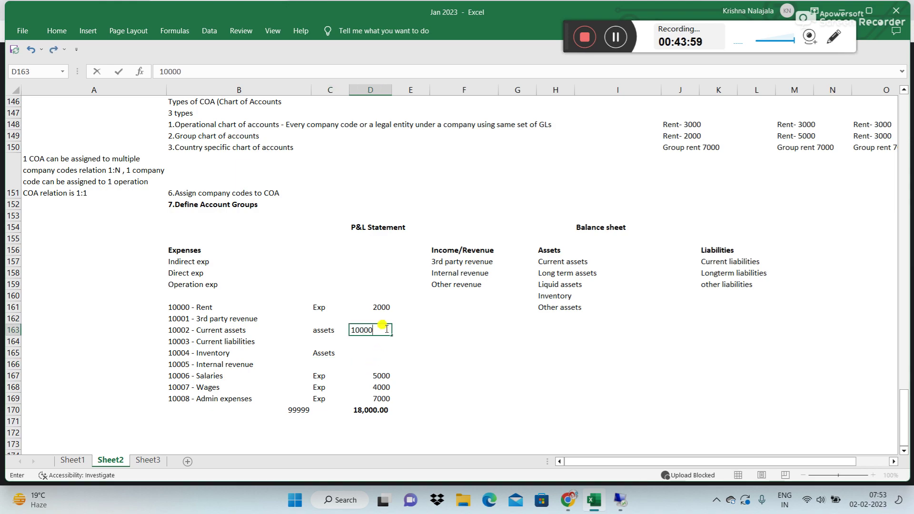
{"action": "key", "text": "Return"}
{"action": "key", "text": "Down"}
{"action": "key", "text": "Down"}
{"action": "key", "text": "Up"}
{"action": "type", "text": "20000"}
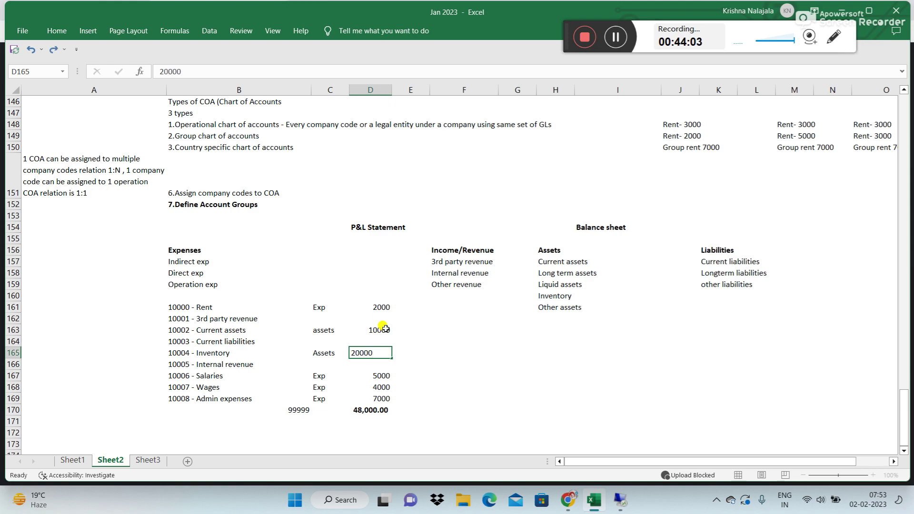
{"action": "key", "text": "Return"}
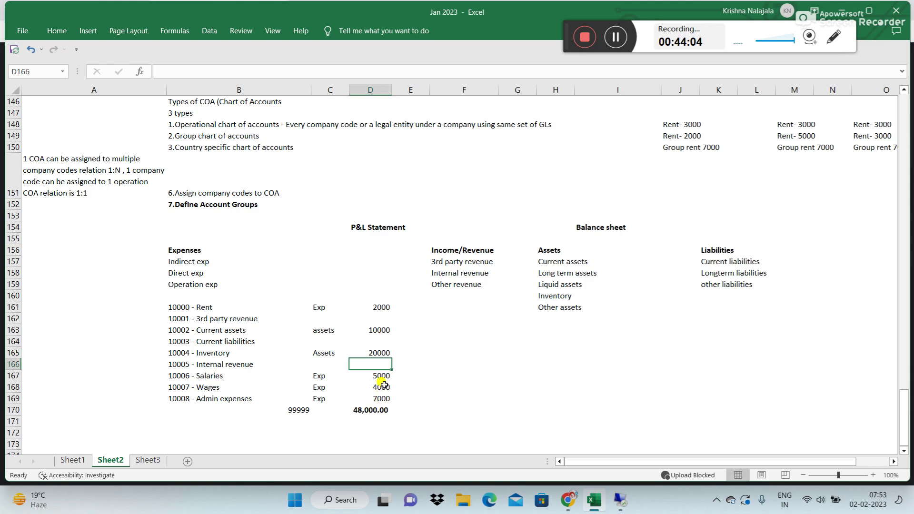
Step: Move the two asset amounts from column D into column E
{"action": "left_click", "coordinate": [382, 332]}
{"action": "key", "text": "shift+Down"}
{"action": "key", "text": "shift+Down"}
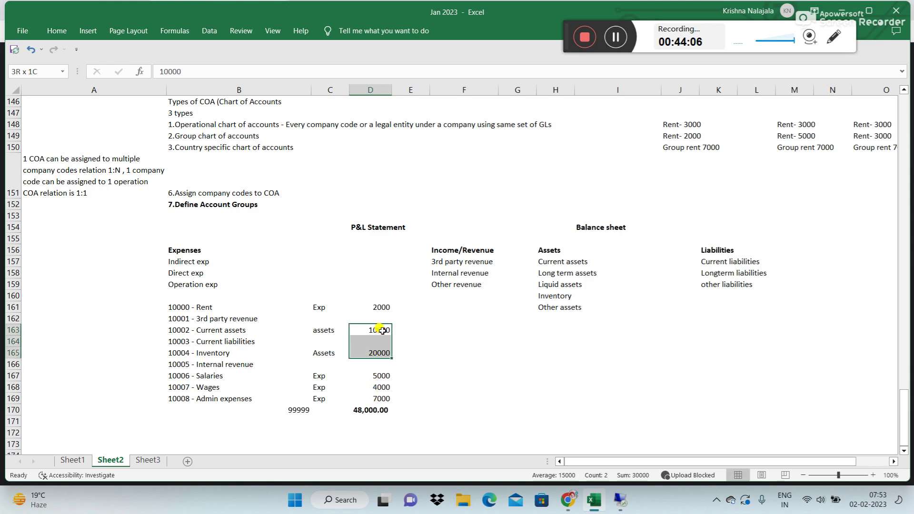
{"action": "key", "text": "ctrl+c"}
{"action": "key", "text": "Right"}
{"action": "key", "text": "ctrl+v"}
Step: Sum the asset amounts in E170 and format the total as 30,000.00
{"action": "key", "text": "Down"}
{"action": "key", "text": "Down"}
{"action": "key", "text": "Down"}
{"action": "key", "text": "Down"}
{"action": "key", "text": "Down"}
{"action": "key", "text": "Down"}
{"action": "key", "text": "Down"}
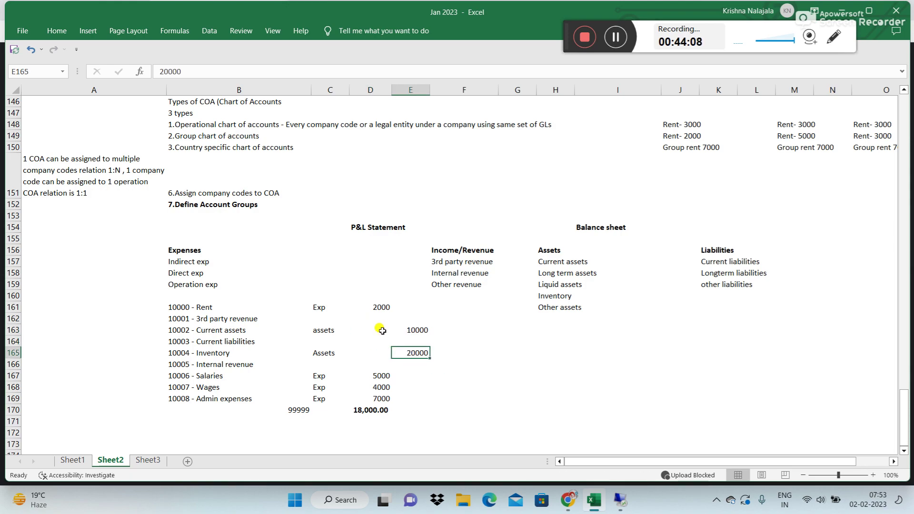
{"action": "type", "text": "=SUM("}
{"action": "key", "text": "Up"}
{"action": "key", "text": "Up"}
{"action": "key", "text": "Up"}
{"action": "key", "text": "Up"}
{"action": "key", "text": "Up"}
{"action": "key", "text": "Up"}
{"action": "key", "text": "Up"}
{"action": "key", "text": "Up"}
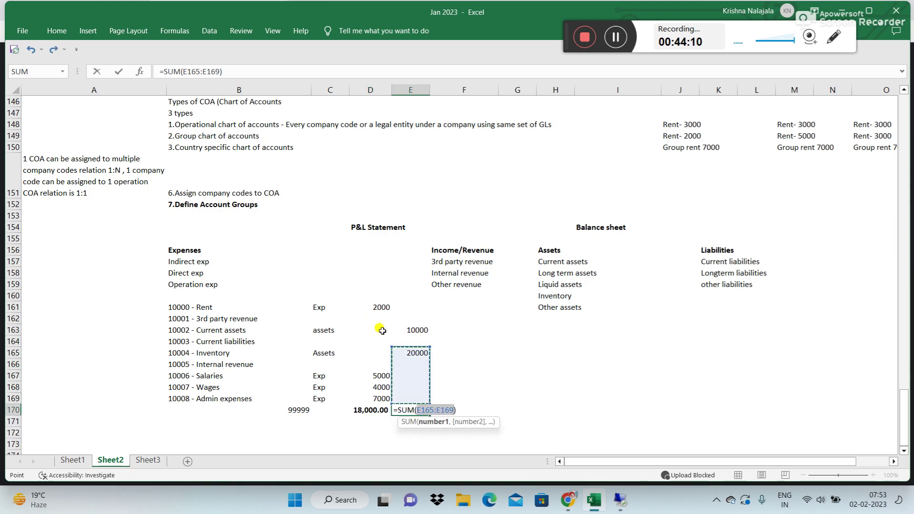
{"action": "key", "text": "Down"}
{"action": "key", "text": "Down"}
{"action": "key", "text": "Up"}
{"action": "key", "text": "shift+Down"}
{"action": "key", "text": "shift+Down"}
{"action": "key", "text": "shift+Up"}
{"action": "key", "text": "shift+Up"}
{"action": "key", "text": "shift+Down"}
{"action": "key", "text": "shift+Down"}
{"action": "key", "text": "Return"}
{"action": "key", "text": "Up"}
{"action": "key", "text": "ctrl+shift+1"}
Step: Add bold 'exp' and 'assets' column headings in D160 and E160
{"action": "key", "text": "Left"}
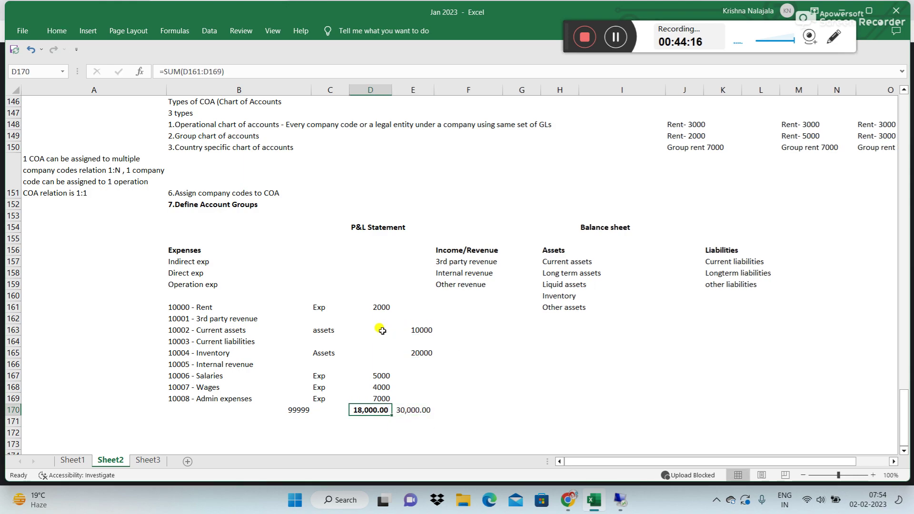
{"action": "key", "text": "Up"}
{"action": "key", "text": "Up"}
{"action": "key", "text": "Up"}
{"action": "key", "text": "Up"}
{"action": "key", "text": "Up"}
{"action": "key", "text": "Up"}
{"action": "key", "text": "Up"}
{"action": "key", "text": "Up"}
{"action": "key", "text": "Up"}
{"action": "key", "text": "Up"}
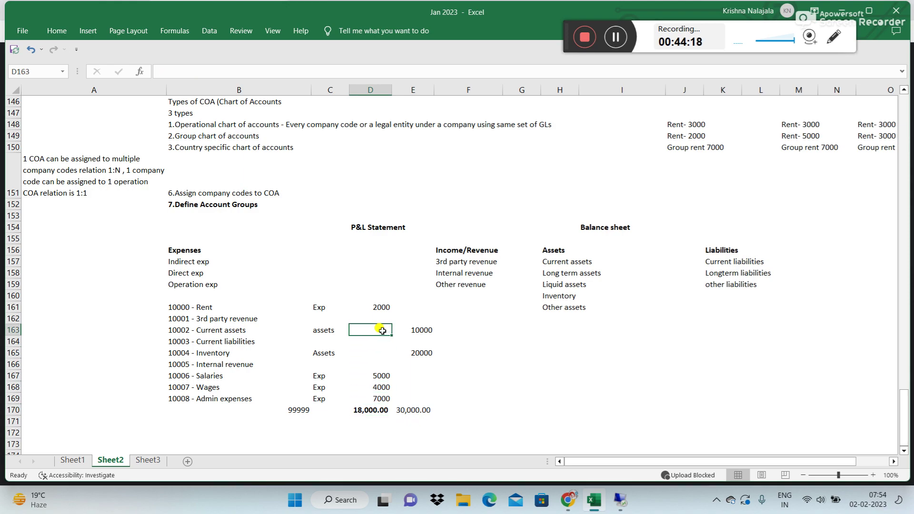
{"action": "type", "text": "exp"}
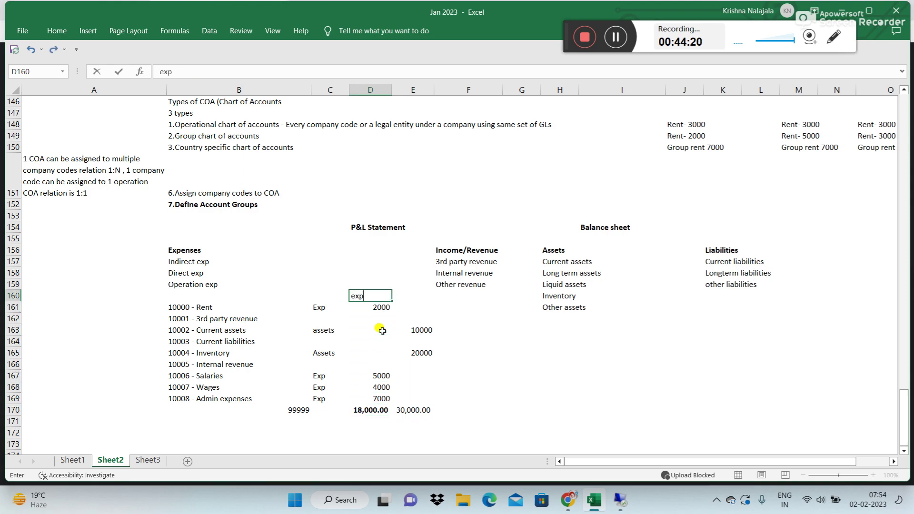
{"action": "key", "text": "Tab"}
{"action": "key", "text": "Tab"}
{"action": "key", "text": "Left"}
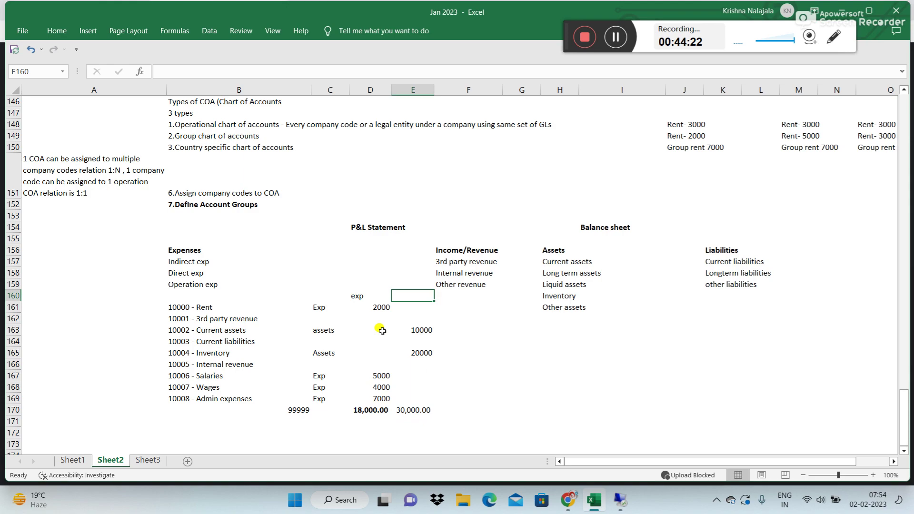
{"action": "type", "text": "assets"}
{"action": "key", "text": "Return"}
{"action": "key", "text": "Up"}
{"action": "key", "text": "ctrl+b"}
{"action": "key", "text": "Left"}
{"action": "key", "text": "ctrl+b"}
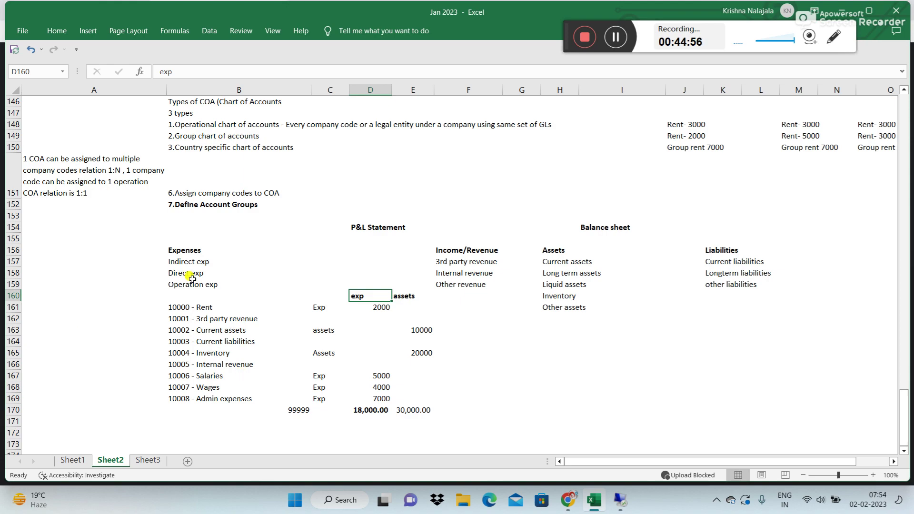
{"action": "left_click", "coordinate": [195, 250]}
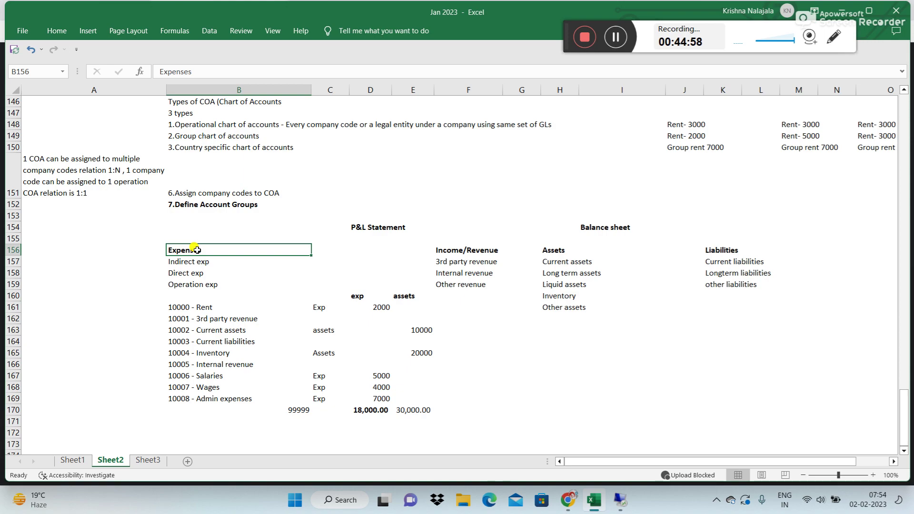
{"action": "left_click", "coordinate": [241, 70]}
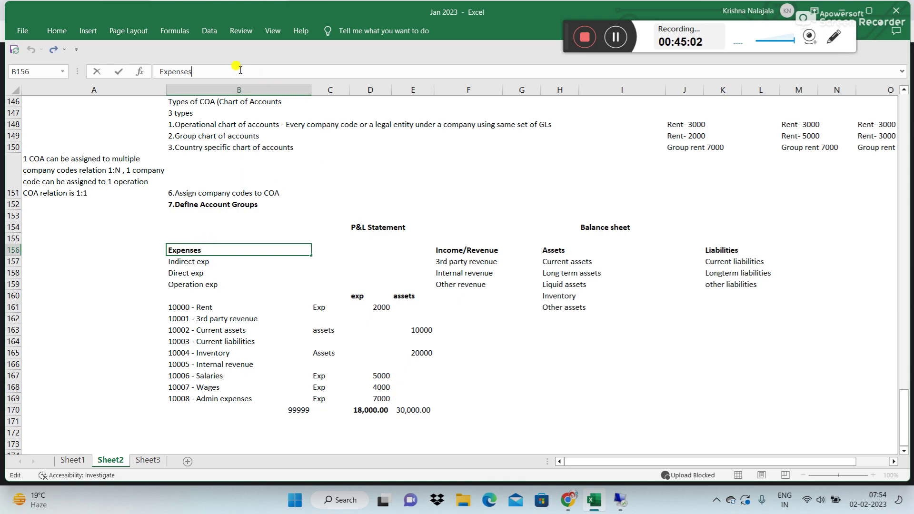
{"action": "type", "text": "- 30000-39999"}
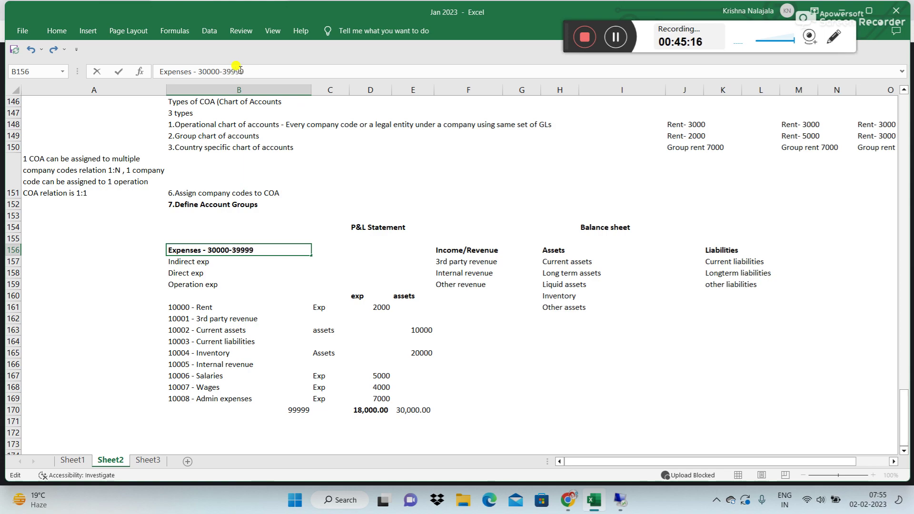
{"action": "key", "text": "Return"}
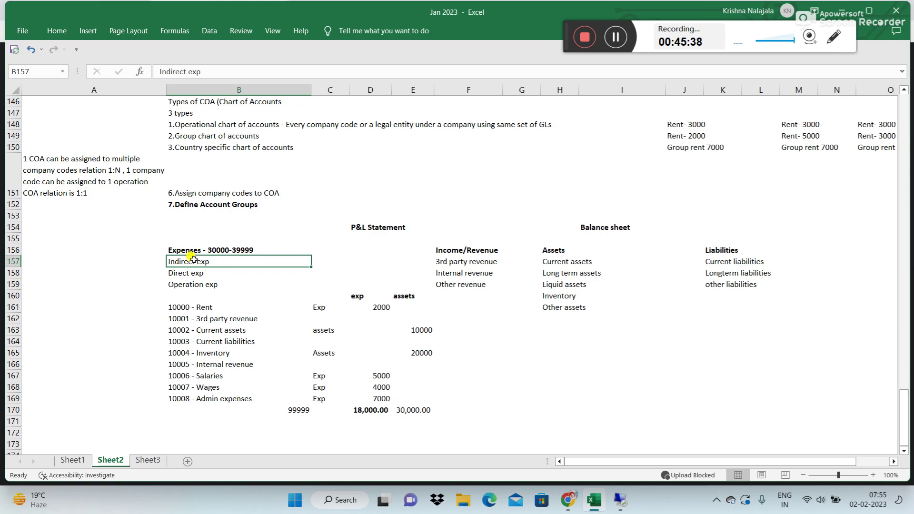
{"action": "left_click", "coordinate": [180, 248]}
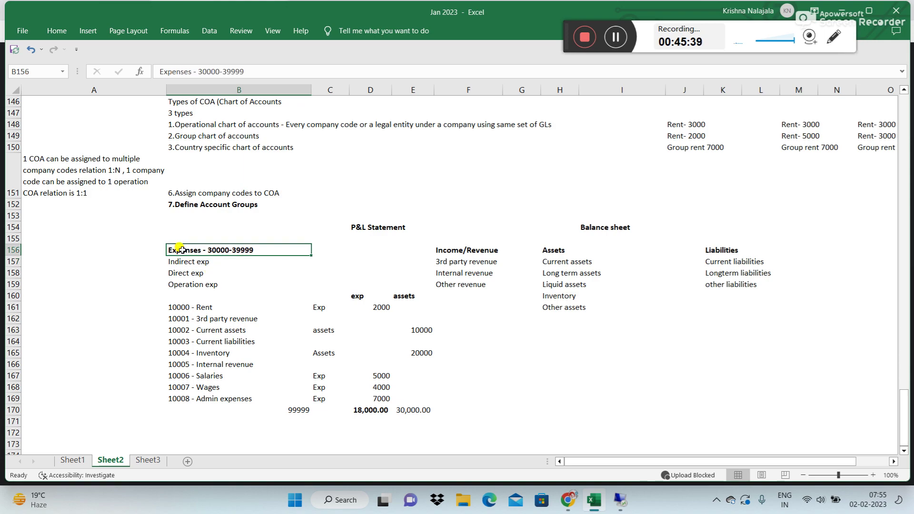
{"action": "left_click", "coordinate": [455, 249]}
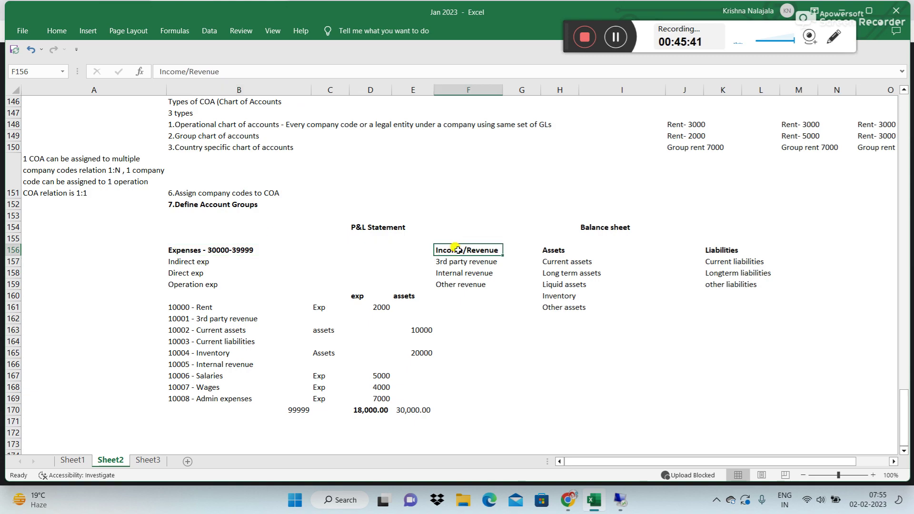
{"action": "left_click", "coordinate": [278, 71]}
{"action": "type", "text": "- 4000"}
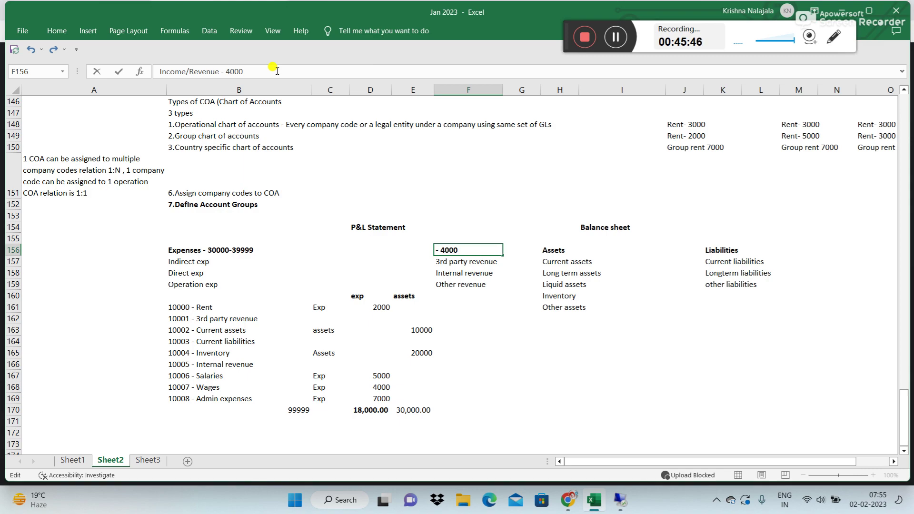
{"action": "type", "text": "0-49999"}
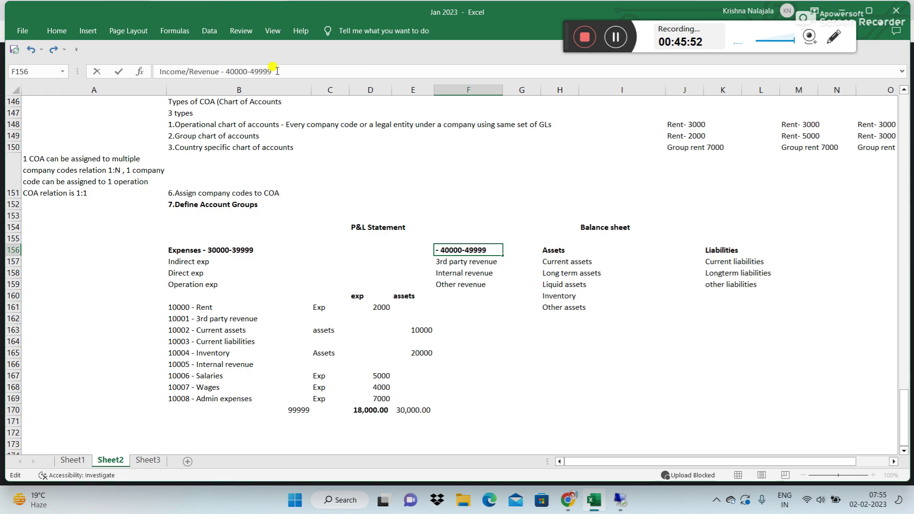
{"action": "key", "text": "Return"}
Step: AutoFit column F so the full Income/Revenue heading is visible
{"action": "key", "text": "Up"}
{"action": "key", "text": "alt+h"}
{"action": "key", "text": "o"}
{"action": "key", "text": "i"}
{"action": "key", "text": "Down"}
{"action": "key", "text": "Up"}
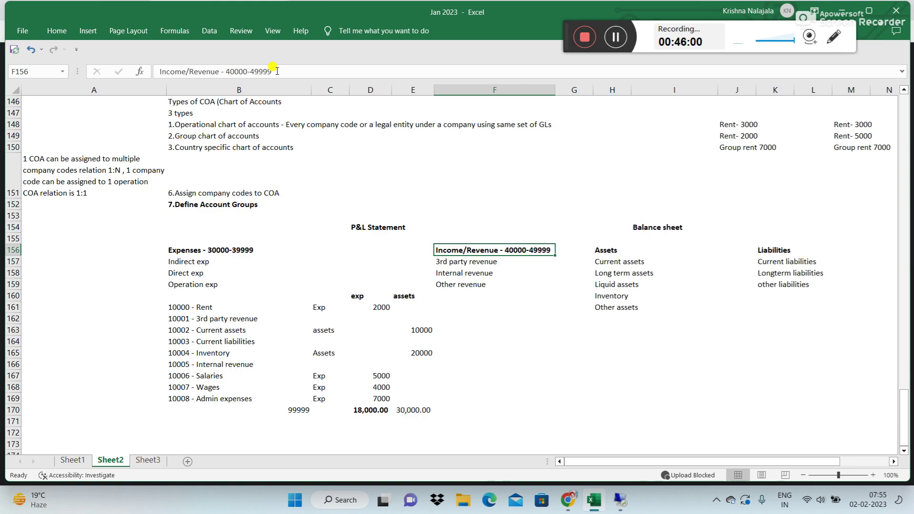
{"action": "key", "text": "Right"}
{"action": "key", "text": "Right"}
{"action": "key", "text": "Right"}
{"action": "key", "text": "Right"}
{"action": "key", "text": "Right"}
{"action": "key", "text": "Right"}
{"action": "key", "text": "Right"}
{"action": "key", "text": "Right"}
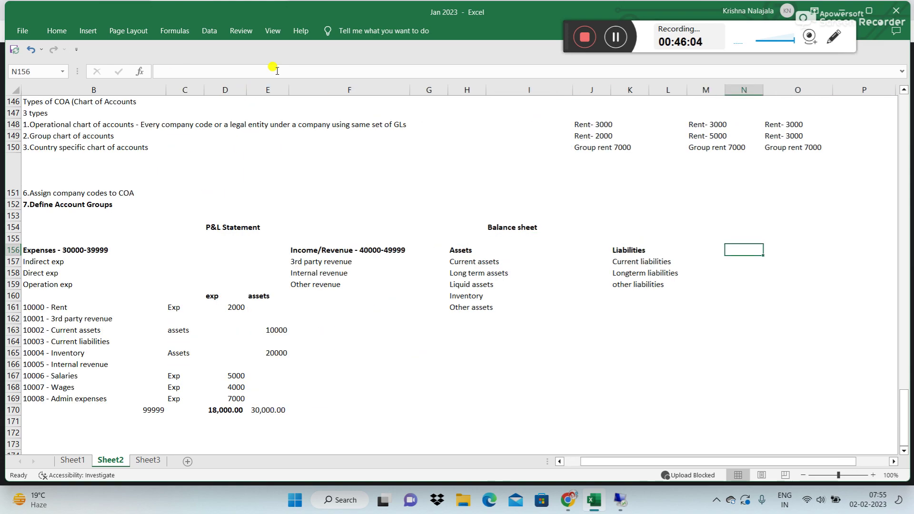
Step: Change the Assets heading to 'Assets - 10000 - 19999'
{"action": "left_click", "coordinate": [453, 250]}
{"action": "left_click", "coordinate": [254, 74]}
{"action": "type", "text": "- 10"}
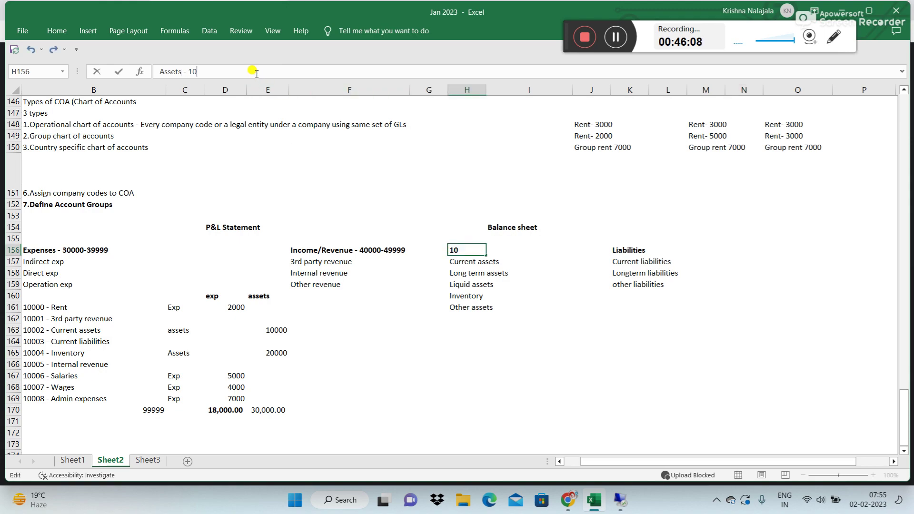
{"action": "type", "text": "000 -"}
{"action": "type", "text": " 19999"}
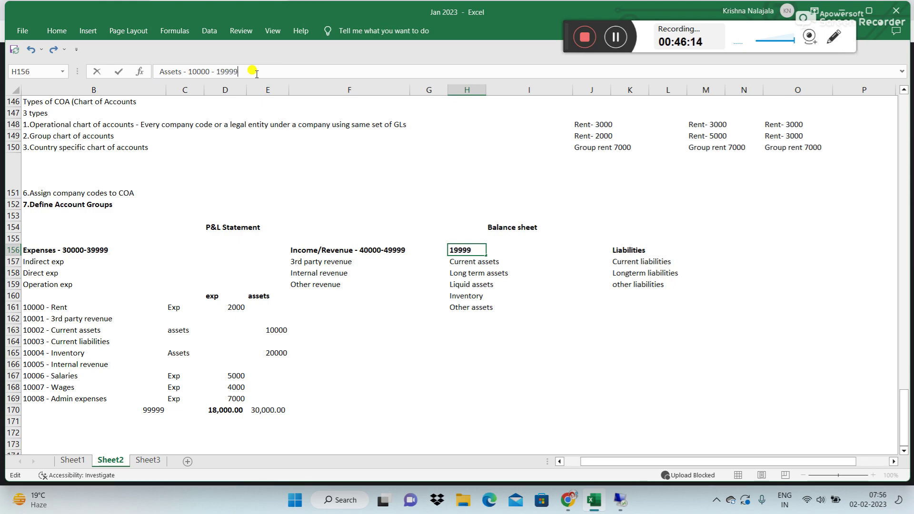
{"action": "key", "text": "Return"}
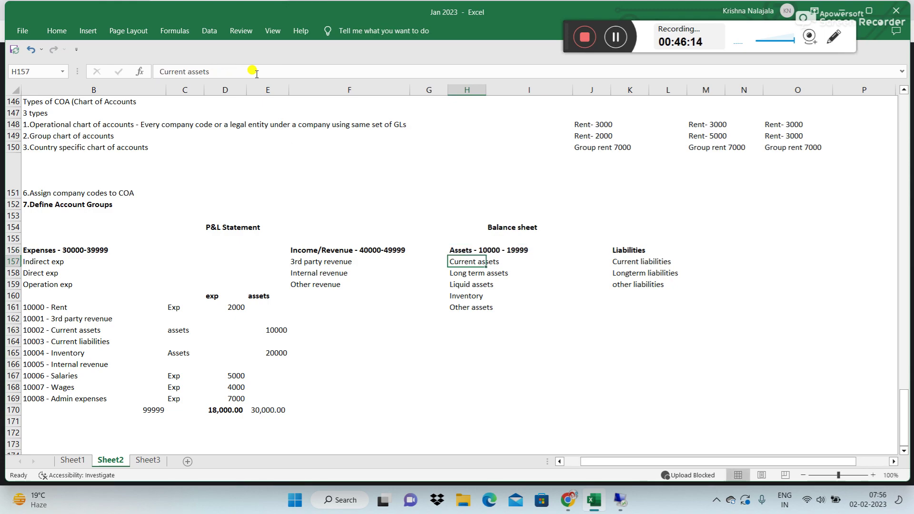
{"action": "key", "text": "Up"}
Step: Change the Liabilities heading to 'Liabilities - 20000 - 29999'
{"action": "key", "text": "Right"}
{"action": "key", "text": "Right"}
{"action": "key", "text": "Right"}
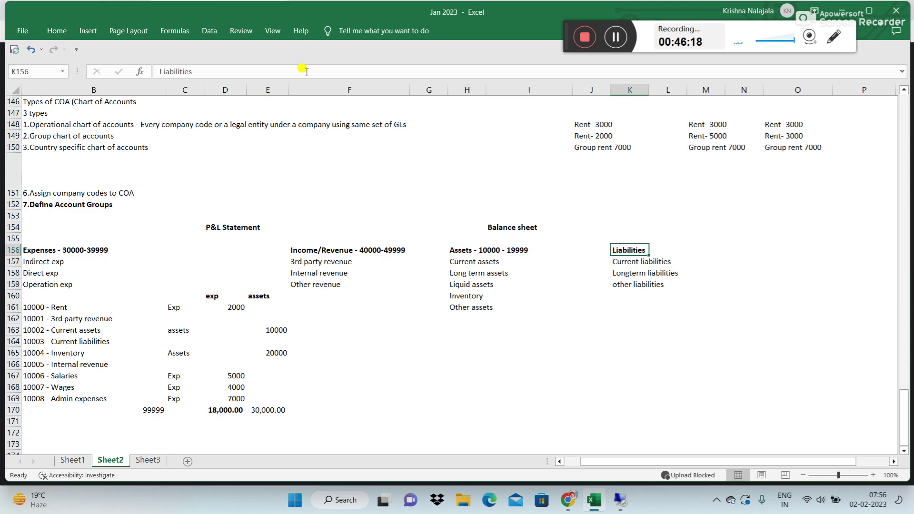
{"action": "left_click", "coordinate": [306, 71]}
{"action": "type", "text": "-"}
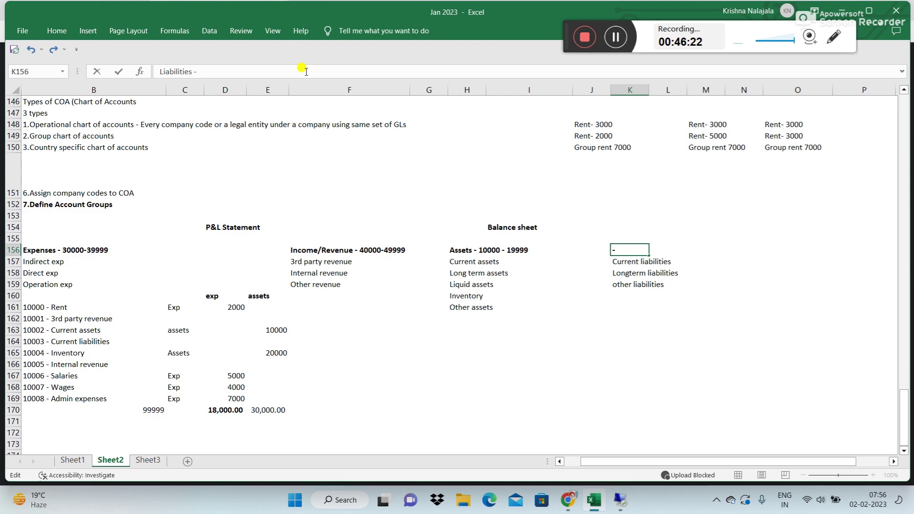
{"action": "type", "text": " 20000 - 29999"}
{"action": "key", "text": "Return"}
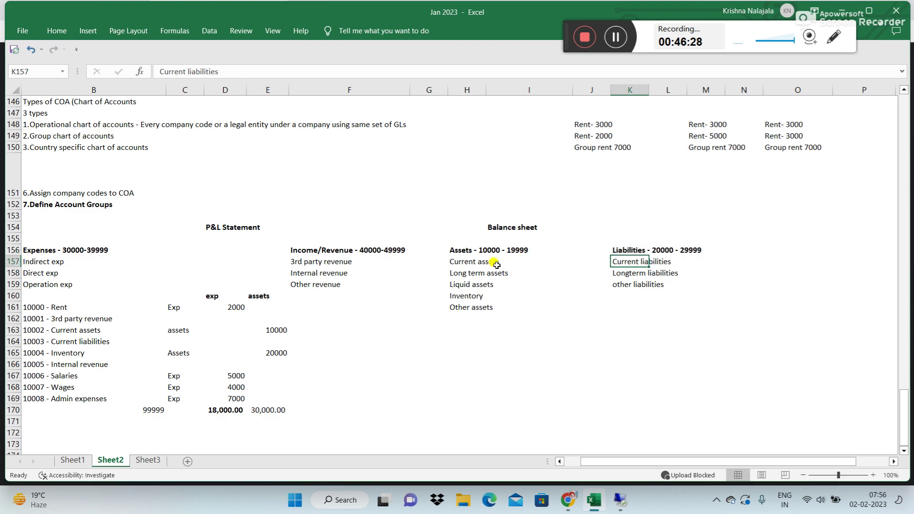
{"action": "left_click", "coordinate": [479, 253]}
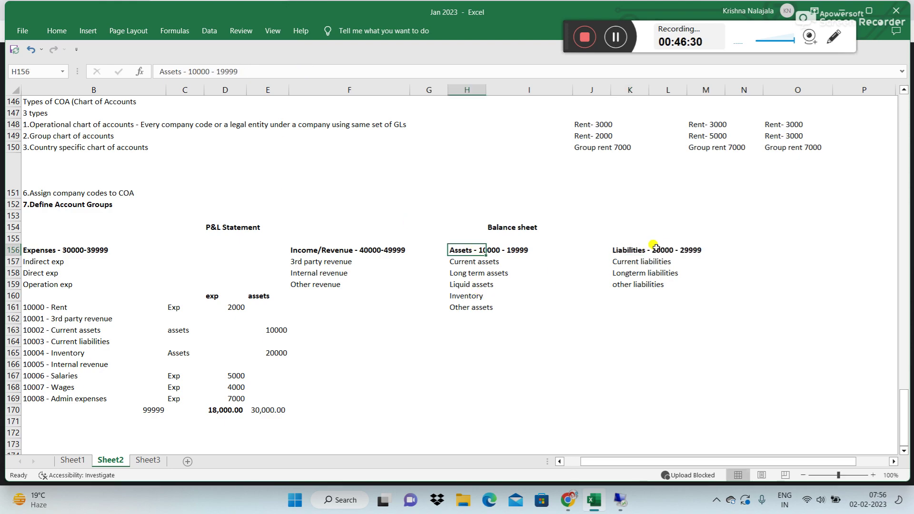
{"action": "left_click", "coordinate": [641, 252]}
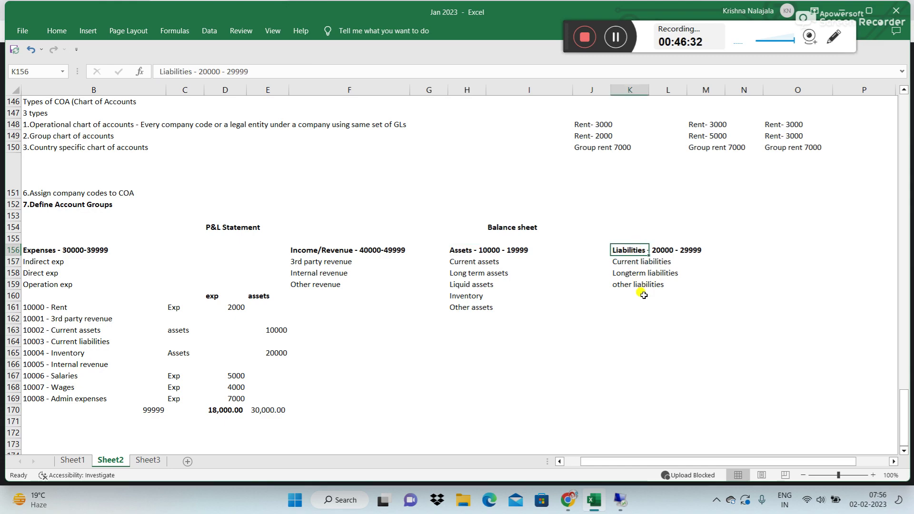
{"action": "key", "text": "Left"}
{"action": "key", "text": "Left"}
{"action": "key", "text": "Left"}
{"action": "key", "text": "Left"}
{"action": "key", "text": "Left"}
{"action": "key", "text": "Left"}
{"action": "key", "text": "Left"}
{"action": "key", "text": "Left"}
{"action": "key", "text": "Left"}
{"action": "key", "text": "Left"}
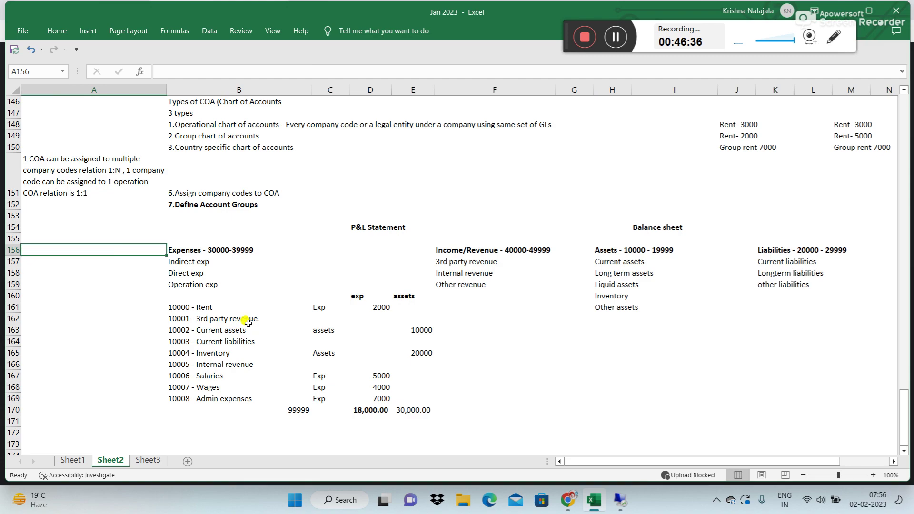
{"action": "left_click", "coordinate": [211, 251]}
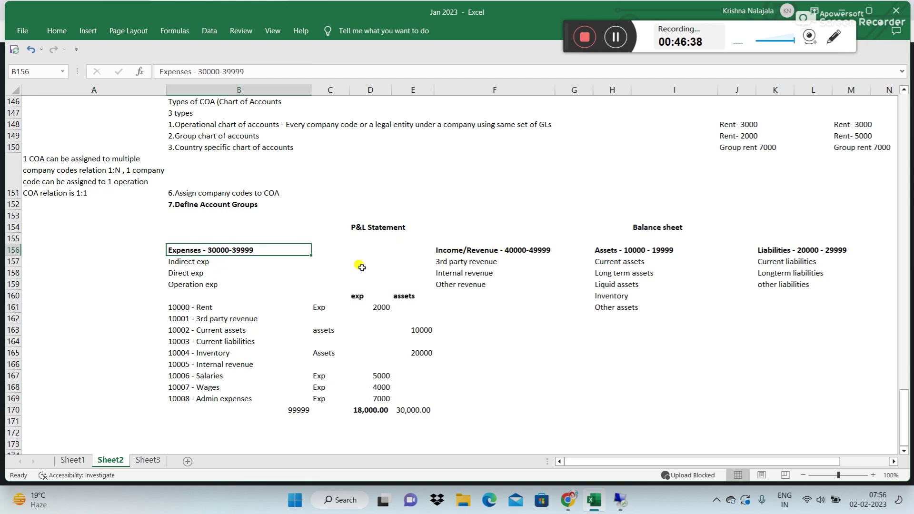
{"action": "double_click", "coordinate": [506, 251]}
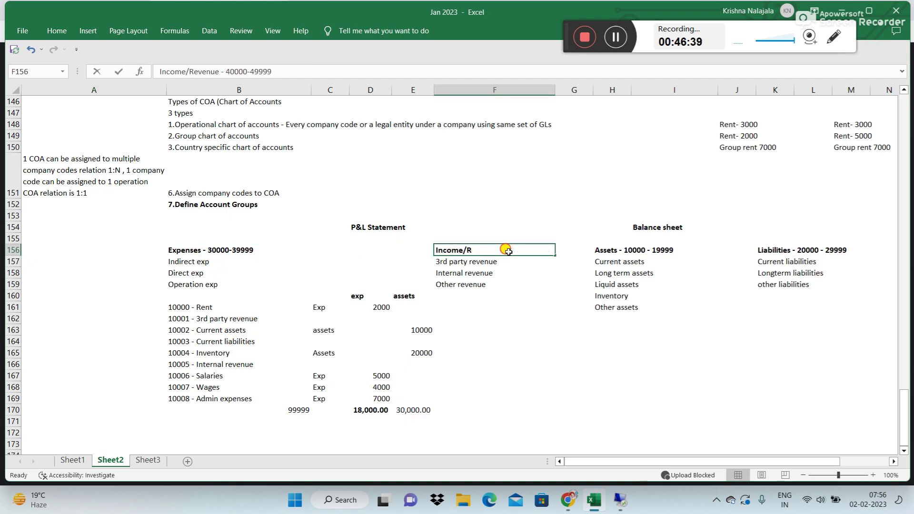
{"action": "left_click", "coordinate": [322, 259]}
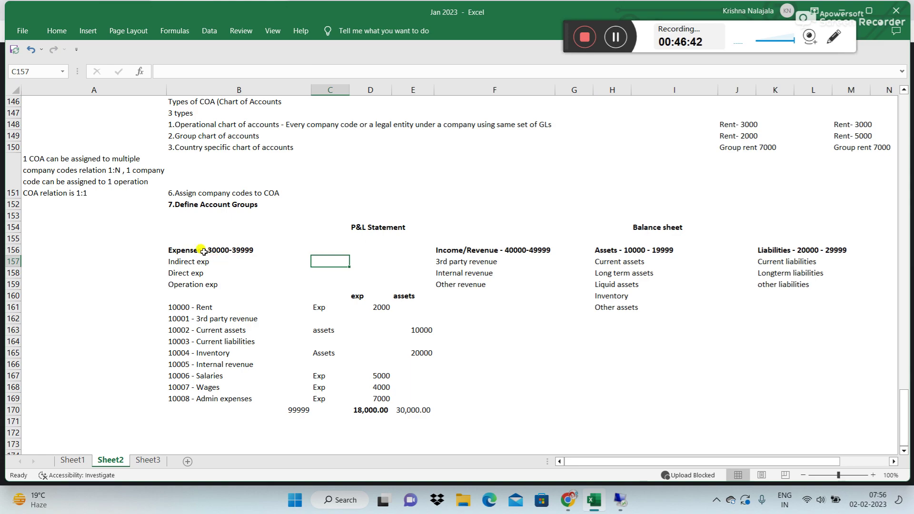
{"action": "left_click", "coordinate": [188, 252]}
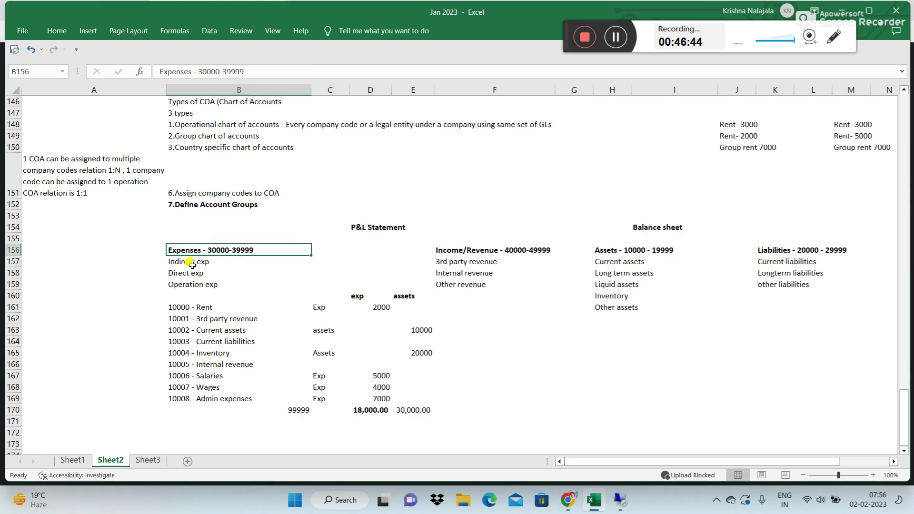
{"action": "left_click", "coordinate": [450, 249]}
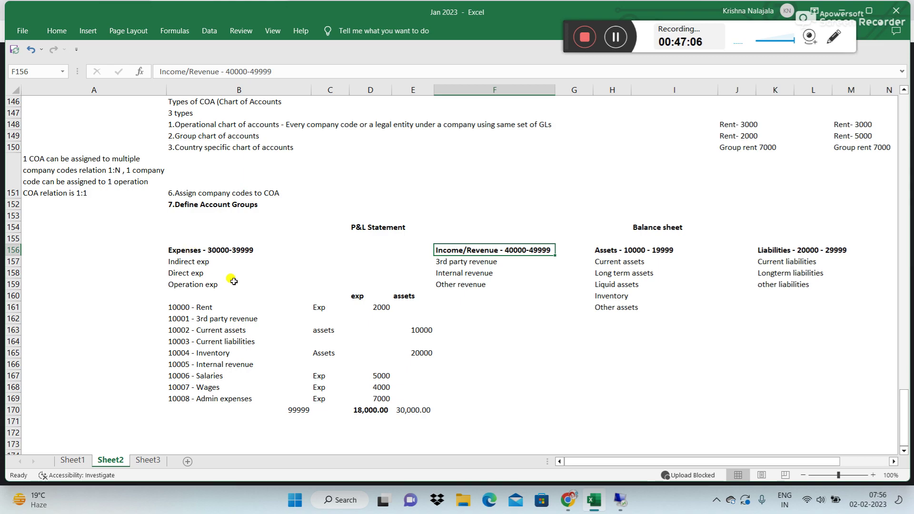
{"action": "left_click", "coordinate": [186, 251]}
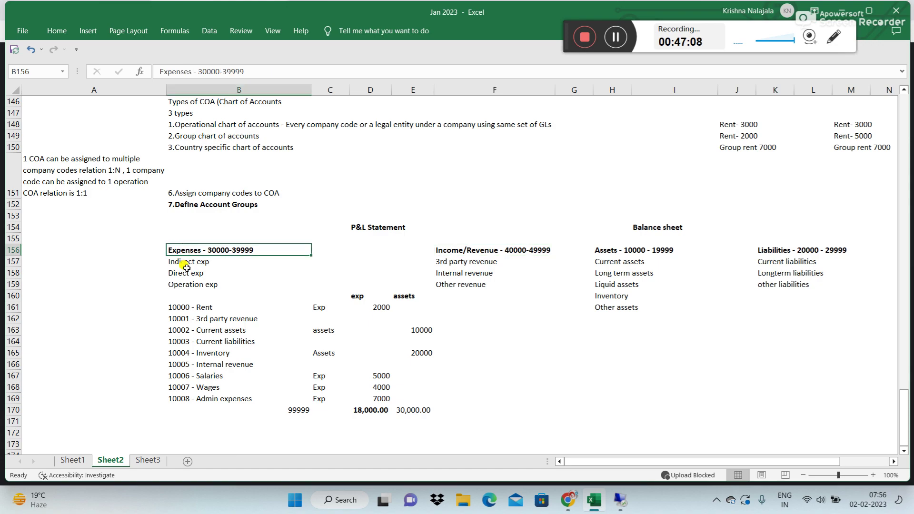
{"action": "left_click", "coordinate": [490, 250]}
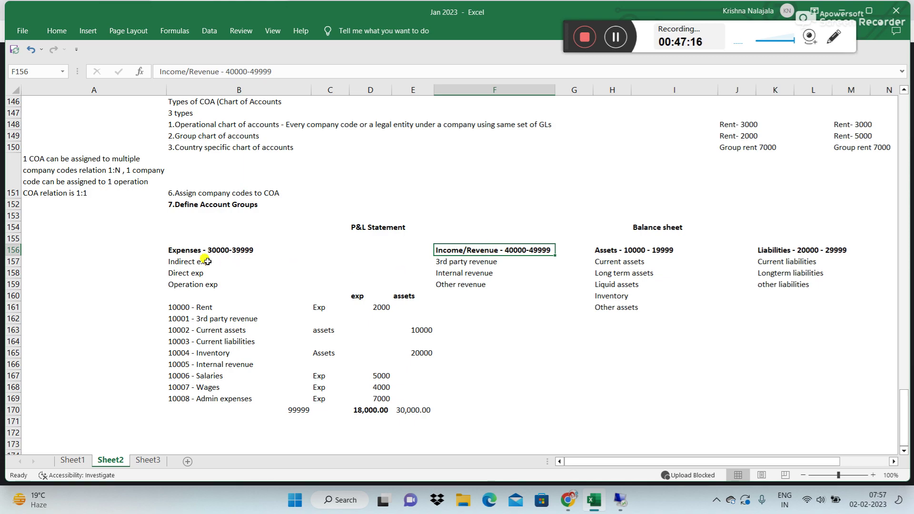
{"action": "left_click", "coordinate": [184, 252]}
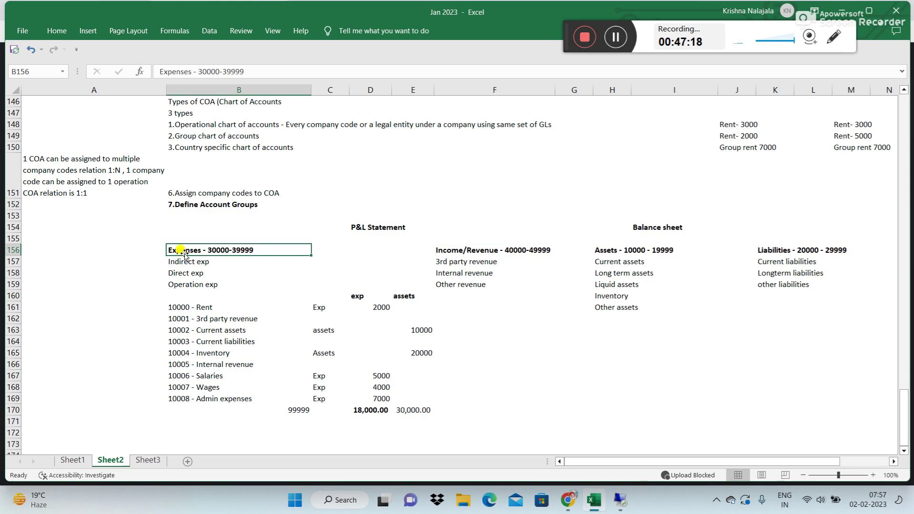
{"action": "left_click", "coordinate": [456, 250]}
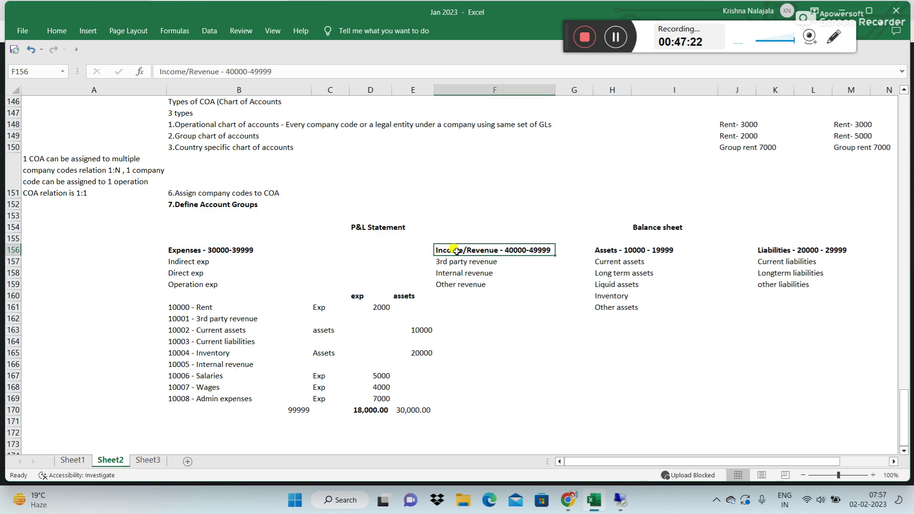
{"action": "left_click", "coordinate": [195, 251]}
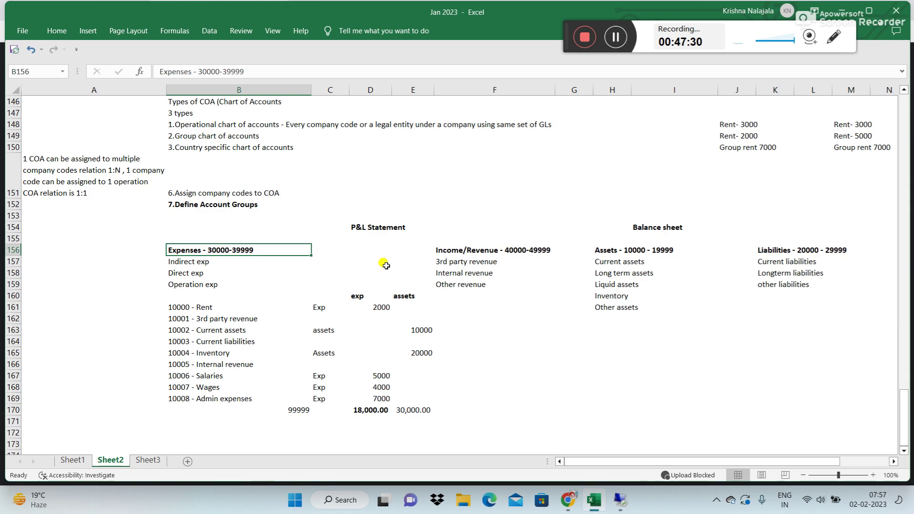
Step: Select all of row 156, which holds the four statement heads with GL ranges
{"action": "left_click", "coordinate": [479, 332]}
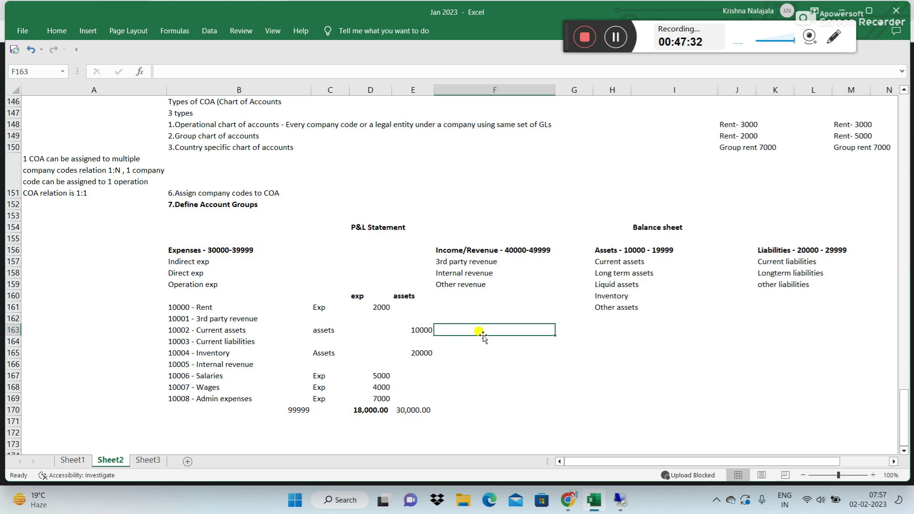
{"action": "left_click_drag", "start_coordinate": [159, 226], "coordinate": [831, 251]}
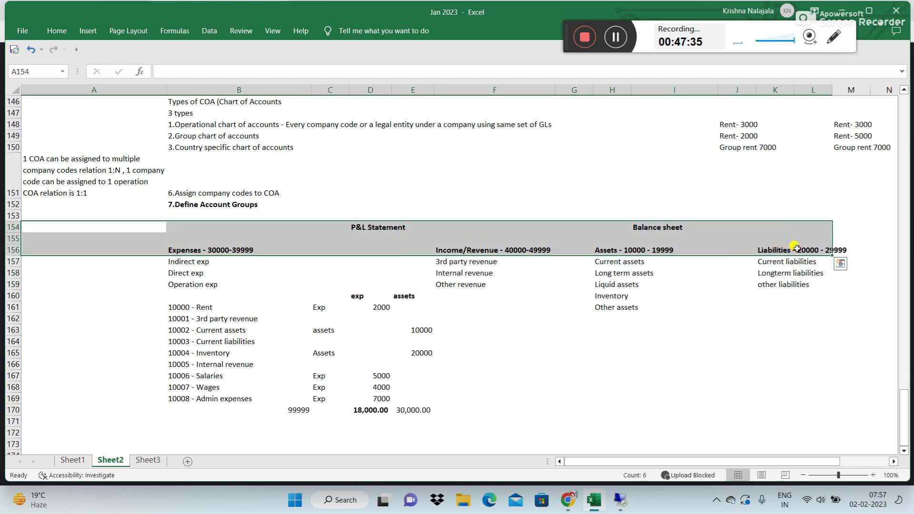
{"action": "left_click", "coordinate": [566, 342]}
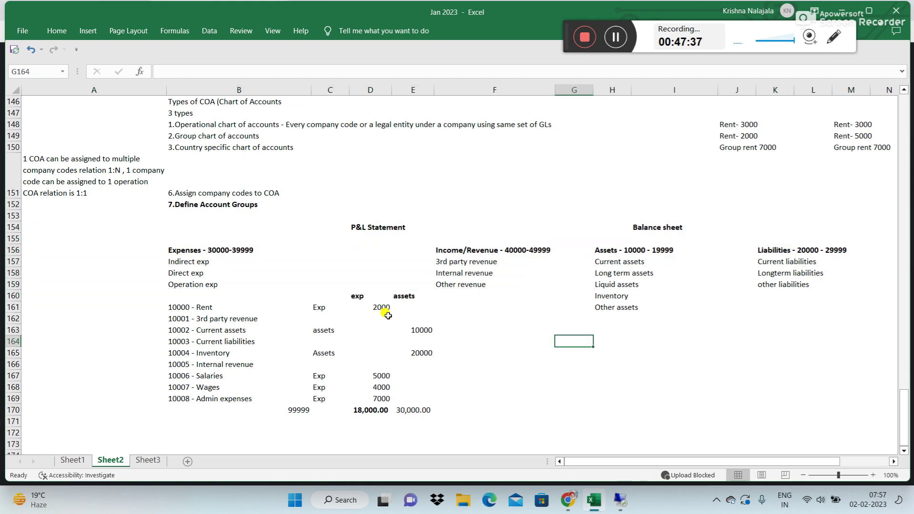
{"action": "left_click", "coordinate": [10, 250]}
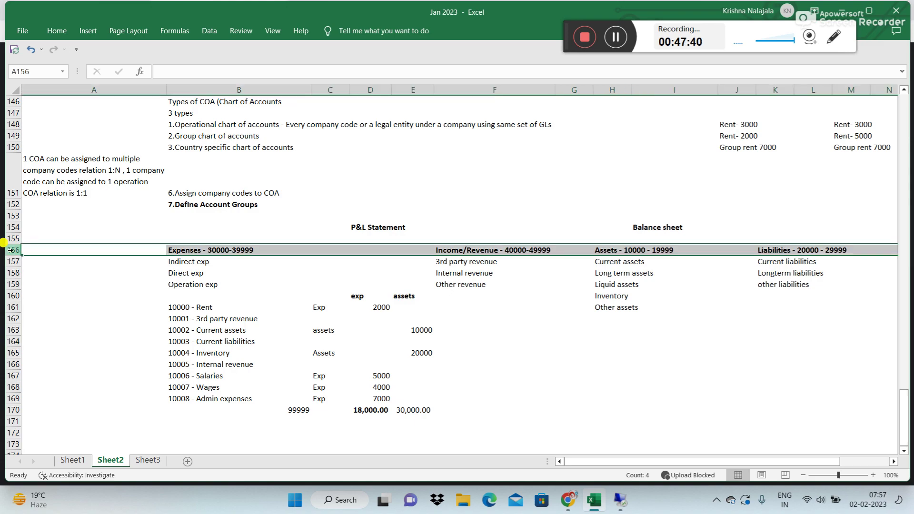
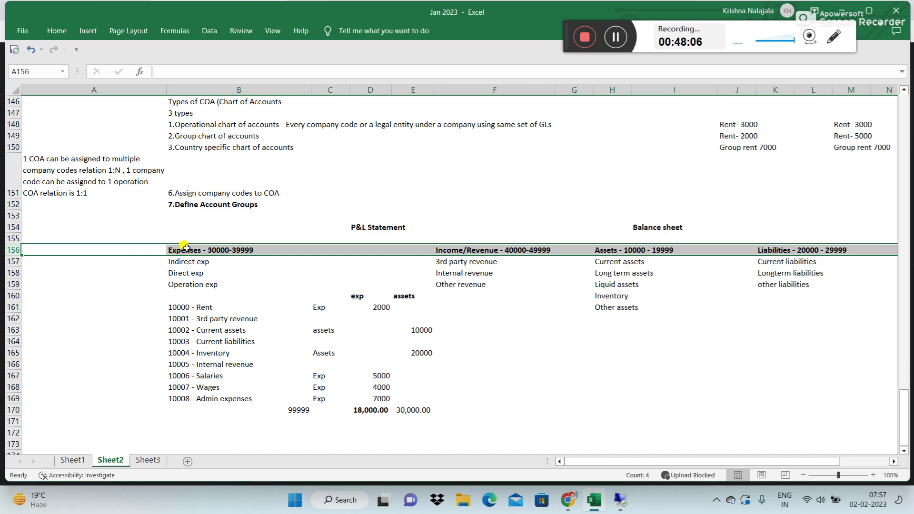
Step: Deselect the account group row in the Excel notes and switch back to the SAP session
{"action": "left_click", "coordinate": [200, 227]}
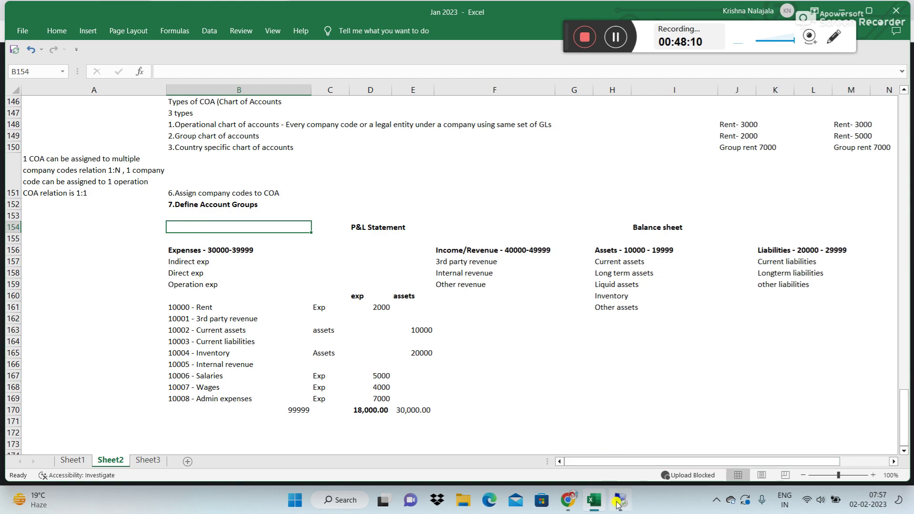
{"action": "left_click", "coordinate": [620, 500]}
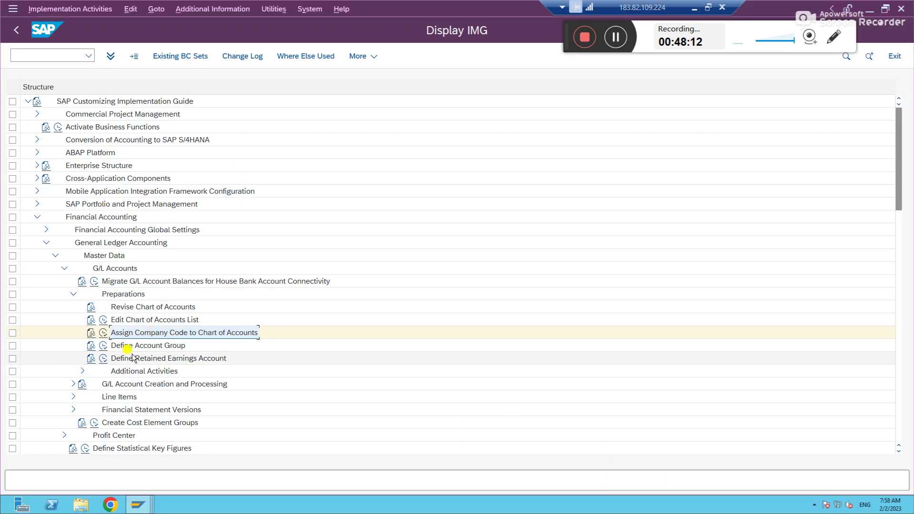
Step: Execute the Define Account Group IMG activity and start New Entries for G/L account groups
{"action": "left_click", "coordinate": [123, 346]}
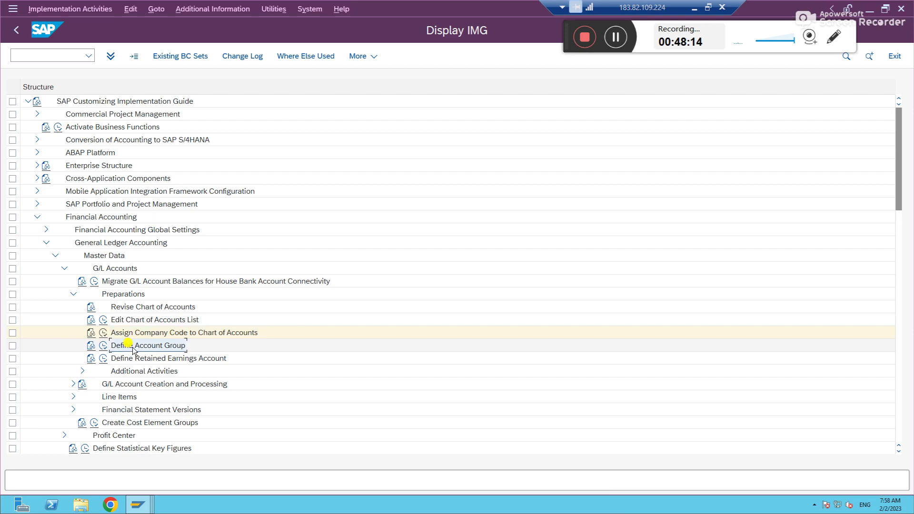
{"action": "left_click", "coordinate": [104, 345]}
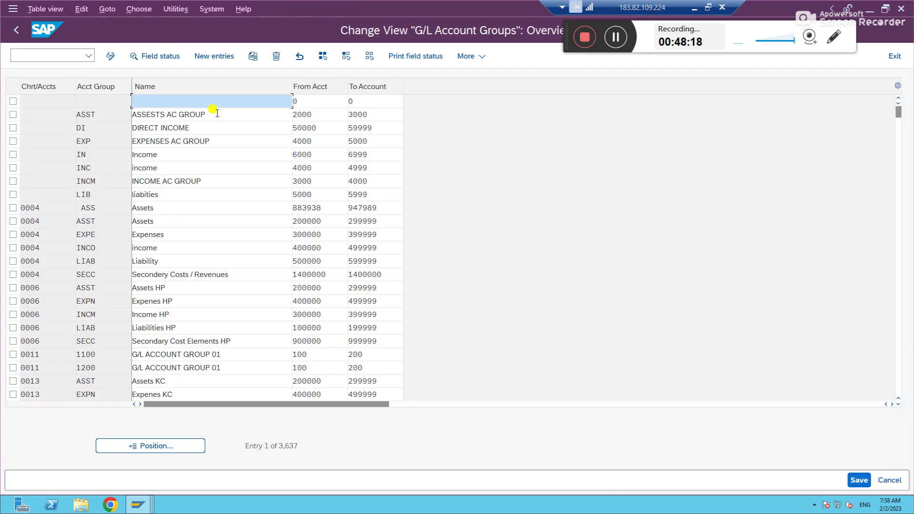
{"action": "left_click", "coordinate": [208, 60]}
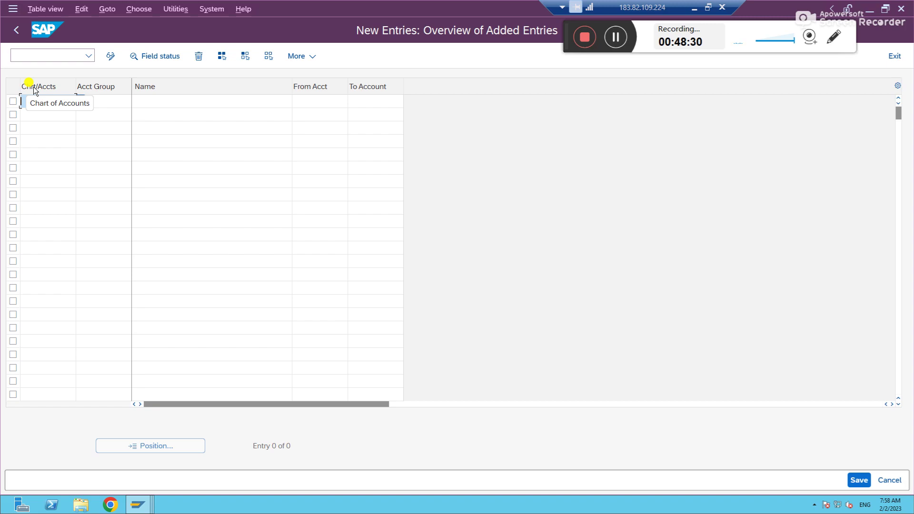
Step: Fill the first row with chart GOCA, group ASCA and name 'Assets - Current assets'
{"action": "key", "text": "F4"}
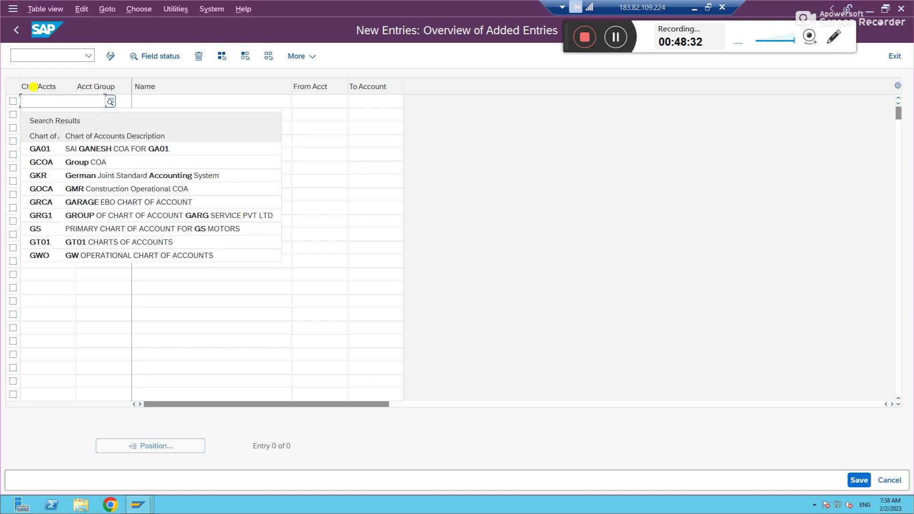
{"action": "type", "text": "GOCA"}
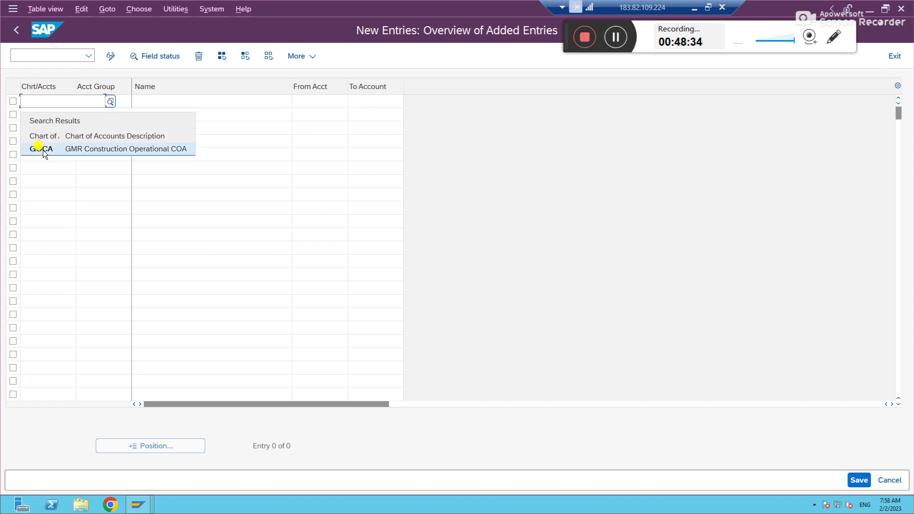
{"action": "left_click", "coordinate": [40, 148]}
{"action": "left_click", "coordinate": [100, 102]}
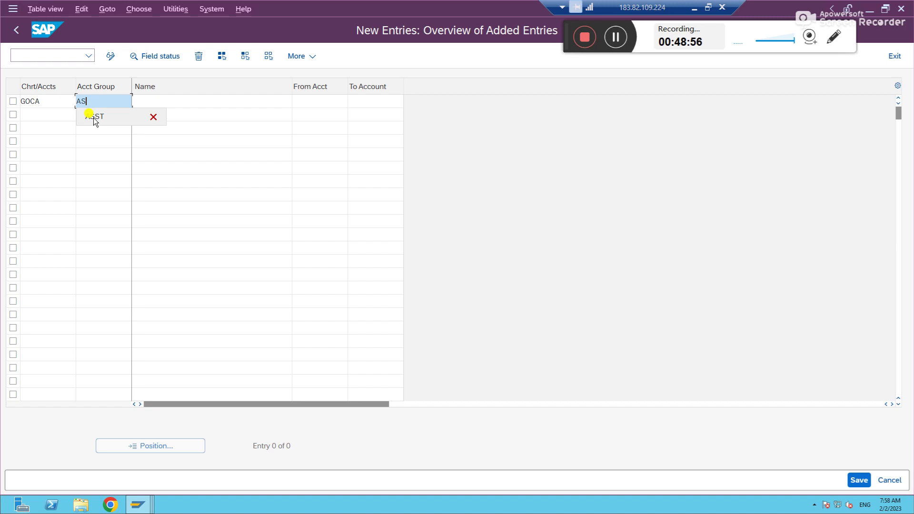
{"action": "type", "text": "CA"}
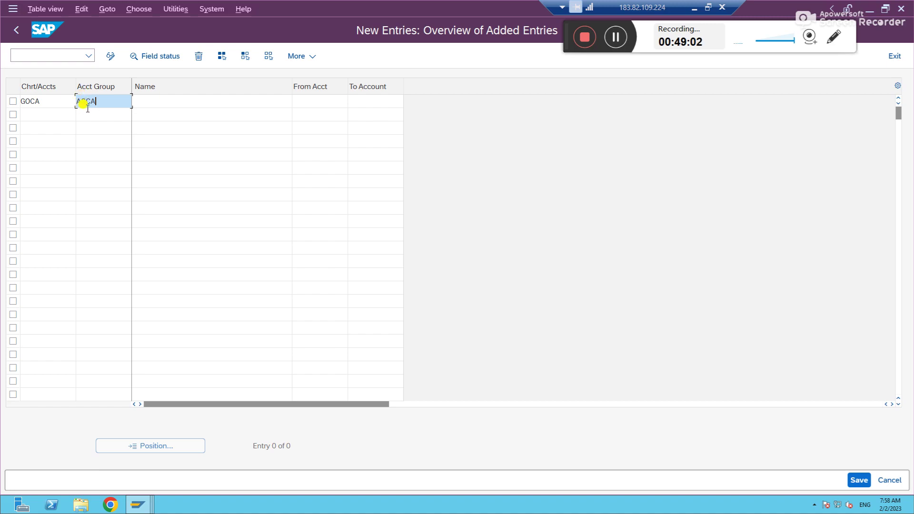
{"action": "left_click", "coordinate": [172, 101]}
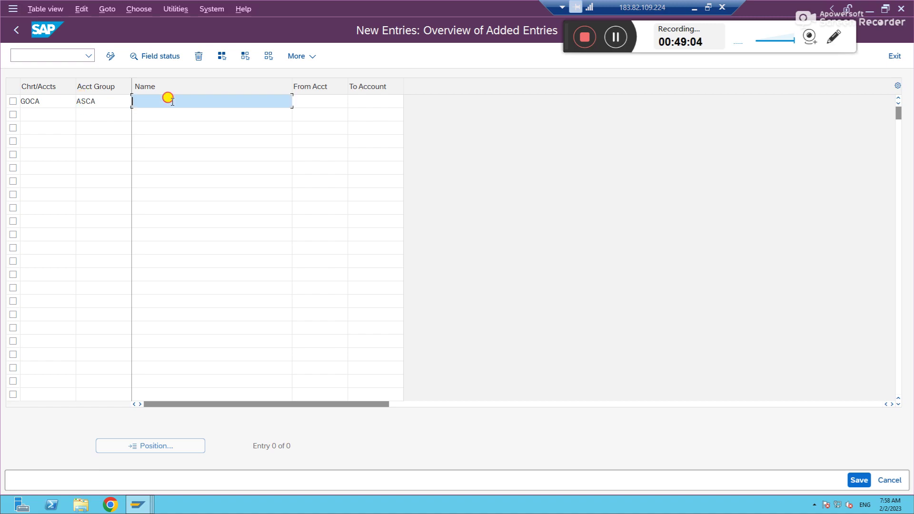
{"action": "type", "text": "Assets - Current assets"}
{"action": "key", "text": "Tab"}
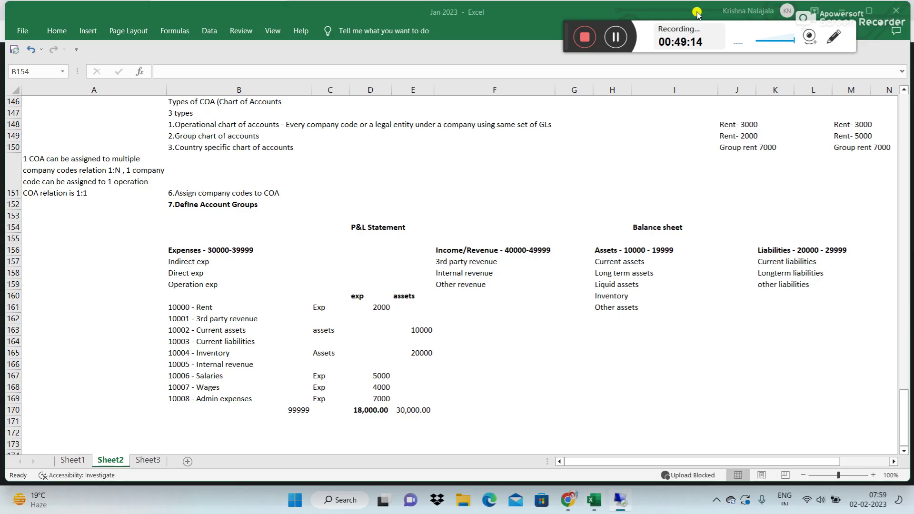
Step: Check the Excel notes for the Assets 10000 - 19999 range, then return to SAP
{"action": "left_click", "coordinate": [694, 7]}
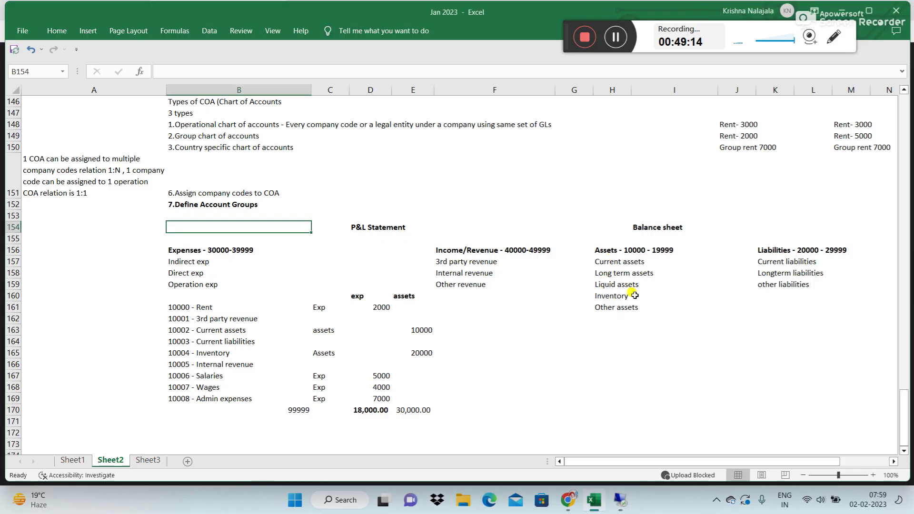
{"action": "left_click", "coordinate": [606, 249]}
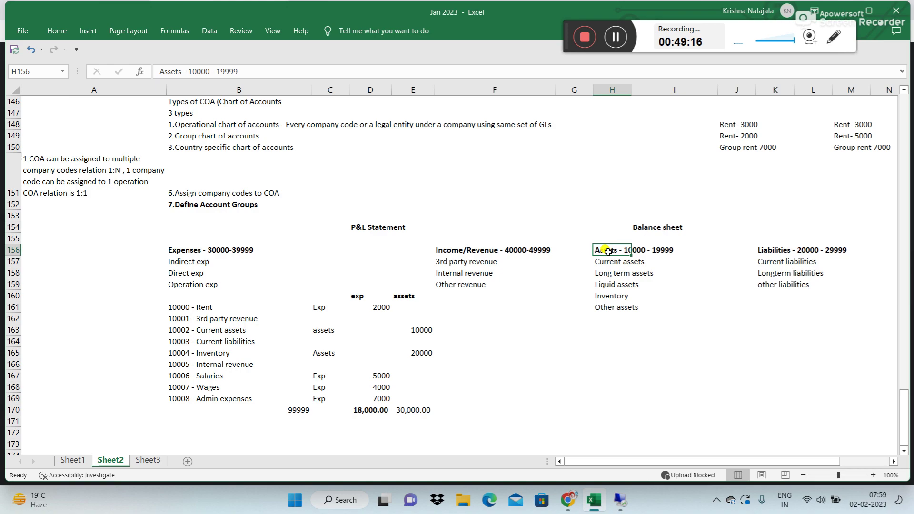
{"action": "left_click", "coordinate": [649, 341]}
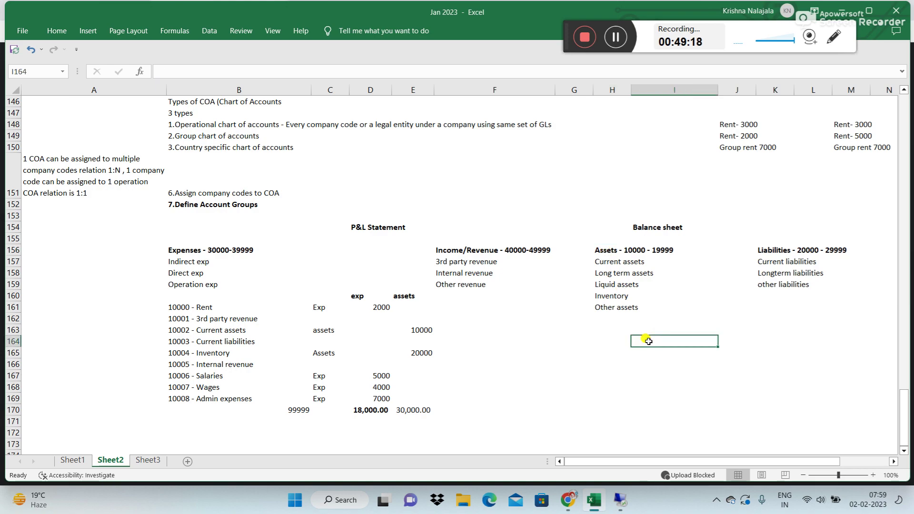
{"action": "left_click", "coordinate": [621, 500]}
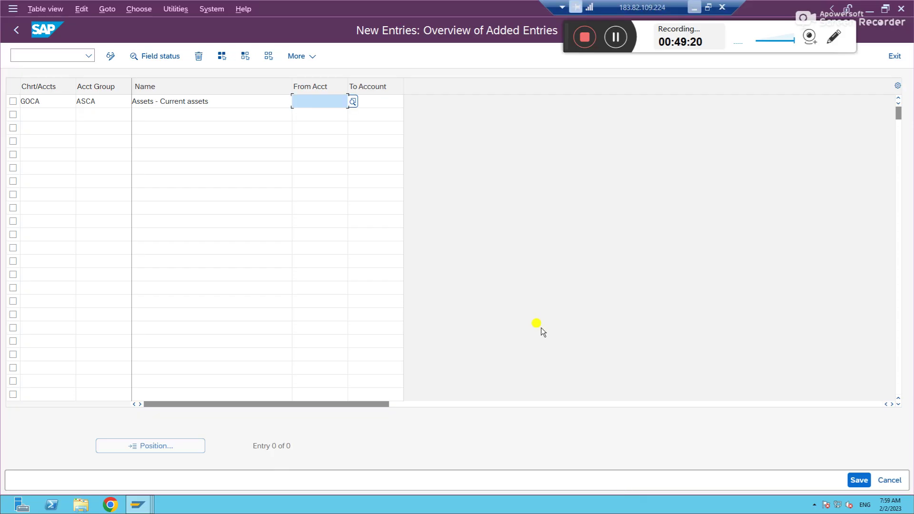
Step: Enter the ASCA account range 10000 to 15000, correcting the mistyped 150000
{"action": "left_click_drag", "start_coordinate": [347, 153], "coordinate": [346, 156]}
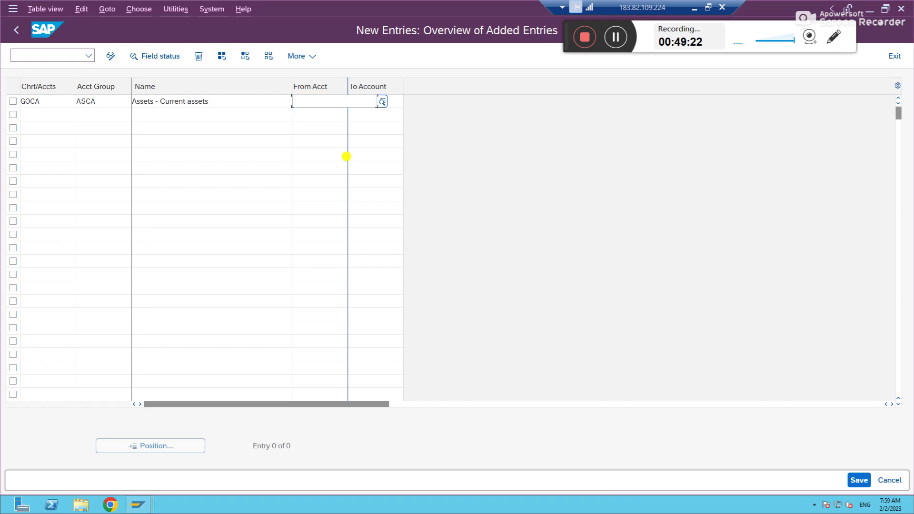
{"action": "key", "text": "Tab"}
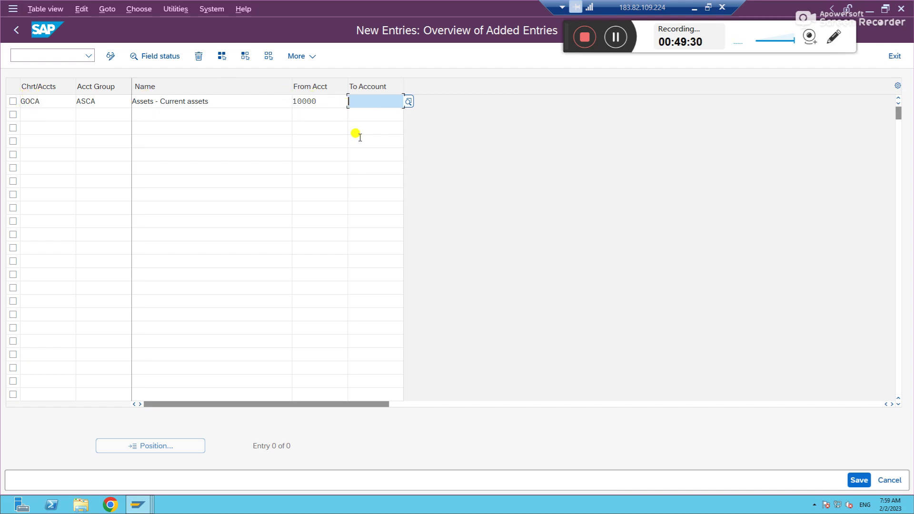
{"action": "type", "text": "15"}
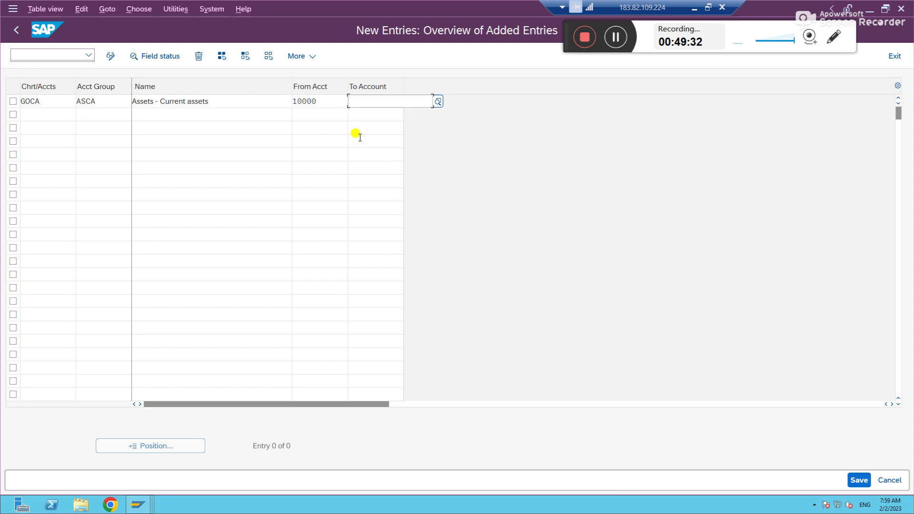
{"action": "type", "text": "0000"}
{"action": "key", "text": "Tab"}
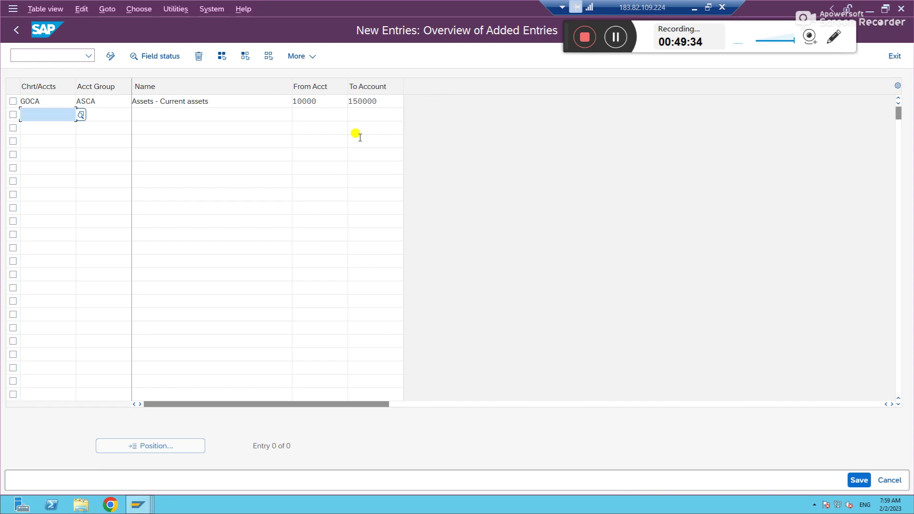
{"action": "left_click", "coordinate": [385, 102]}
{"action": "key", "text": "BackSpace"}
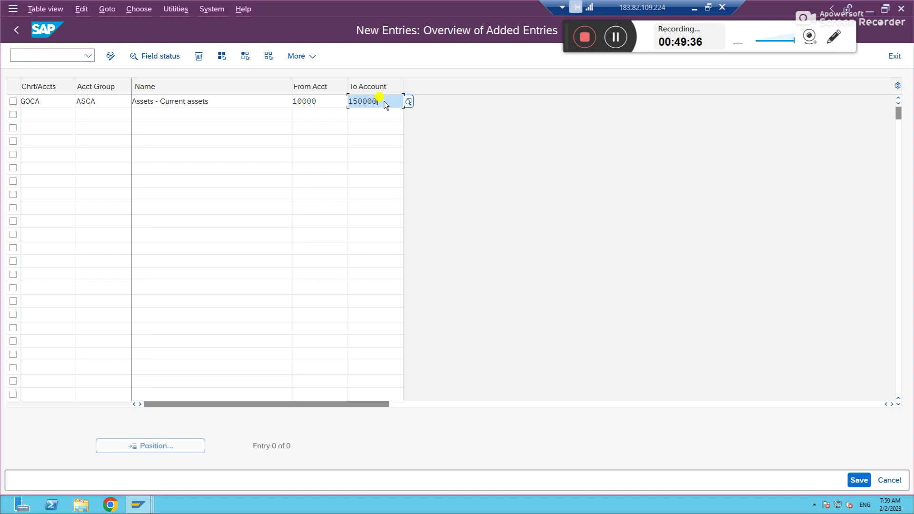
{"action": "key", "text": "Tab"}
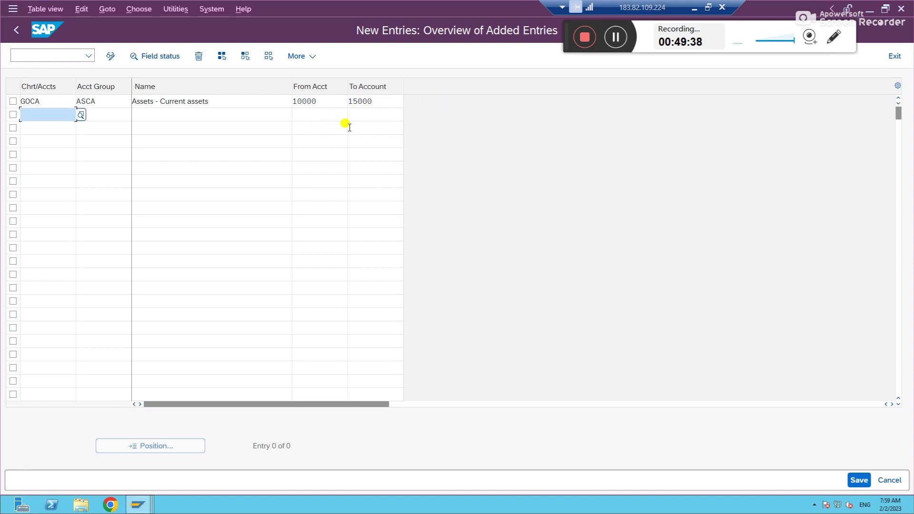
{"action": "left_click", "coordinate": [212, 103]}
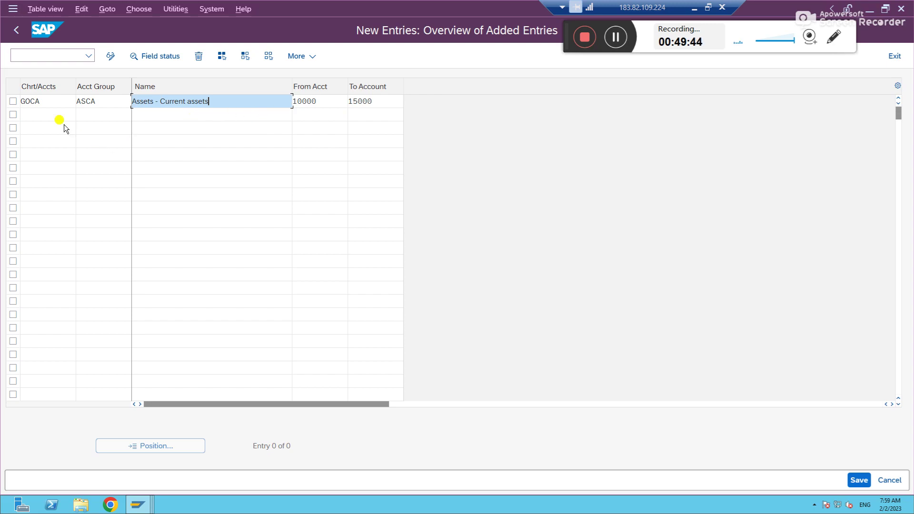
Step: Begin row two with chart GOCA, group ASLA and name 'Assets - Longterm Assets'
{"action": "left_click", "coordinate": [46, 115]}
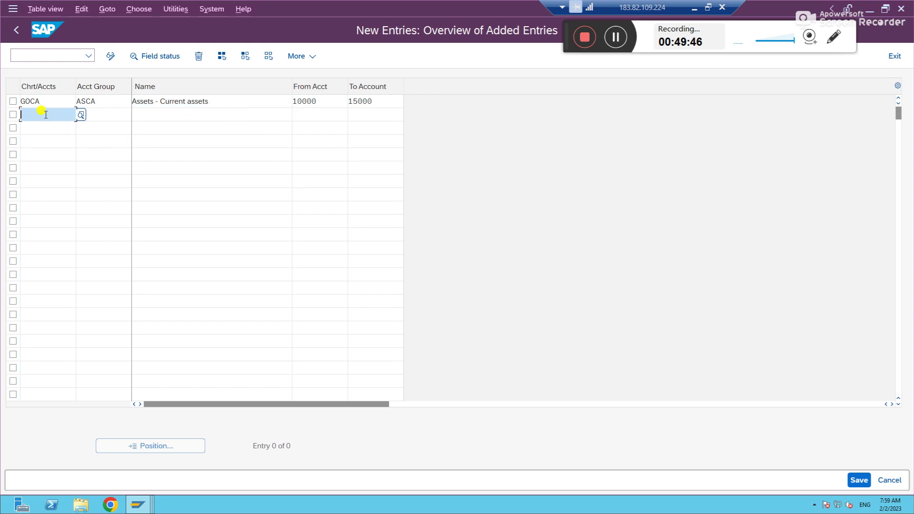
{"action": "type", "text": "goca"}
{"action": "key", "text": "Tab"}
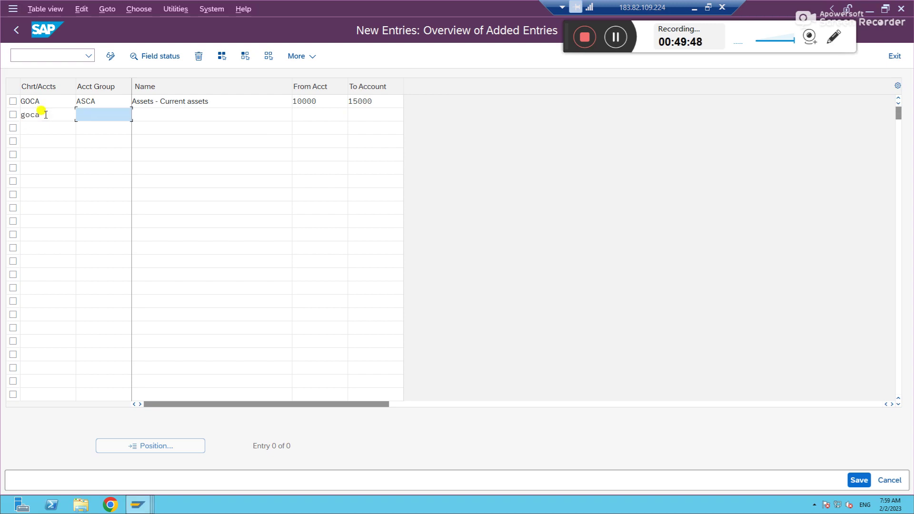
{"action": "type", "text": "ASLA"}
{"action": "key", "text": "Tab"}
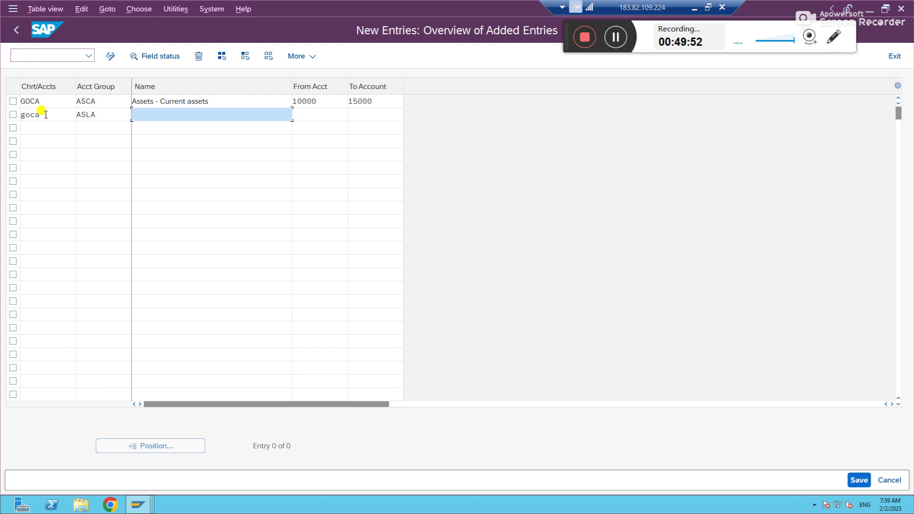
{"action": "type", "text": "Asse"}
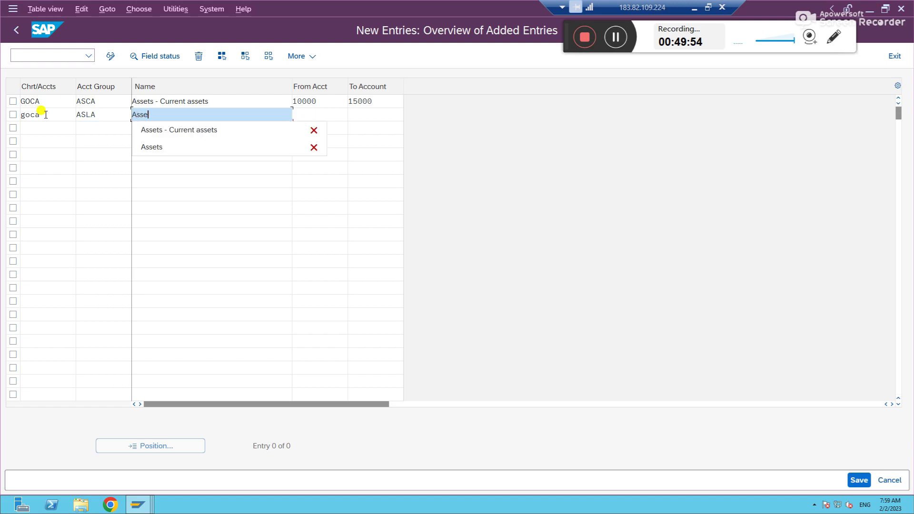
{"action": "type", "text": "ts - Lon"}
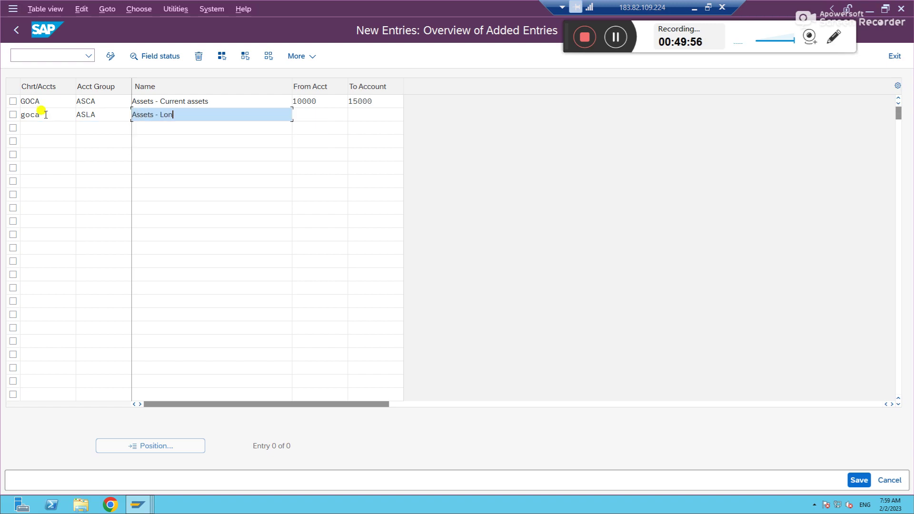
{"action": "type", "text": "gterm Assets"}
{"action": "key", "text": "Tab"}
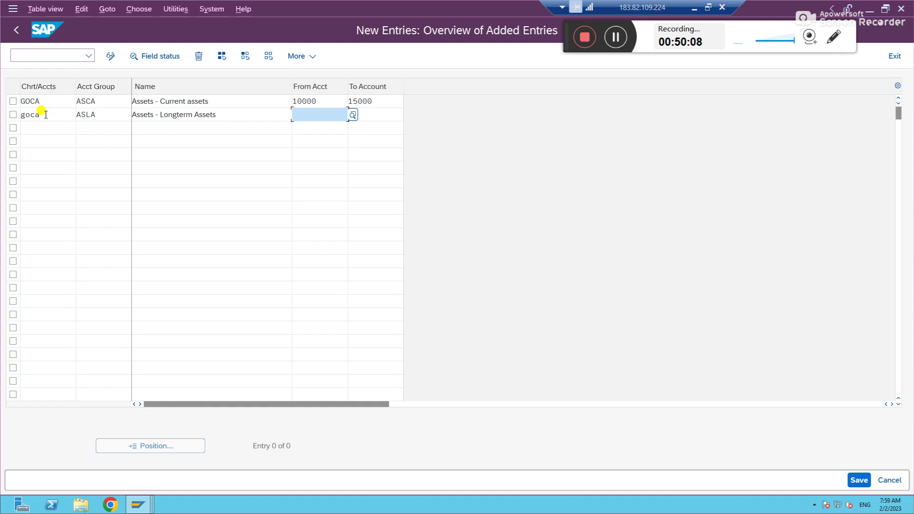
Step: Give ASLA the range 15001 to 18000 and enter chart GOCA on the third row
{"action": "type", "text": "15001"}
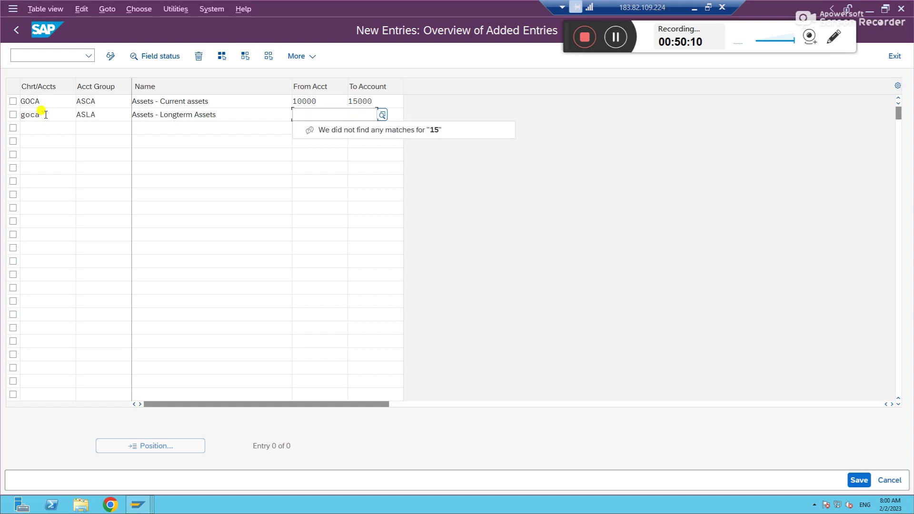
{"action": "key", "text": "Tab"}
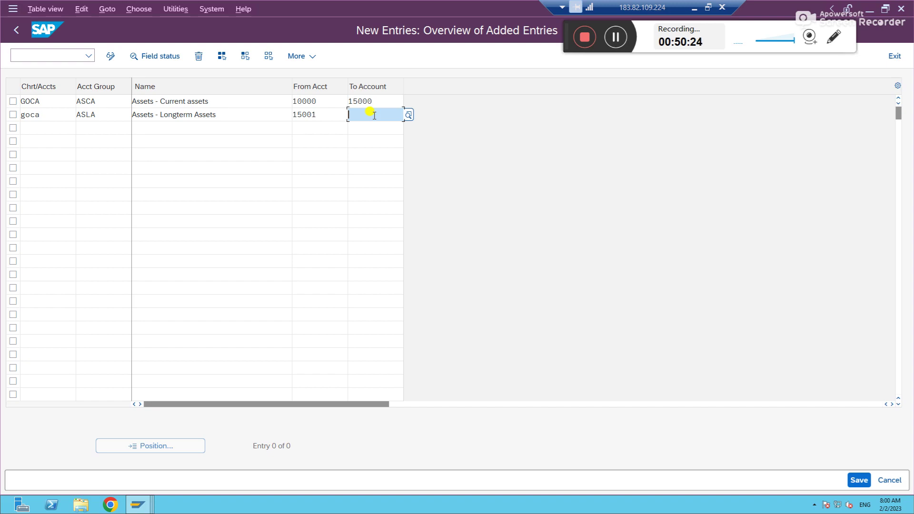
{"action": "left_click", "coordinate": [374, 115]}
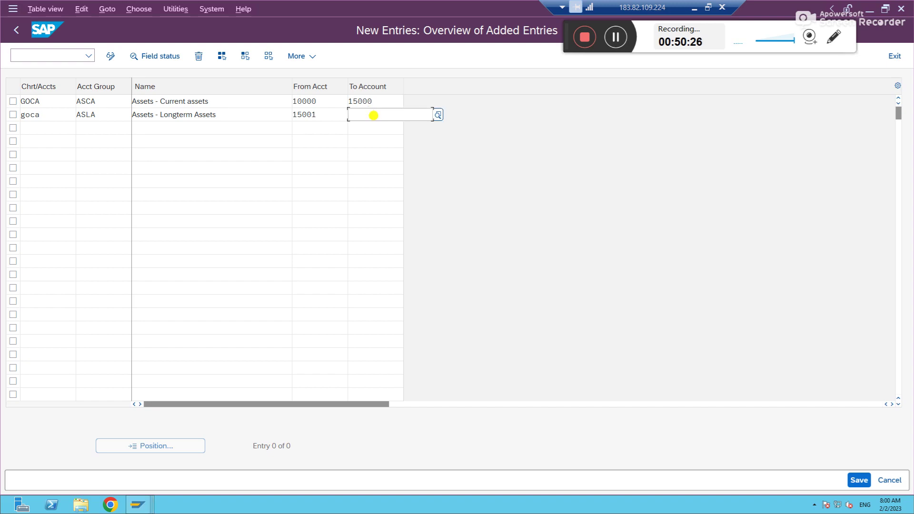
{"action": "type", "text": "18000"}
{"action": "key", "text": "Tab"}
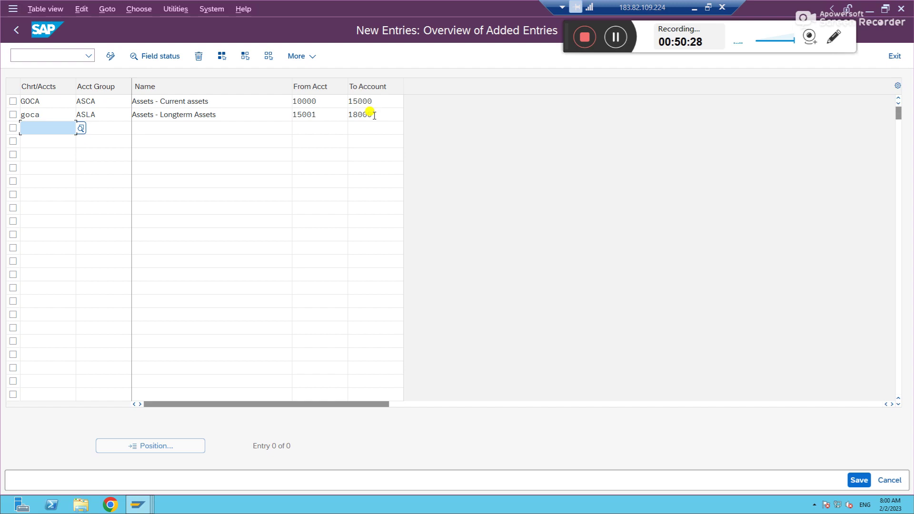
{"action": "type", "text": "goca"}
{"action": "key", "text": "Tab"}
Step: Fill row three as ASOT 'Assets - Others' with range 18001 to 19999, fixing the typo 199999
{"action": "type", "text": "ASO"}
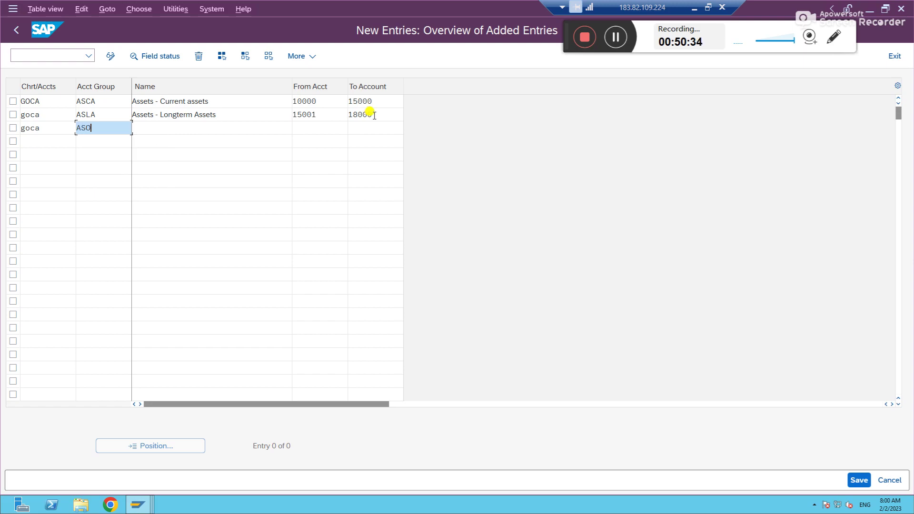
{"action": "type", "text": "T"}
{"action": "key", "text": "Tab"}
{"action": "type", "text": "Assets "}
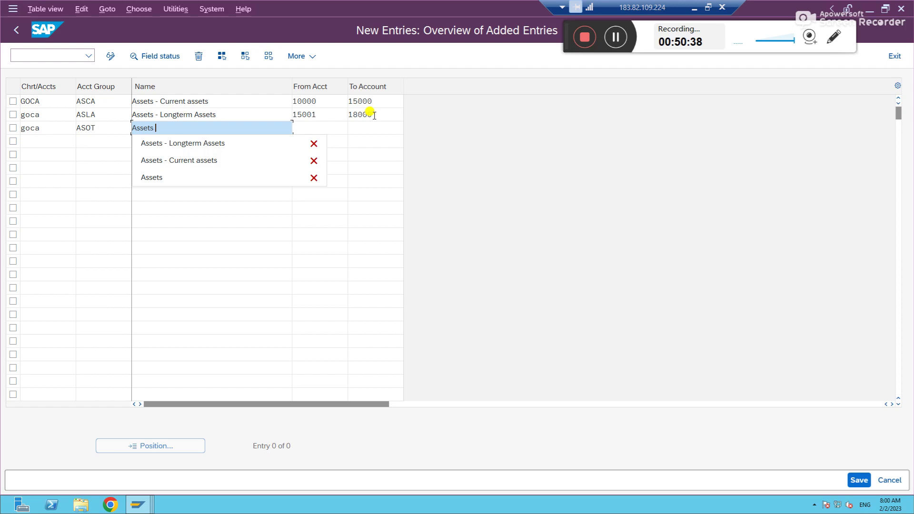
{"action": "type", "text": "- Others"}
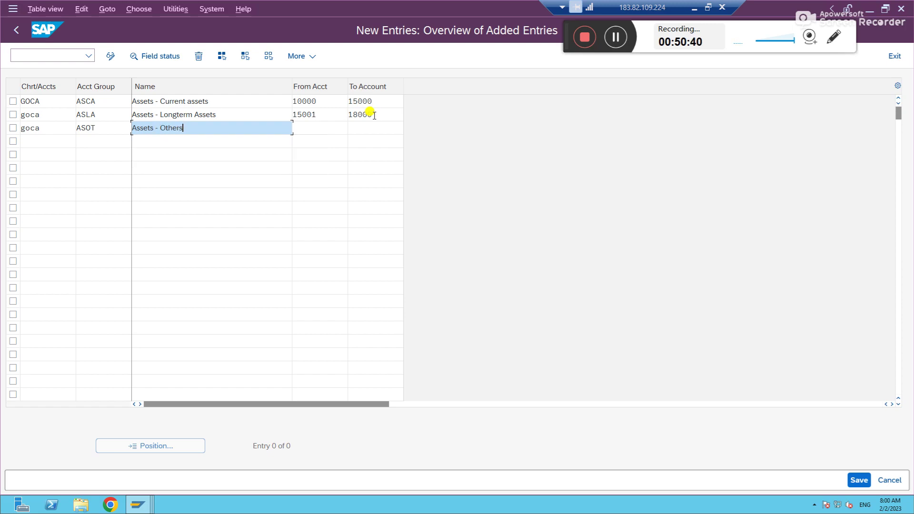
{"action": "key", "text": "Tab"}
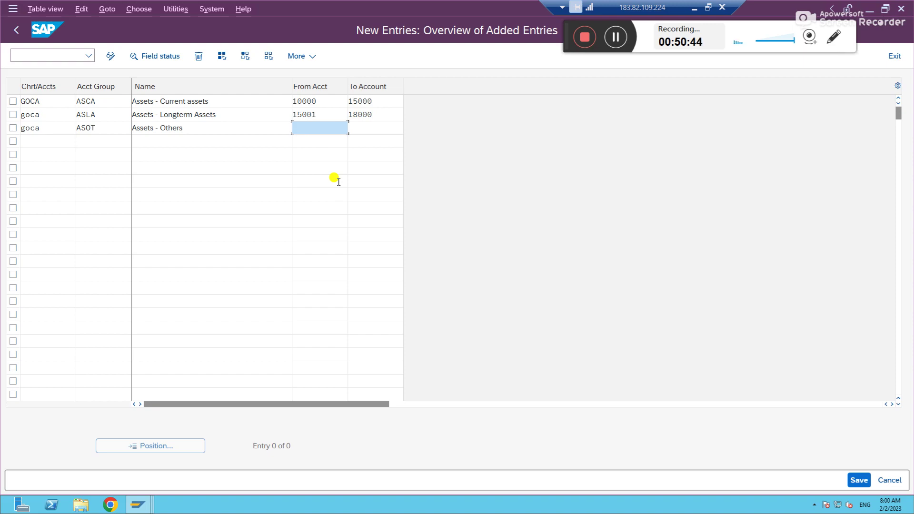
{"action": "type", "text": "18001"}
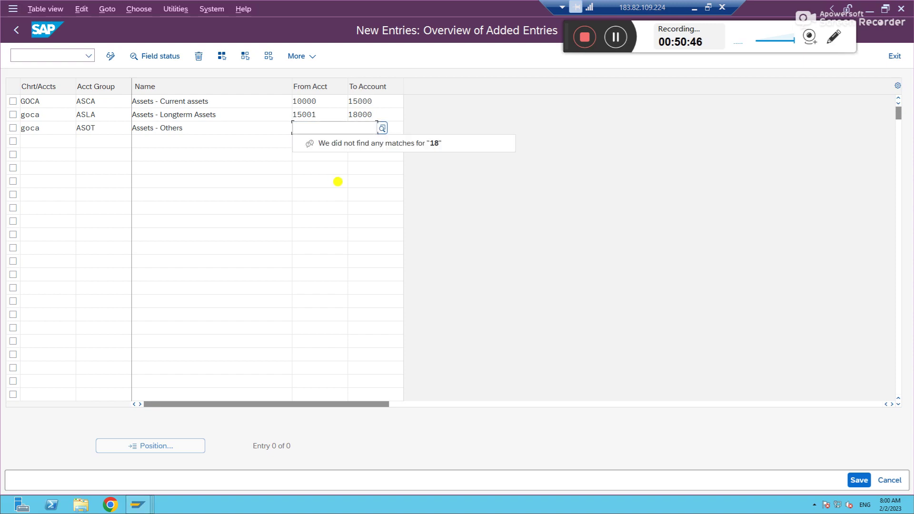
{"action": "key", "text": "Tab"}
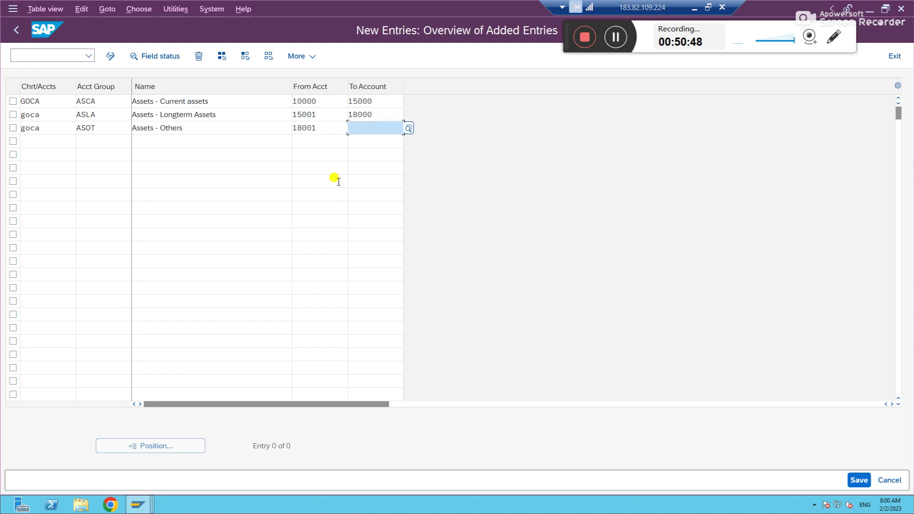
{"action": "type", "text": "199999"}
{"action": "key", "text": "Tab"}
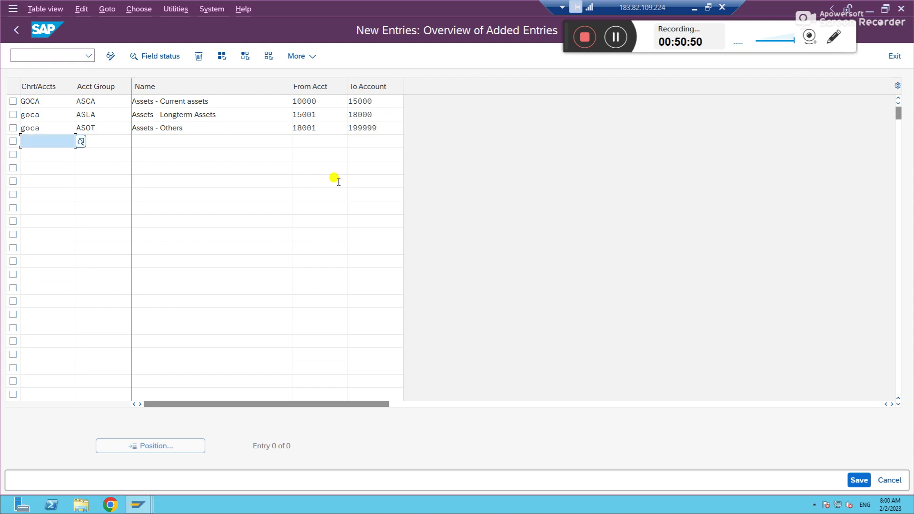
{"action": "left_click", "coordinate": [402, 127]}
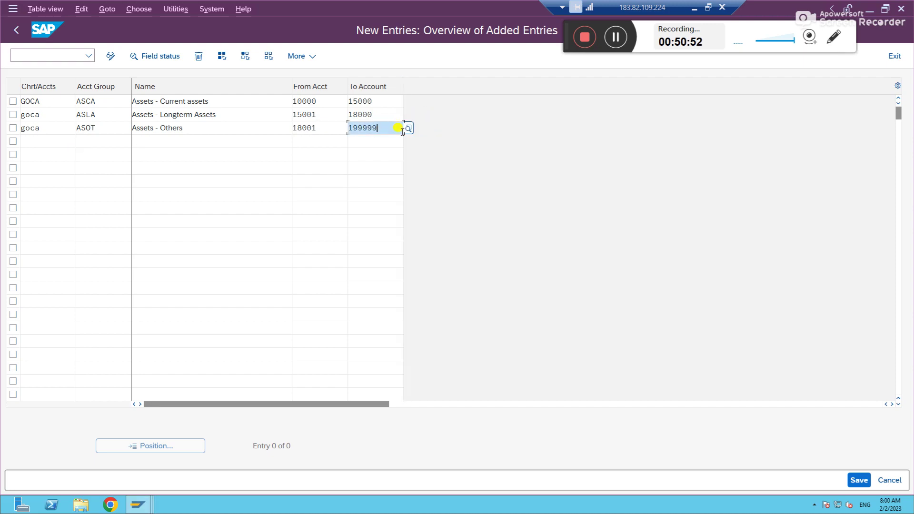
{"action": "type", "text": "19999"}
{"action": "key", "text": "Tab"}
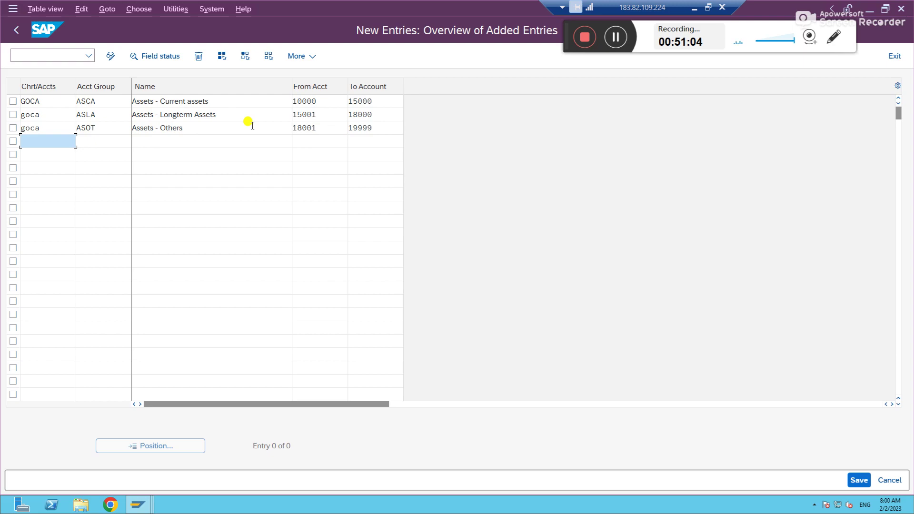
Step: Validate the asset rows and start row four as GOCA group LBCB 'Liabilities - Current'
{"action": "key", "text": "Return"}
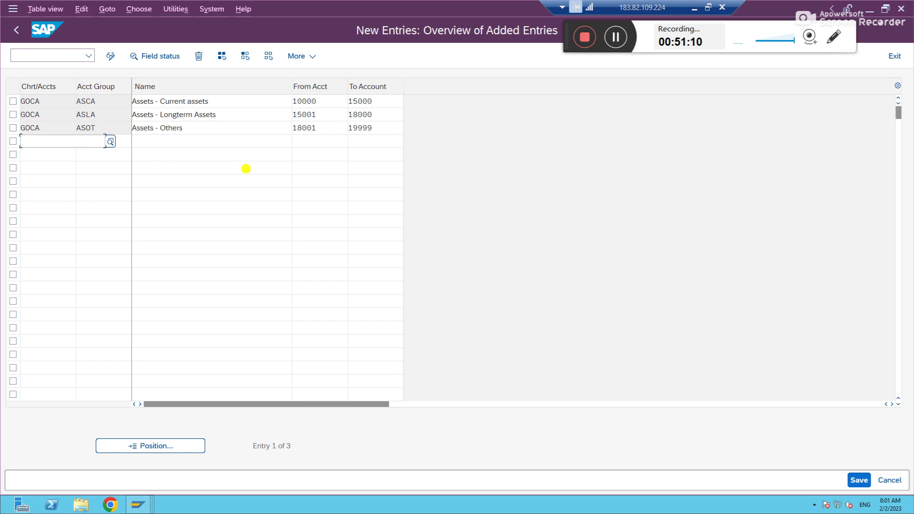
{"action": "type", "text": "goca"}
{"action": "key", "text": "Tab"}
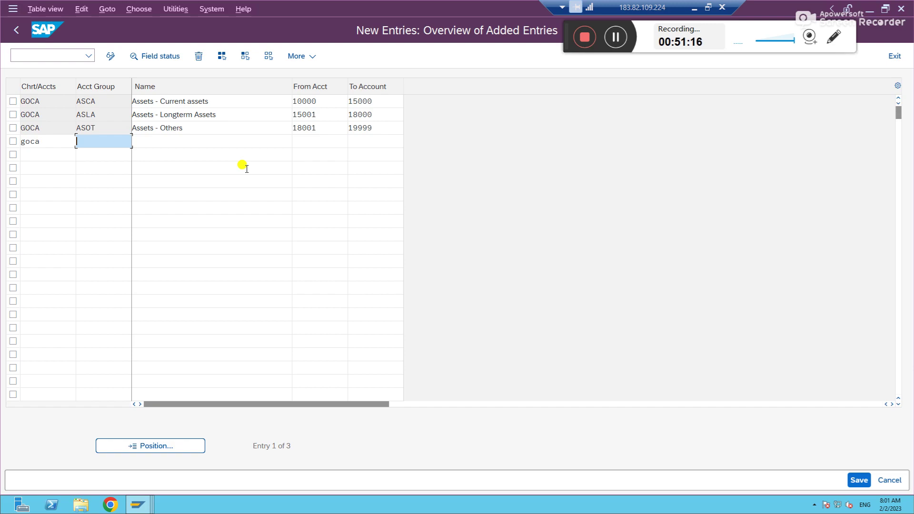
{"action": "type", "text": "LBCB"}
{"action": "key", "text": "Tab"}
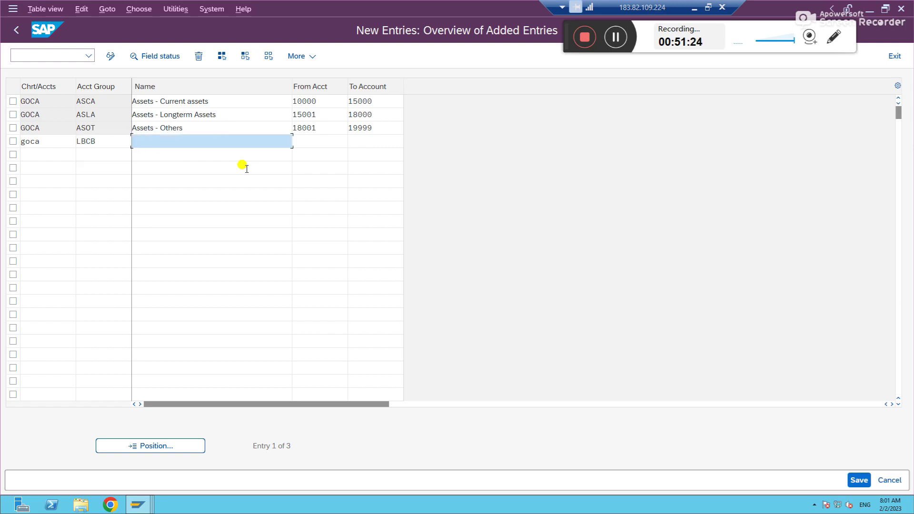
{"action": "type", "text": "Liabilities - Current"}
{"action": "key", "text": "Tab"}
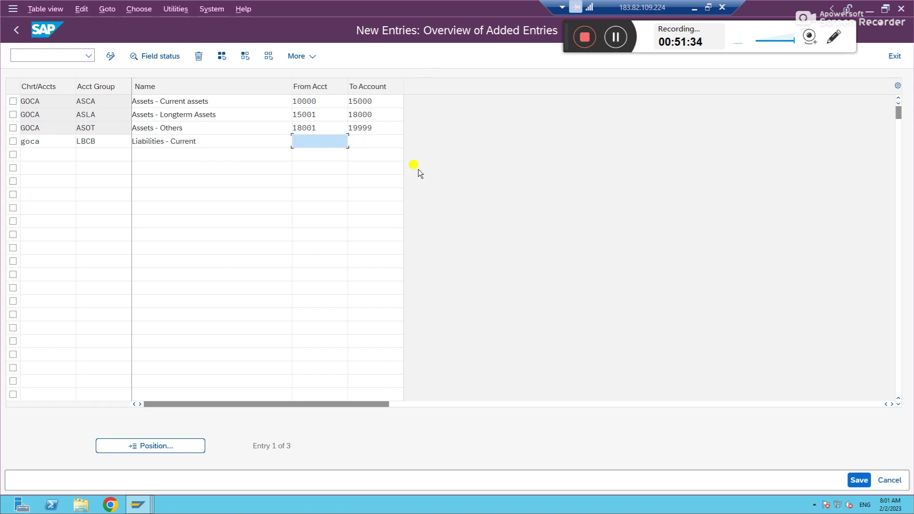
Step: Set LBCB's range to 20000–25000, correcting 250000, and enter chart goca on row five
{"action": "type", "text": "20000"}
{"action": "key", "text": "Tab"}
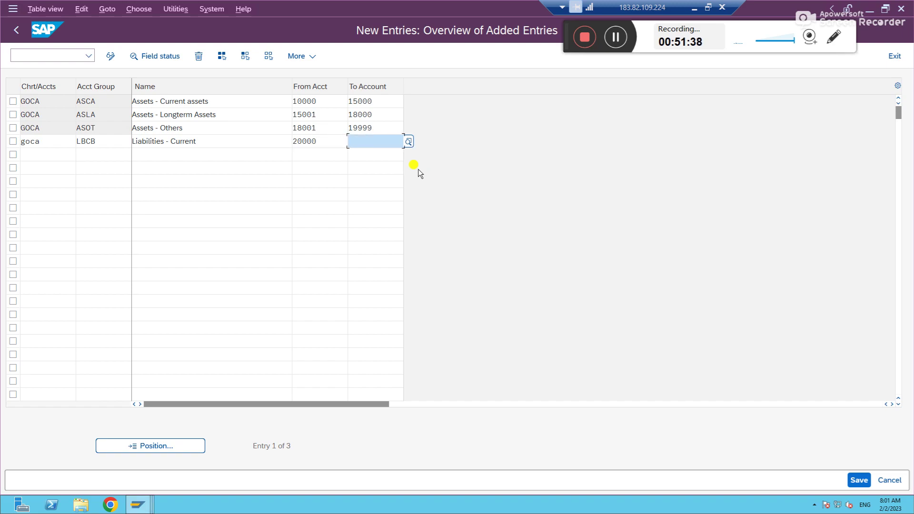
{"action": "type", "text": "25"}
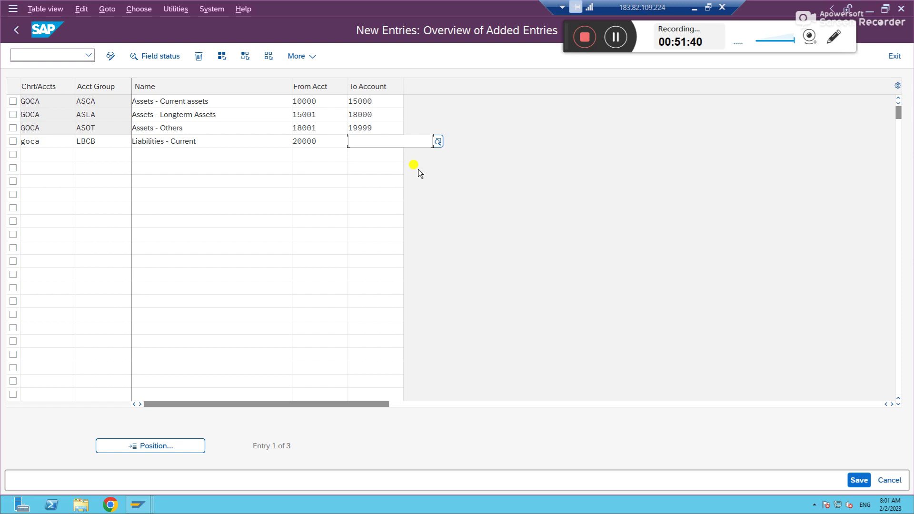
{"action": "type", "text": "0000"}
{"action": "key", "text": "Tab"}
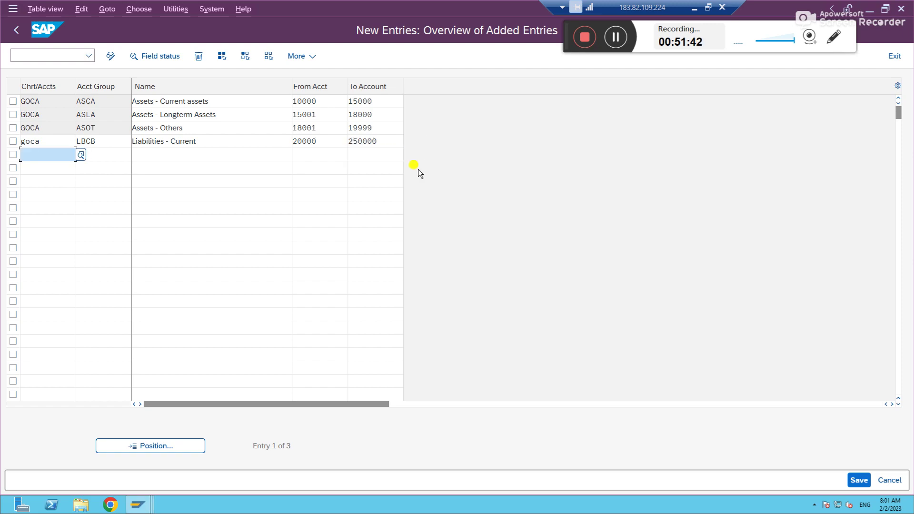
{"action": "left_click", "coordinate": [384, 141]}
{"action": "key", "text": "BackSpace"}
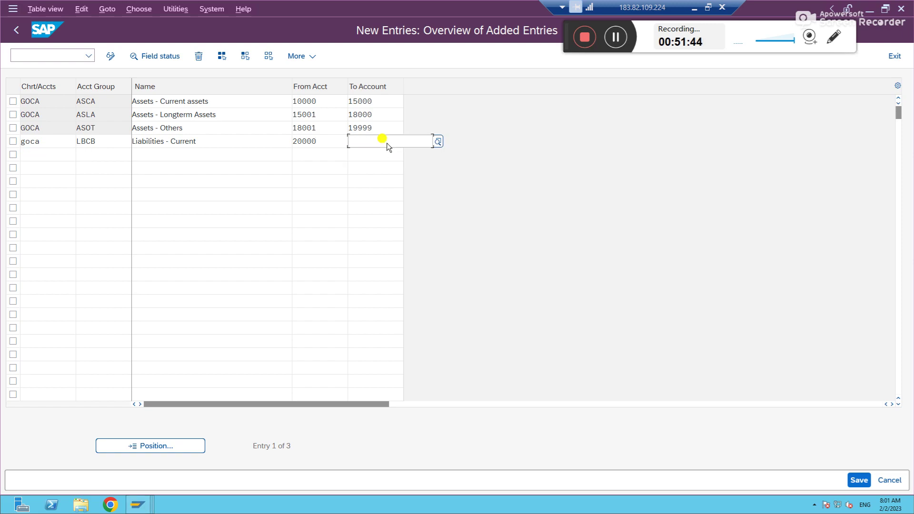
{"action": "key", "text": "Tab"}
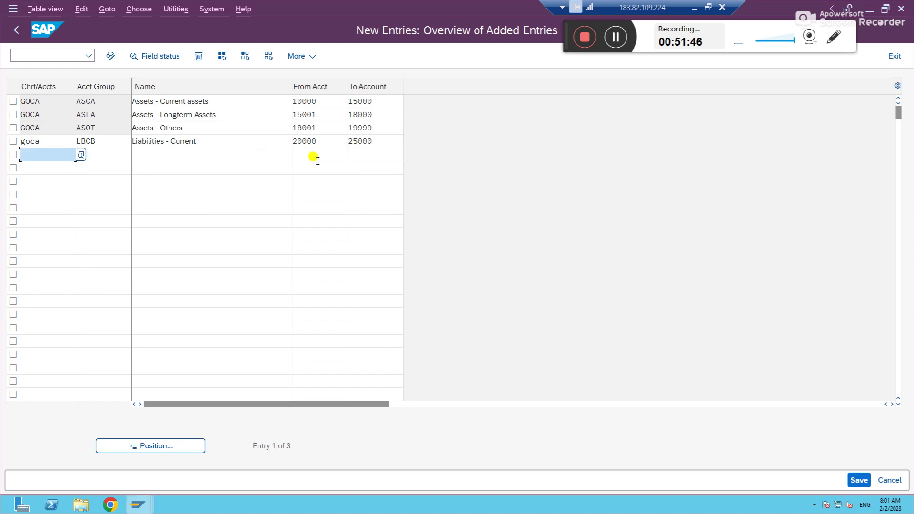
{"action": "type", "text": "goca"}
{"action": "key", "text": "Tab"}
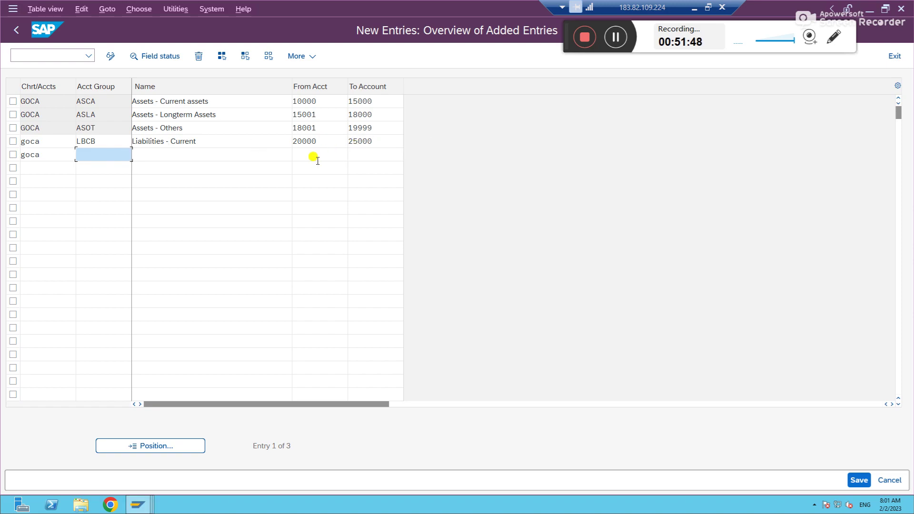
Step: Complete row five as LBOB 'Liabilities - Others' spanning 25001 to 29999, and validate the entries
{"action": "type", "text": "LBOB"}
{"action": "key", "text": "Tab"}
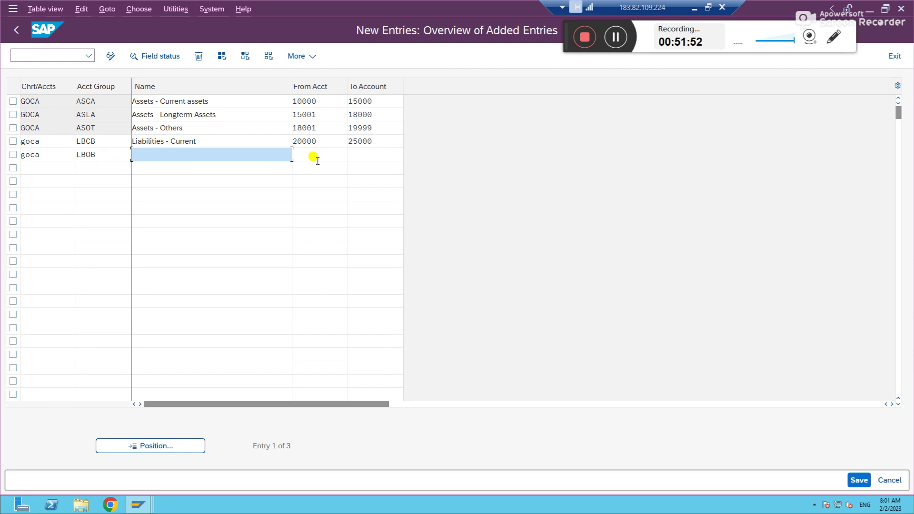
{"action": "type", "text": "Liabilit"}
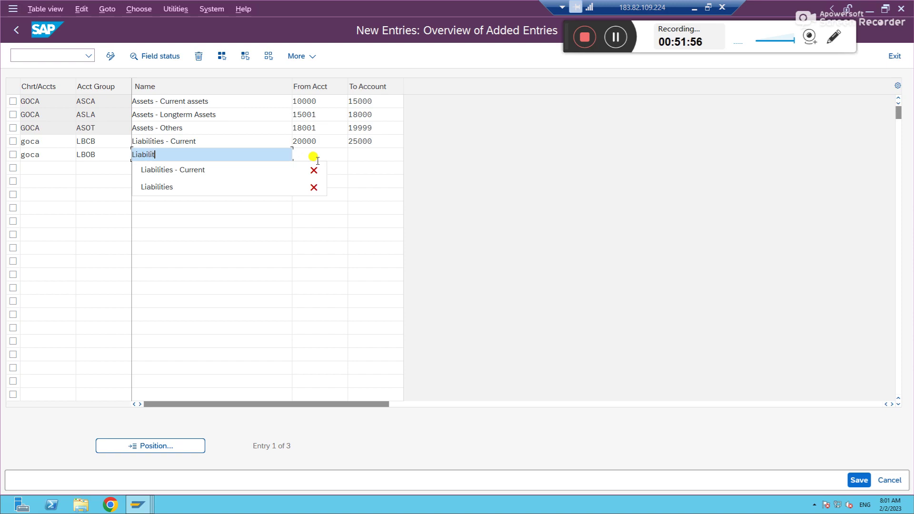
{"action": "type", "text": "ies - Others"}
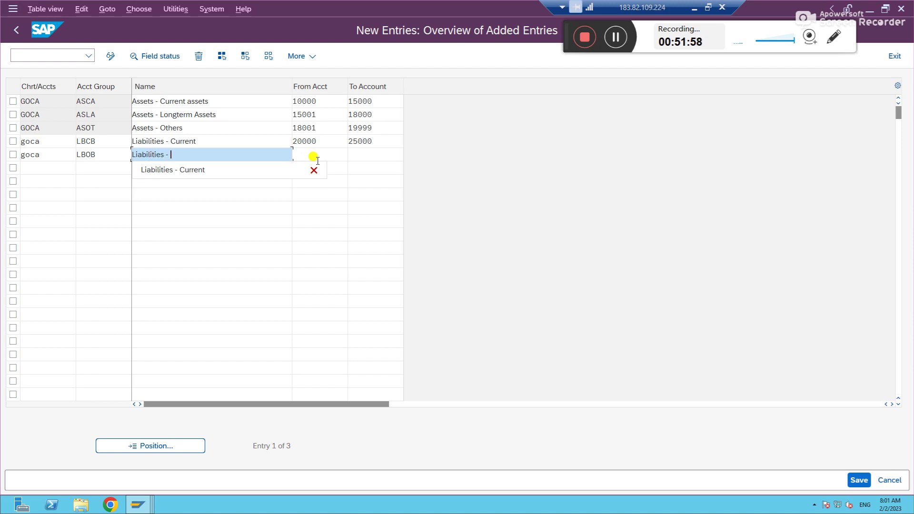
{"action": "key", "text": "Tab"}
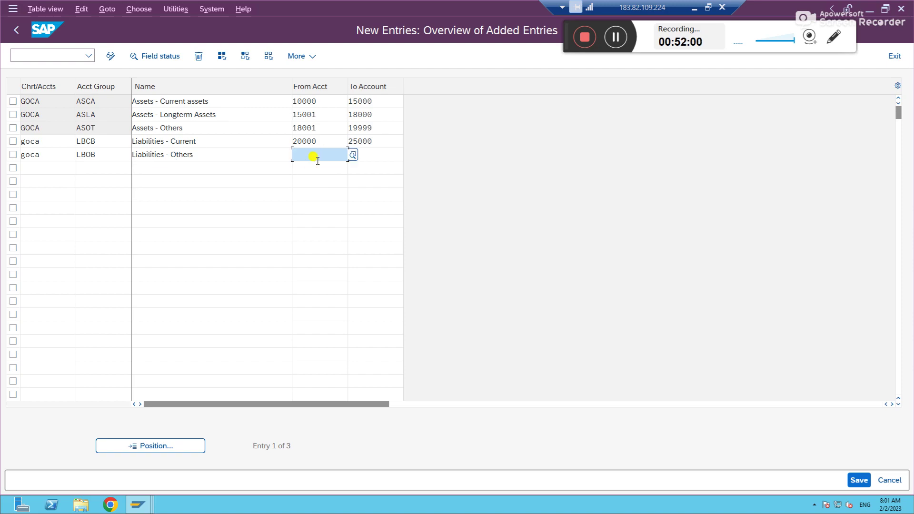
{"action": "left_click", "coordinate": [318, 160]}
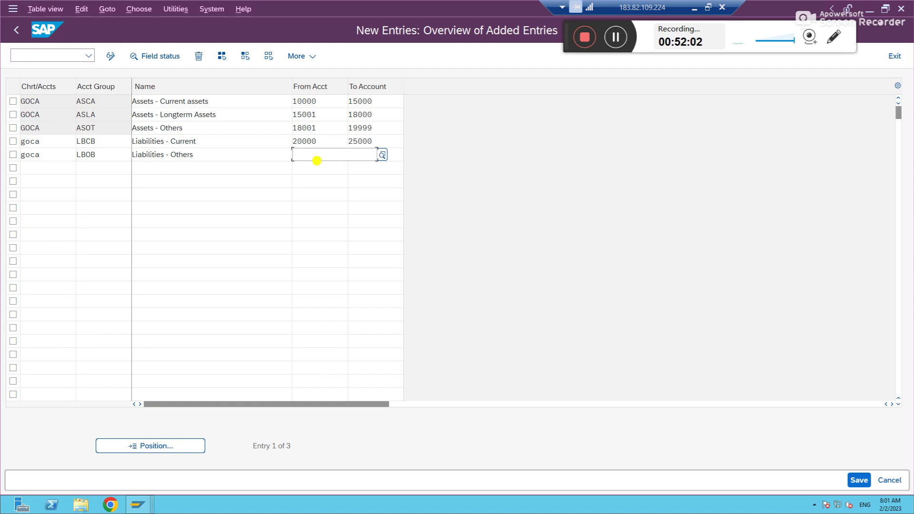
{"action": "type", "text": "25001"}
{"action": "key", "text": "Tab"}
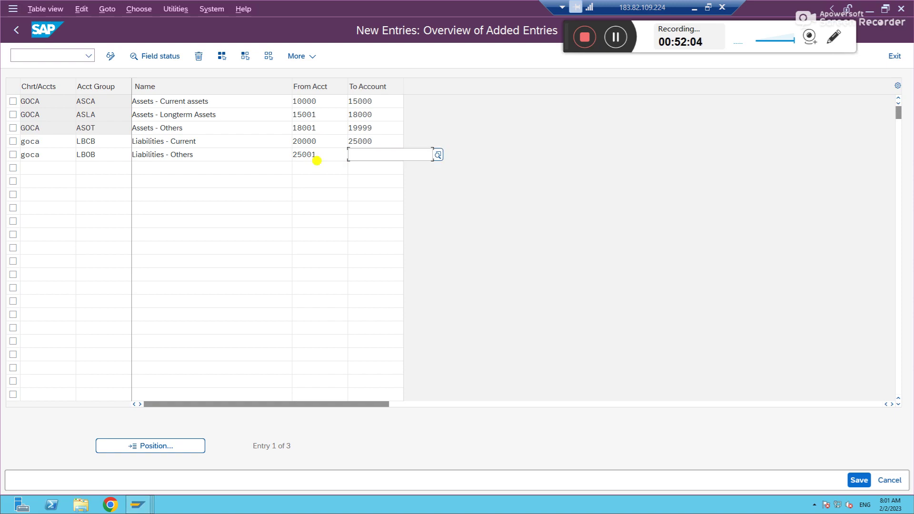
{"action": "type", "text": "29999"}
{"action": "key", "text": "Tab"}
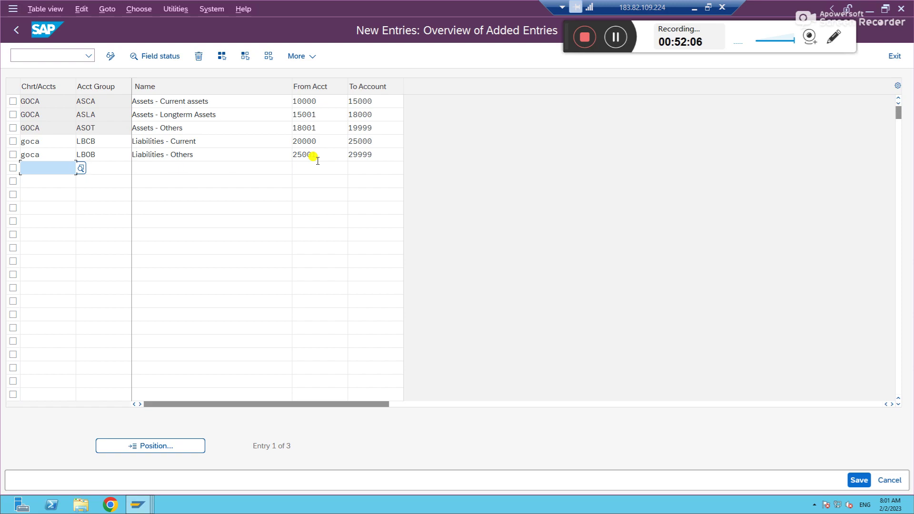
{"action": "key", "text": "Return"}
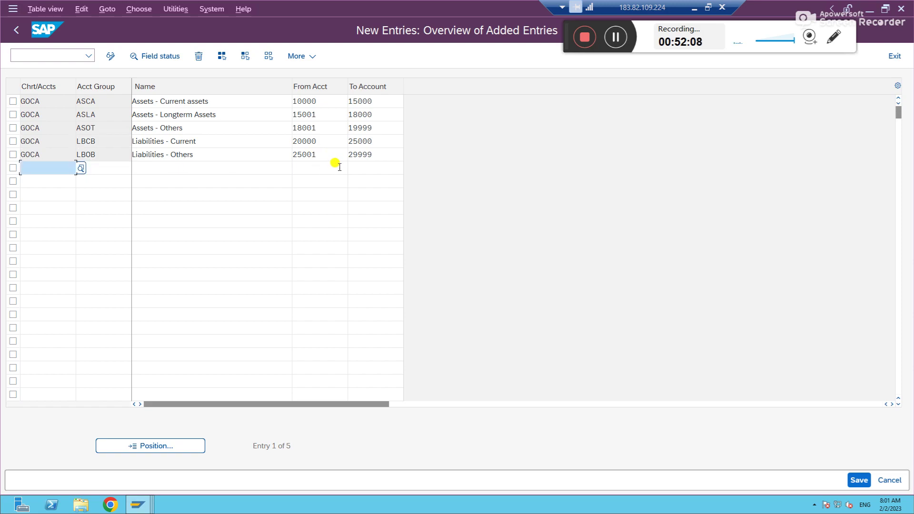
Step: Start row six as chart GOCA, group EXPN, named 'Expenses'
{"action": "type", "text": "GOCA"}
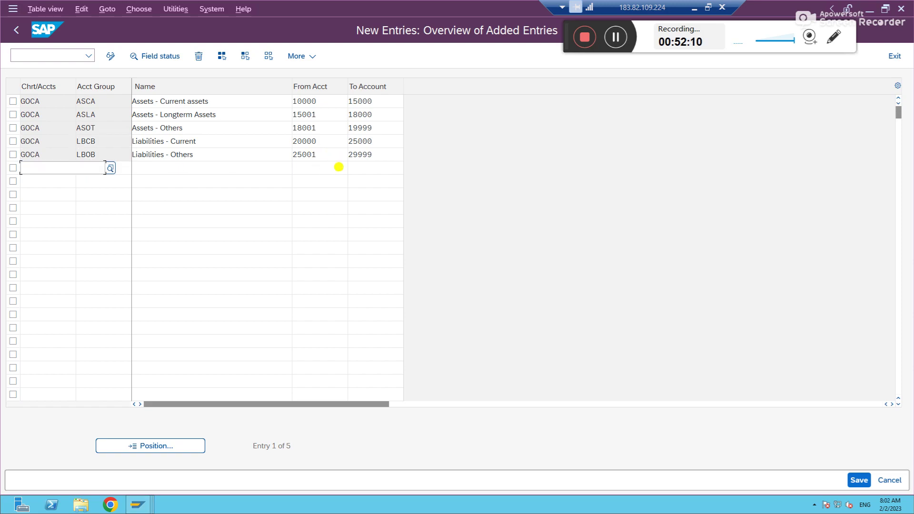
{"action": "key", "text": "Tab"}
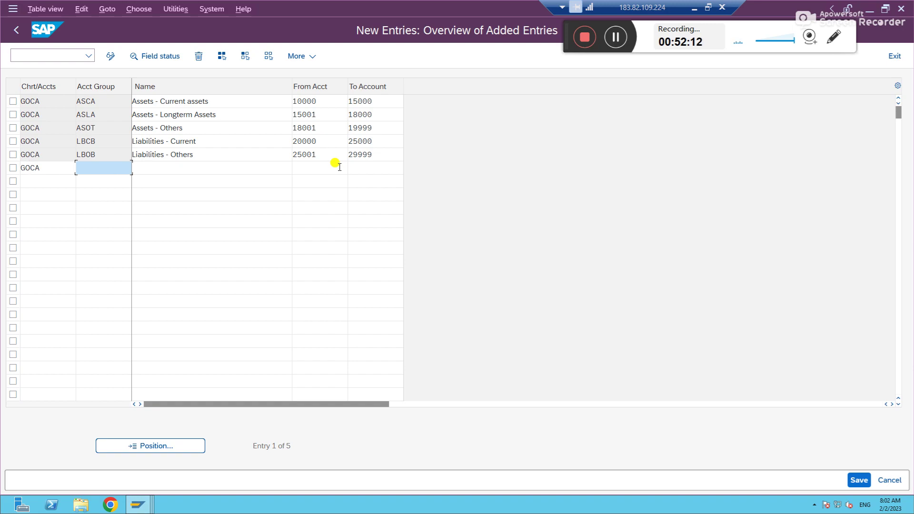
{"action": "type", "text": "EXPN"}
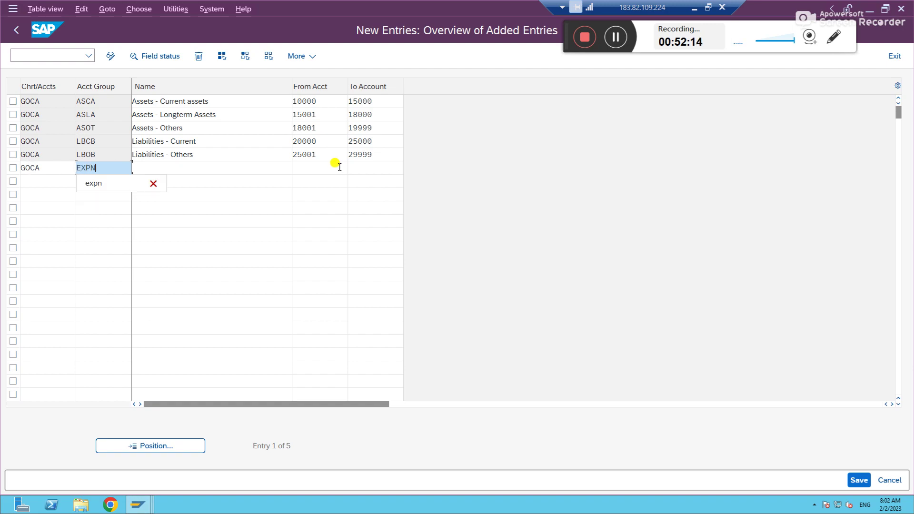
{"action": "key", "text": "Tab"}
{"action": "type", "text": "Exp"}
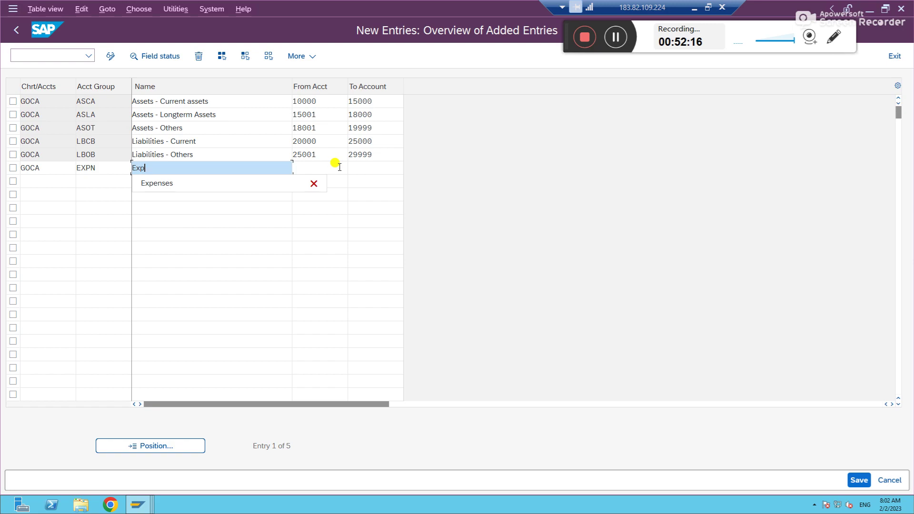
{"action": "type", "text": "enses"}
{"action": "key", "text": "Tab"}
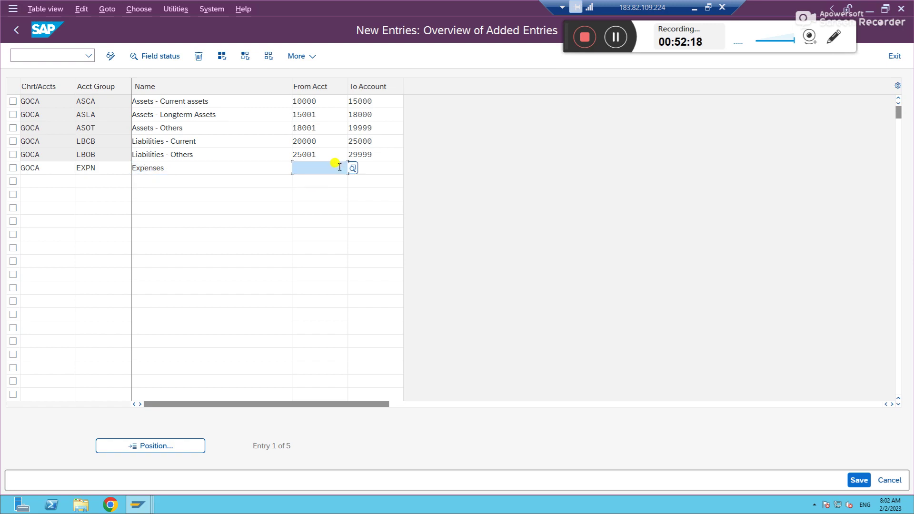
Step: Give EXPN the range 30000 to 39999, replacing the mistyped 399999
{"action": "left_click", "coordinate": [339, 167]}
{"action": "type", "text": "30000"}
{"action": "key", "text": "Tab"}
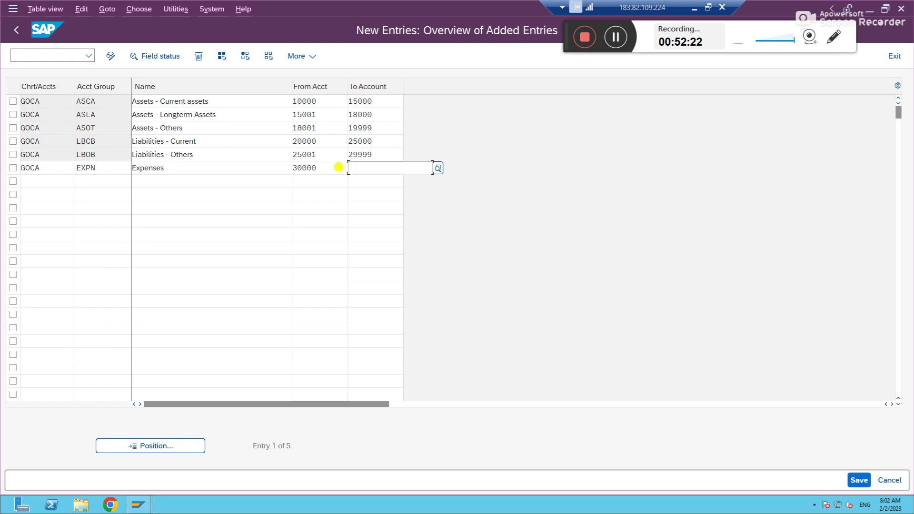
{"action": "type", "text": "399999"}
{"action": "key", "text": "Tab"}
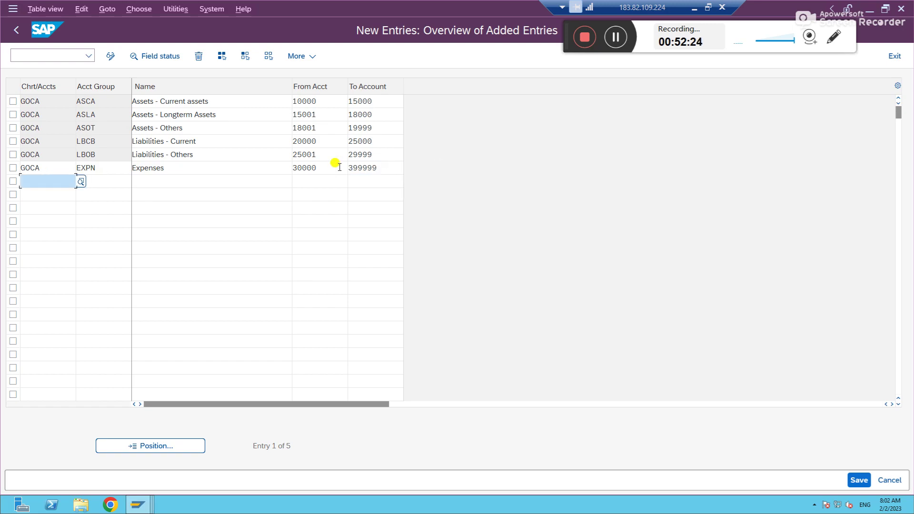
{"action": "double_click", "coordinate": [384, 170]}
{"action": "key", "text": "BackSpace"}
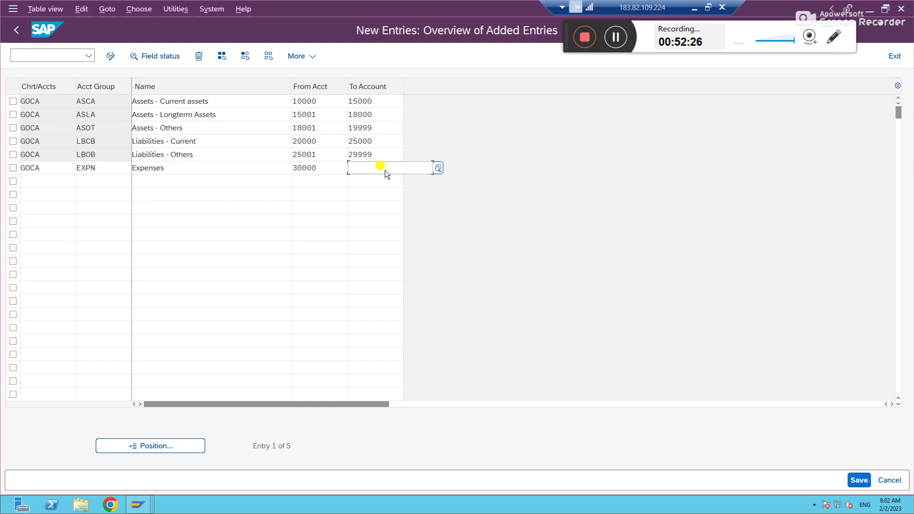
{"action": "type", "text": "39999"}
{"action": "key", "text": "Tab"}
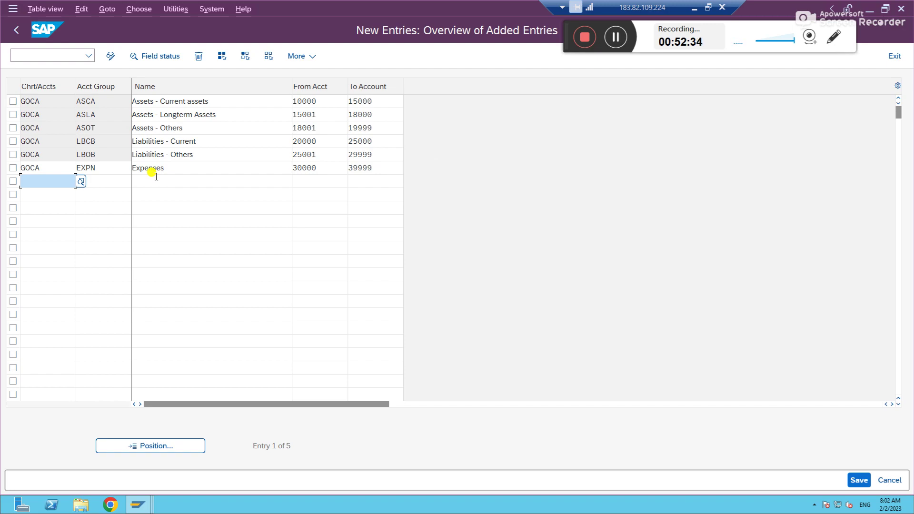
Step: Add a GOCA row REVN 'Revenue' covering 40000 to 49999 and accept the rows
{"action": "type", "text": "GOCA"}
{"action": "key", "text": "Tab"}
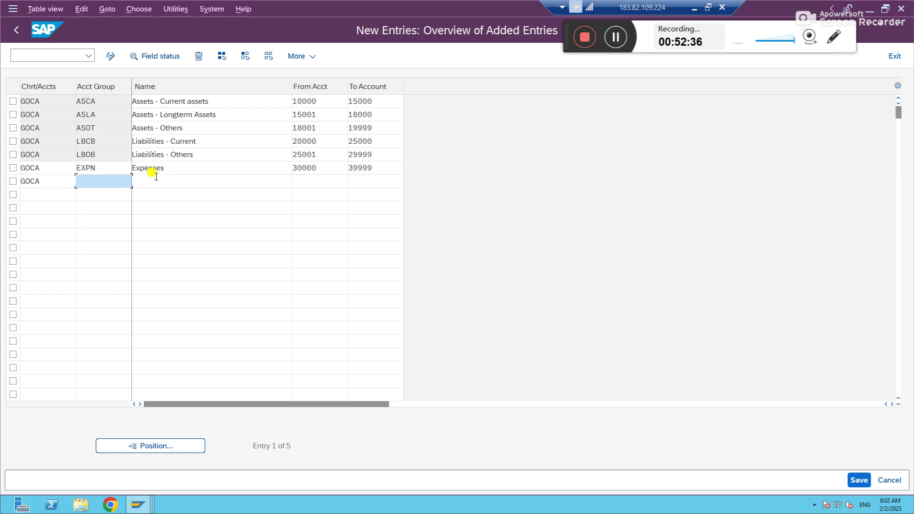
{"action": "type", "text": "REVN"}
{"action": "key", "text": "Tab"}
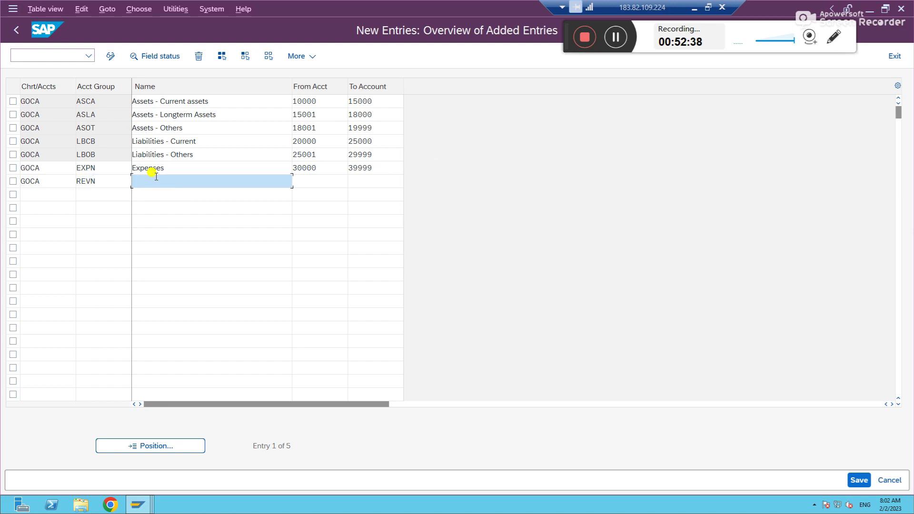
{"action": "type", "text": "Revenue"}
{"action": "key", "text": "Tab"}
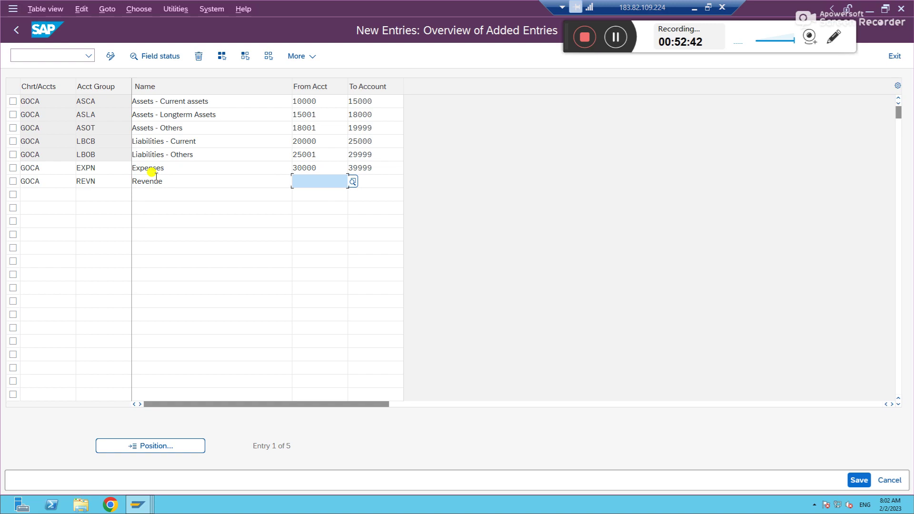
{"action": "type", "text": "40000"}
{"action": "key", "text": "Tab"}
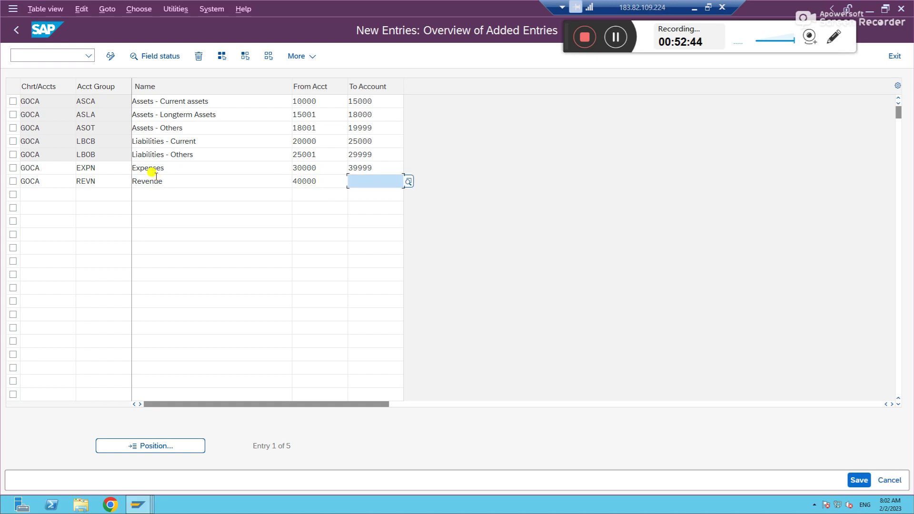
{"action": "type", "text": "4"}
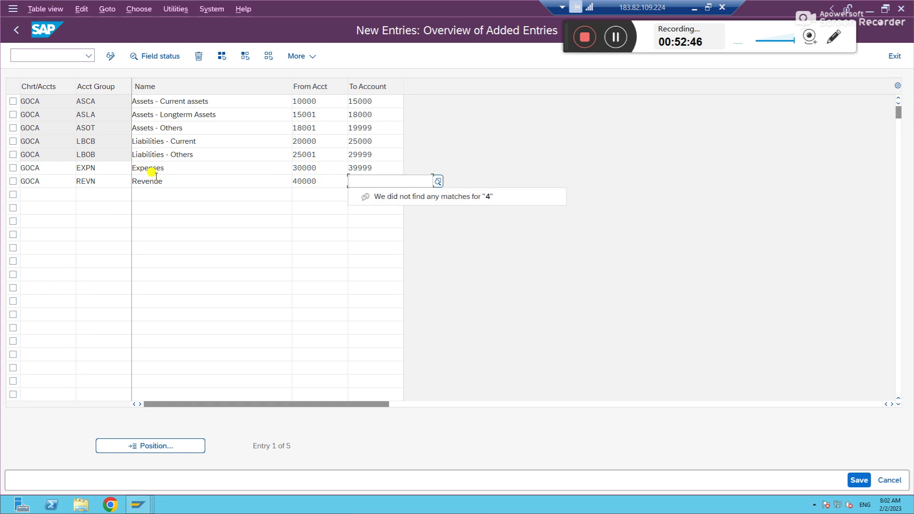
{"action": "type", "text": "9999"}
{"action": "key", "text": "Return"}
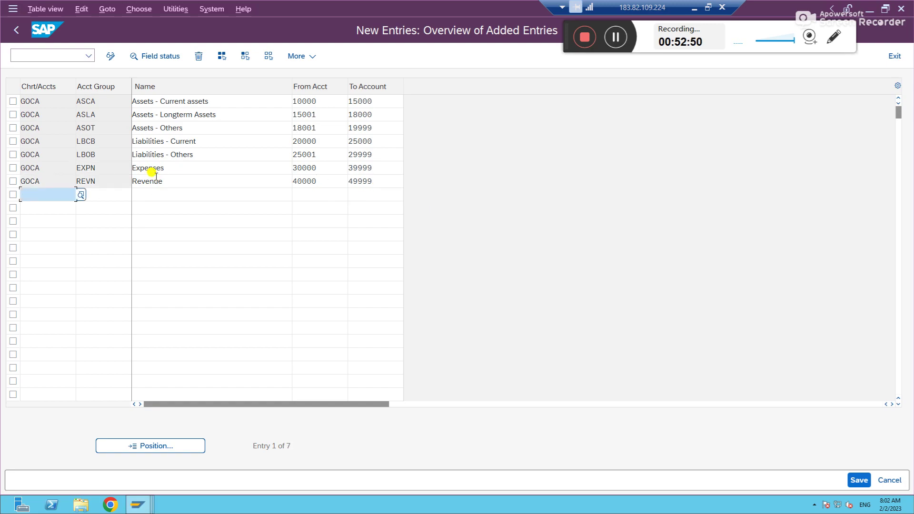
Step: Save the seven account groups, confirming the customizing request prompt, then set SAP aside
{"action": "left_click", "coordinate": [859, 480]}
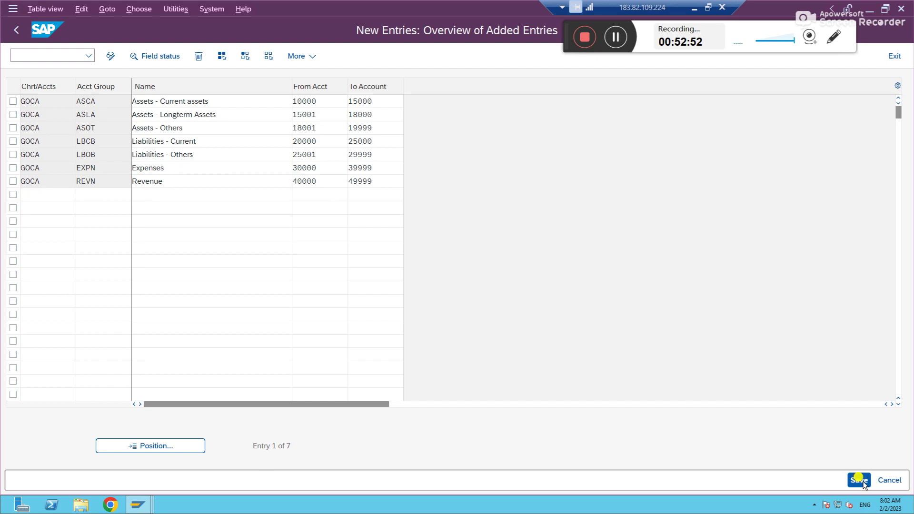
{"action": "left_click", "coordinate": [267, 246]}
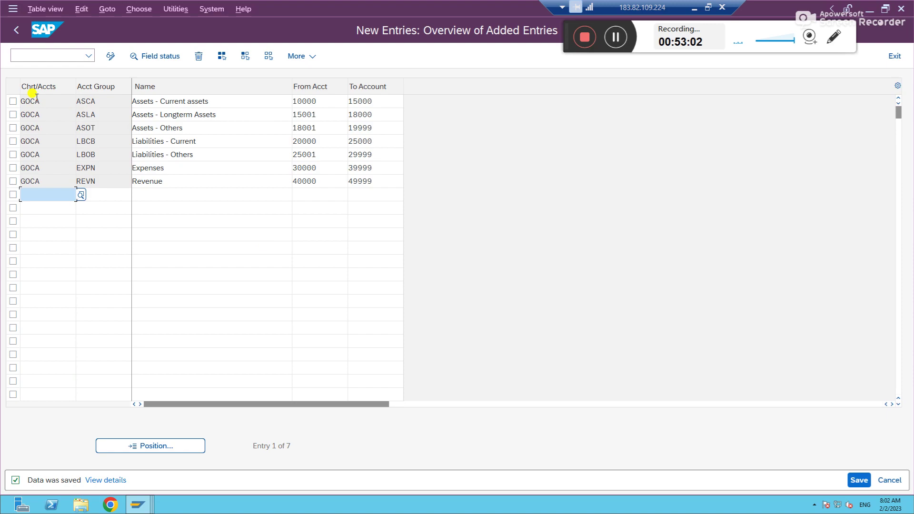
{"action": "left_click", "coordinate": [21, 100]}
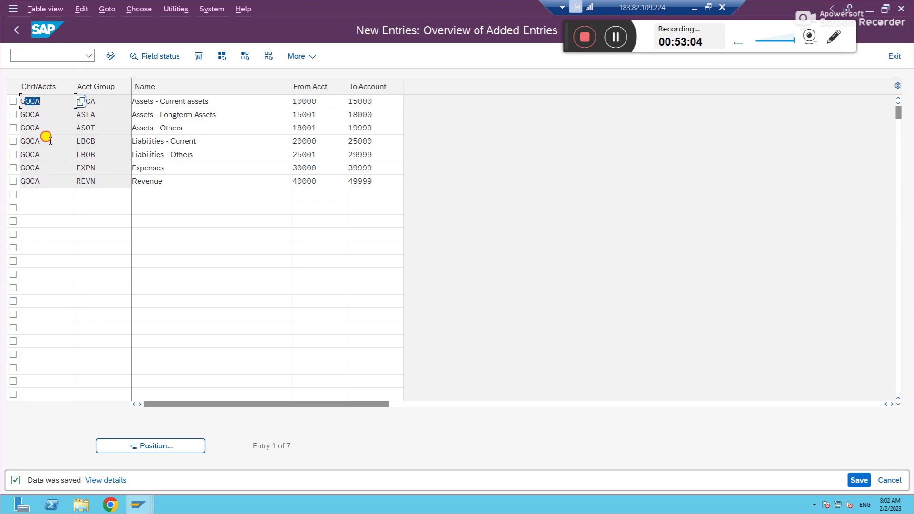
{"action": "left_click", "coordinate": [48, 181]}
{"action": "key", "text": "shift+Home"}
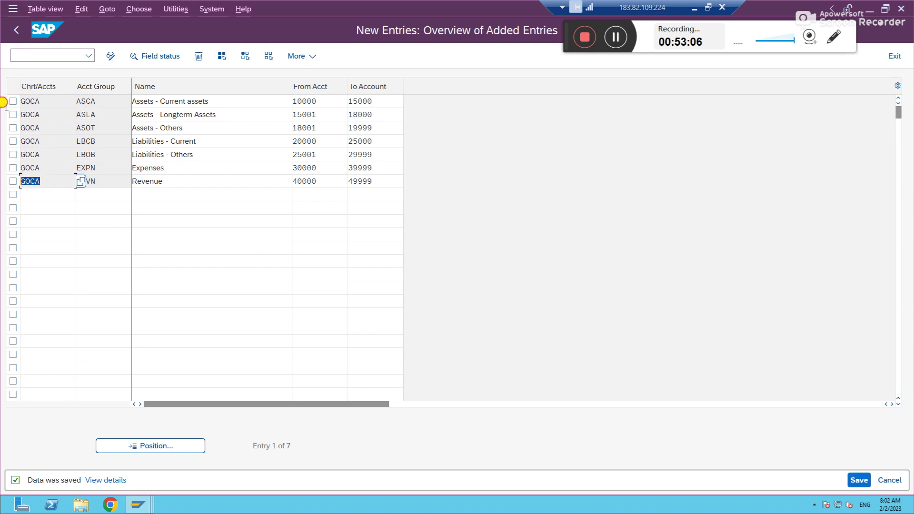
{"action": "left_click", "coordinate": [22, 101]}
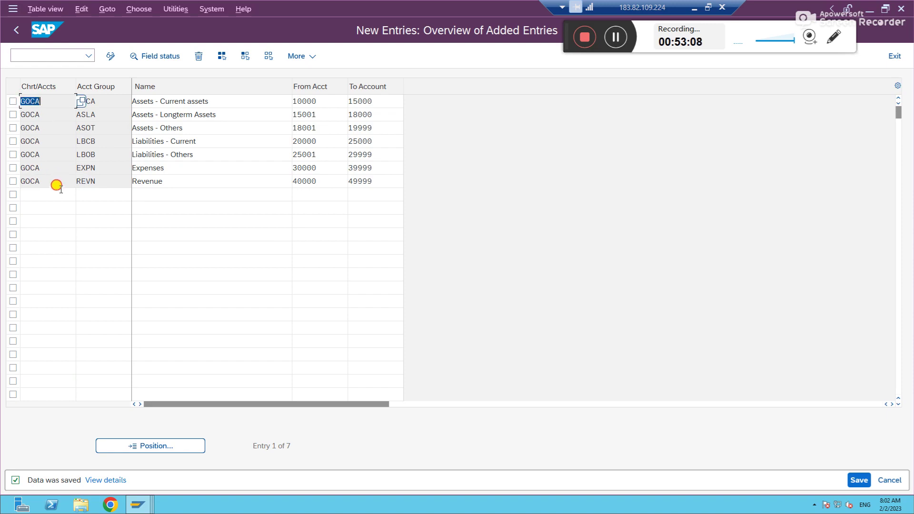
{"action": "left_click", "coordinate": [694, 8]}
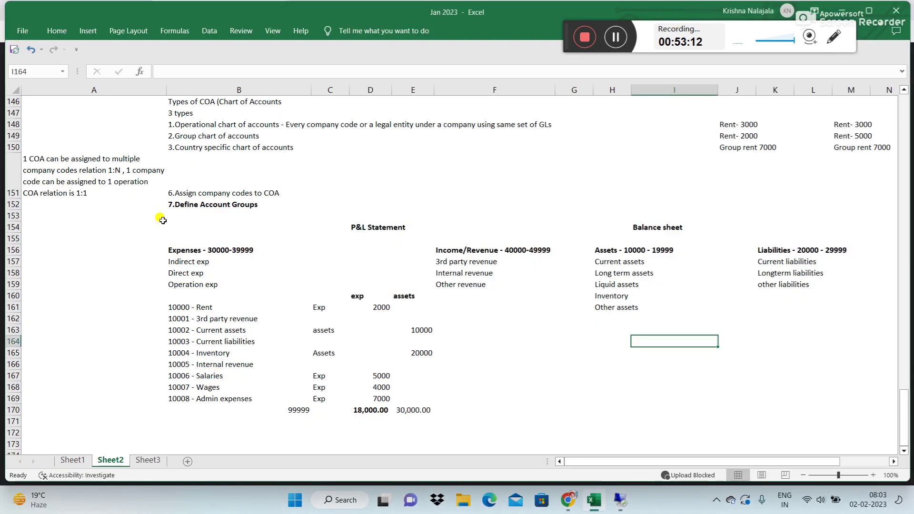
Step: Enter the note 'AGAINST COA we will define account groups' in cell A152
{"action": "left_click", "coordinate": [56, 205]}
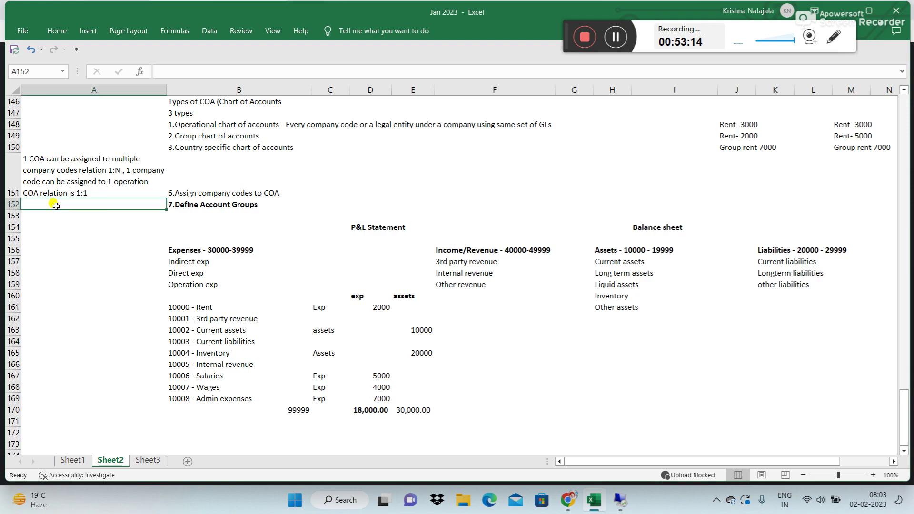
{"action": "type", "text": "AGAINST coa"}
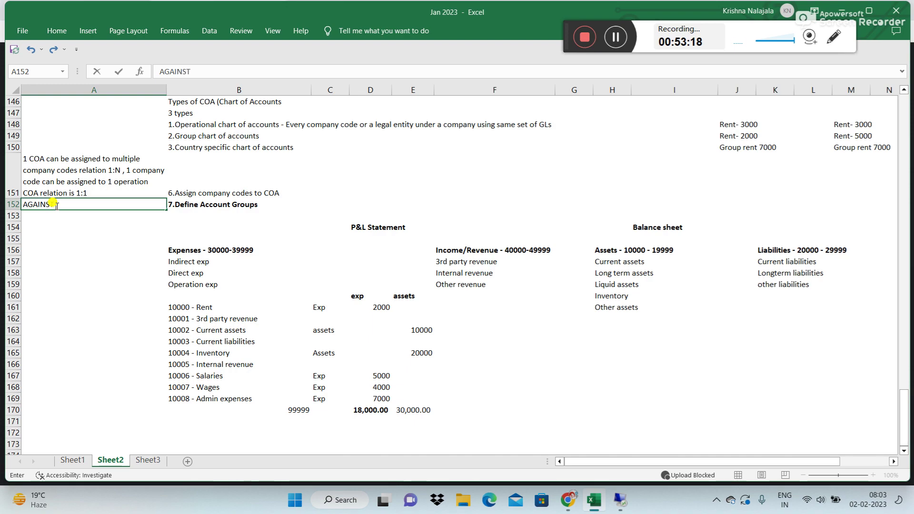
{"action": "key", "text": "BackSpace"}
{"action": "key", "text": "BackSpace"}
{"action": "key", "text": "BackSpace"}
{"action": "type", "text": "COA we will def"}
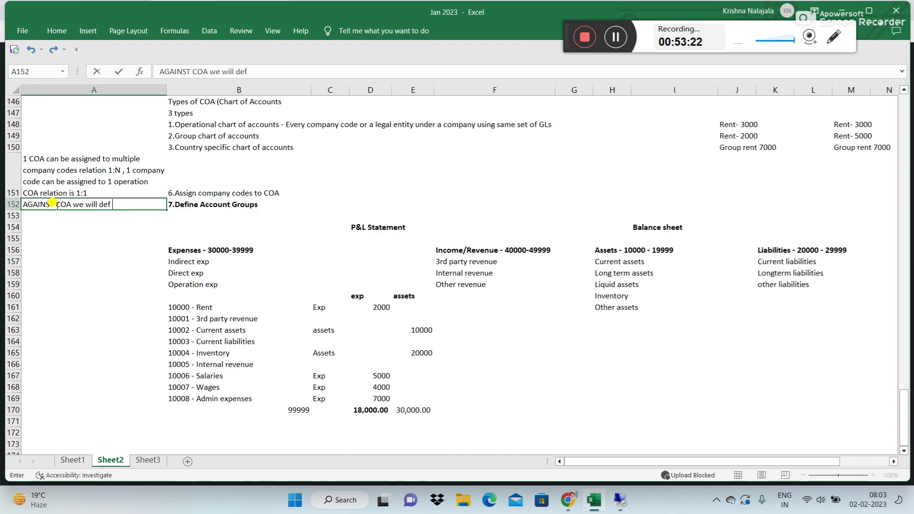
{"action": "type", "text": "ine account groups"}
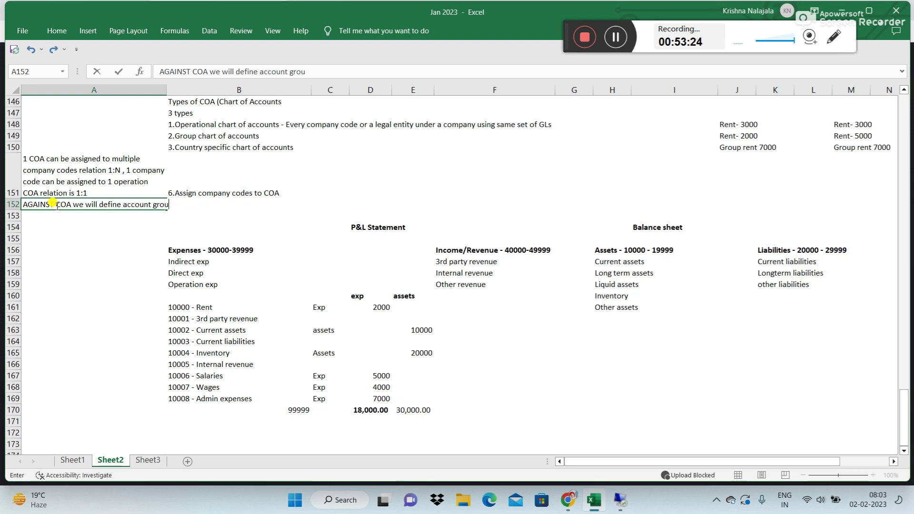
{"action": "key", "text": "Return"}
Step: Correct the A152 note in the formula bar to read 'against COA we will define account groups'
{"action": "left_click", "coordinate": [56, 206]}
{"action": "key", "text": "alt+h"}
{"action": "type", "text": "oi"}
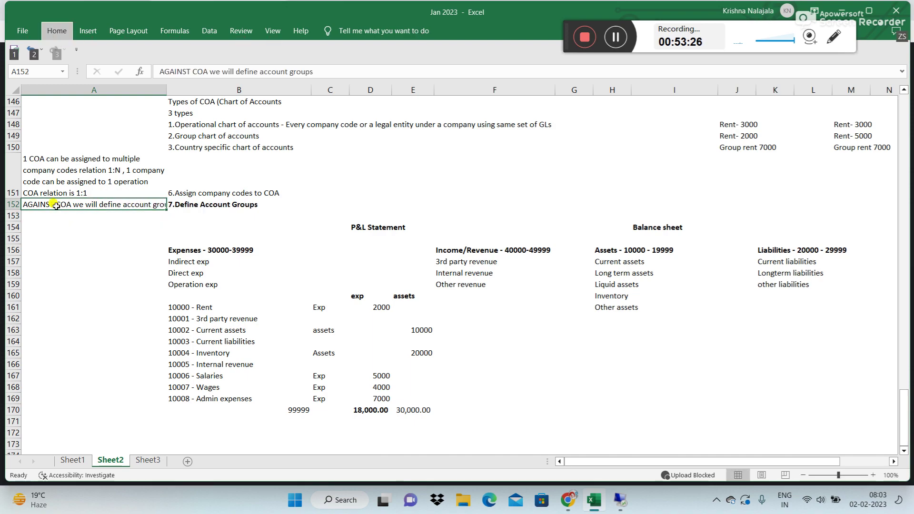
{"action": "type", "text": "u"}
{"action": "key", "text": "Escape"}
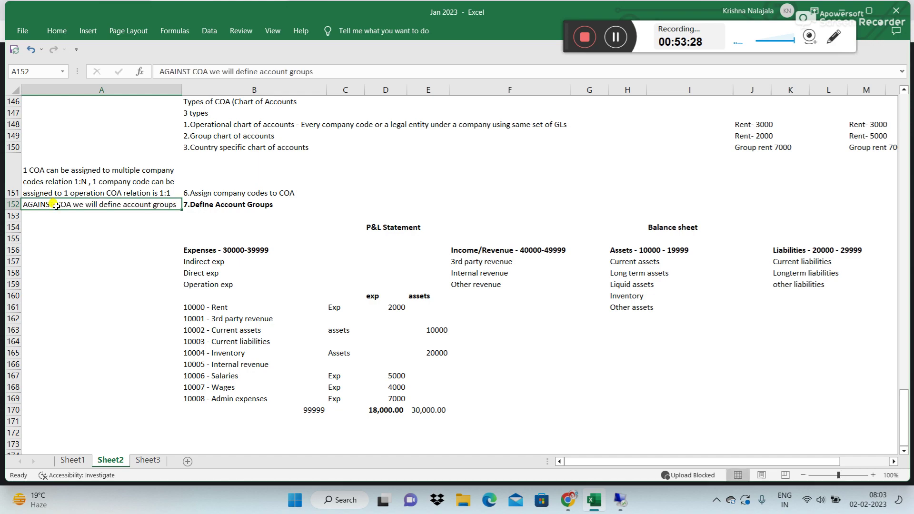
{"action": "left_click", "coordinate": [188, 69]}
{"action": "key", "text": "BackSpace"}
{"action": "key", "text": "BackSpace"}
{"action": "key", "text": "BackSpace"}
{"action": "key", "text": "BackSpace"}
{"action": "key", "text": "BackSpace"}
{"action": "key", "text": "BackSpace"}
{"action": "key", "text": "BackSpace"}
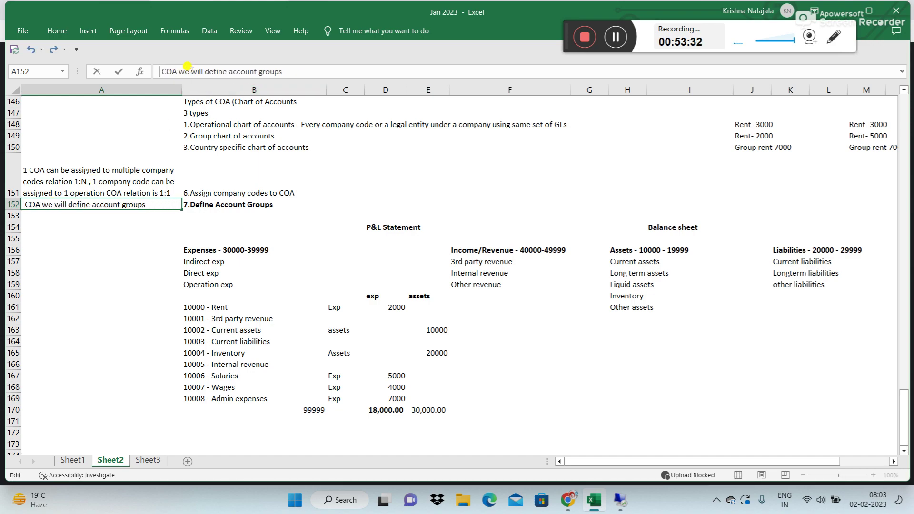
{"action": "type", "text": "against"}
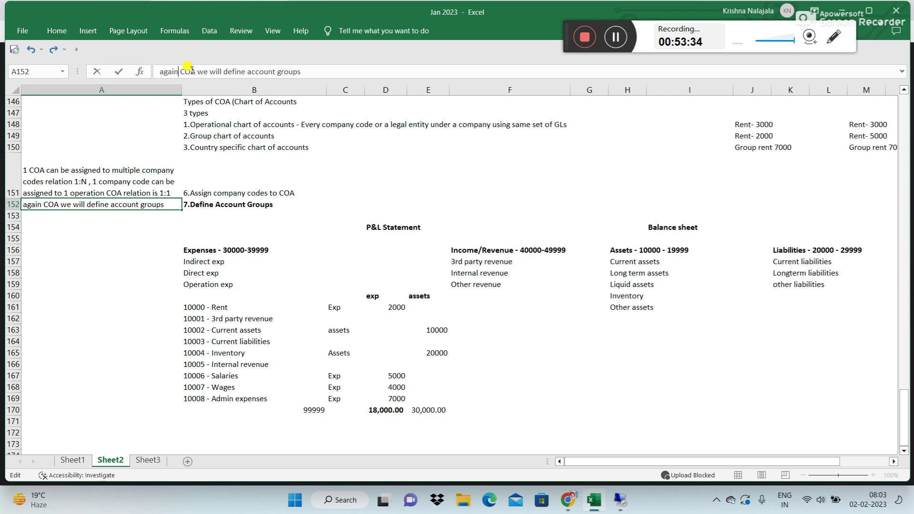
{"action": "key", "text": "Return"}
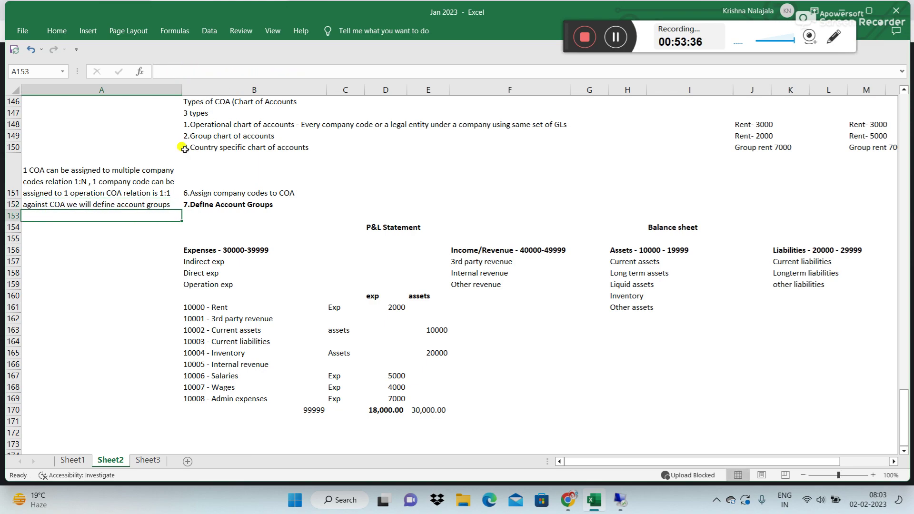
Step: Review the A152 note and nearby rows, then return to the SAP session
{"action": "left_click", "coordinate": [61, 203]}
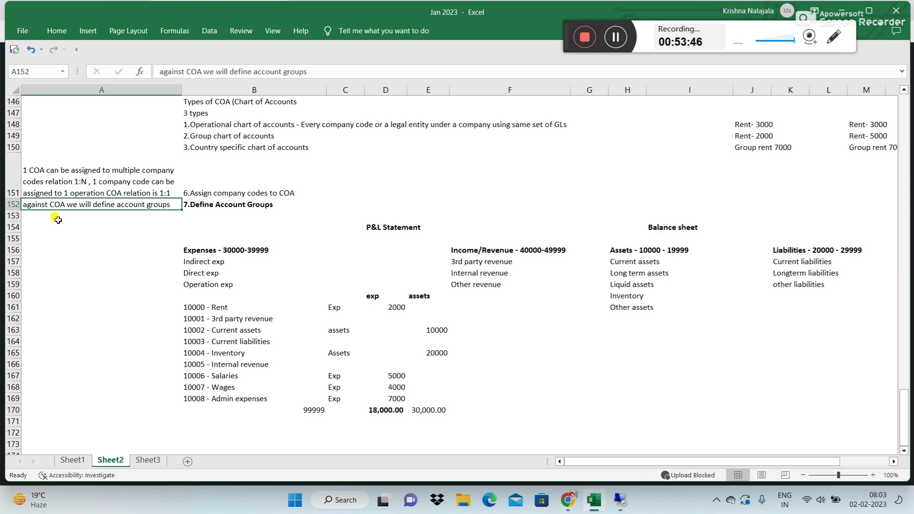
{"action": "left_click", "coordinate": [209, 214]}
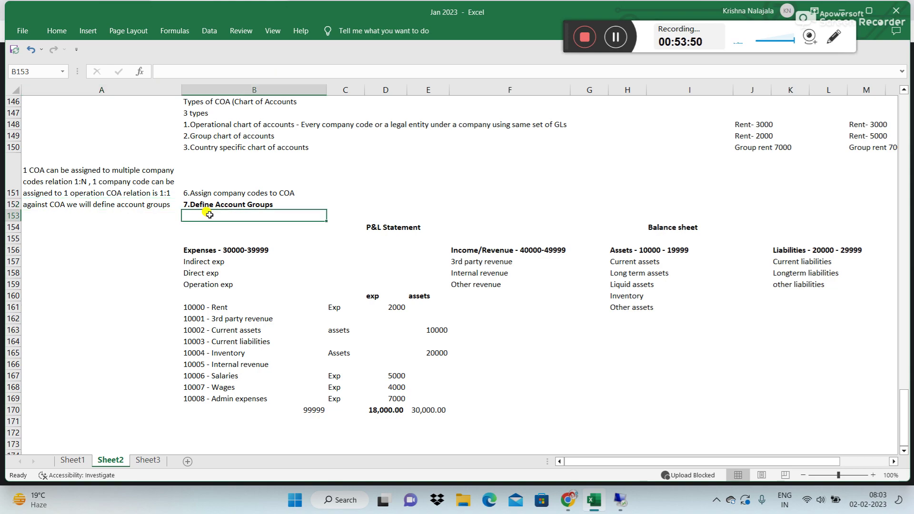
{"action": "left_click", "coordinate": [55, 204]}
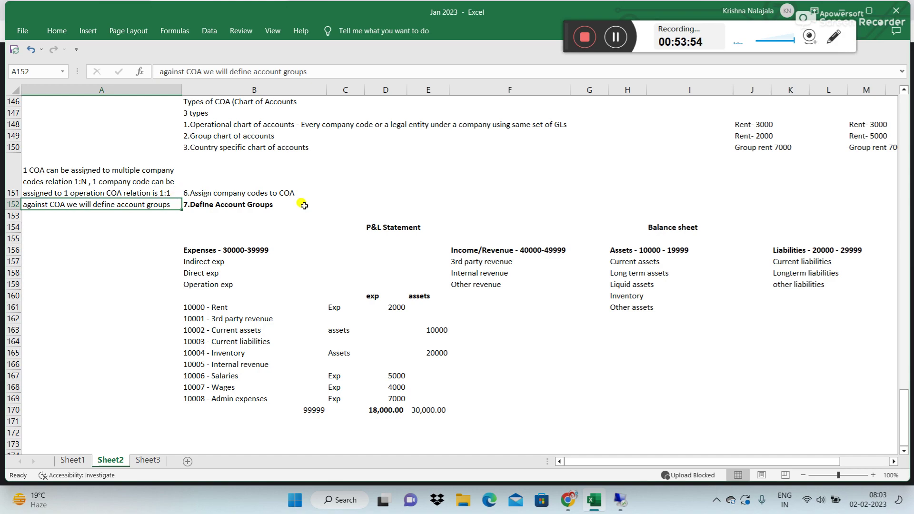
{"action": "left_click", "coordinate": [249, 195]}
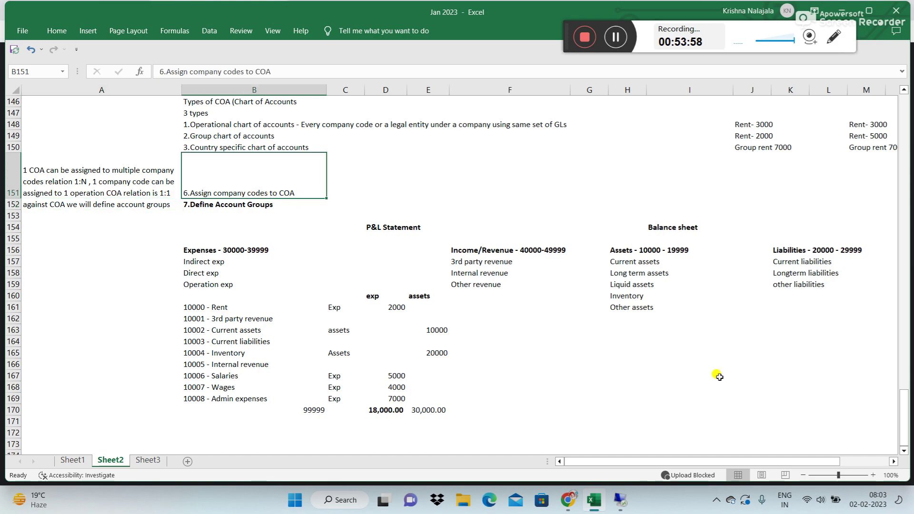
{"action": "left_click", "coordinate": [620, 500]}
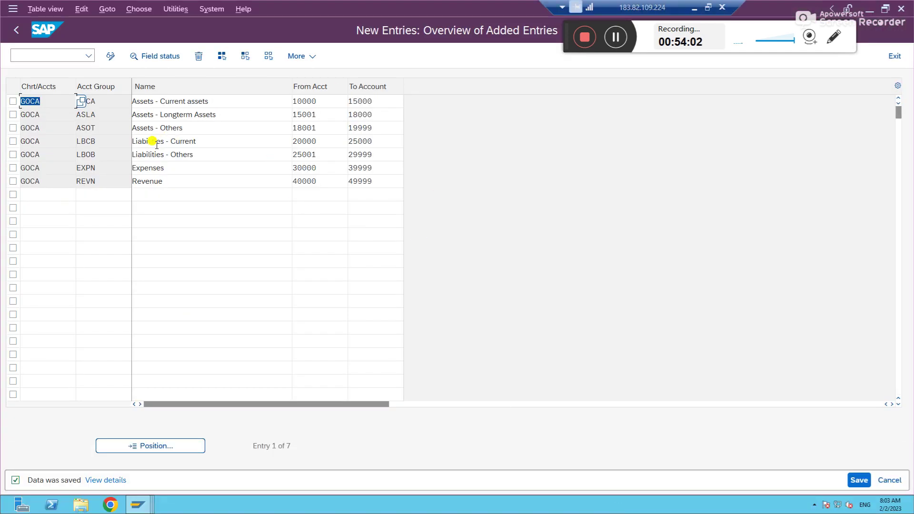
{"action": "left_click", "coordinate": [44, 101]}
{"action": "left_click", "coordinate": [224, 101]}
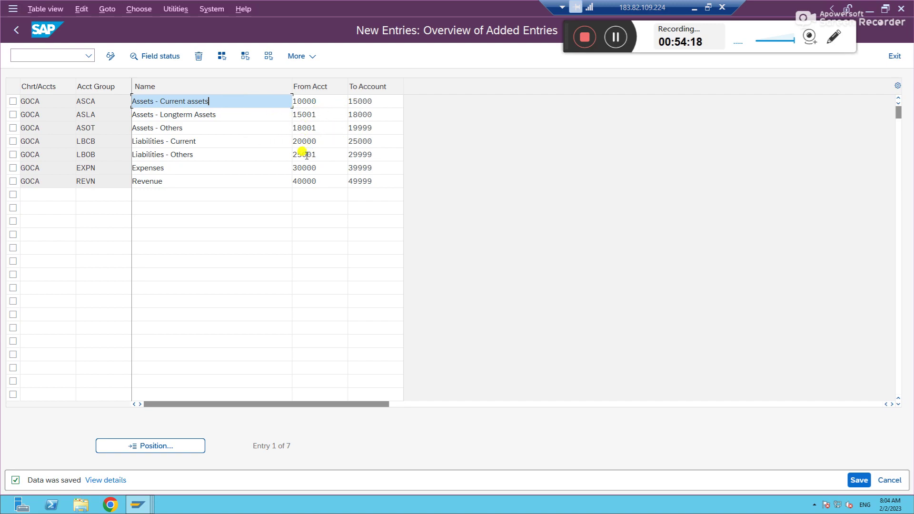
{"action": "left_click", "coordinate": [322, 172]}
{"action": "left_click", "coordinate": [318, 182]}
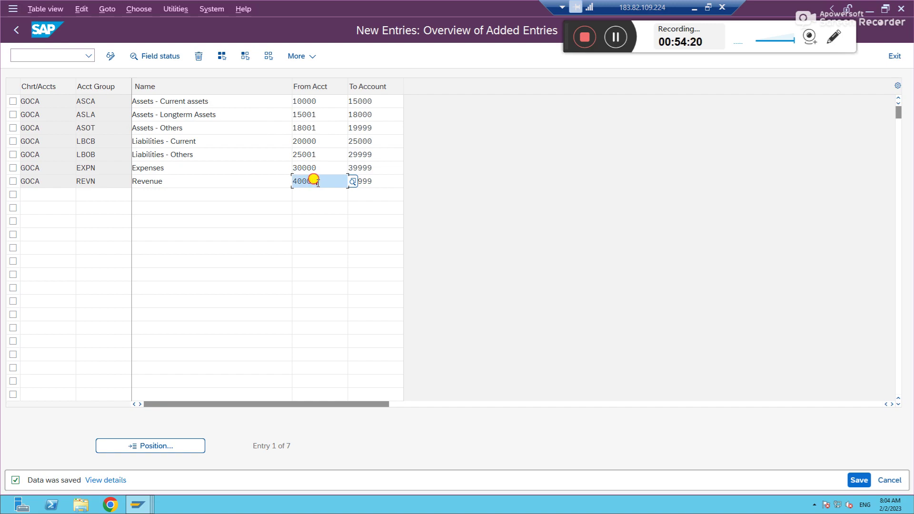